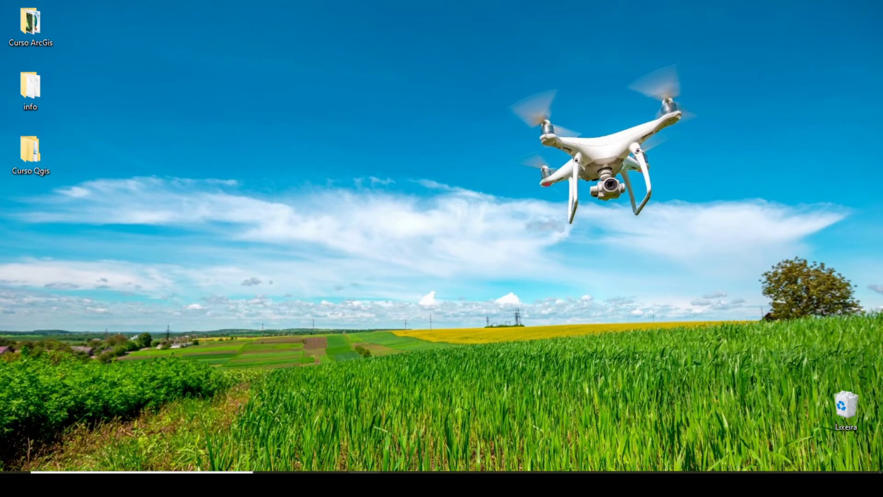
# Open the Área_01 folder inside Curso Qgis > Material Aula 02 on the desktop in the file explorer
pyautogui.hotkey('alt', 'Tab')
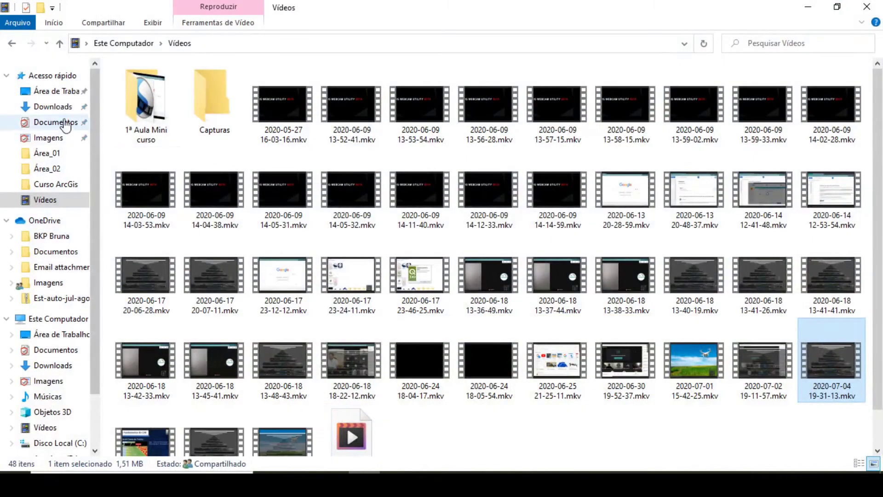
pyautogui.click(77, 93)
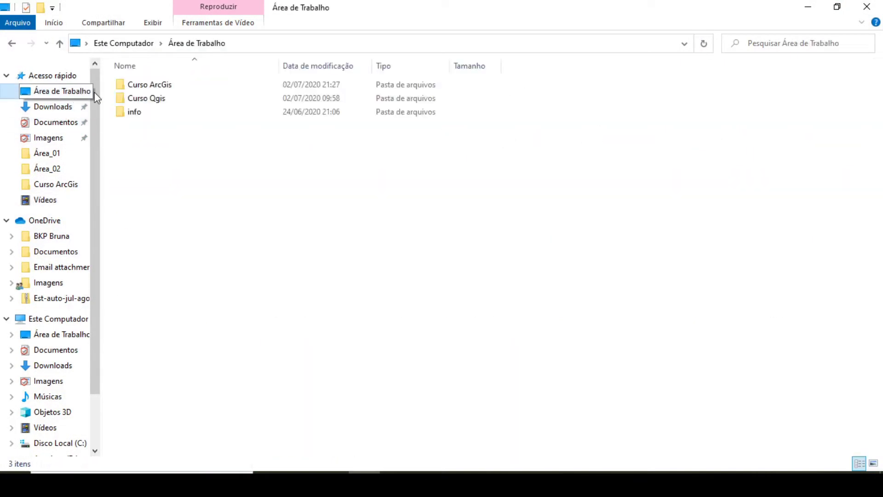
pyautogui.doubleClick(159, 99)
pyautogui.doubleClick(159, 99)
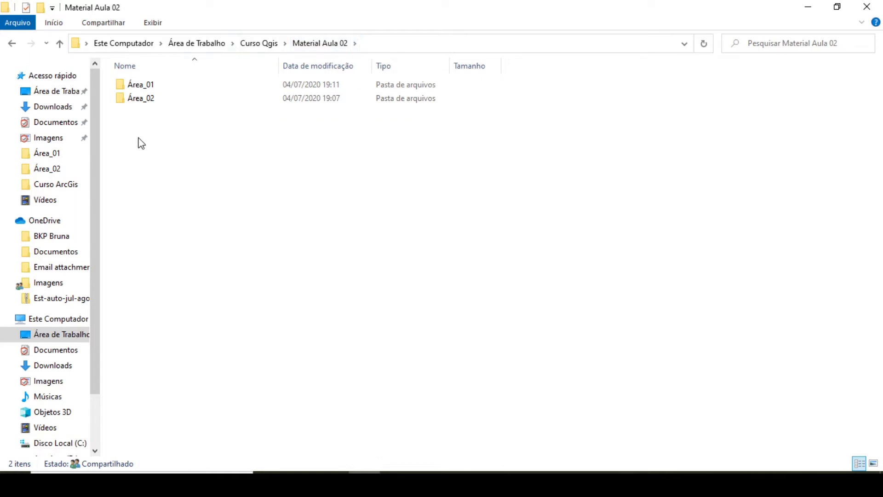
pyautogui.doubleClick(148, 85)
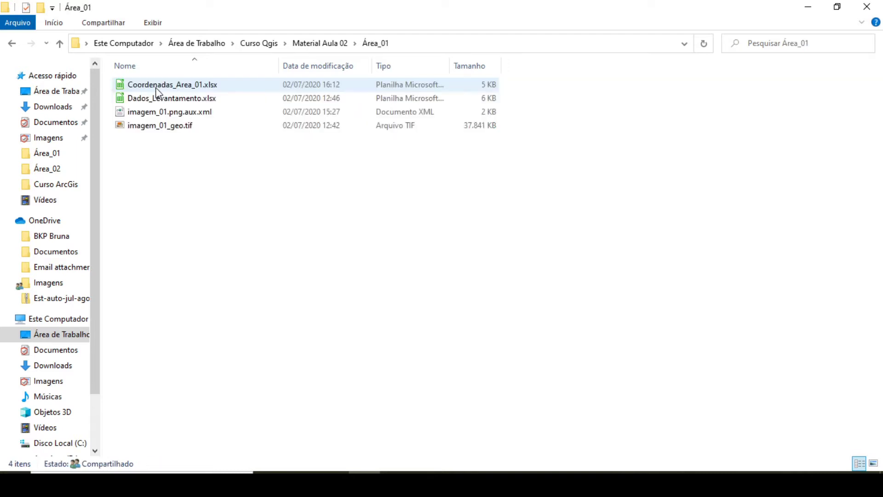
# Look over the files in Área_01 and open Dados_Levantamento.xlsx in LibreOffice Calc, dismissing the tip of the day
pyautogui.click(184, 87)
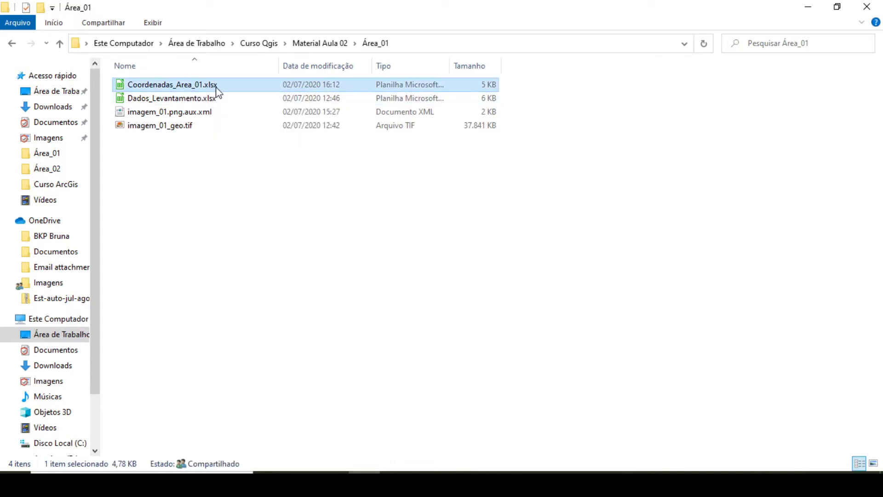
pyautogui.click(168, 99)
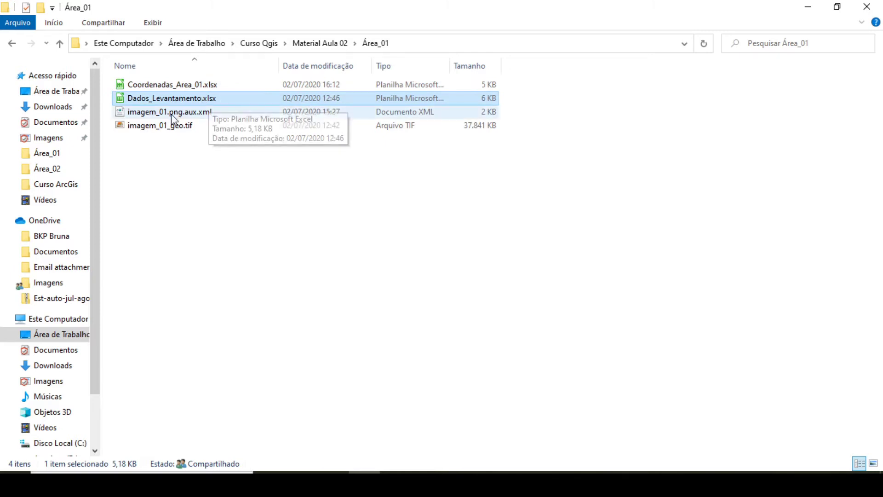
pyautogui.click(167, 130)
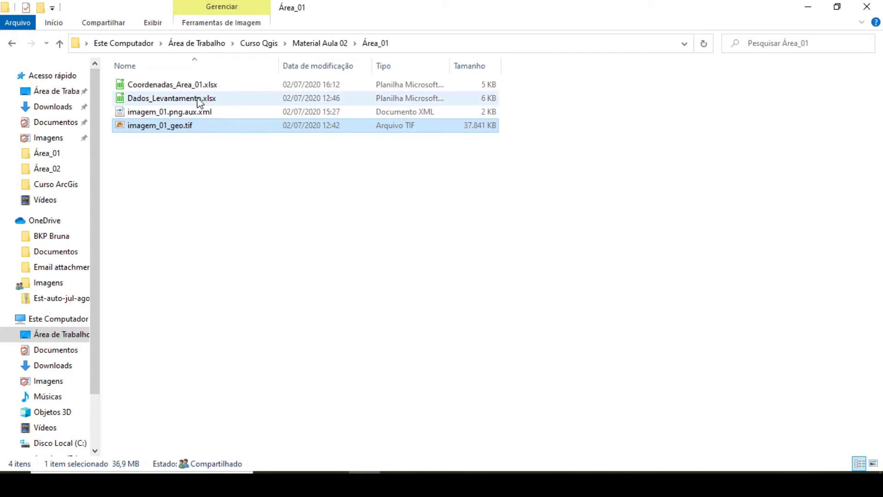
pyautogui.click(161, 104)
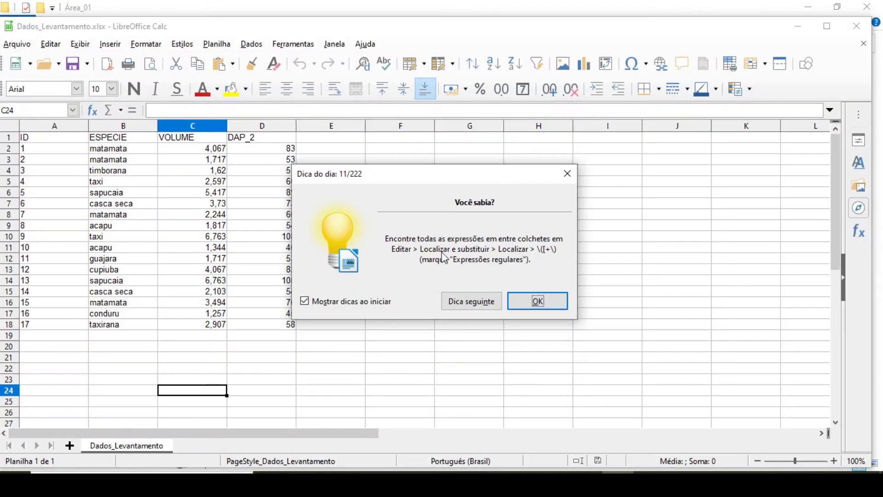
pyautogui.click(538, 301)
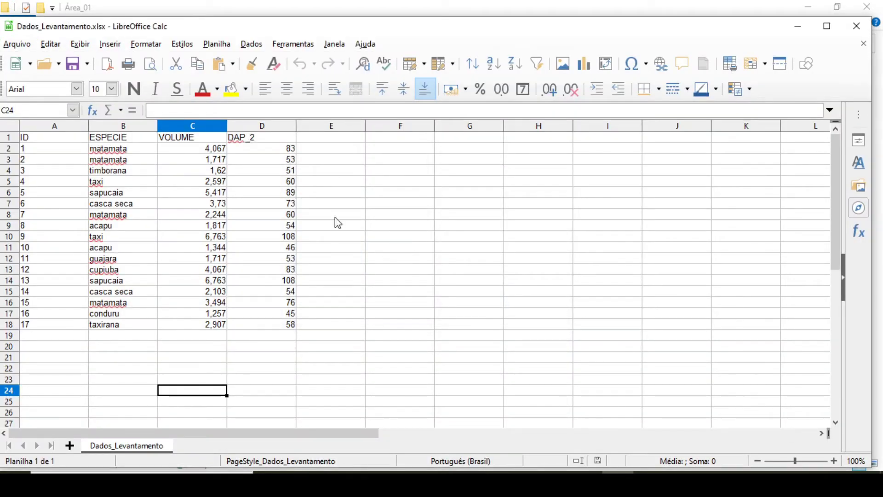
# Examine the ID, ESPECIE, VOLUME and DAP_2 columns of the survey spreadsheet and minimize it
pyautogui.click(138, 138)
pyautogui.click(221, 141)
pyautogui.click(257, 140)
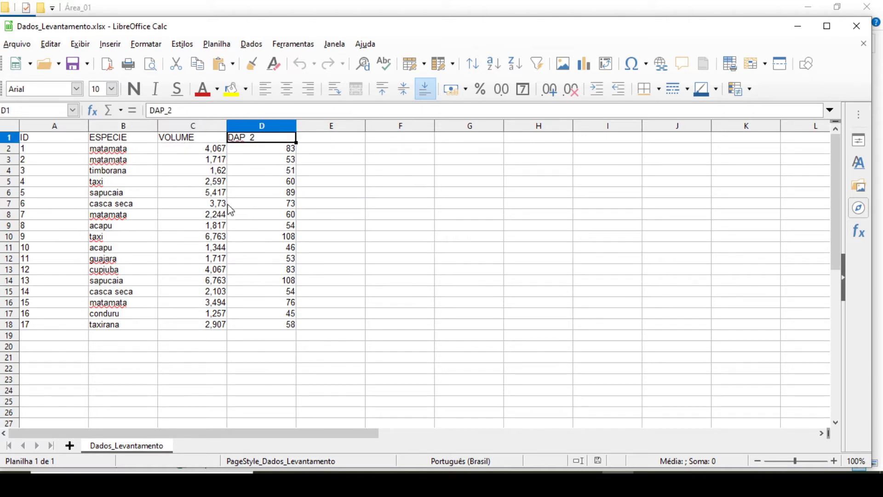
pyautogui.click(125, 151)
pyautogui.click(122, 161)
pyautogui.click(121, 171)
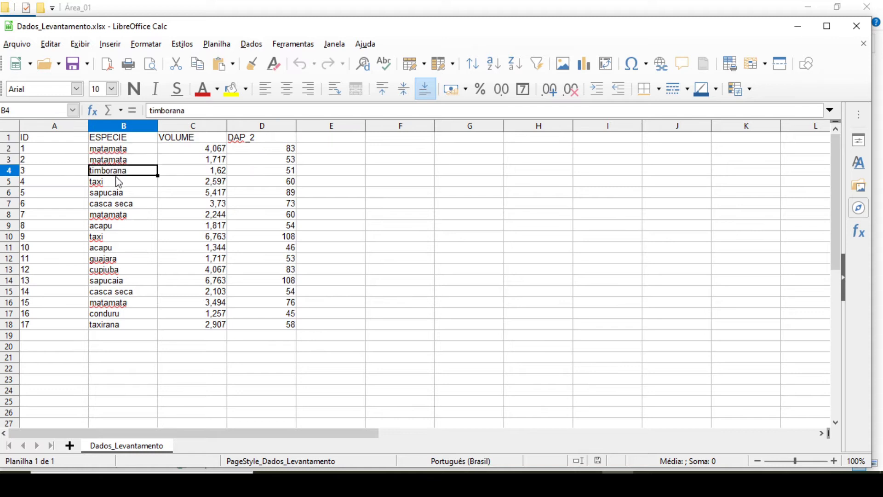
pyautogui.click(42, 160)
pyautogui.click(40, 171)
pyautogui.click(41, 182)
pyautogui.click(41, 200)
pyautogui.click(40, 215)
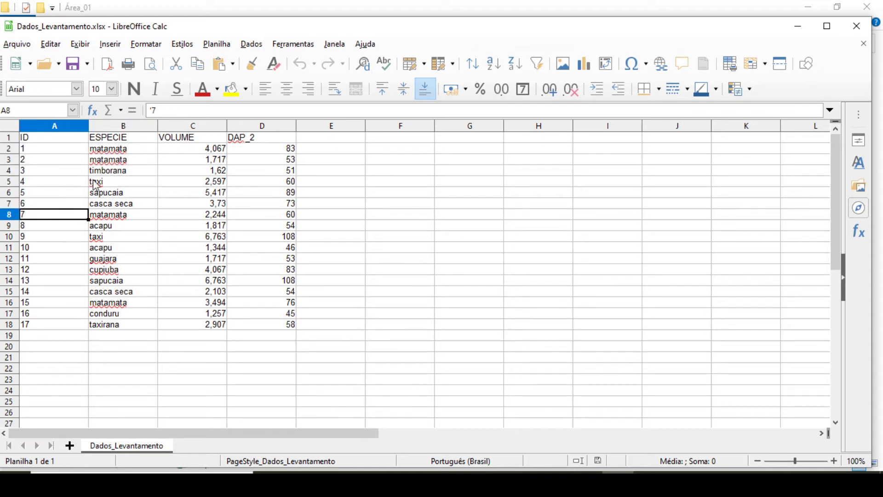
pyautogui.click(107, 159)
pyautogui.click(117, 175)
pyautogui.click(119, 193)
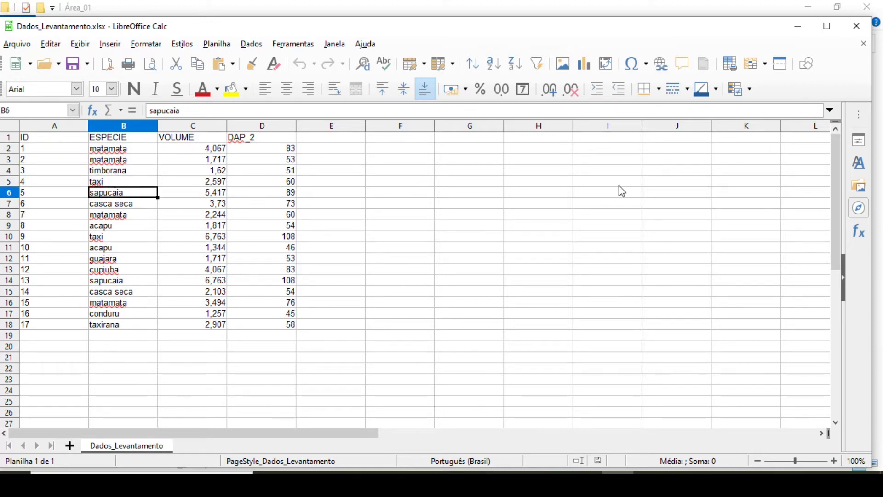
pyautogui.click(798, 27)
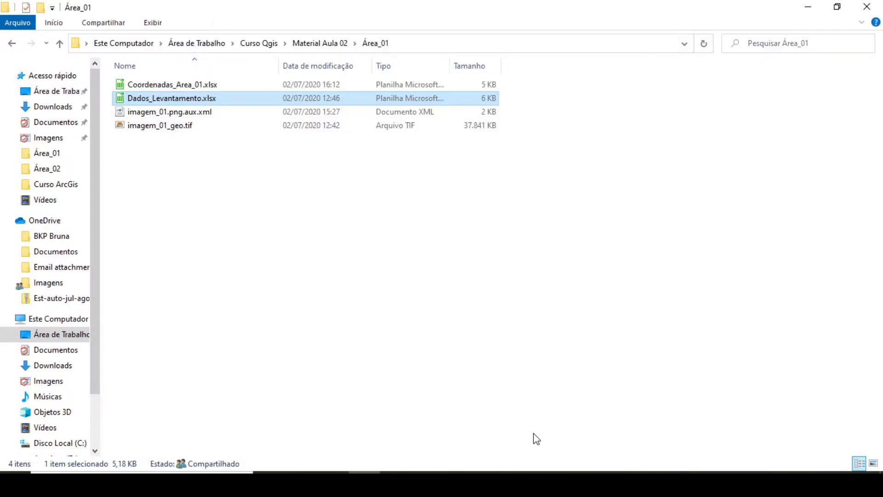
# Launch QGIS Desktop 3.10.6 and start a new empty project with EPSG:4326 - WGS 84
pyautogui.click(459, 472)
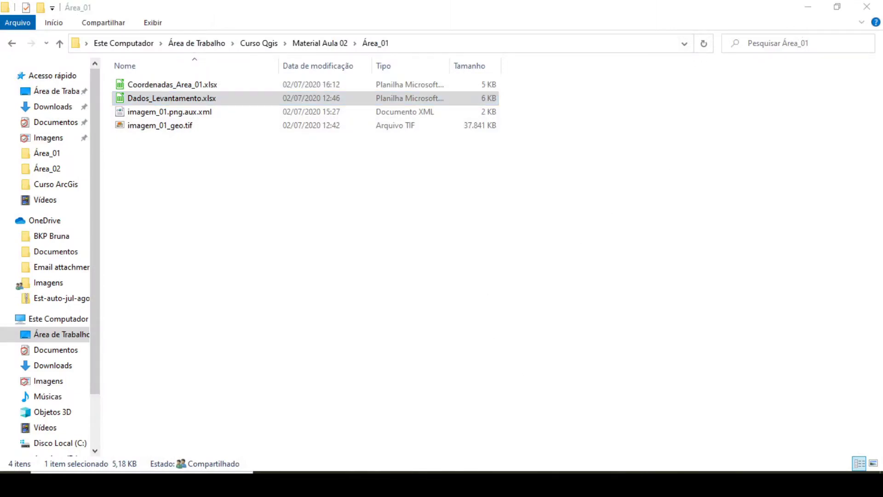
pyautogui.click(11, 485)
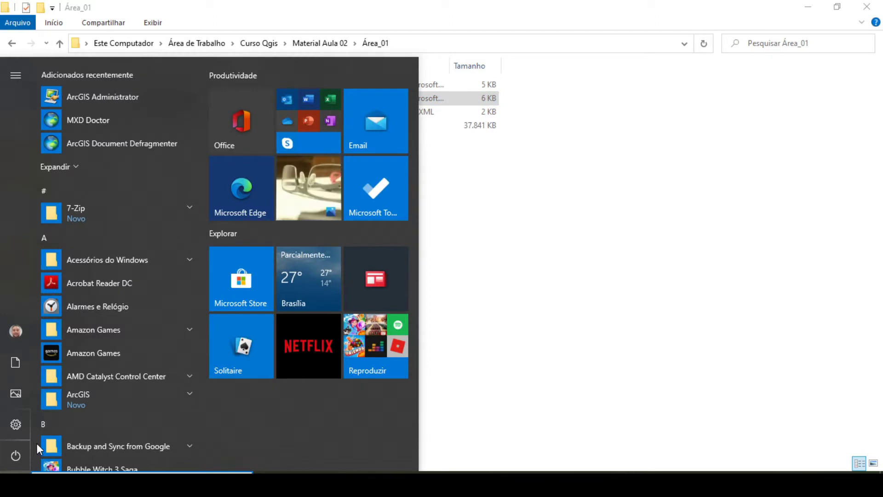
pyautogui.write('qg')
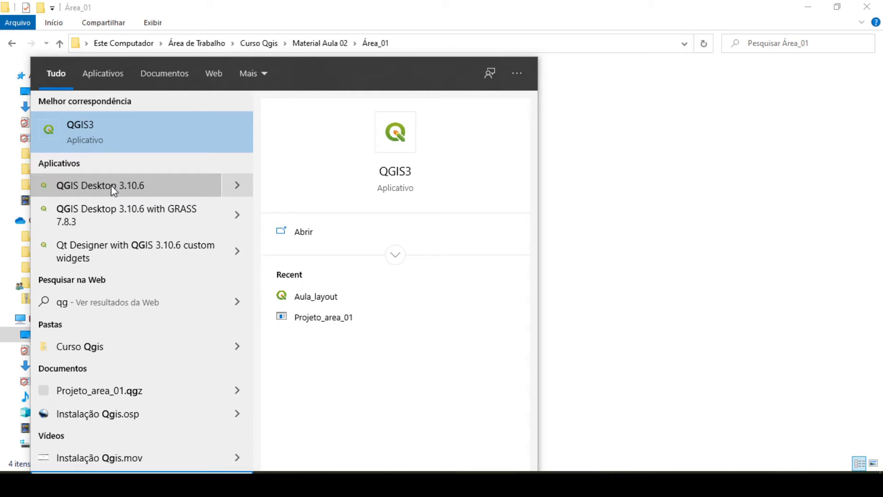
pyautogui.click(111, 185)
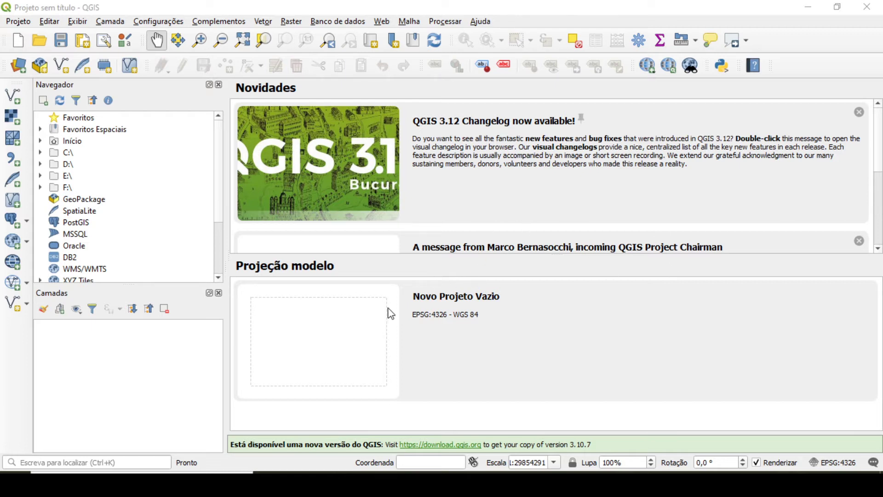
pyautogui.doubleClick(362, 319)
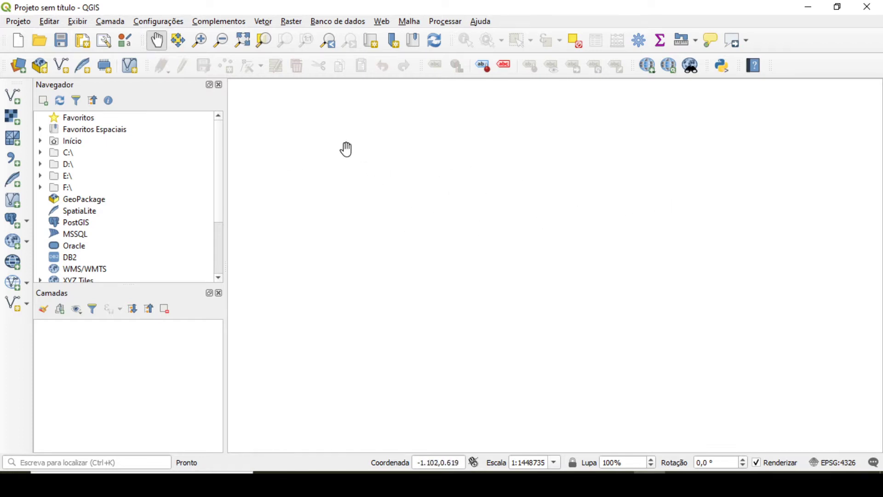
# Add imagem_01_geo.tif from the Área_01 folder to the project as a raster layer
pyautogui.click(10, 125)
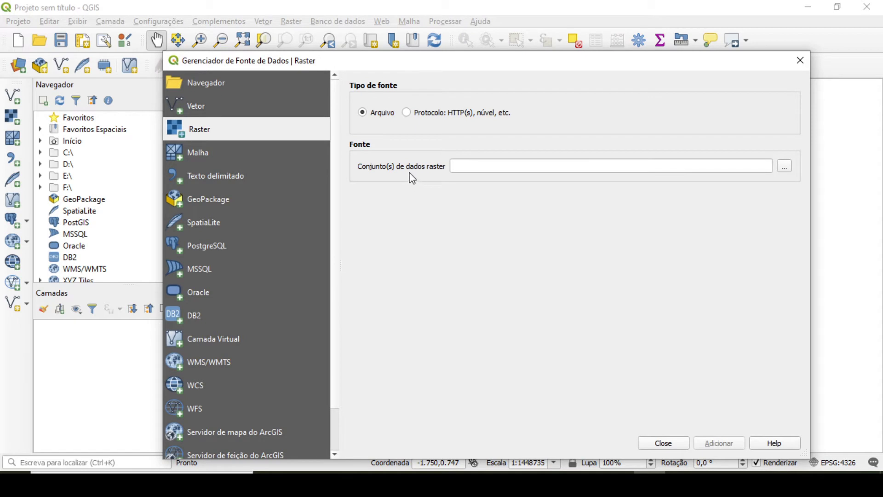
pyautogui.click(785, 166)
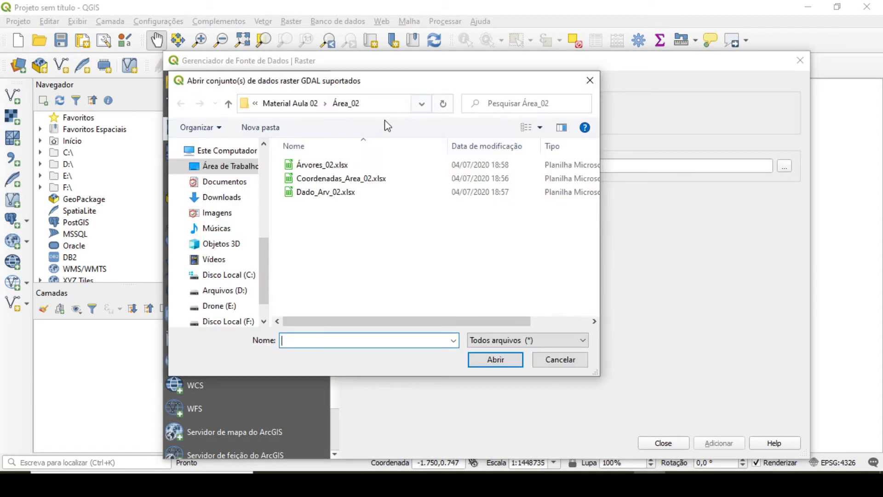
pyautogui.click(298, 104)
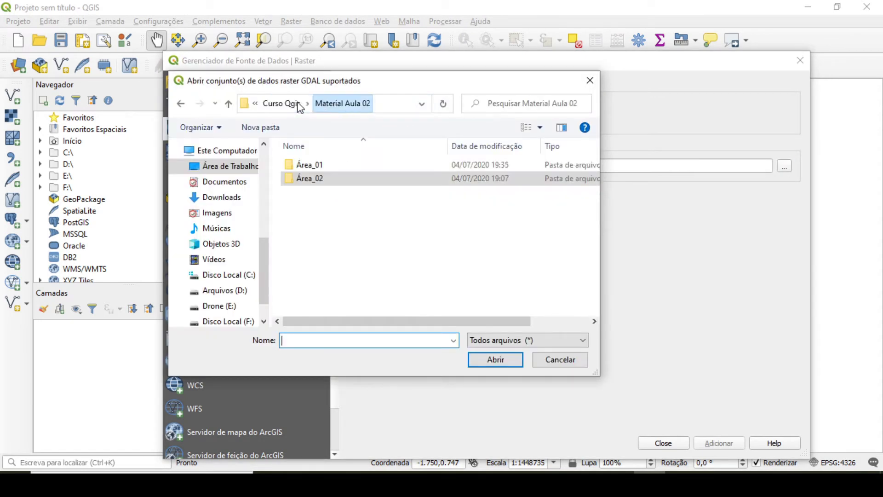
pyautogui.doubleClick(319, 167)
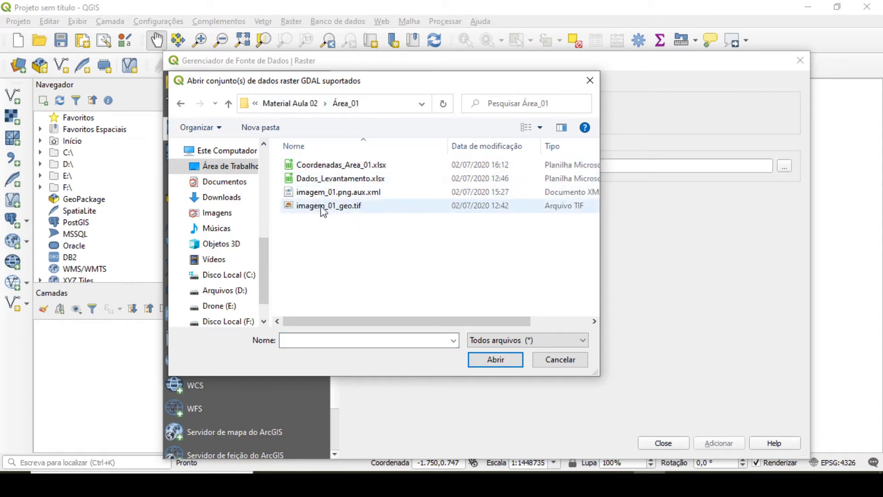
pyautogui.click(345, 211)
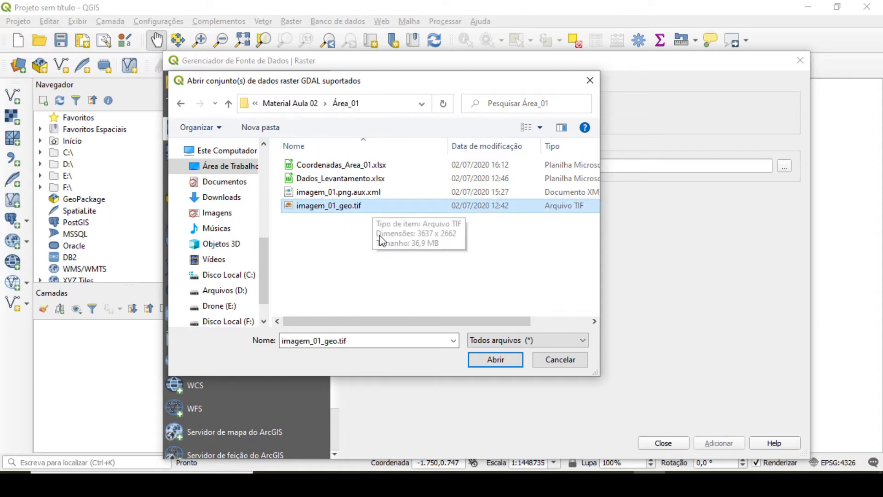
pyautogui.click(495, 360)
pyautogui.click(727, 444)
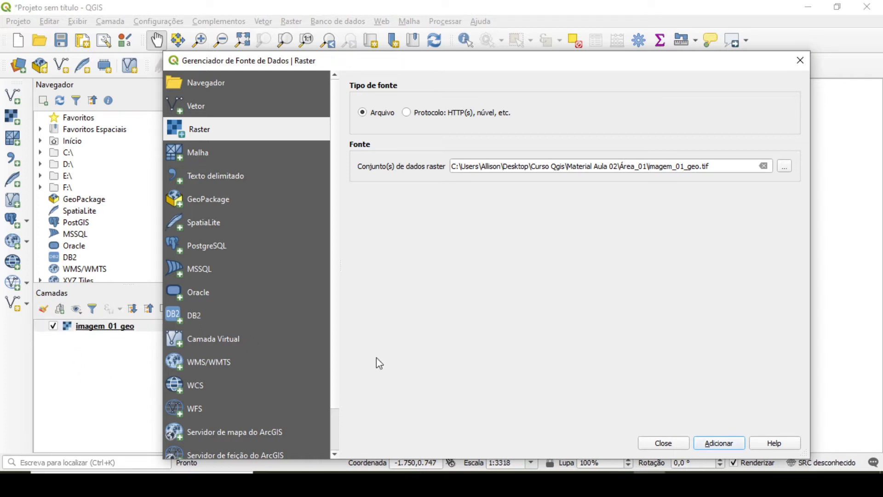
pyautogui.click(800, 60)
# Examine the numbered tree points on the imagem_01_geo raster, checking the layer's visibility
pyautogui.moveTo(578, 242); pyautogui.dragTo(576, 250)
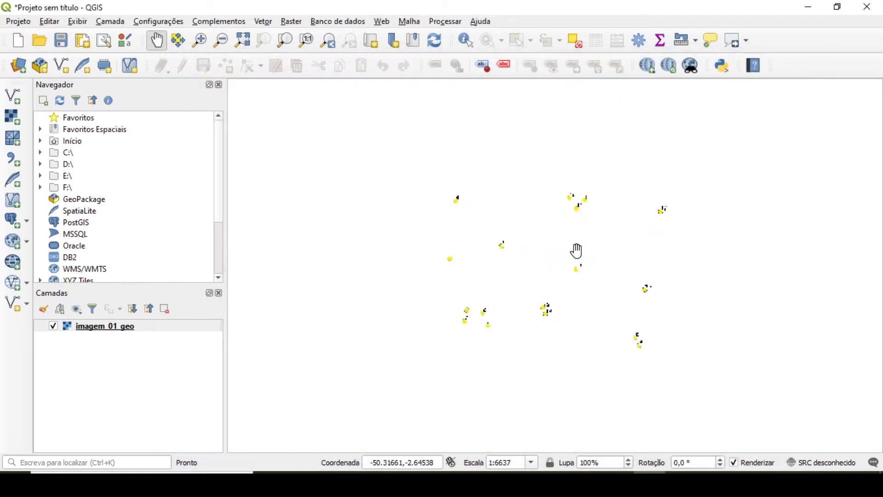
pyautogui.click(53, 328)
pyautogui.click(53, 329)
pyautogui.scroll(1, 558, 255)
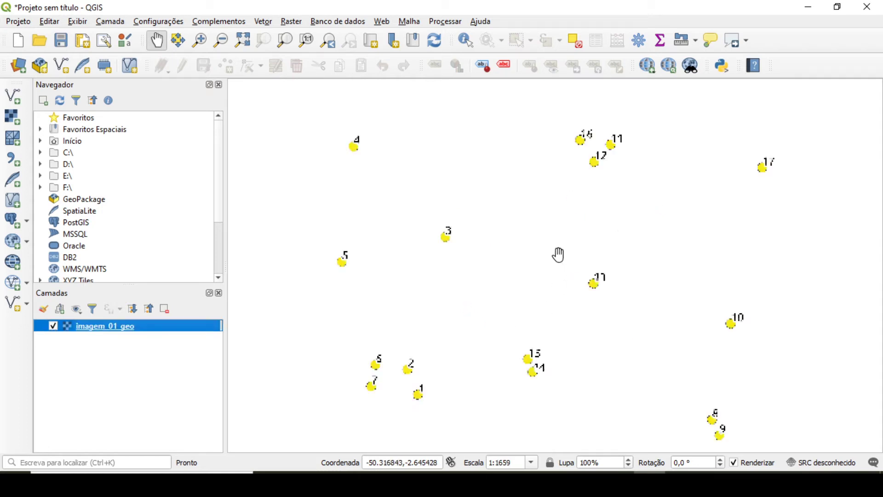
pyautogui.scroll(-1, 567, 270)
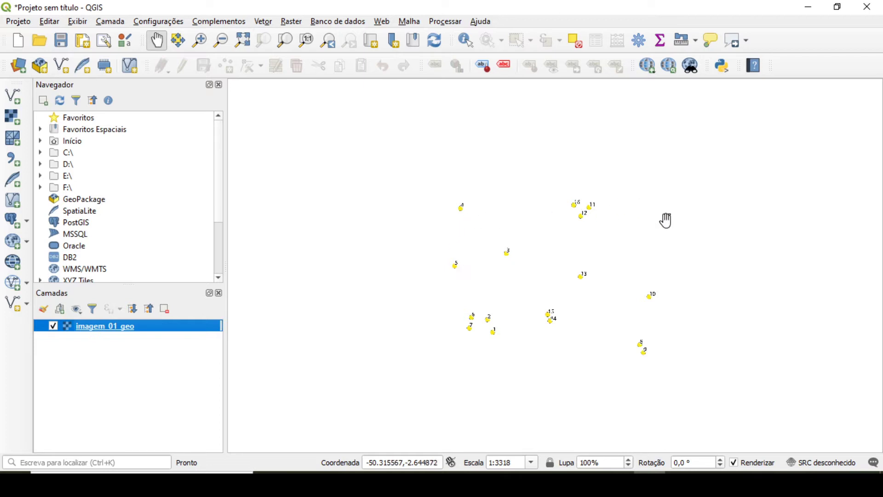
pyautogui.scroll(1, 582, 249)
pyautogui.moveTo(607, 264); pyautogui.dragTo(572, 214)
pyautogui.scroll(-1, 573, 215)
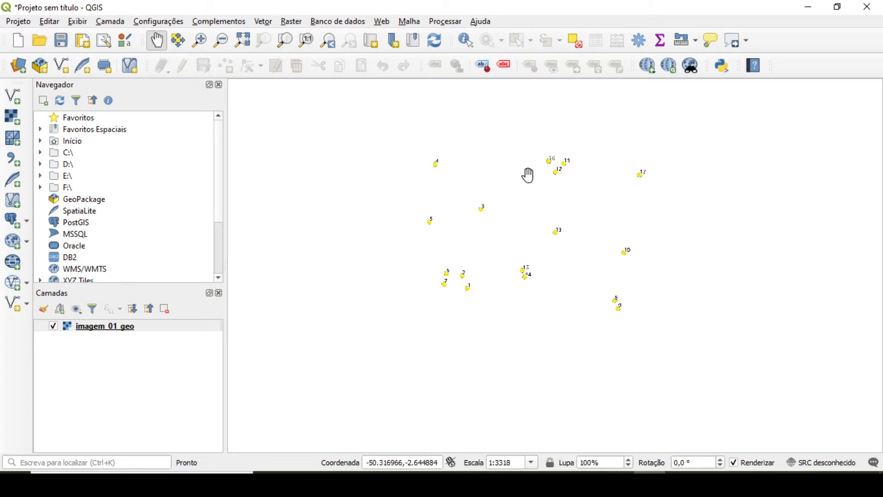
# Switch to the Dados_Levantamento spreadsheet in LibreOffice Calc and review its ID, ESPECIE, VOLUME and DAP_2 column headers
pyautogui.hotkey('alt', 'Tab')
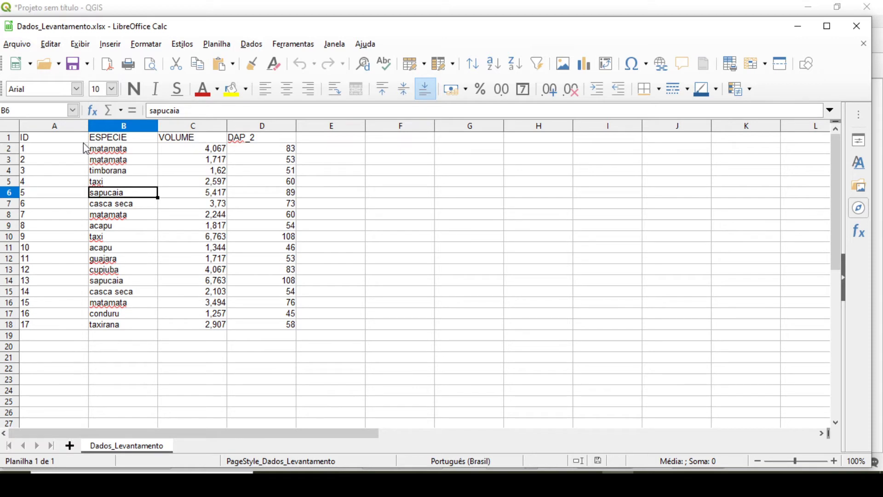
pyautogui.click(107, 139)
pyautogui.click(173, 139)
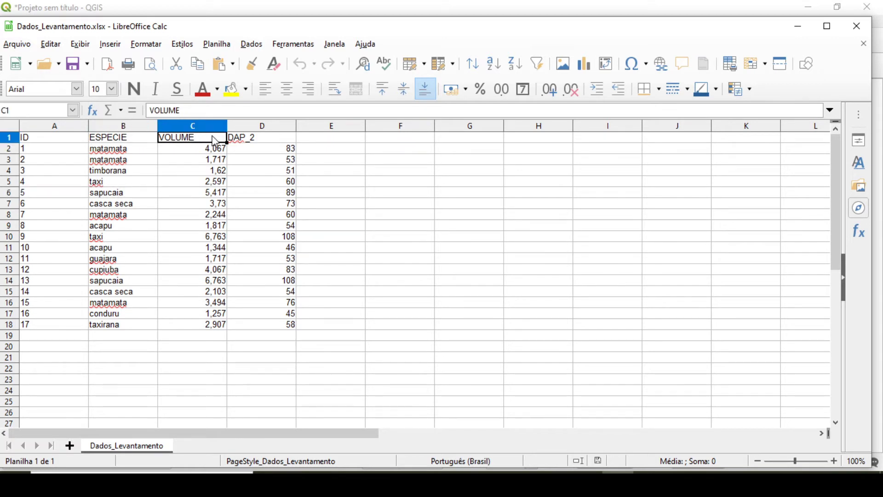
pyautogui.click(230, 140)
pyautogui.click(129, 140)
pyautogui.click(174, 140)
pyautogui.click(249, 142)
pyautogui.click(71, 140)
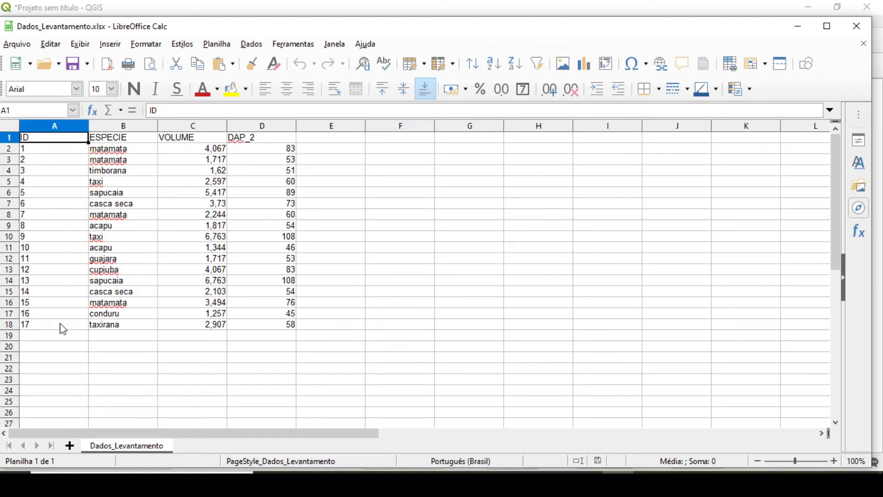
pyautogui.click(117, 140)
pyautogui.click(164, 139)
pyautogui.click(246, 139)
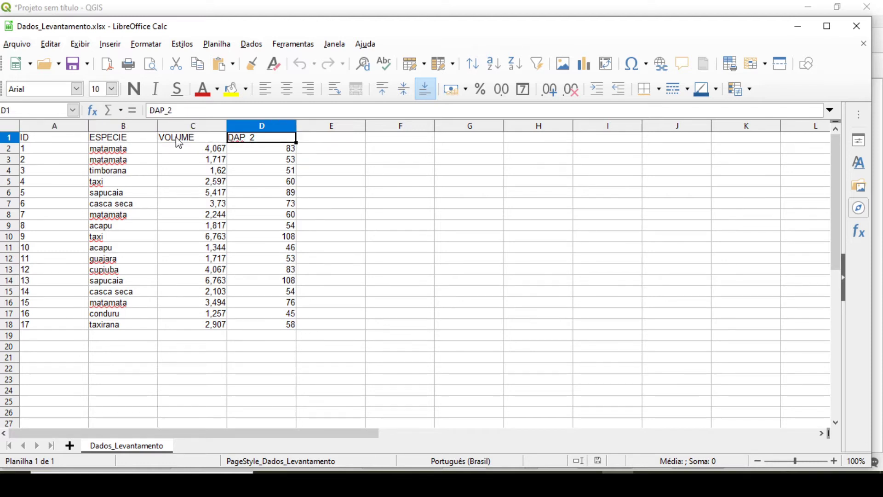
pyautogui.click(137, 137)
pyautogui.click(186, 138)
pyautogui.click(251, 137)
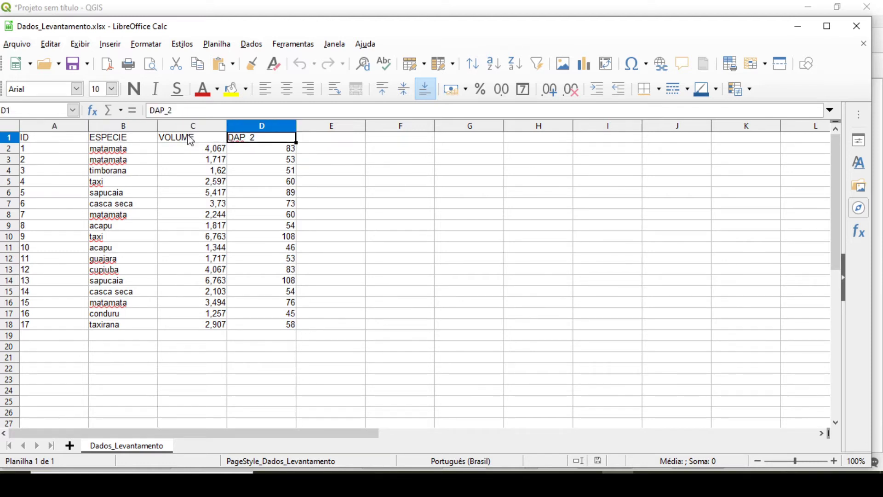
pyautogui.click(139, 138)
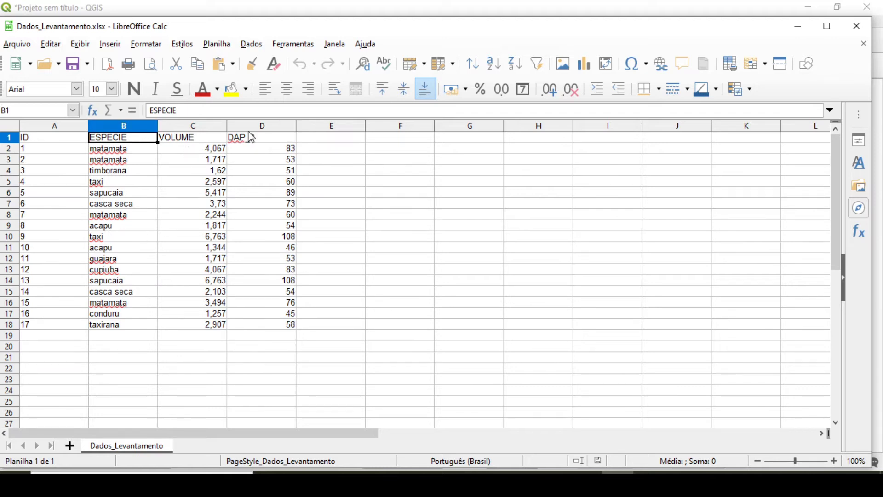
# Review the species names listed row by row in the ESPECIE column of the Dados_Levantamento sheet
pyautogui.click(123, 181)
pyautogui.click(112, 160)
pyautogui.click(109, 171)
pyautogui.click(109, 192)
pyautogui.click(109, 203)
pyautogui.click(109, 225)
pyautogui.click(107, 236)
pyautogui.click(105, 248)
pyautogui.click(105, 259)
pyautogui.click(104, 269)
pyautogui.click(104, 280)
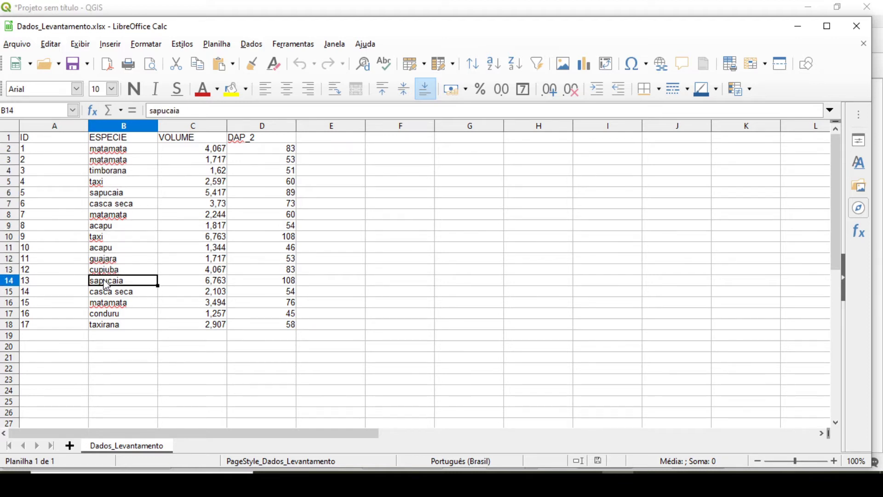
# Review the numeric entries in the VOLUME and DAP_2 columns, noting their decimal and whole-number formats
pyautogui.click(182, 137)
pyautogui.click(206, 149)
pyautogui.click(211, 160)
pyautogui.click(214, 171)
pyautogui.click(213, 183)
pyautogui.click(211, 194)
pyautogui.click(210, 216)
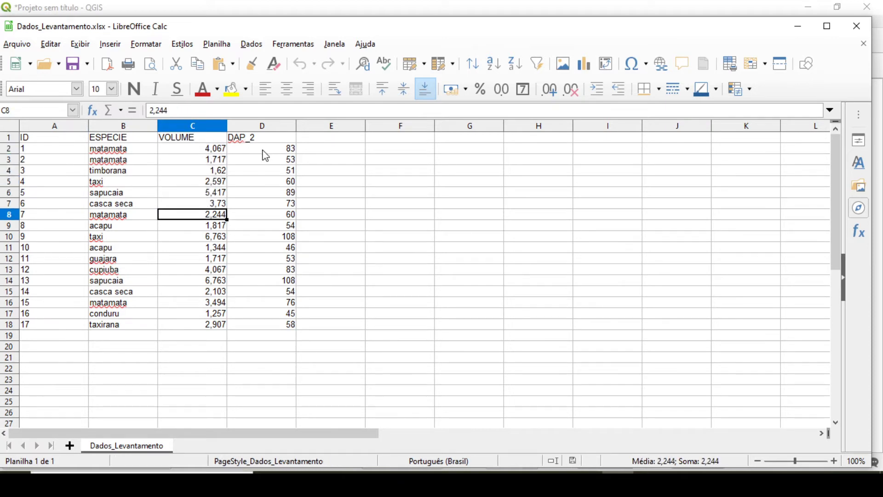
pyautogui.click(264, 149)
pyautogui.click(266, 160)
pyautogui.click(268, 170)
pyautogui.click(270, 182)
pyautogui.click(269, 193)
pyautogui.click(267, 203)
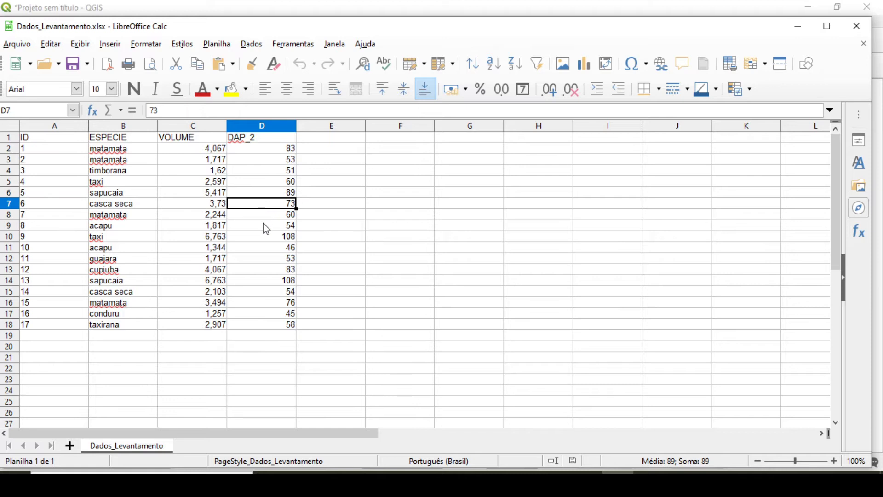
pyautogui.click(263, 226)
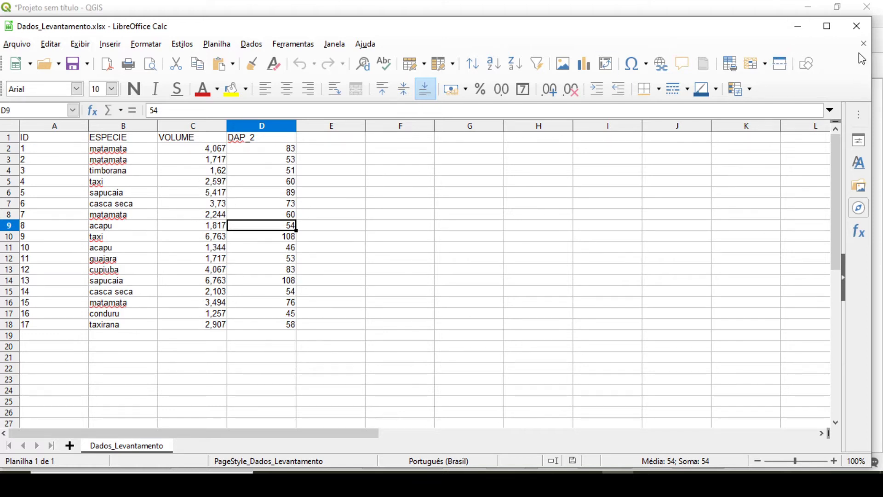
# Return to QGIS and start a new shapefile layer with the file name Arvores_01 in the Área_01 folder
pyautogui.click(800, 27)
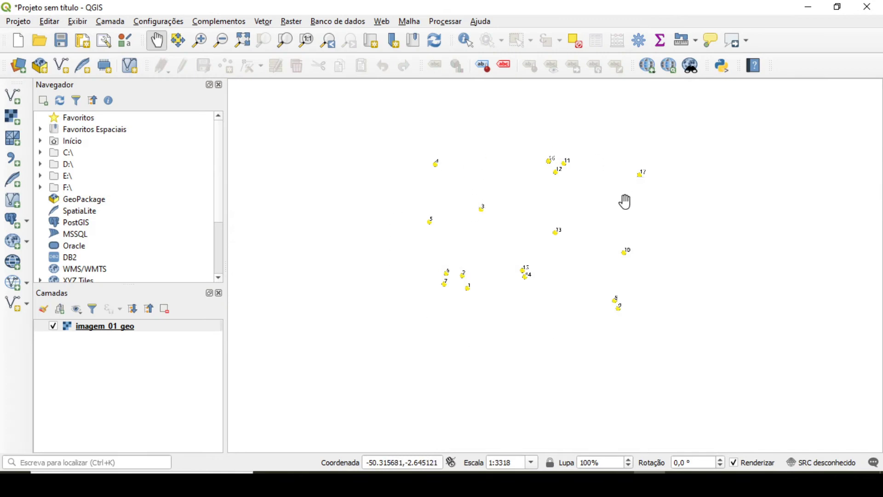
pyautogui.click(61, 74)
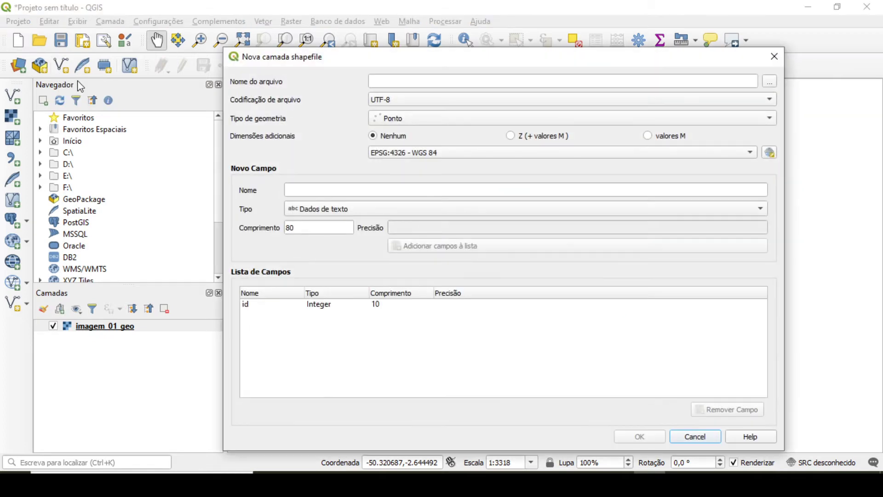
pyautogui.click(769, 81)
pyautogui.click(365, 103)
pyautogui.click(370, 162)
pyautogui.doubleClick(369, 162)
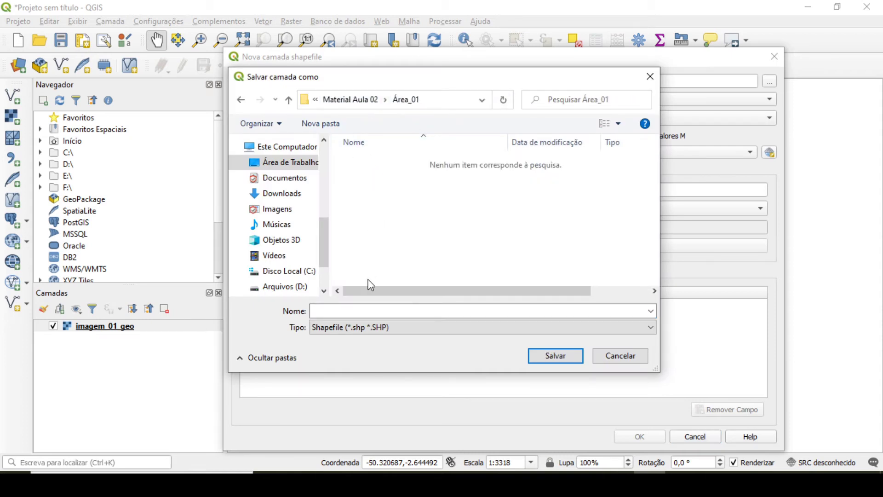
pyautogui.click(367, 311)
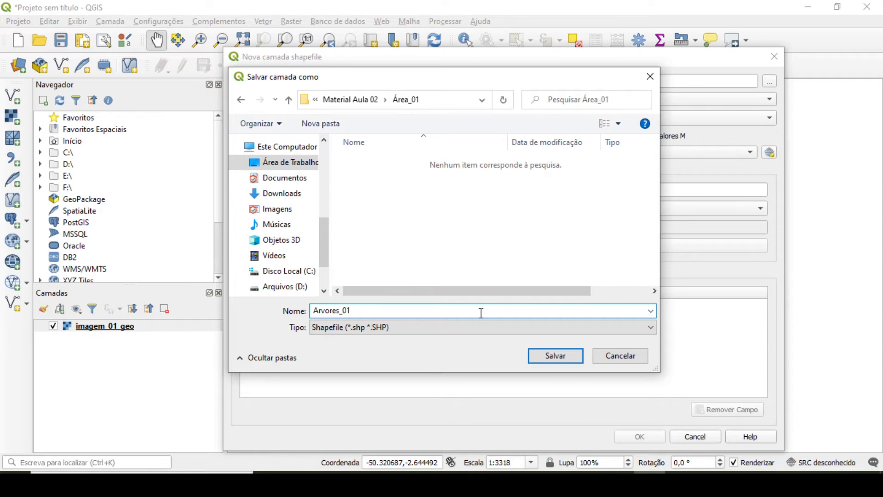
pyautogui.click(555, 356)
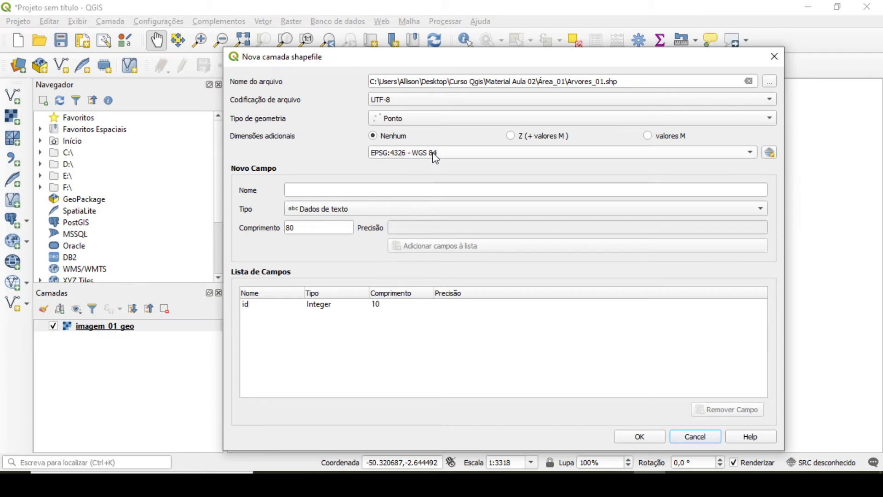
pyautogui.moveTo(453, 161)
pyautogui.click(730, 152)
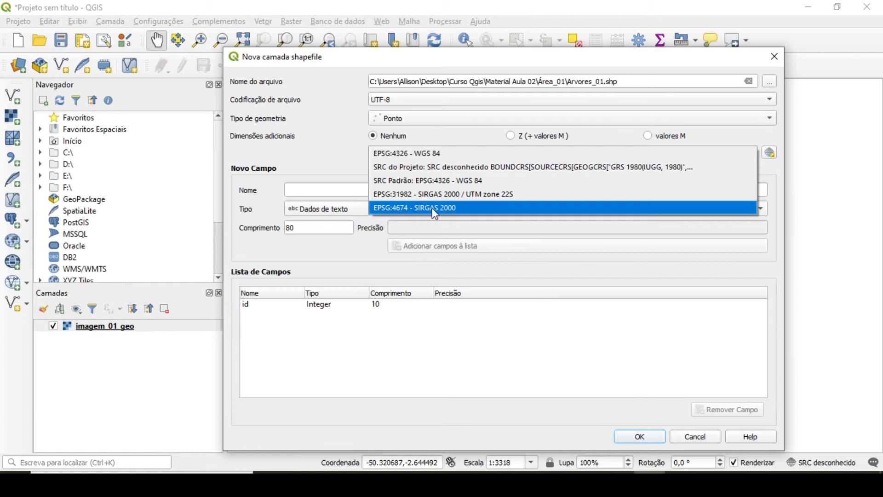
pyautogui.click(434, 153)
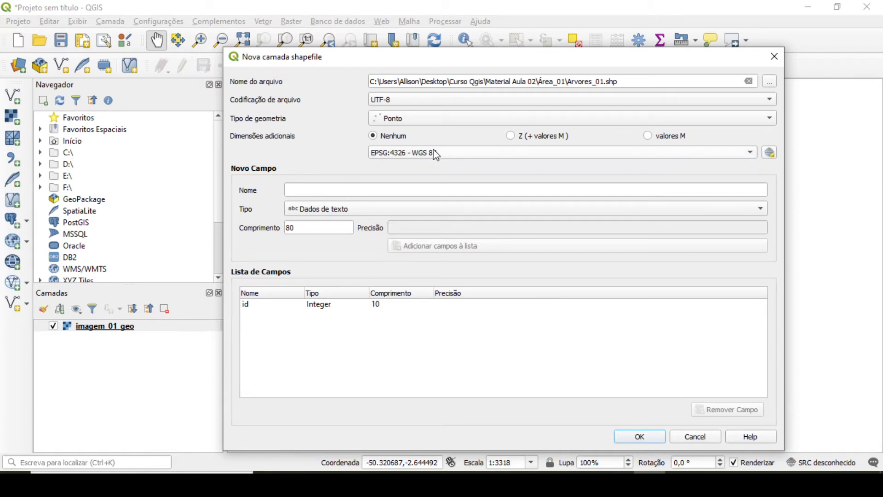
pyautogui.click(476, 154)
pyautogui.click(575, 154)
# Find "sirgas 2000" in the coordinate system selector and assign the geographic SIRGAS 2000 system, EPSG:4674, to the new layer
pyautogui.click(769, 153)
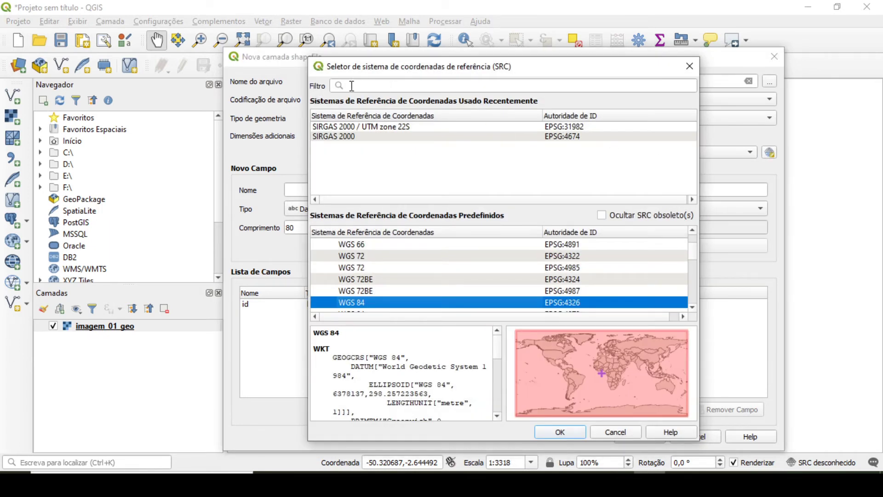
pyautogui.click(373, 84)
pyautogui.write('si')
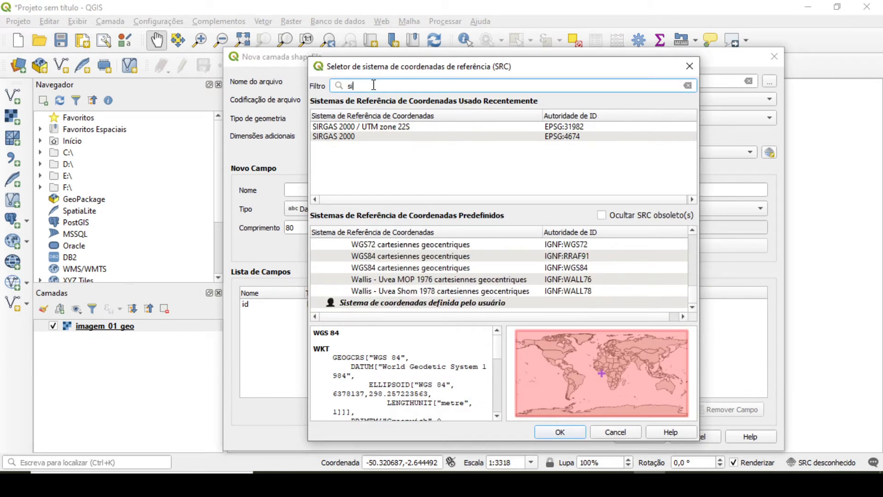
pyautogui.write('rgas 2000')
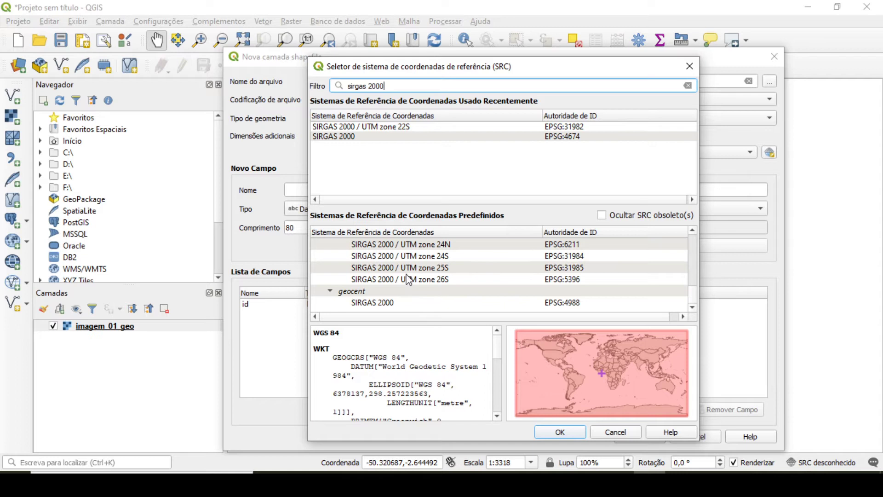
pyautogui.scroll(2, 421, 282)
pyautogui.scroll(3, 423, 283)
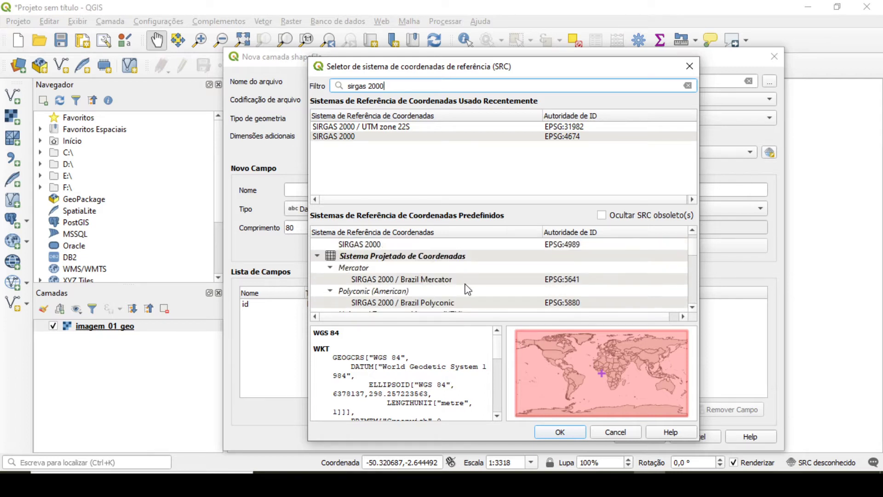
pyautogui.scroll(1, 472, 286)
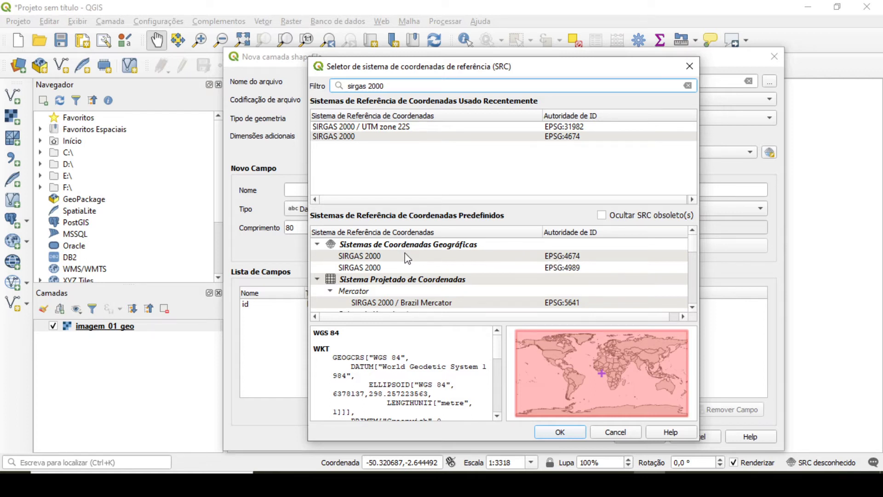
pyautogui.click(565, 256)
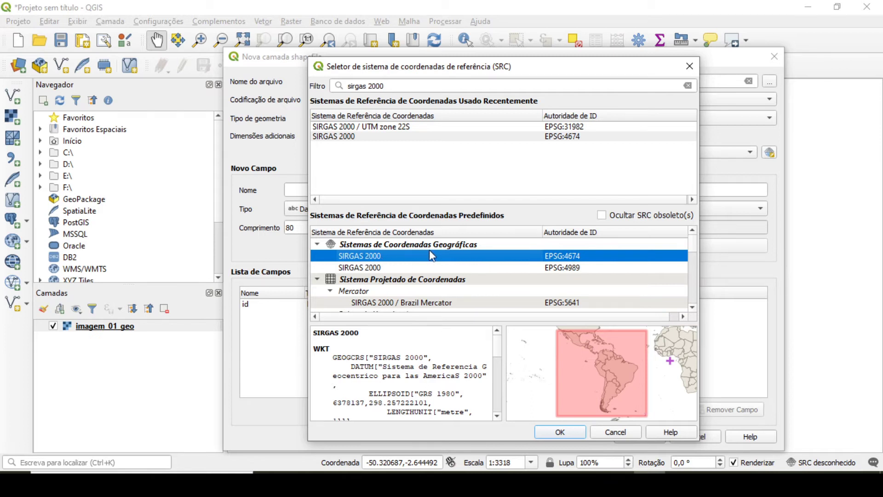
pyautogui.click(573, 432)
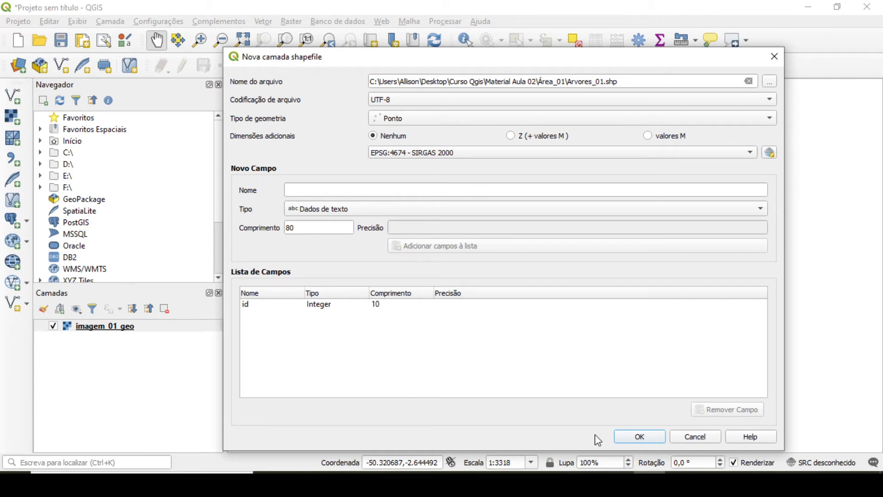
# Check the spreadsheet's columns and add a text field named Especie with length 15 to the new layer's field list
pyautogui.hotkey('alt', 'Tab')
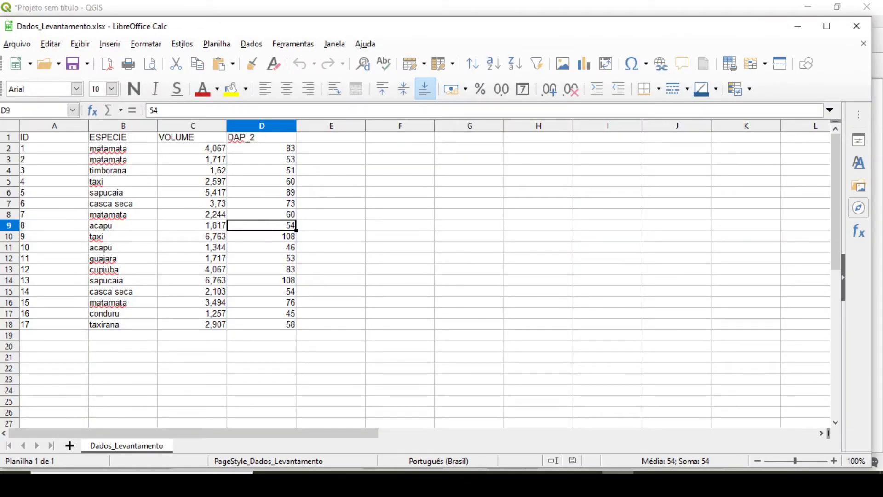
pyautogui.hotkey('alt', 'Tab')
pyautogui.click(332, 190)
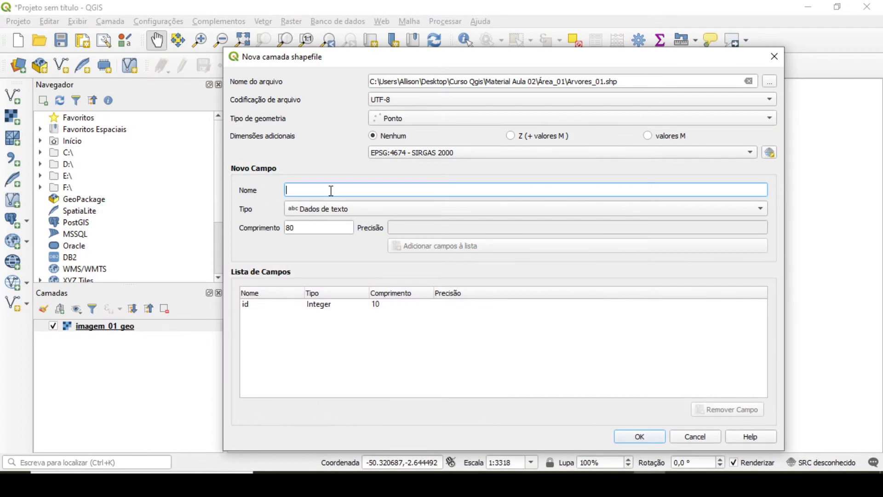
pyautogui.write('Especie')
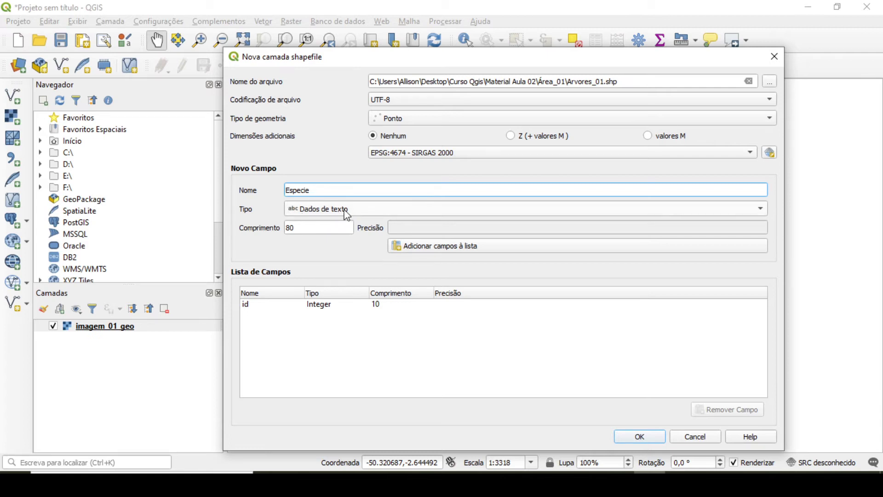
pyautogui.moveTo(302, 232); pyautogui.dragTo(283, 230)
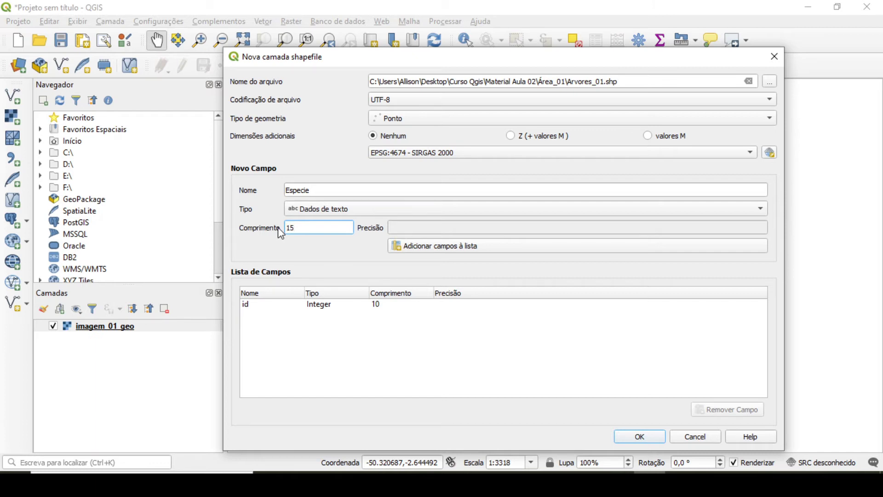
pyautogui.click(482, 249)
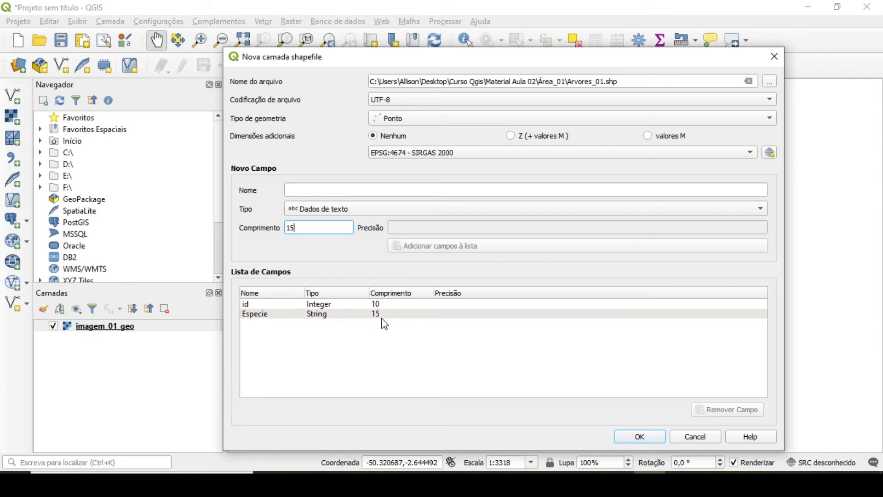
# Check the spreadsheet again and add a Número decimal field named Volume with length 4 and precision 3
pyautogui.hotkey('alt', 'Tab')
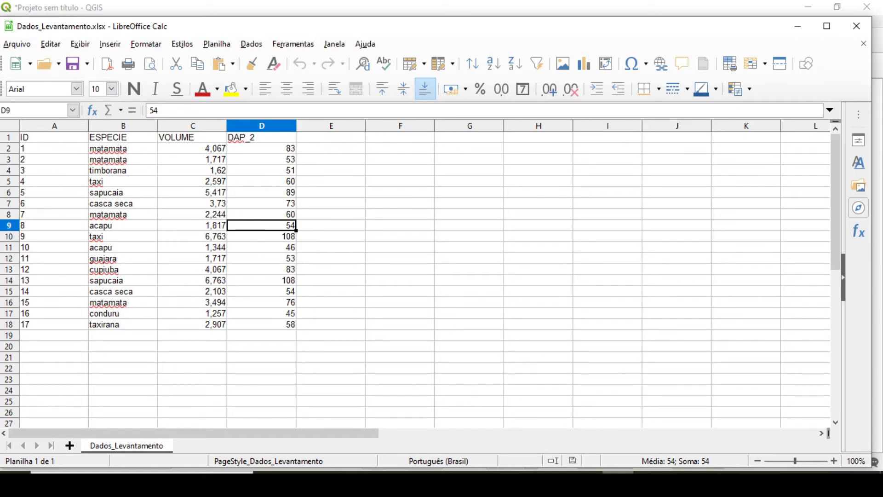
pyautogui.hotkey('alt', 'Tab')
pyautogui.click(309, 190)
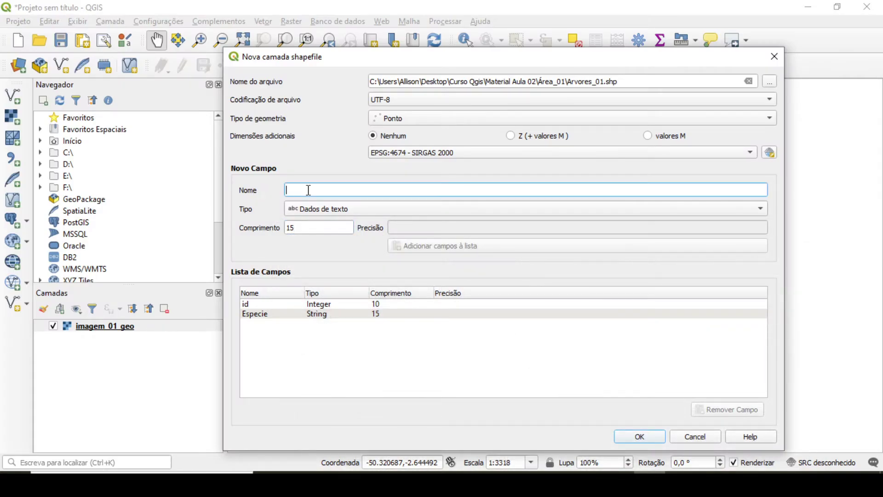
pyautogui.write('Volume')
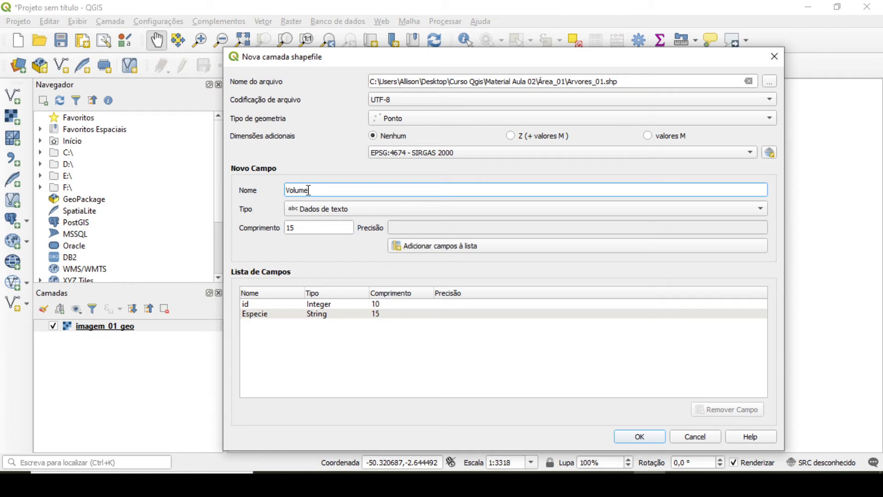
pyautogui.click(336, 211)
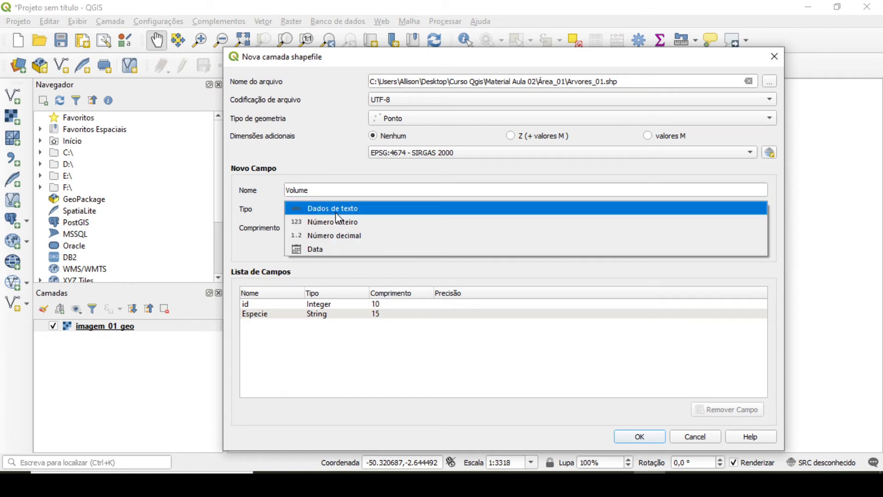
pyautogui.click(368, 237)
pyautogui.doubleClick(289, 229)
pyautogui.write('4')
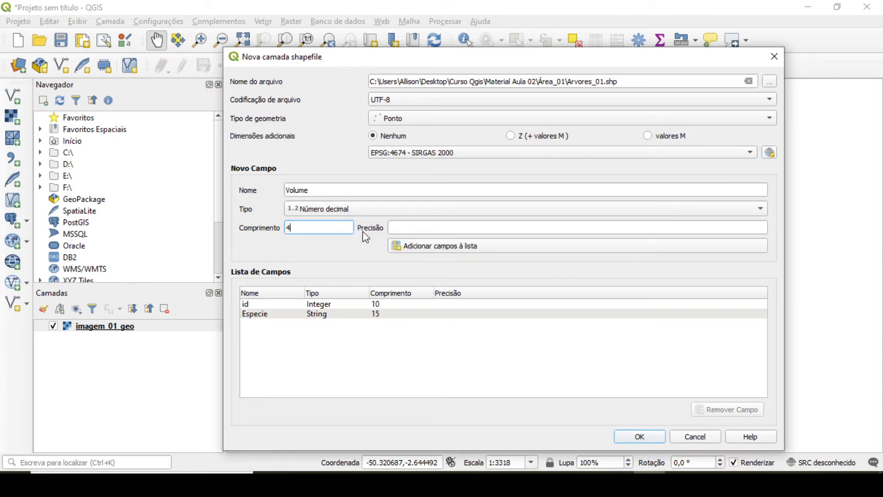
pyautogui.click(408, 227)
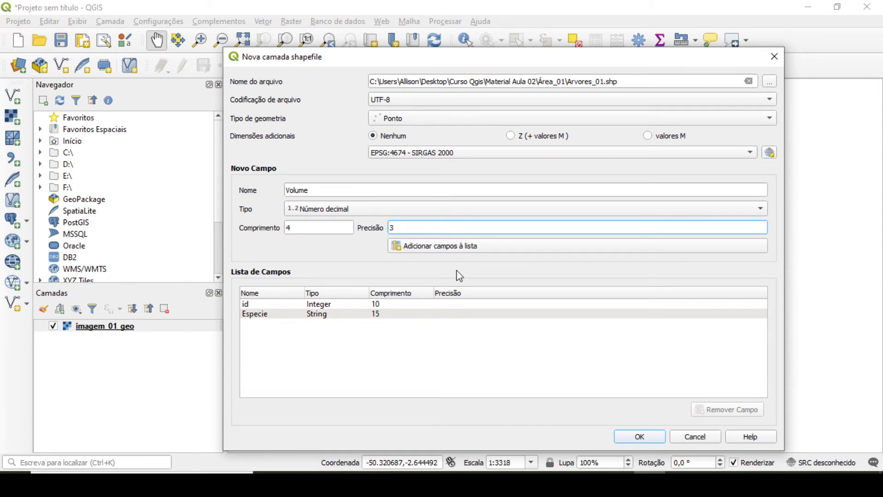
pyautogui.click(432, 247)
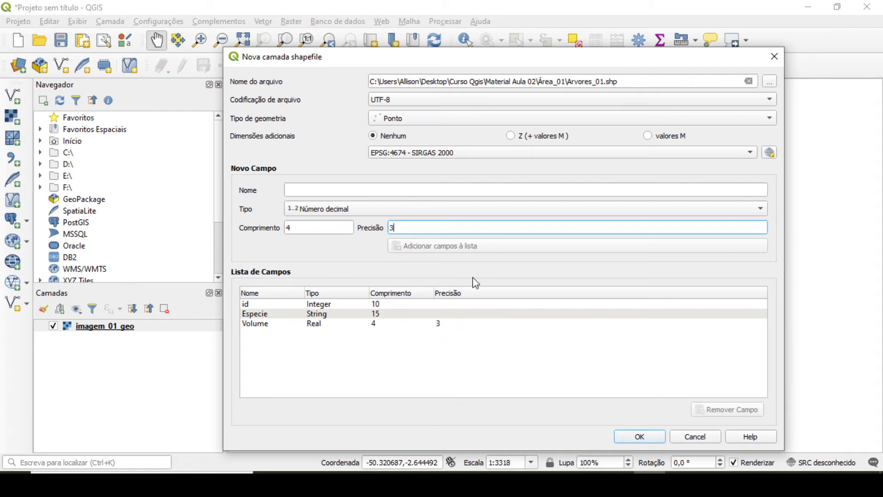
# Check the spreadsheet's last column and add a Número inteiro field named DAP with length 3 to the new layer's field list
pyautogui.hotkey('alt', 'Tab')
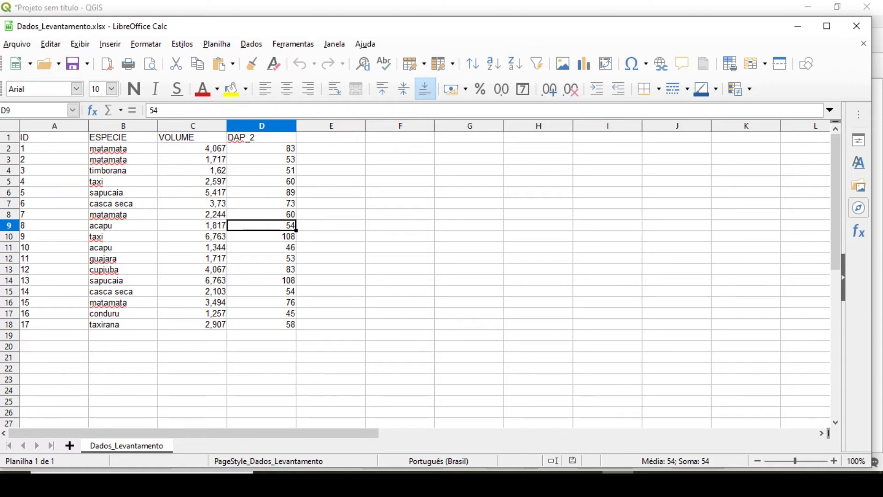
pyautogui.hotkey('alt', 'Tab')
pyautogui.click(318, 191)
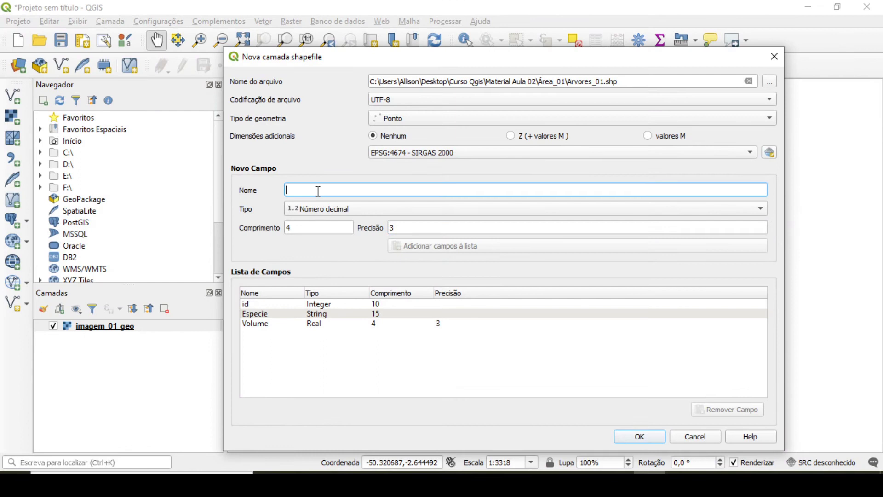
pyautogui.write('DA')
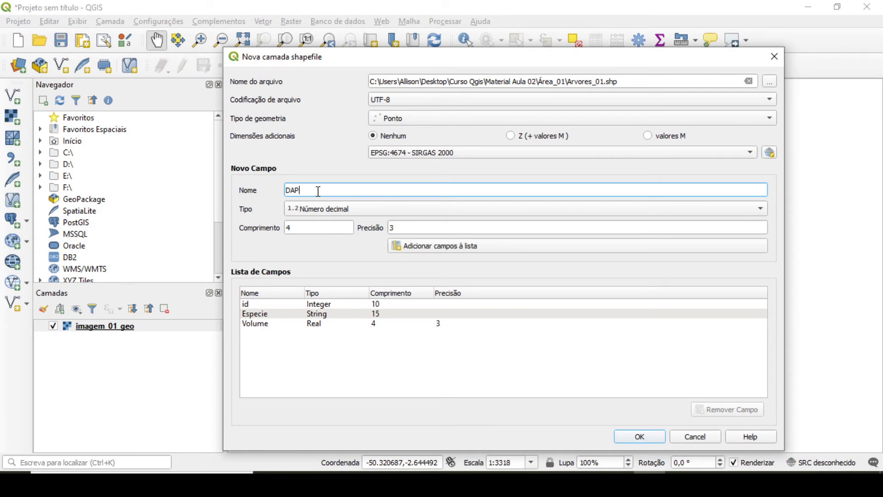
pyautogui.write('P')
pyautogui.click(360, 210)
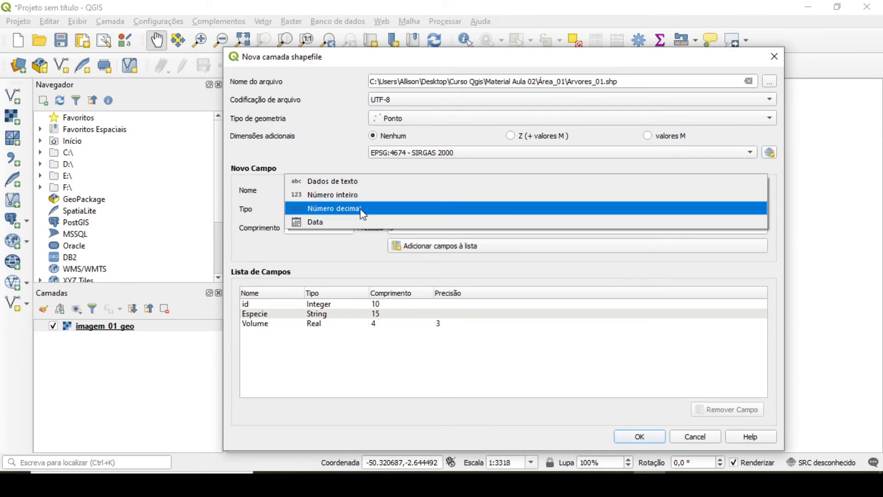
pyautogui.click(356, 195)
pyautogui.moveTo(308, 228); pyautogui.dragTo(278, 229)
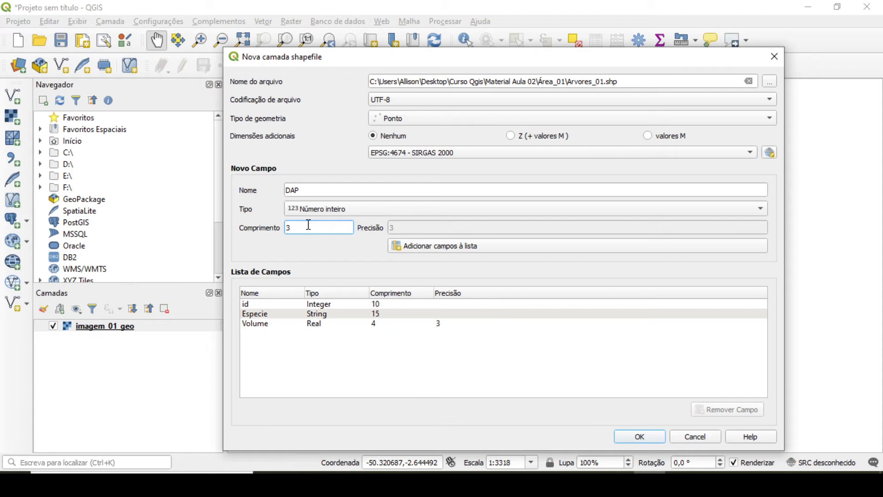
pyautogui.click(421, 251)
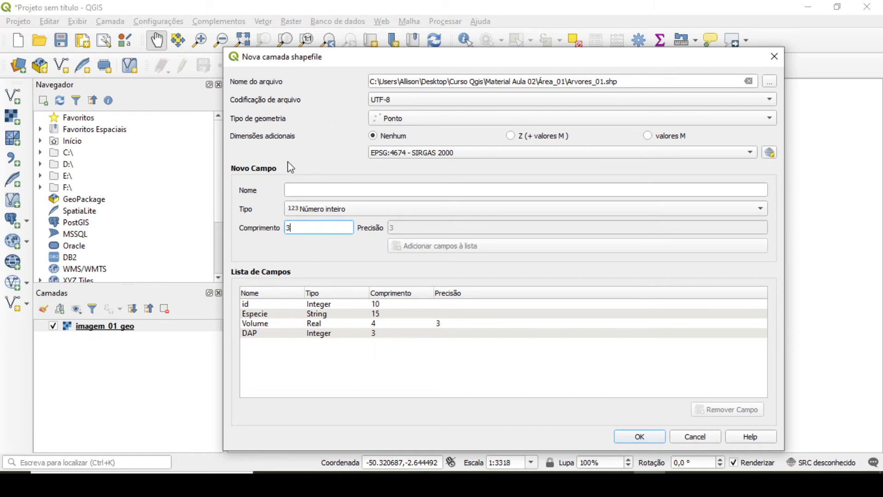
# Create the Arvores_01 shapefile layer and check its columns in the attribute table
pyautogui.click(639, 434)
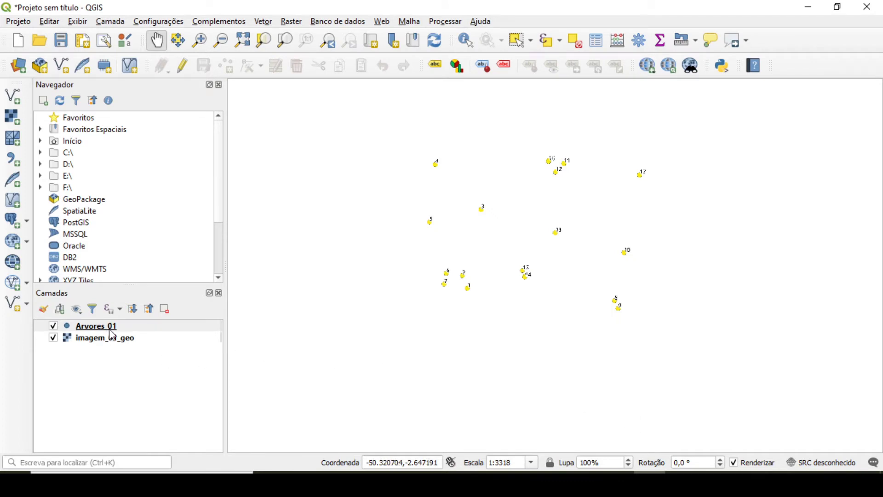
pyautogui.click(601, 39)
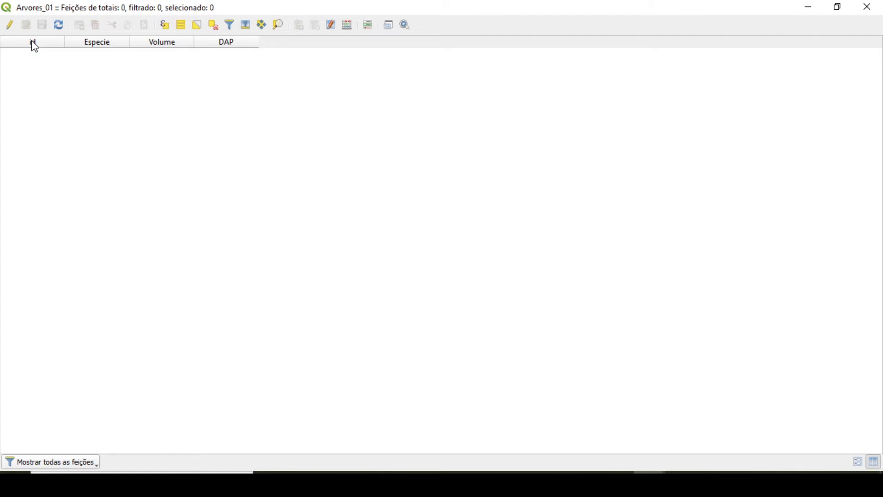
pyautogui.click(867, 7)
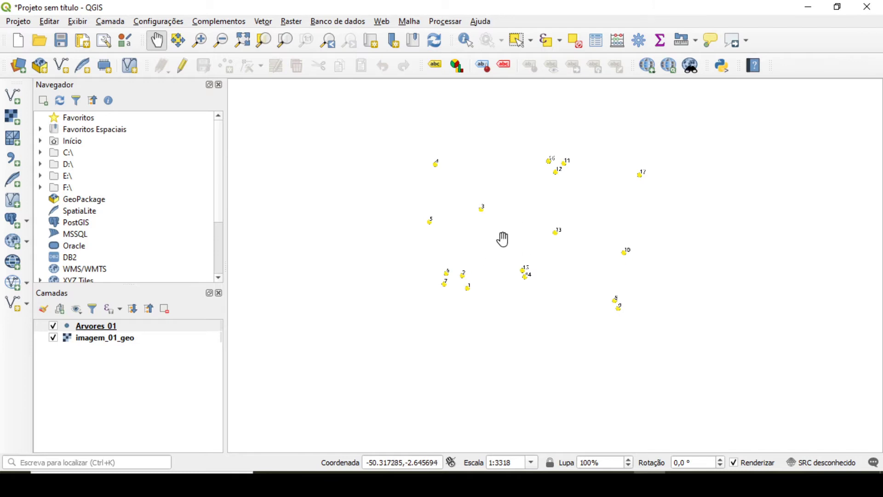
# Turn on editing for the Arvores_01 layer, dismiss the antivirus notification, and activate the tool for adding point features
pyautogui.scroll(2, 466, 294)
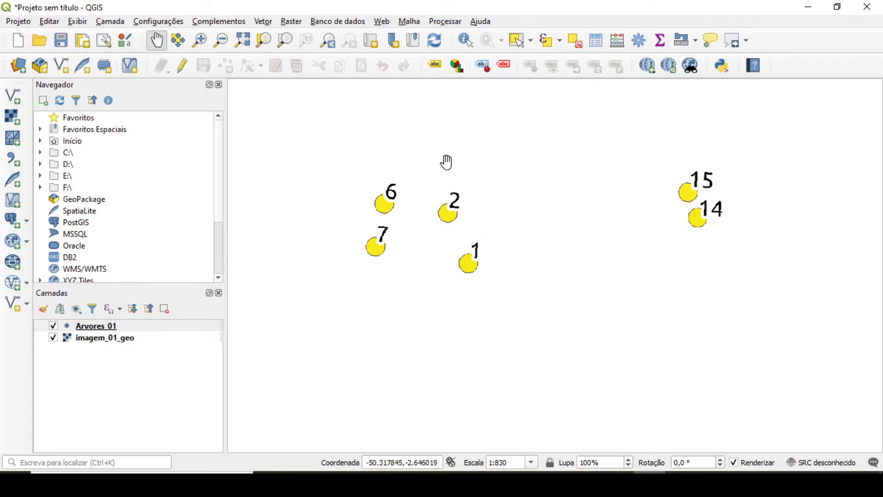
pyautogui.scroll(-3, 531, 195)
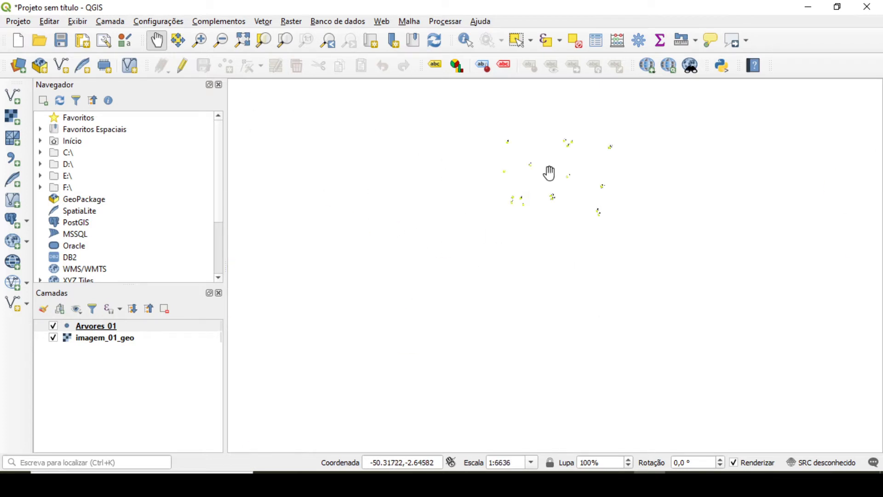
pyautogui.scroll(2, 522, 223)
pyautogui.moveTo(526, 222); pyautogui.dragTo(551, 202)
pyautogui.click(122, 326)
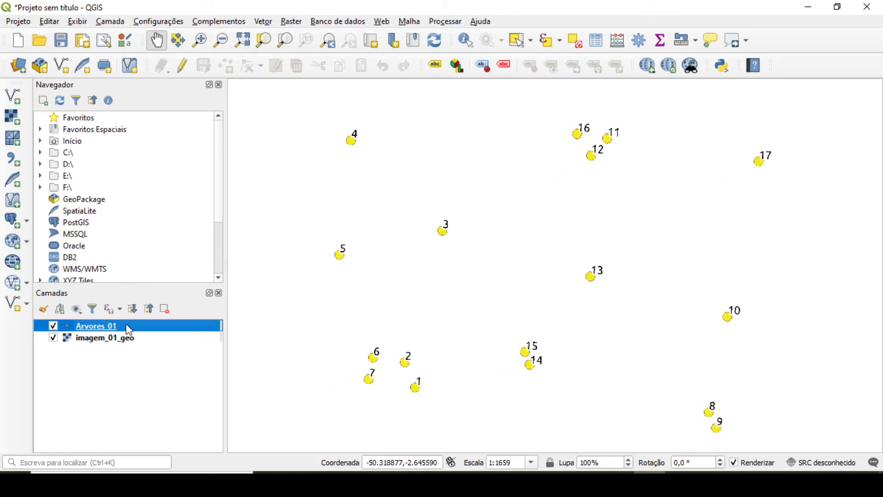
pyautogui.click(184, 70)
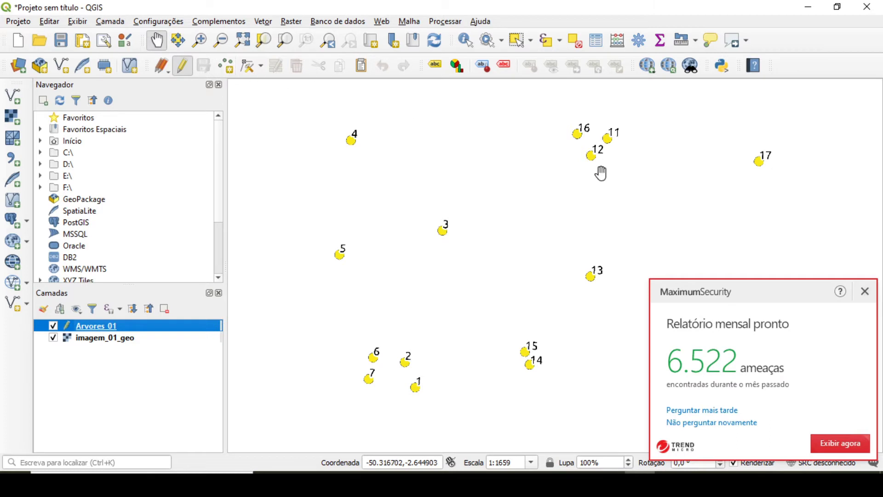
pyautogui.click(864, 291)
pyautogui.click(225, 71)
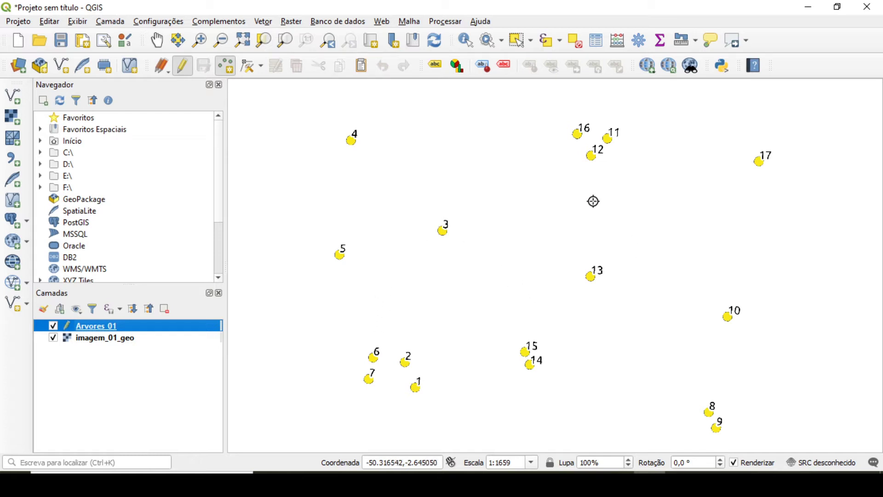
# Place a point at the centre of tree 1's yellow circle and set its id to 1
pyautogui.moveTo(443, 266); pyautogui.dragTo(489, 158)
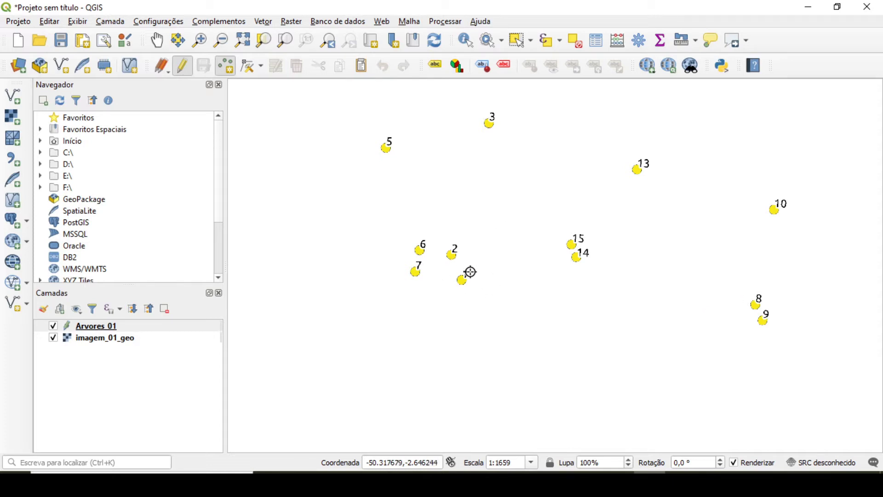
pyautogui.scroll(1, 468, 269)
pyautogui.scroll(2, 443, 269)
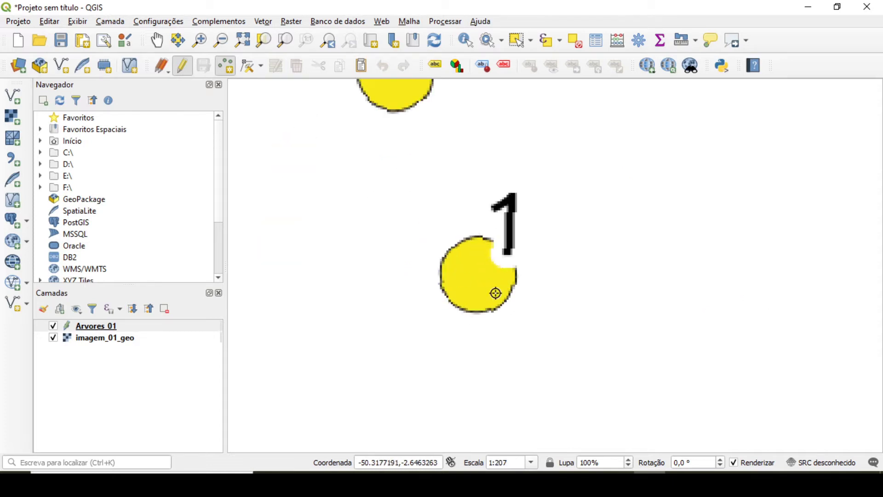
pyautogui.scroll(-1, 505, 287)
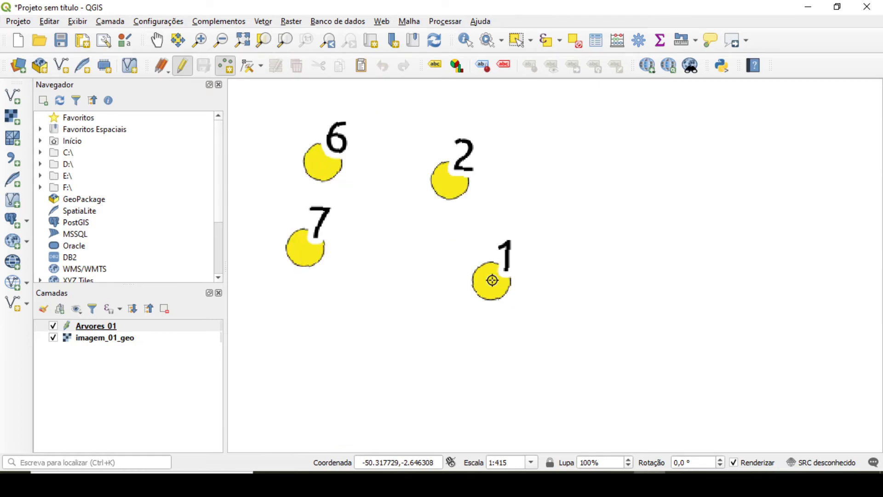
pyautogui.click(492, 280)
pyautogui.moveTo(585, 151); pyautogui.dragTo(665, 117)
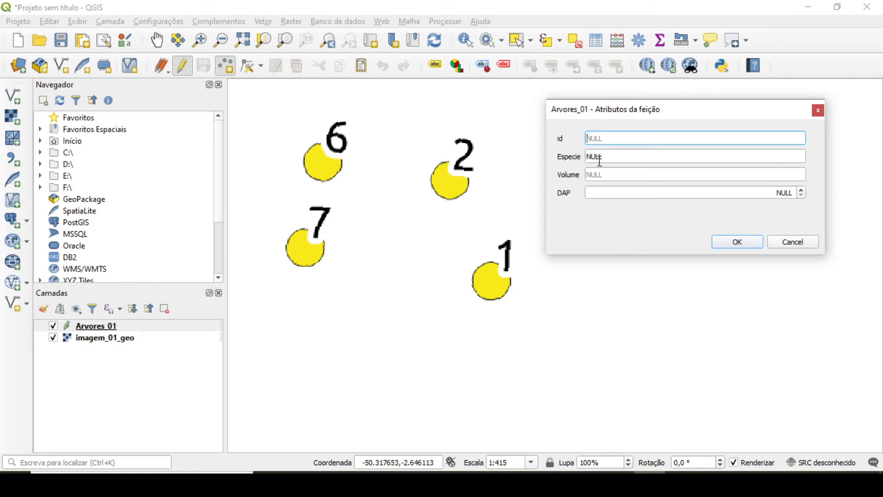
pyautogui.write('1')
# Bring up the Dados_Levantamento spreadsheet and resize its window so the data columns fit beside the feature attribute form
pyautogui.click(632, 483)
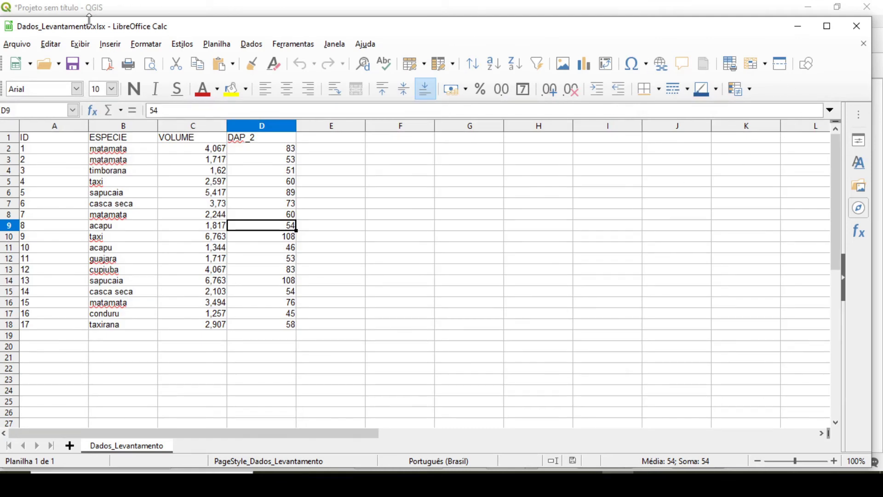
pyautogui.moveTo(174, 27); pyautogui.dragTo(219, 26)
pyautogui.moveTo(48, 18); pyautogui.dragTo(623, 244)
pyautogui.moveTo(706, 263); pyautogui.dragTo(281, 100)
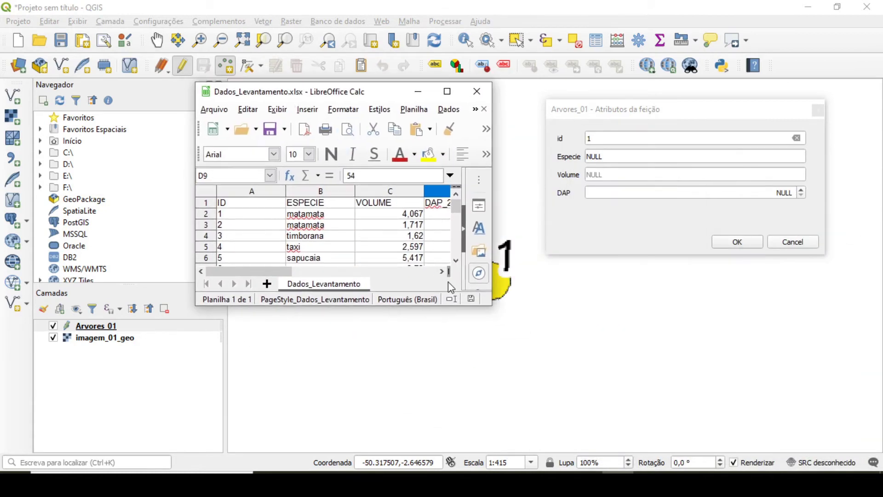
pyautogui.moveTo(490, 305); pyautogui.dragTo(527, 335)
pyautogui.moveTo(194, 228); pyautogui.dragTo(149, 227)
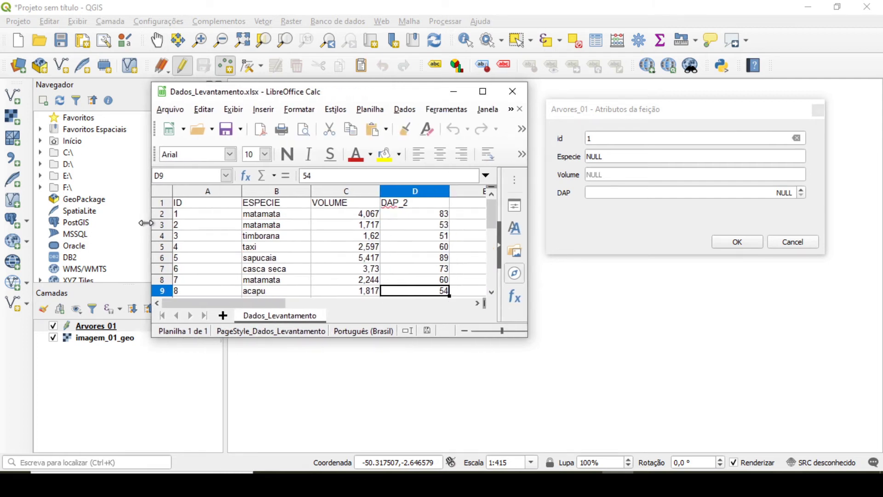
# Highlight tree 1's row in the spreadsheet and set the new point's Especie to Matamata
pyautogui.click(610, 159)
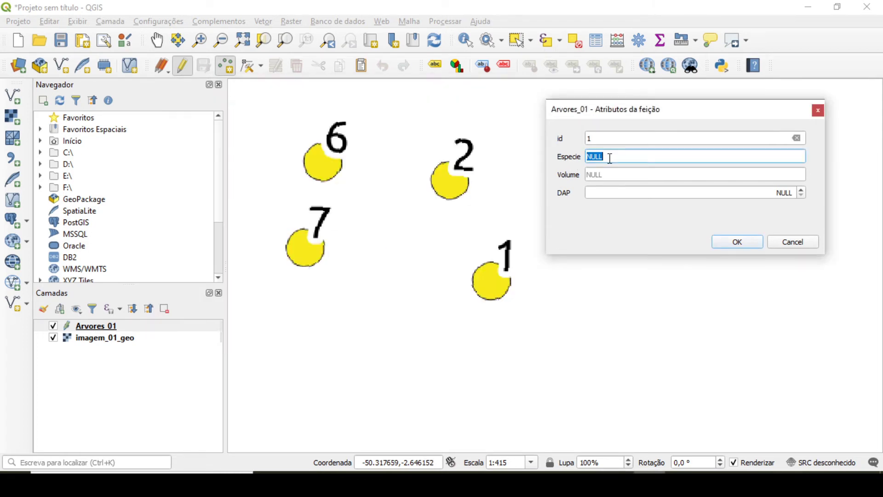
pyautogui.hotkey('alt', 'Tab')
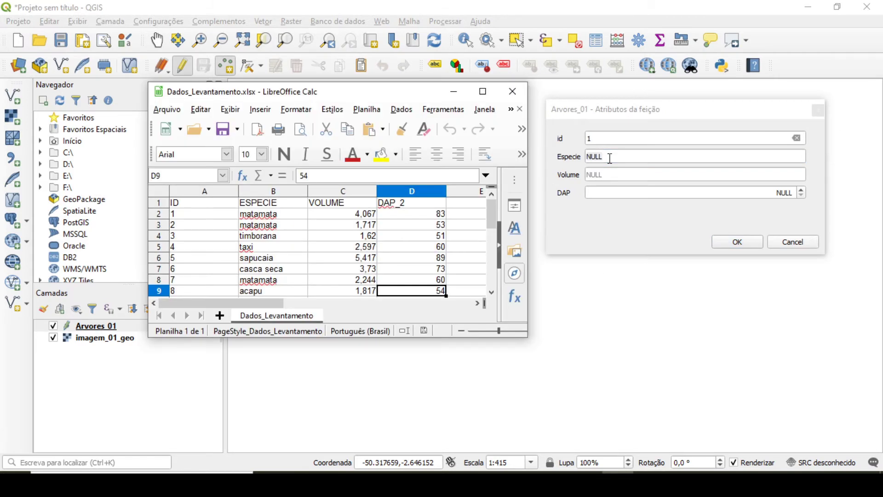
pyautogui.click(158, 214)
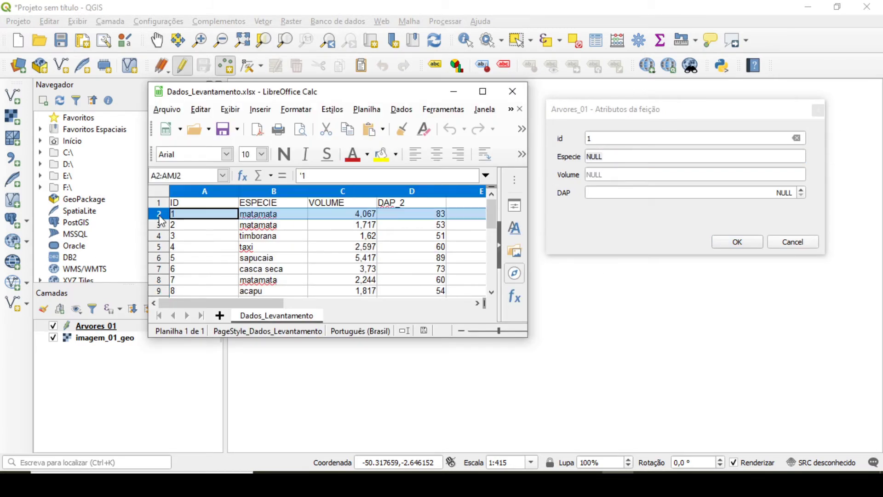
pyautogui.click(603, 155)
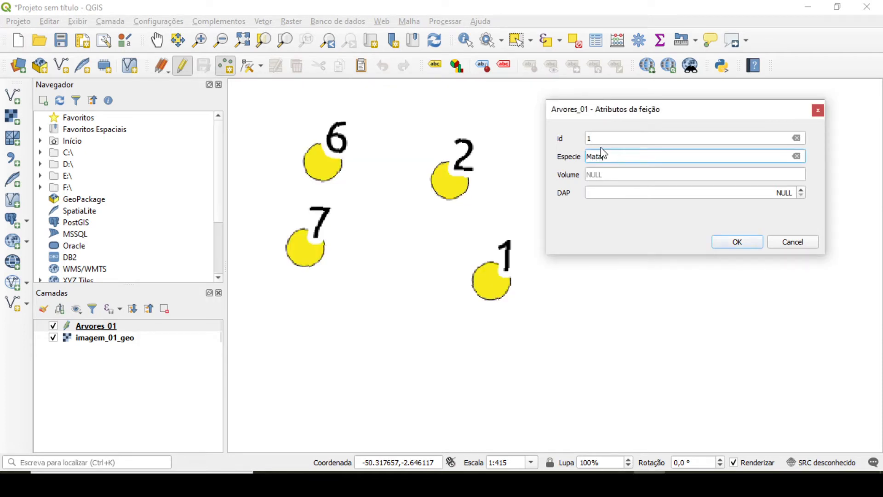
# Enter tree 1's Volume as 4,067 and DAP as 83 from the spreadsheet, and save the point's attributes
pyautogui.click(611, 173)
pyautogui.hotkey('alt', 'Tab')
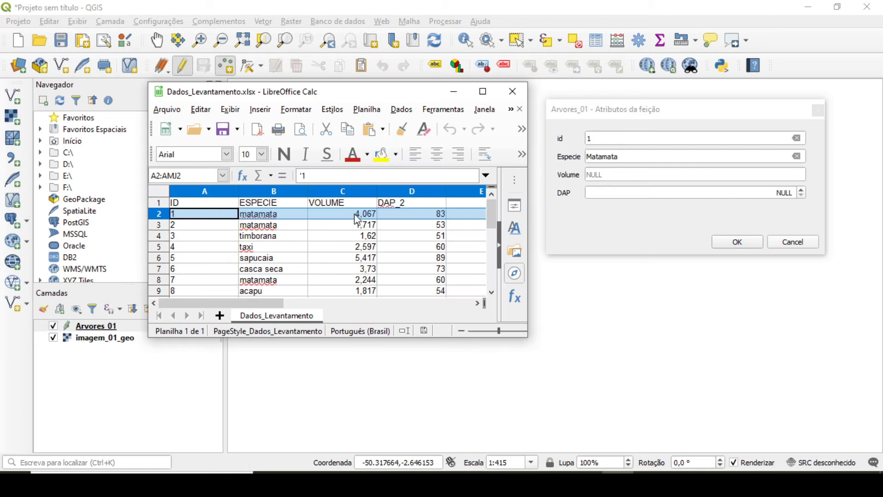
pyautogui.hotkey('alt', 'Tab')
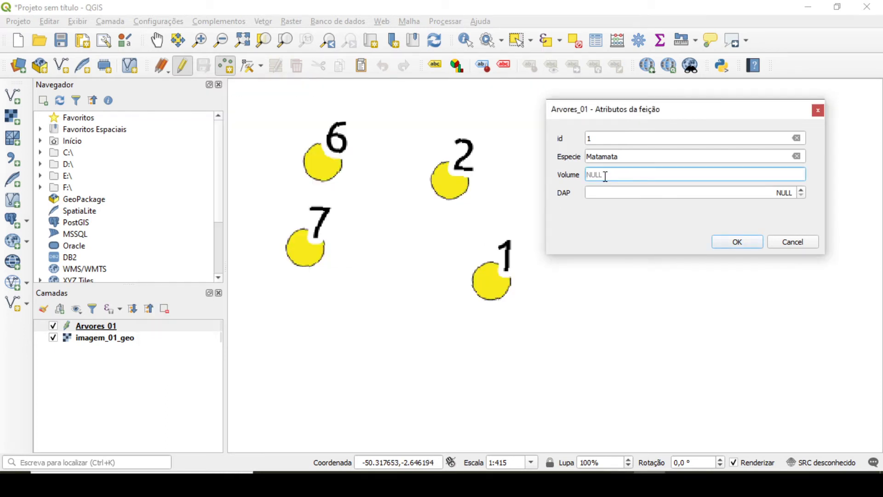
pyautogui.write('4,067')
pyautogui.press('Tab')
pyautogui.hotkey('alt', 'Tab')
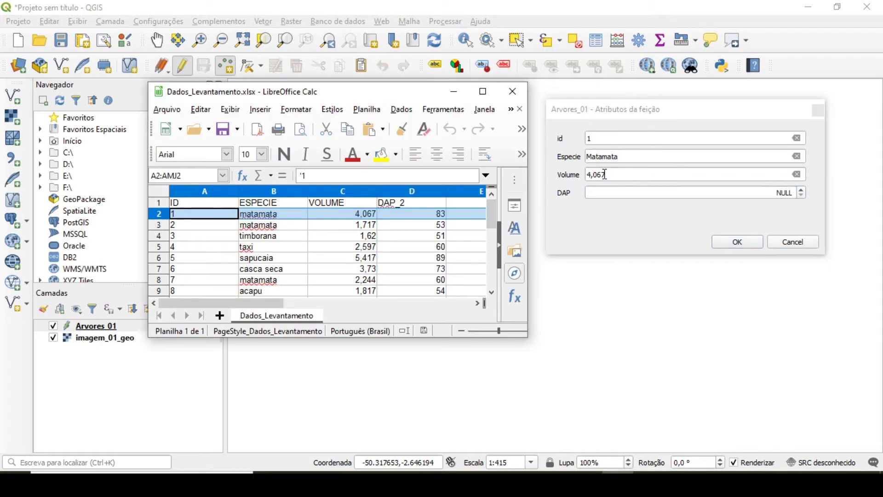
pyautogui.click(554, 225)
pyautogui.write('8')
pyautogui.write('0')
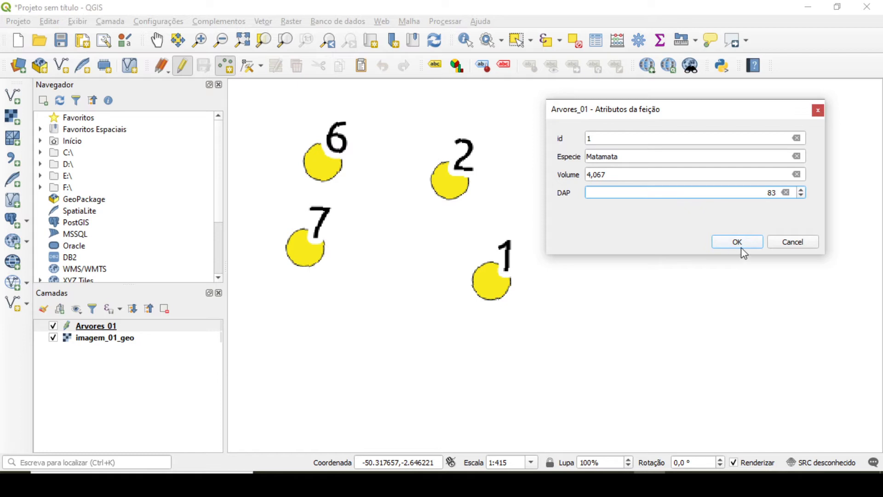
pyautogui.click(736, 242)
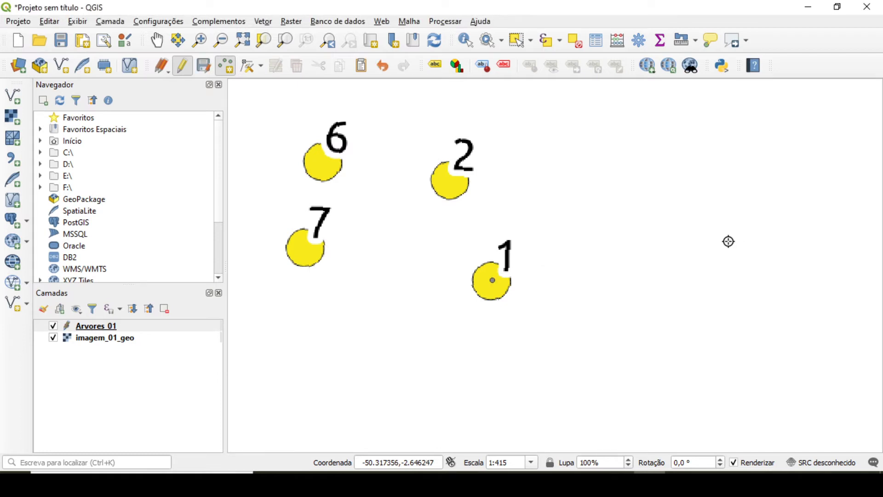
# Place a point on tree 2, set its id to 2, and enter Especie Matamata from the spreadsheet's matching row
pyautogui.click(451, 178)
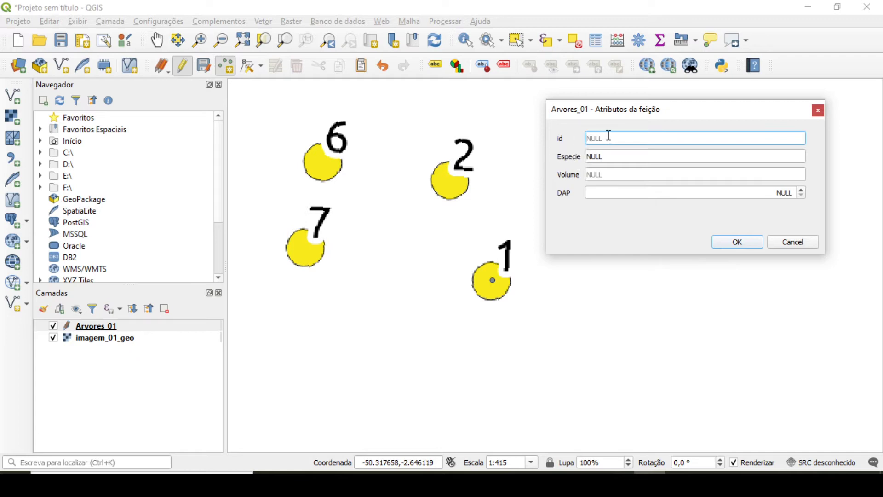
pyautogui.write('2')
pyautogui.hotkey('alt', 'Tab')
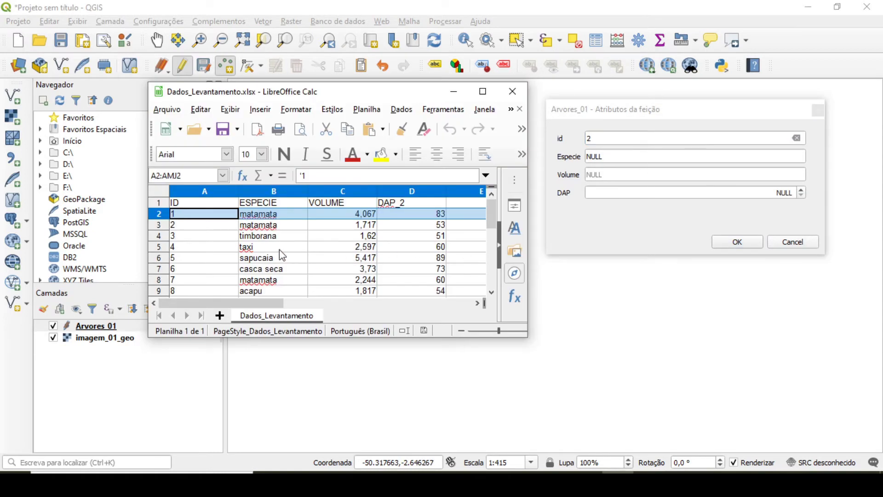
pyautogui.click(163, 225)
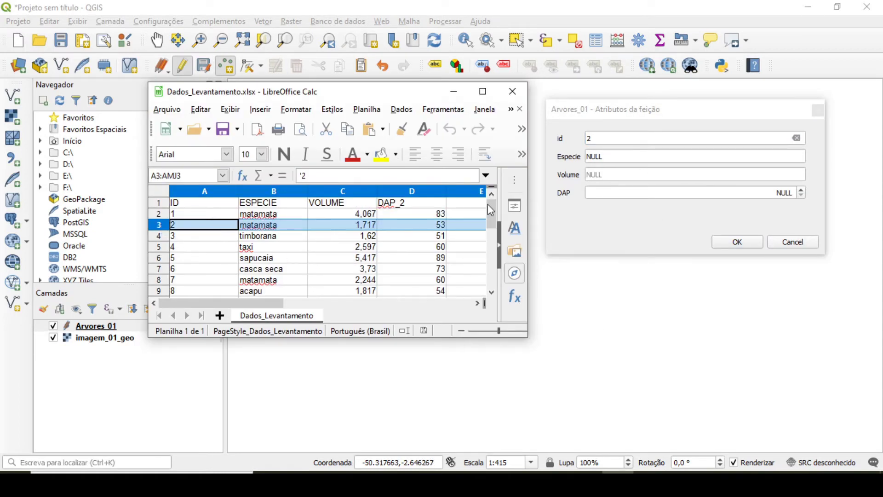
pyautogui.click(608, 157)
pyautogui.write('Matamata')
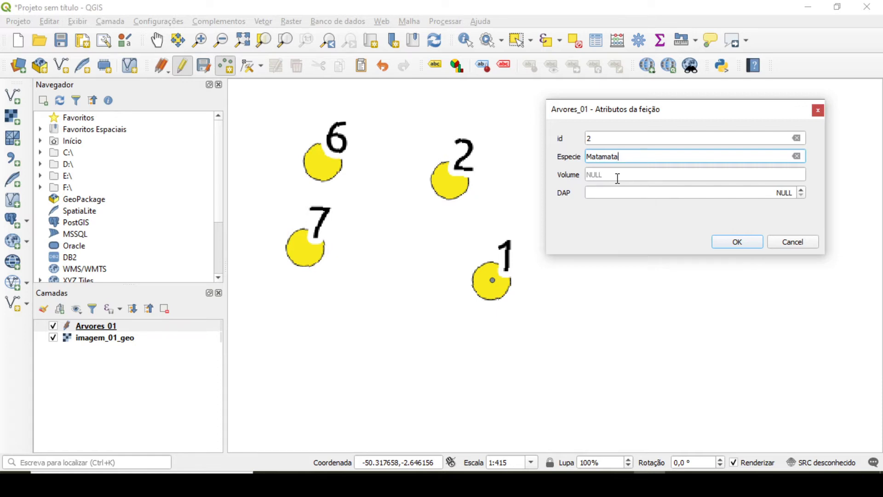
# Enter tree 2's Volume as 1,717 and DAP as 53 from the spreadsheet, and save the point's attributes
pyautogui.hotkey('alt', 'Tab')
pyautogui.hotkey('alt', 'Tab')
pyautogui.click(656, 176)
pyautogui.write('1,71')
pyautogui.hotkey('alt', 'Tab')
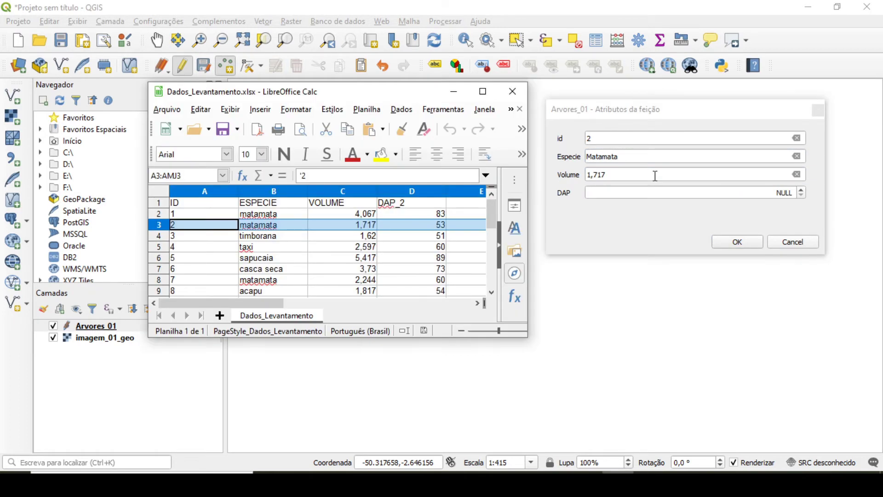
pyautogui.hotkey('alt', 'Tab')
pyautogui.click(623, 188)
pyautogui.write('40')
pyautogui.click(741, 243)
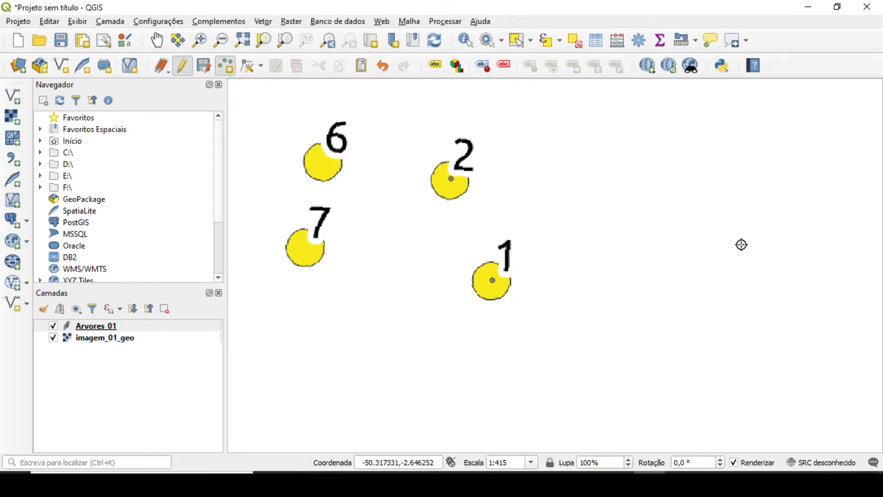
# Place a point on tree 3, set its id to 3, and enter Especie Timborana from the spreadsheet's matching row
pyautogui.scroll(-3, 671, 256)
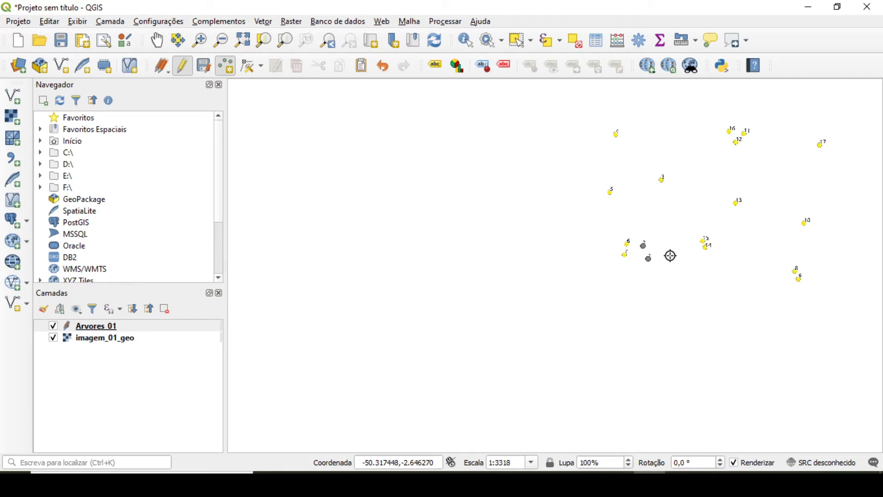
pyautogui.scroll(4, 580, 236)
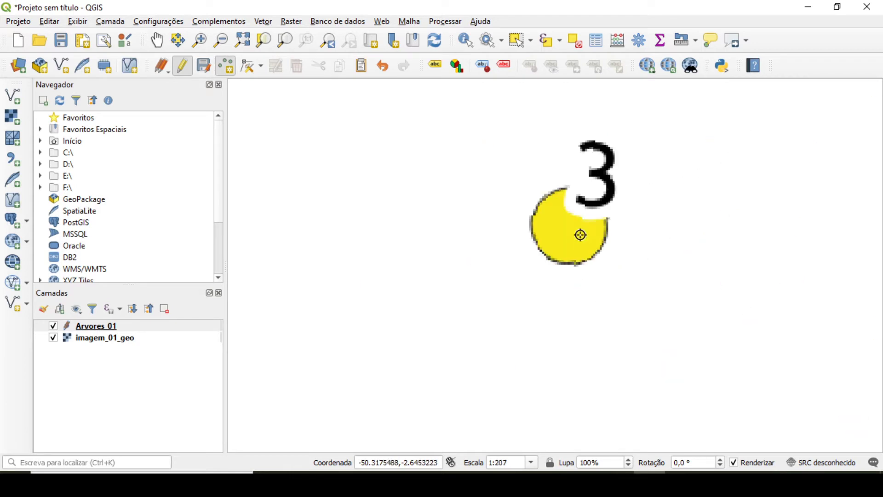
pyautogui.scroll(1, 581, 236)
pyautogui.click(563, 220)
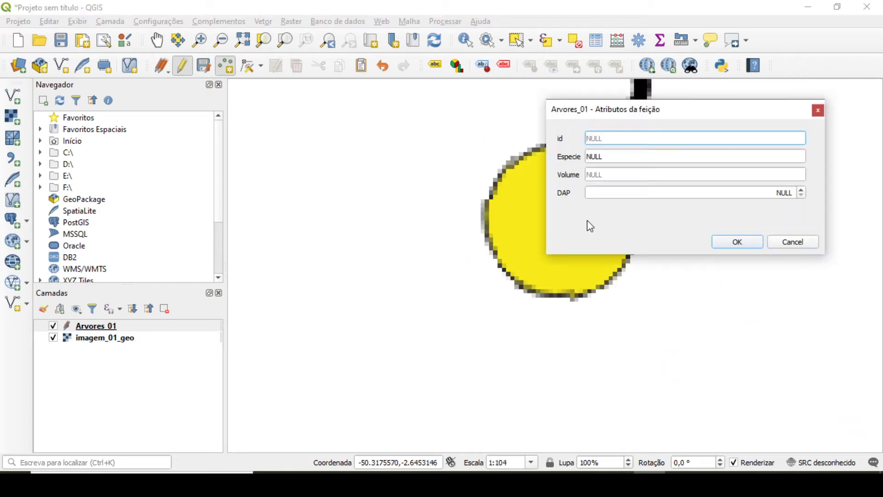
pyautogui.write('3')
pyautogui.click(606, 159)
pyautogui.hotkey('alt', 'Tab')
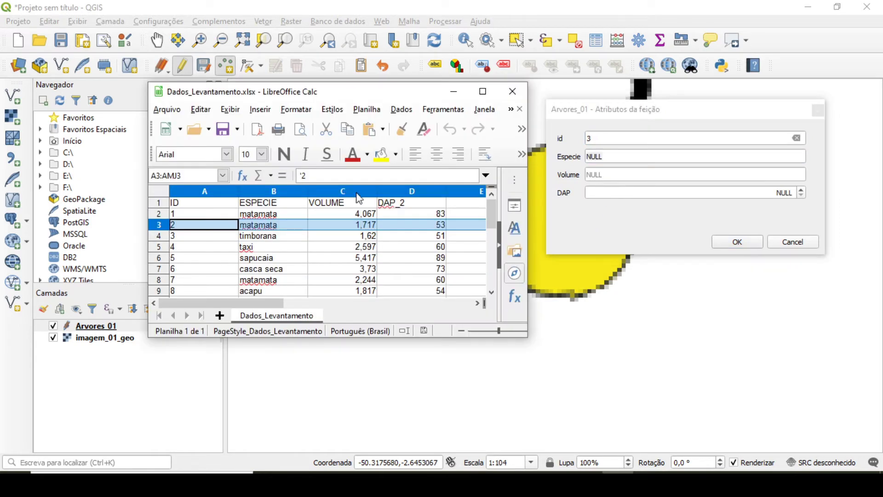
pyautogui.click(161, 236)
pyautogui.click(619, 157)
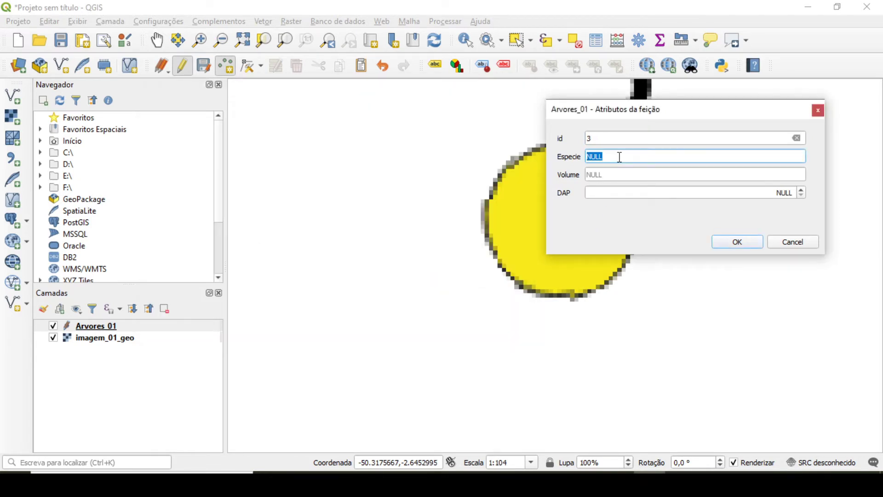
pyautogui.write('Timboran')
# Fill in tree 3's Volume as 1,62 and DAP as 51 from the spreadsheet, and save the point's attributes
pyautogui.hotkey('alt', 'Tab')
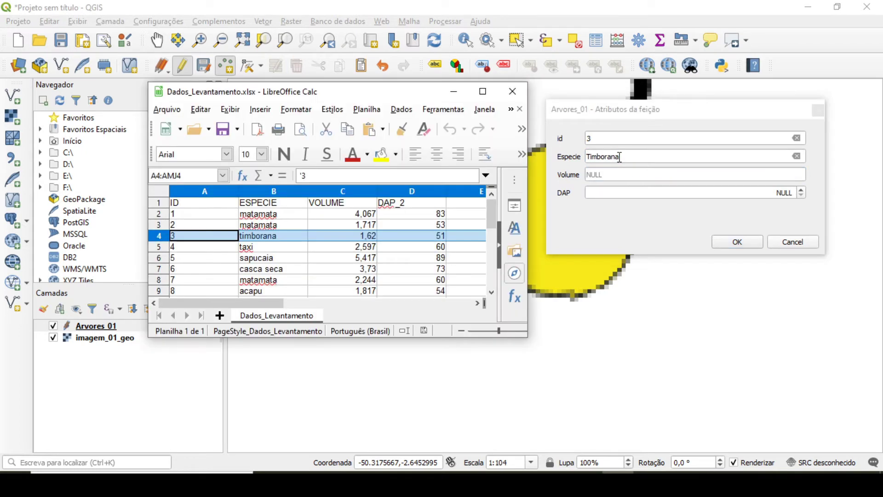
pyautogui.hotkey('alt', 'Tab')
pyautogui.write('1,62')
pyautogui.press('Tab')
pyautogui.hotkey('alt', 'Tab')
pyautogui.hotkey('alt', 'Tab')
pyautogui.write('5')
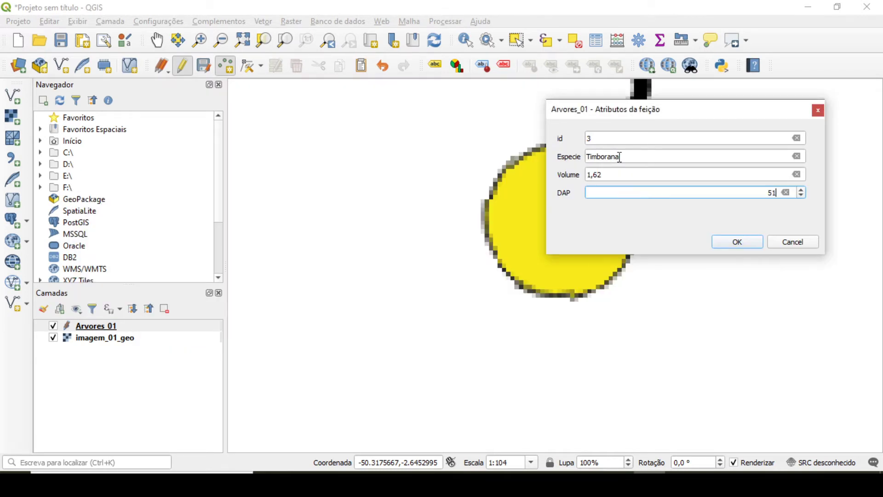
pyautogui.click(746, 245)
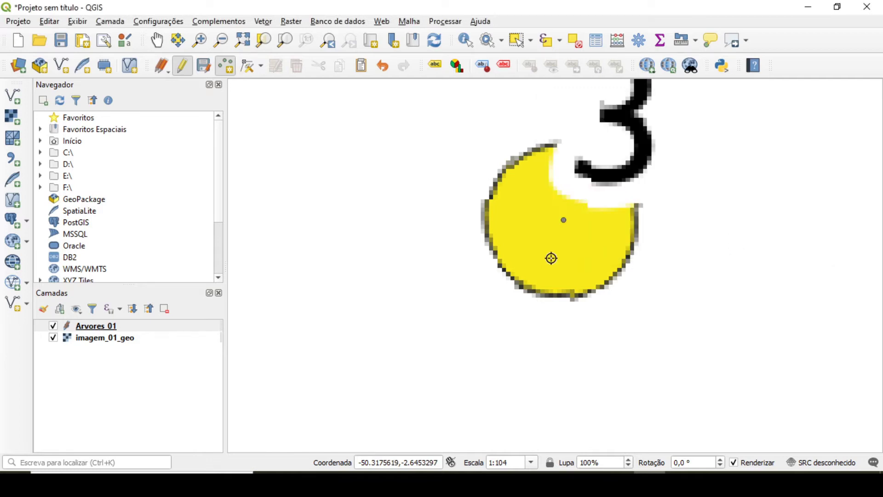
pyautogui.scroll(-2, 549, 260)
pyautogui.scroll(-2, 549, 260)
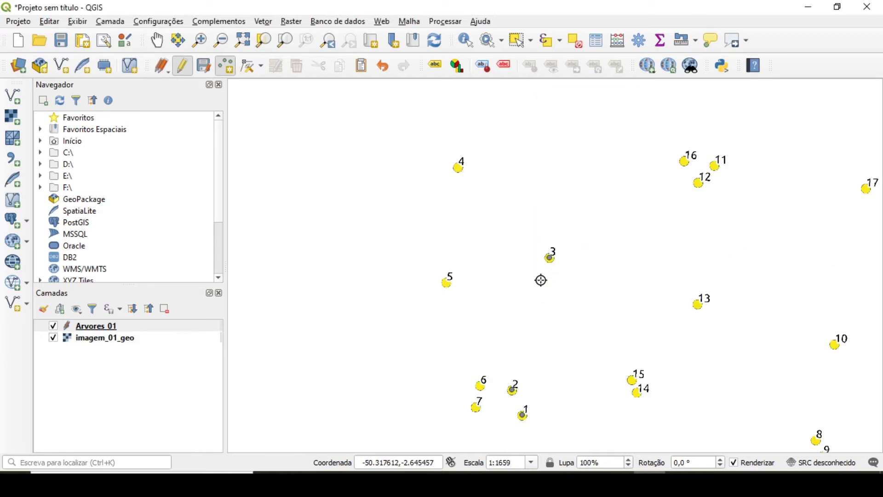
pyautogui.scroll(-1, 542, 278)
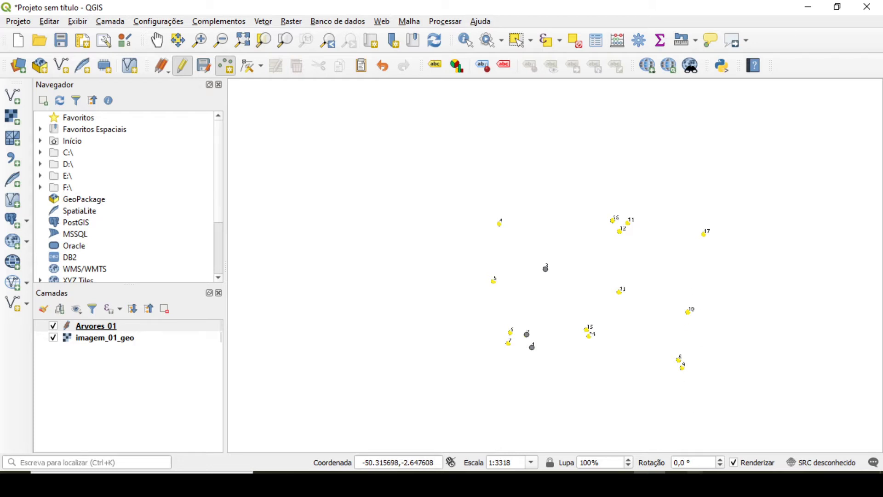
pyautogui.click(695, 486)
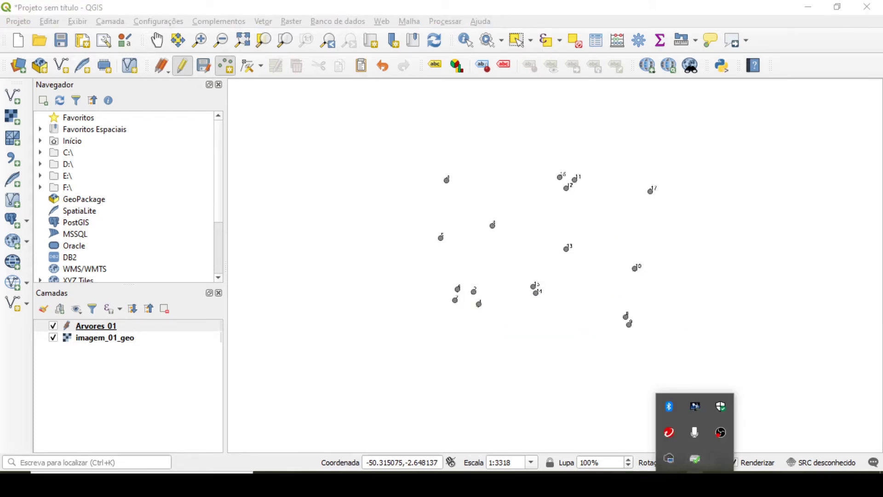
pyautogui.press('Escape')
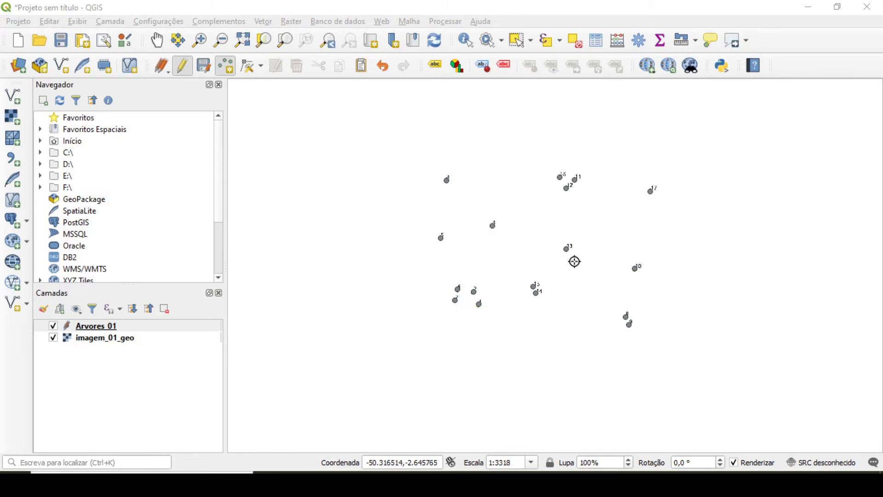
# Review the attribute table of Arvores_01, and end the layer's editing session with its changes saved
pyautogui.scroll(1, 575, 262)
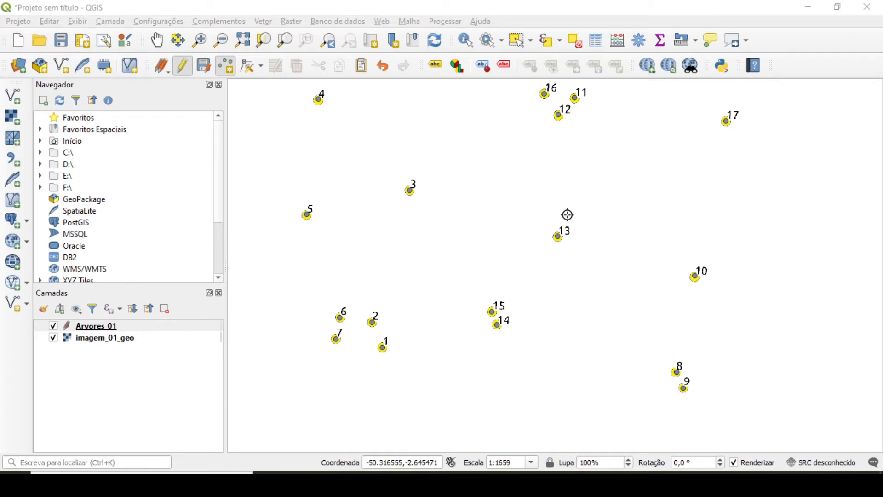
pyautogui.click(596, 40)
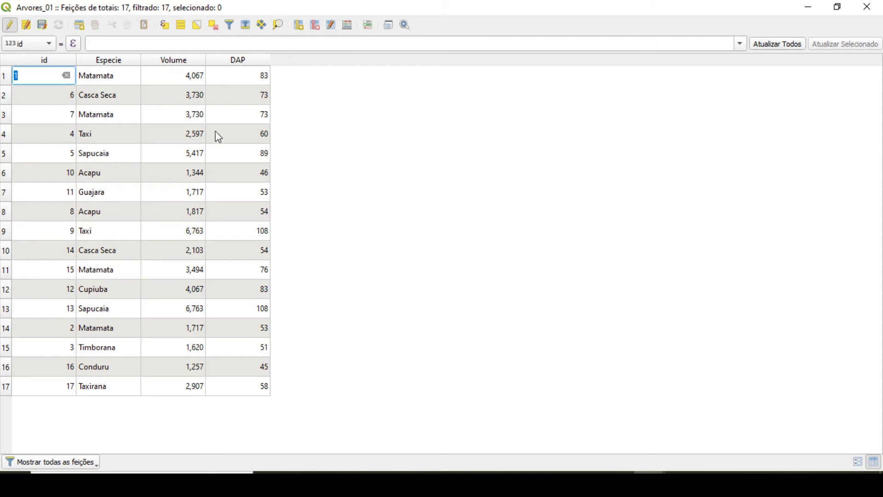
pyautogui.click(868, 7)
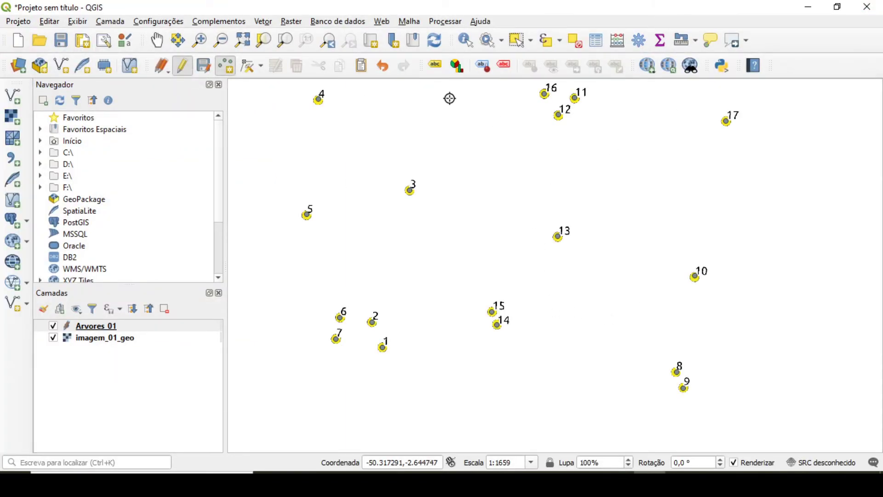
pyautogui.click(184, 73)
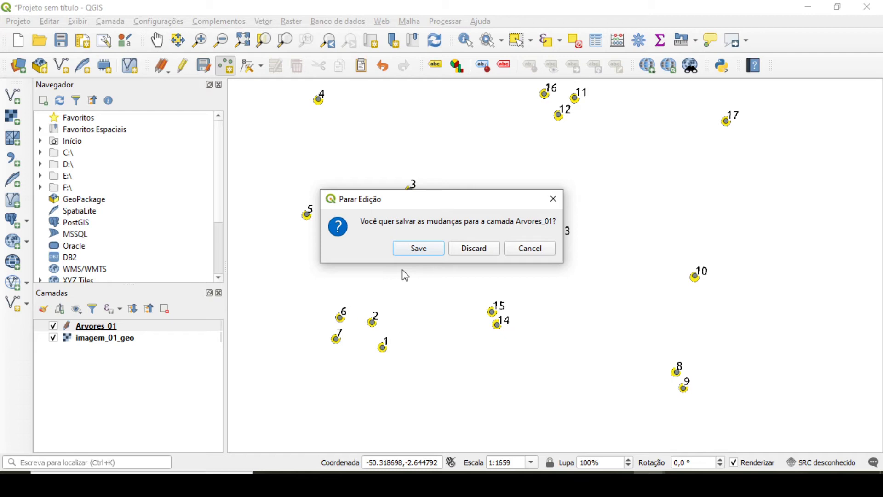
pyautogui.click(423, 252)
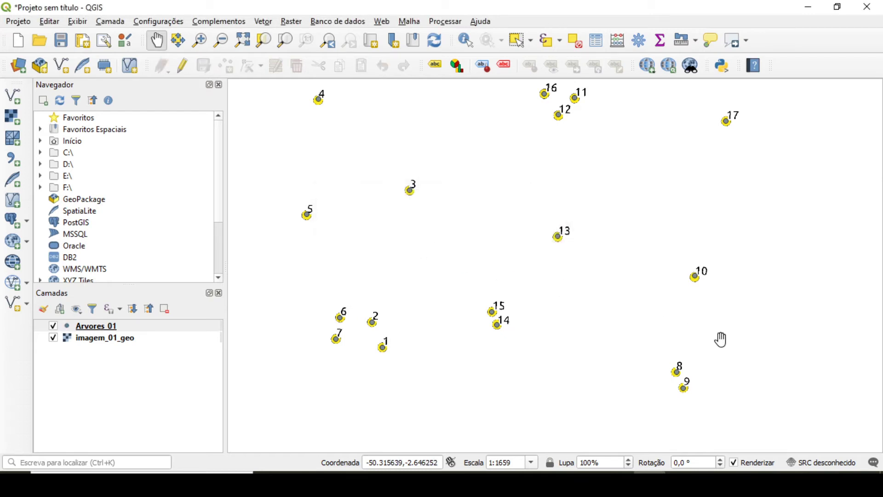
# Hide the imagem_01_geo layer and check the saved tree records in the Arvores_01 attribute table
pyautogui.scroll(-1, 467, 230)
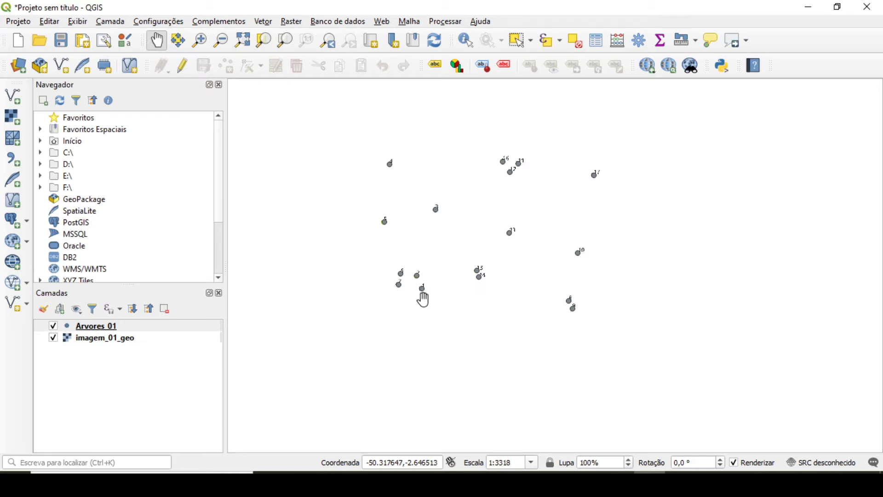
pyautogui.click(54, 338)
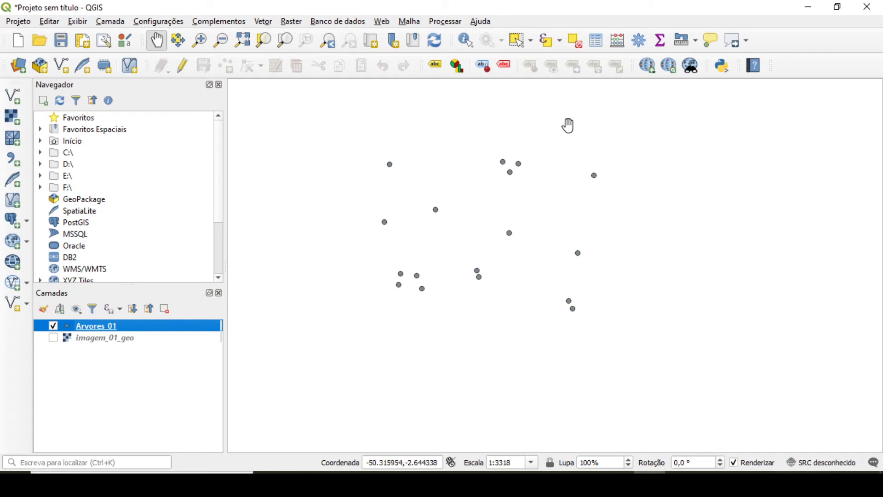
pyautogui.click(597, 42)
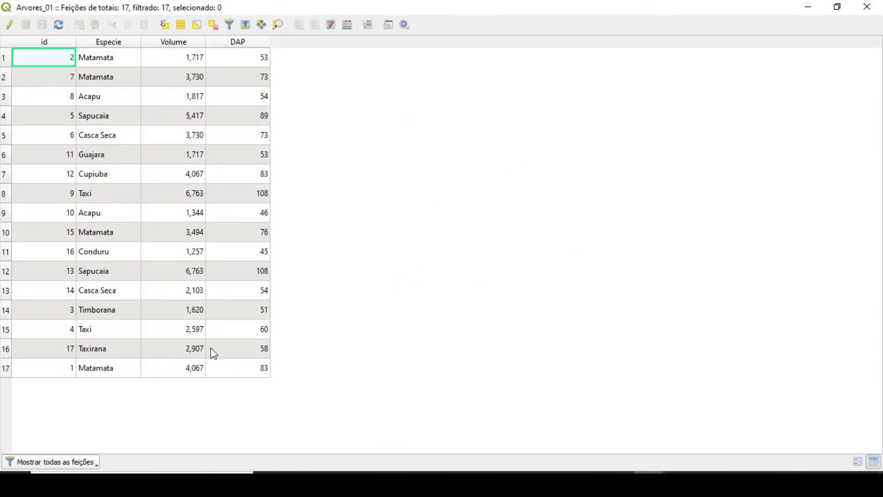
pyautogui.click(867, 8)
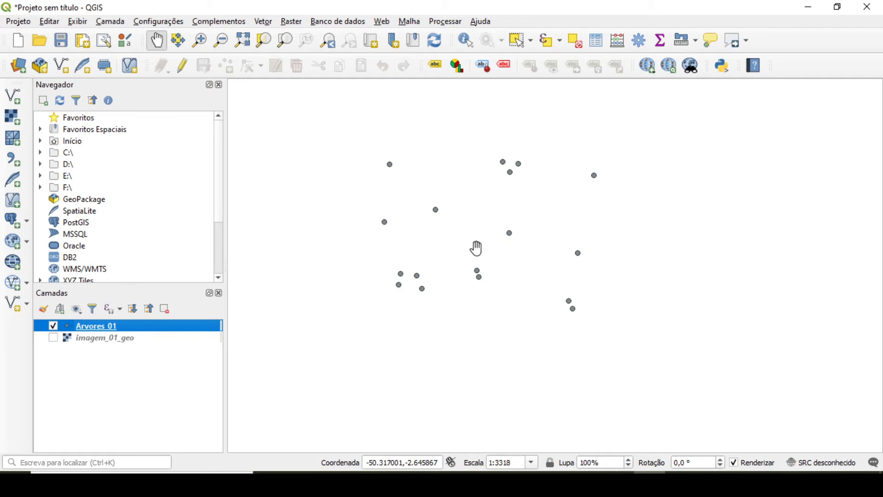
# Open Coordenadas_Area_01.xlsx from the Área_01 folder in File Explorer and save it there as Coordenadas_Area_01.csv, type Texto CSV
pyautogui.hotkey('alt', 'Tab')
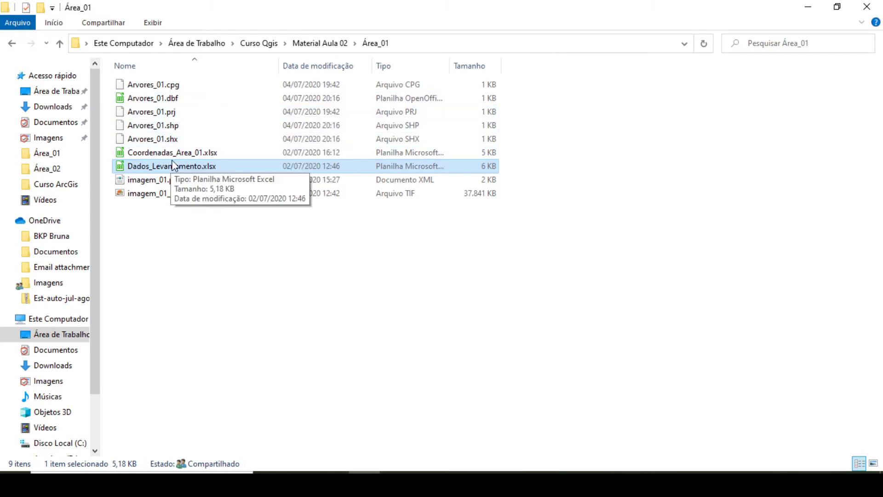
pyautogui.doubleClick(200, 157)
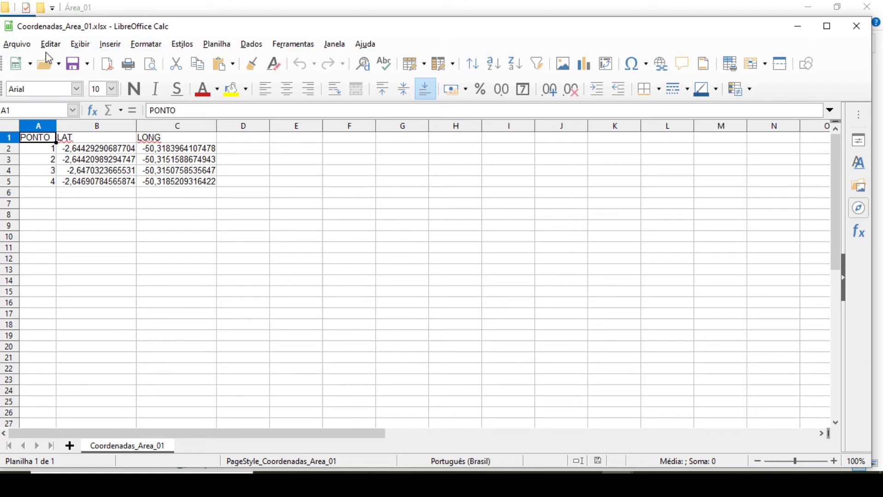
pyautogui.click(20, 46)
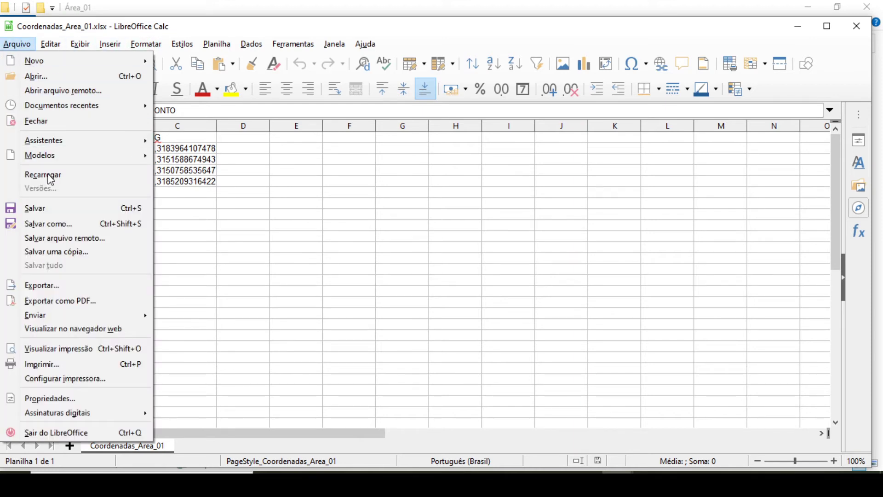
pyautogui.click(52, 224)
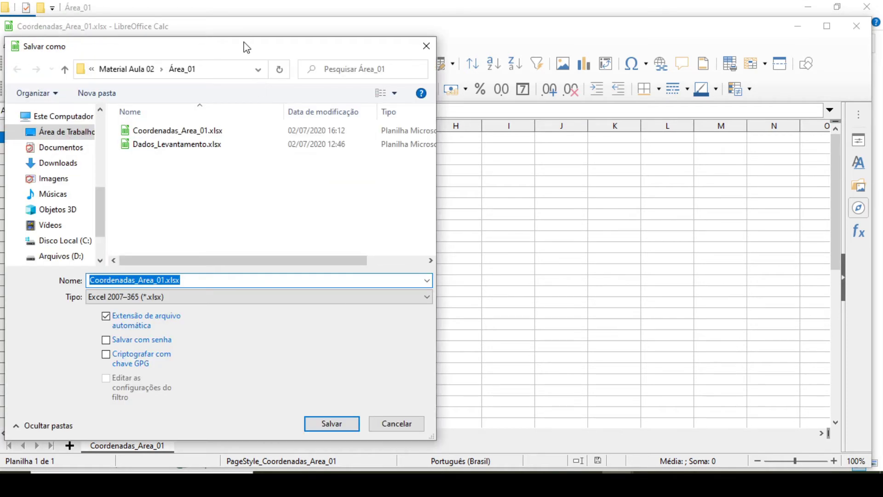
pyautogui.moveTo(243, 48); pyautogui.dragTo(361, 44)
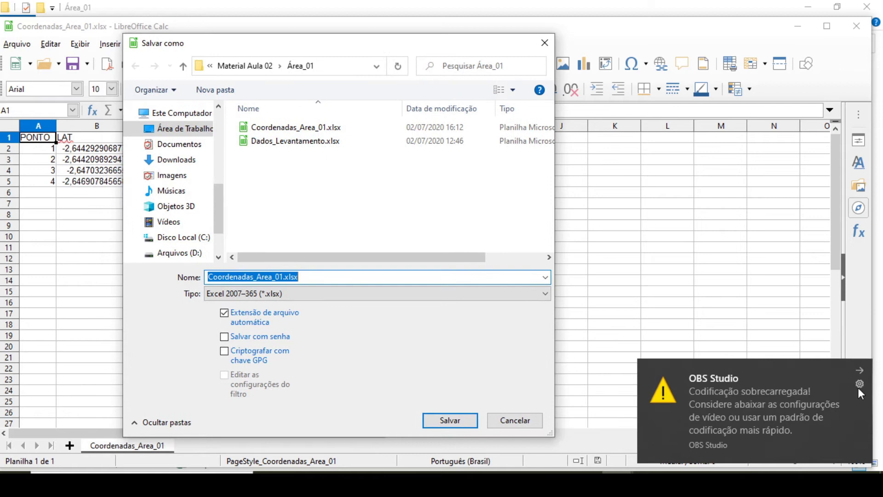
pyautogui.click(860, 371)
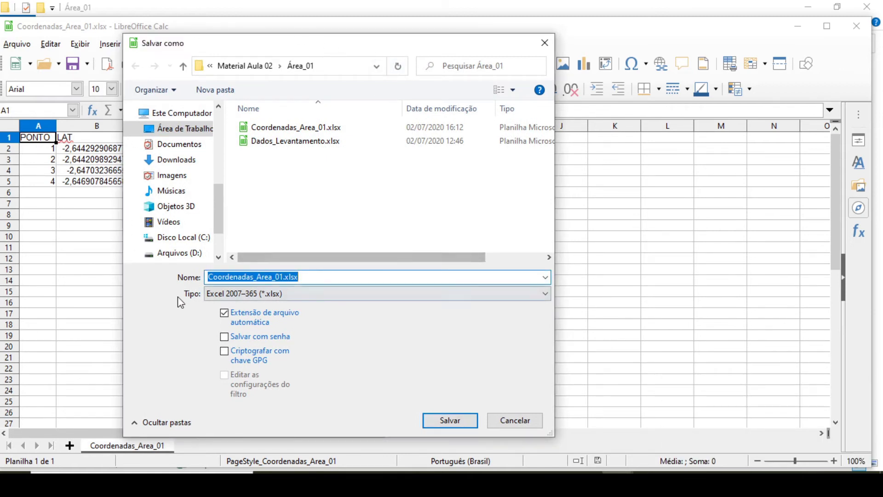
pyautogui.click(414, 297)
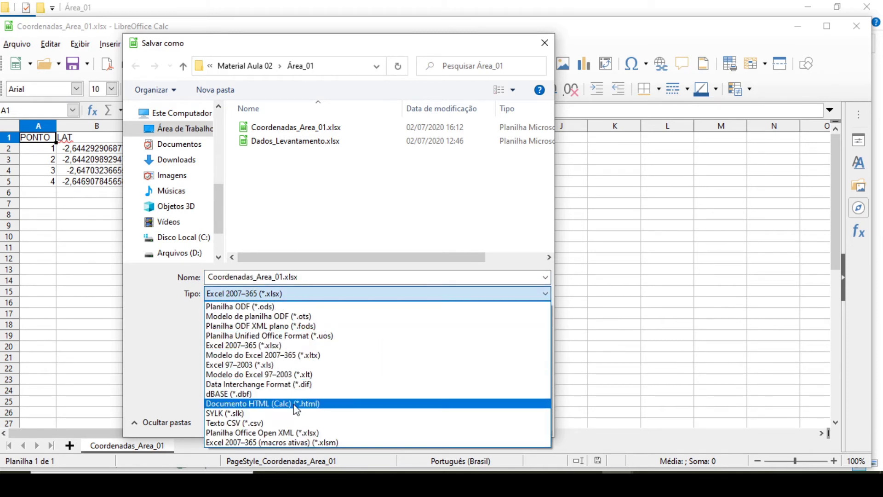
pyautogui.click(266, 423)
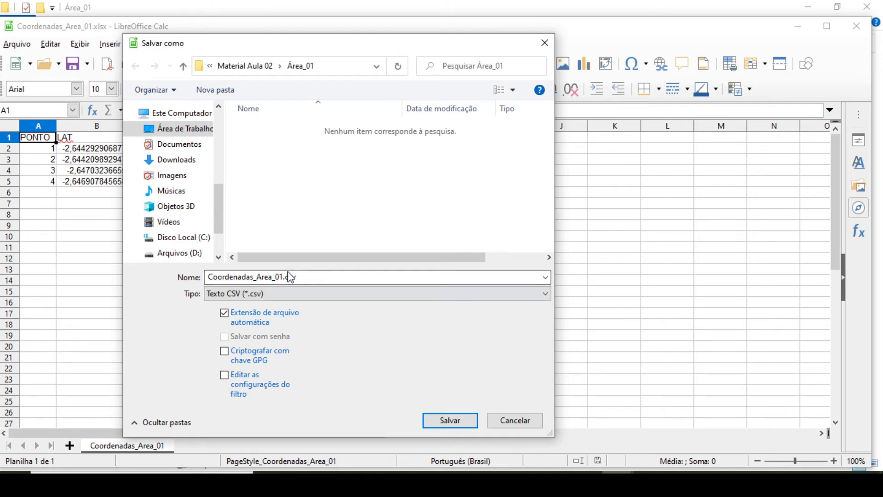
pyautogui.click(449, 420)
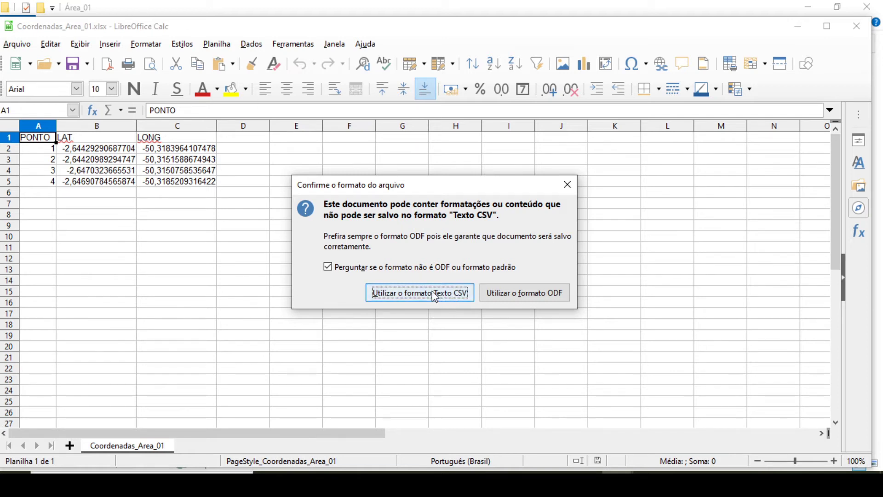
# Keep the Texto CSV format and export the file with Unicode (UTF-8) encoding and a semicolon as field delimiter
pyautogui.click(443, 301)
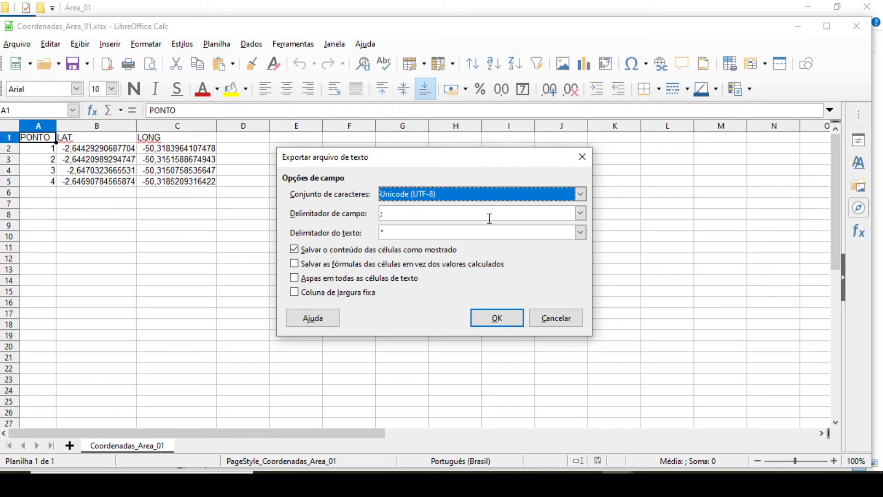
pyautogui.click(580, 212)
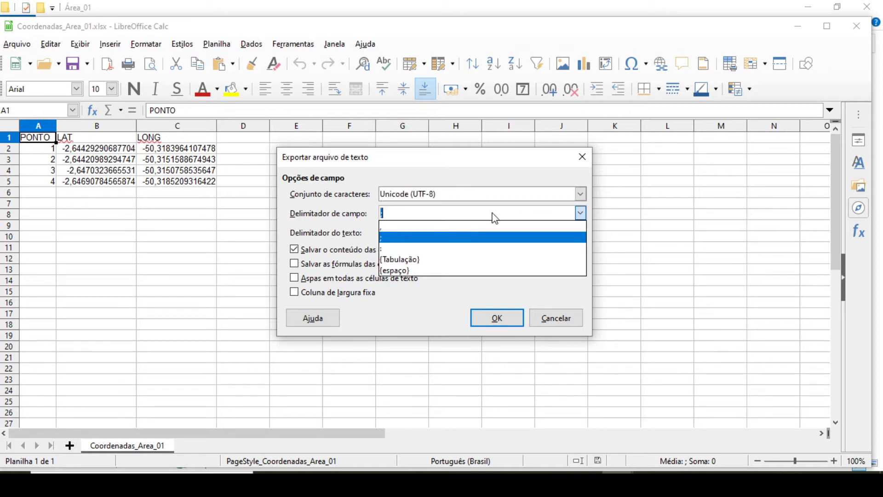
pyautogui.click(384, 214)
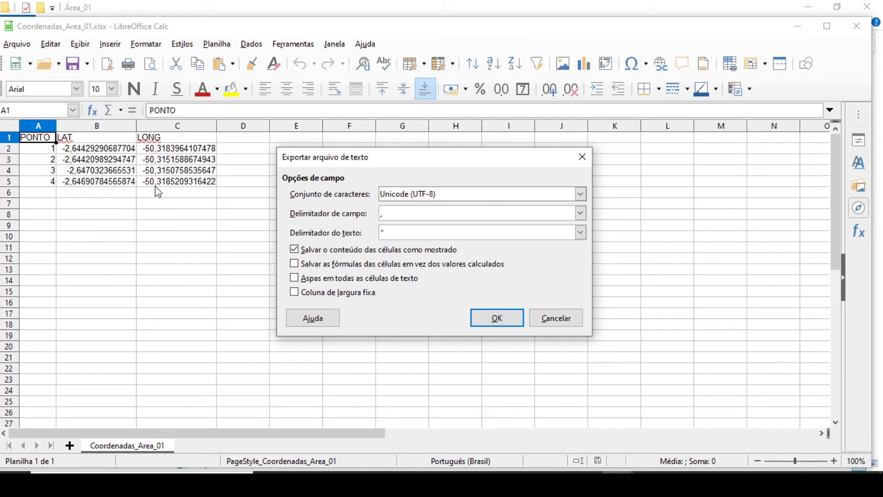
pyautogui.click(581, 213)
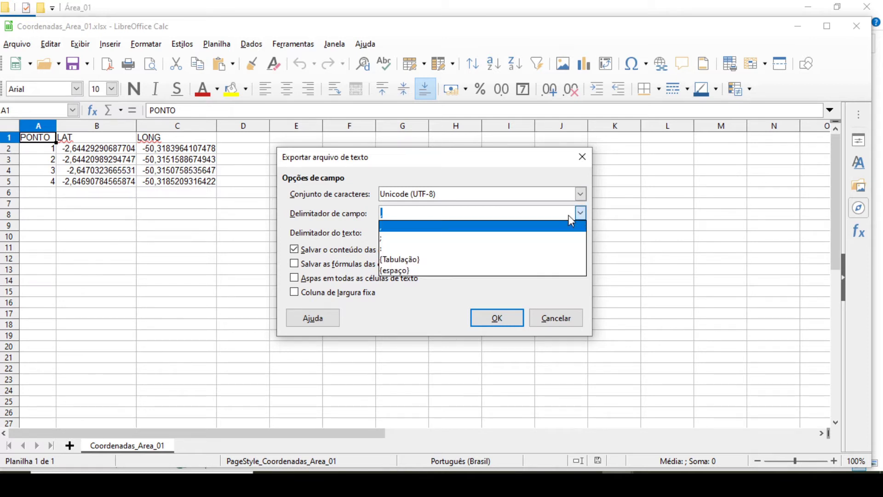
pyautogui.click(390, 242)
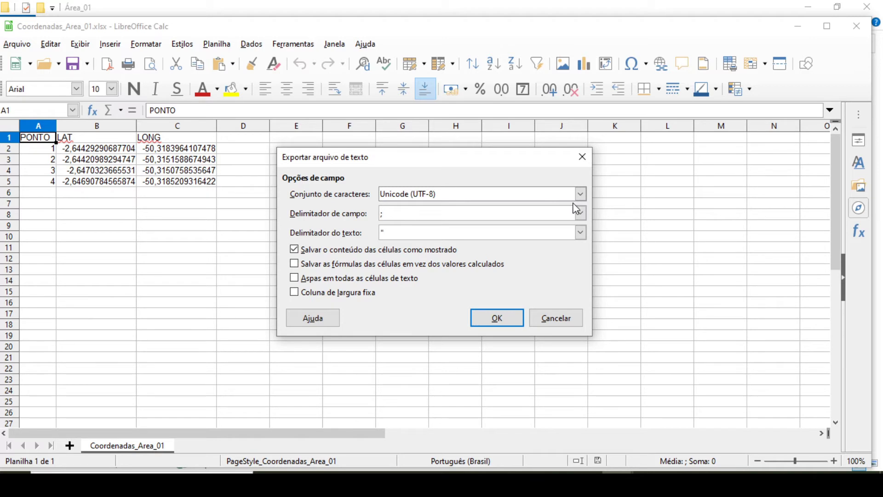
pyautogui.click(580, 213)
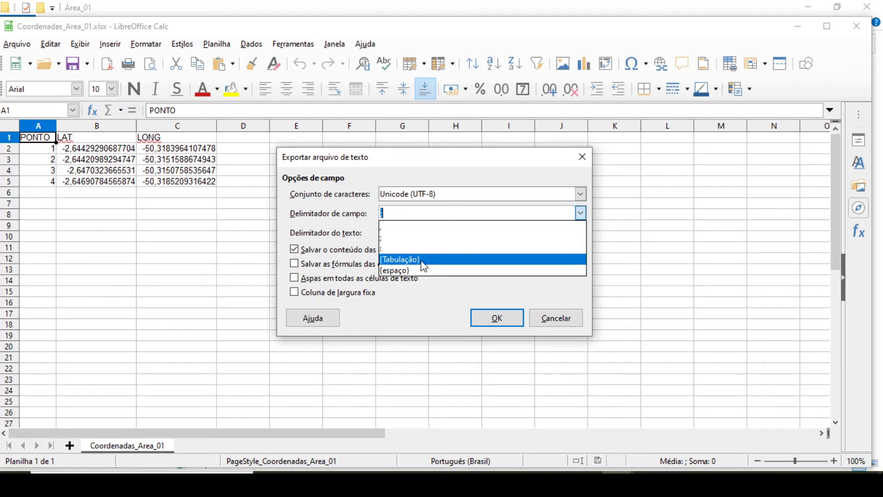
pyautogui.click(406, 211)
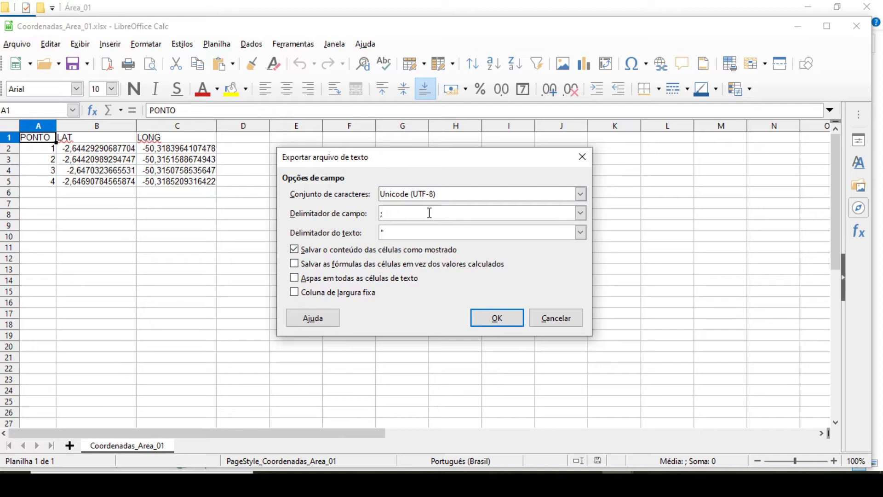
pyautogui.click(497, 318)
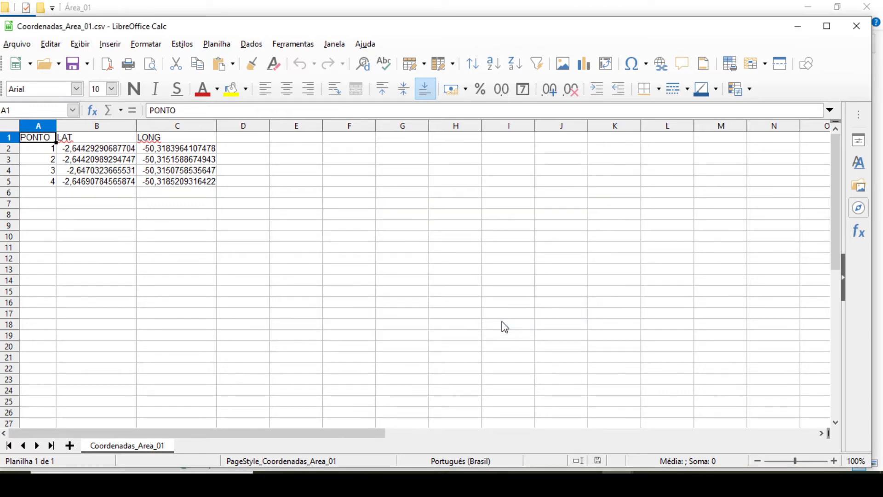
# Check that Coordenadas_Area_01.csv is in the Área_01 folder, and close the file in LibreOffice Calc
pyautogui.click(365, 480)
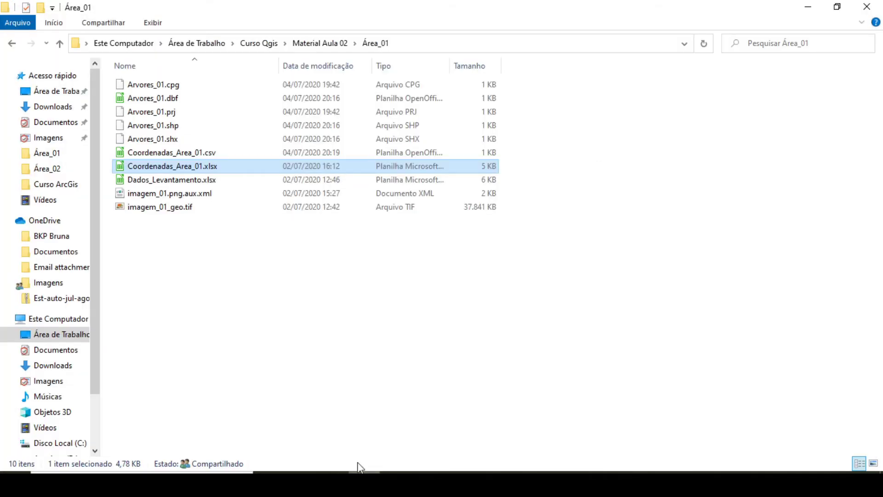
pyautogui.click(169, 156)
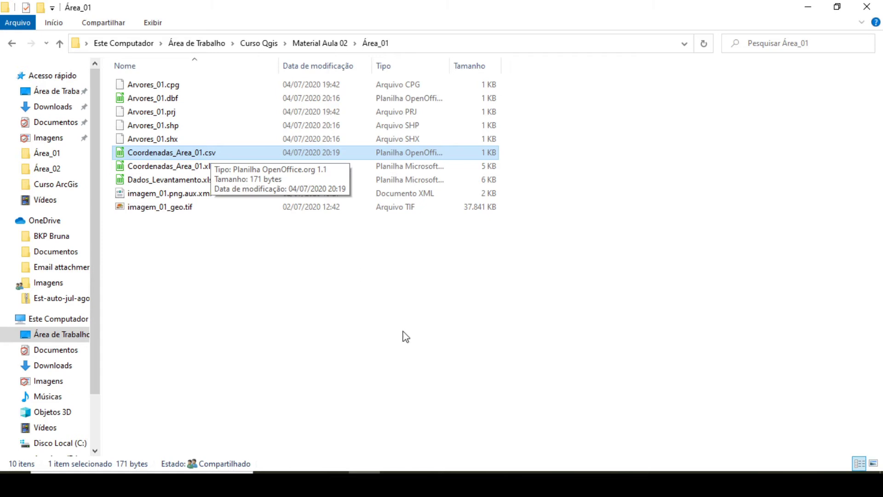
pyautogui.moveTo(618, 483)
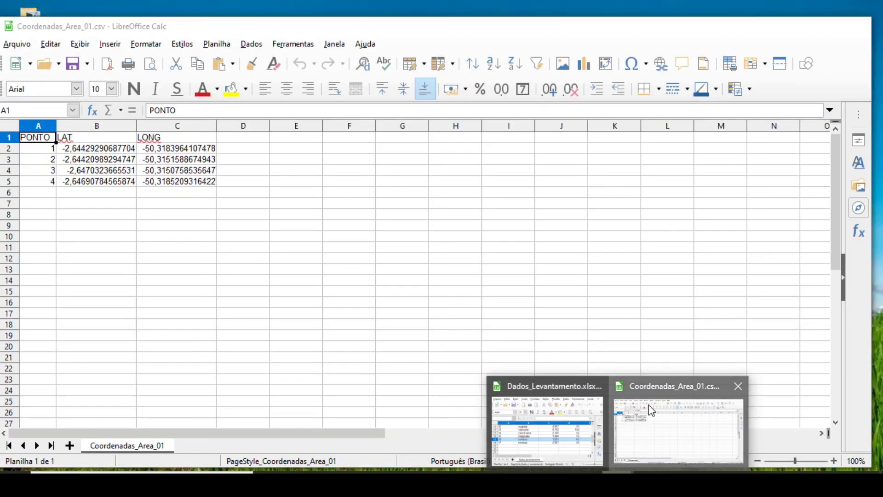
pyautogui.click(640, 411)
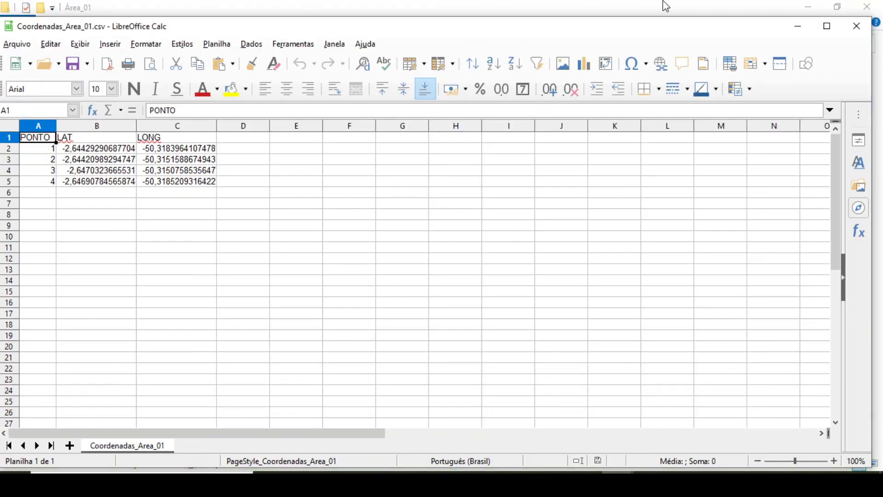
pyautogui.click(856, 25)
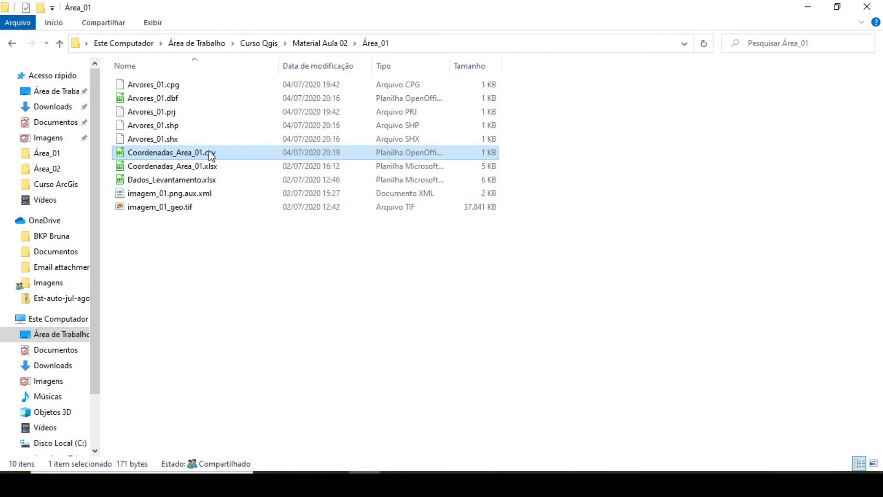
# Open Coordenadas_Area_01.csv in Notepad, examine its delimiters and decimal separators, and close it
pyautogui.rightClick(210, 152)
pyautogui.moveTo(350, 246)
pyautogui.click(426, 248)
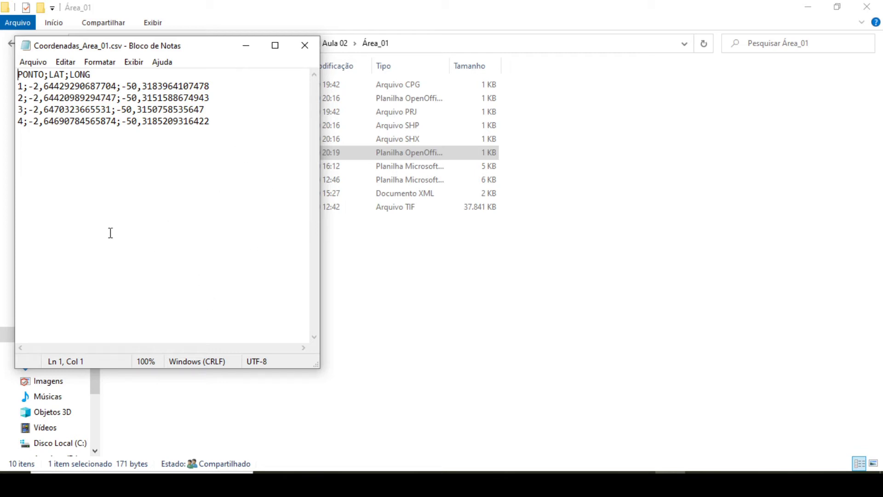
pyautogui.click(305, 50)
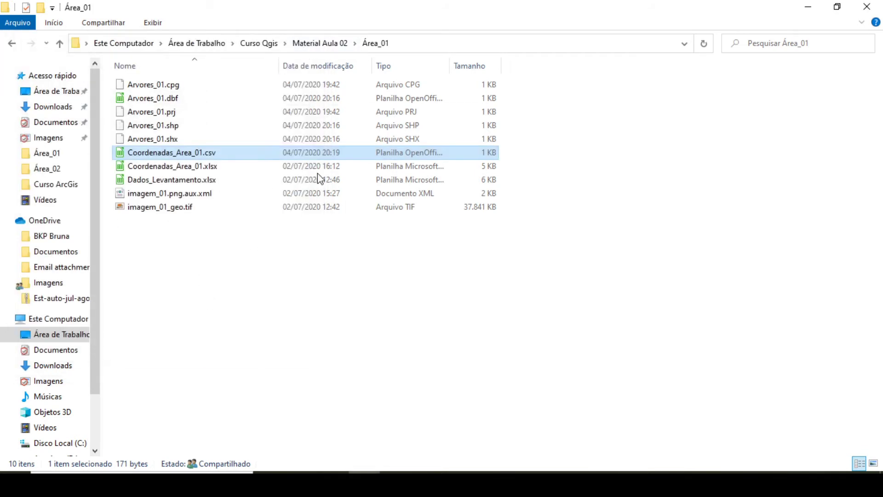
# Switch to QGIS and choose Coordenadas_Area_01.csv from the Área_01 folder as the source file for a delimited text layer
pyautogui.click(808, 9)
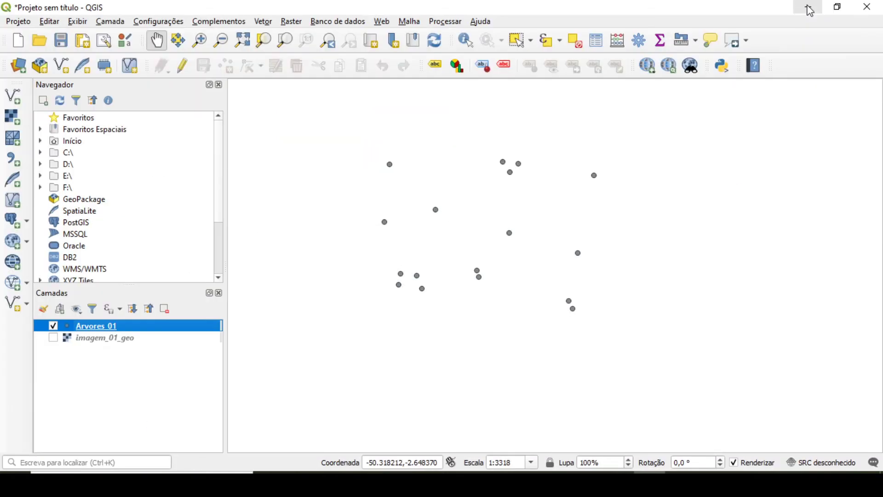
pyautogui.click(695, 483)
pyautogui.click(695, 483)
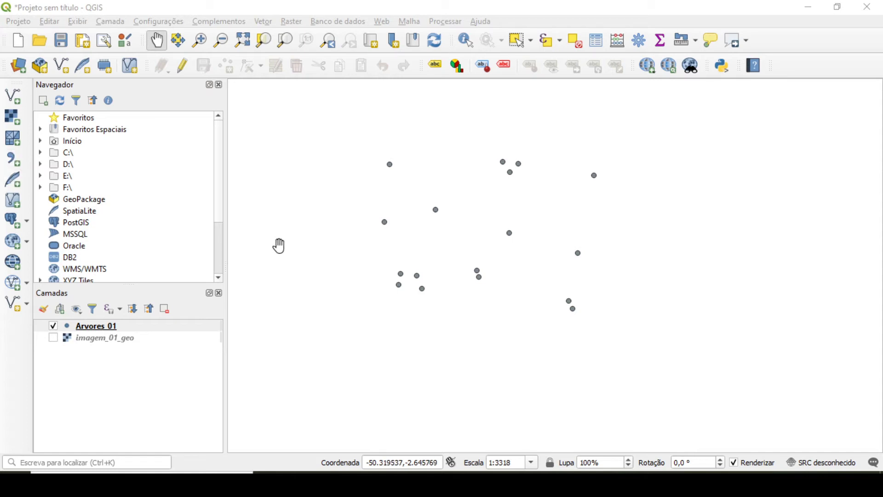
pyautogui.moveTo(318, 253); pyautogui.dragTo(595, 273)
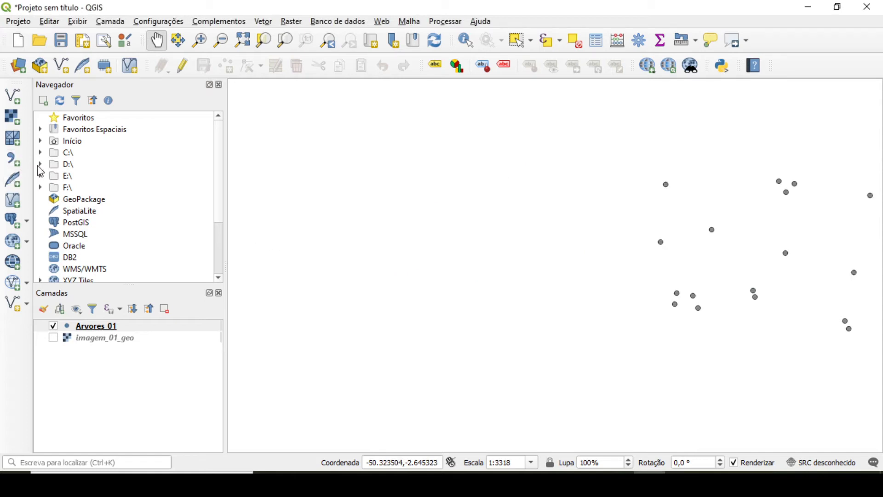
pyautogui.click(13, 160)
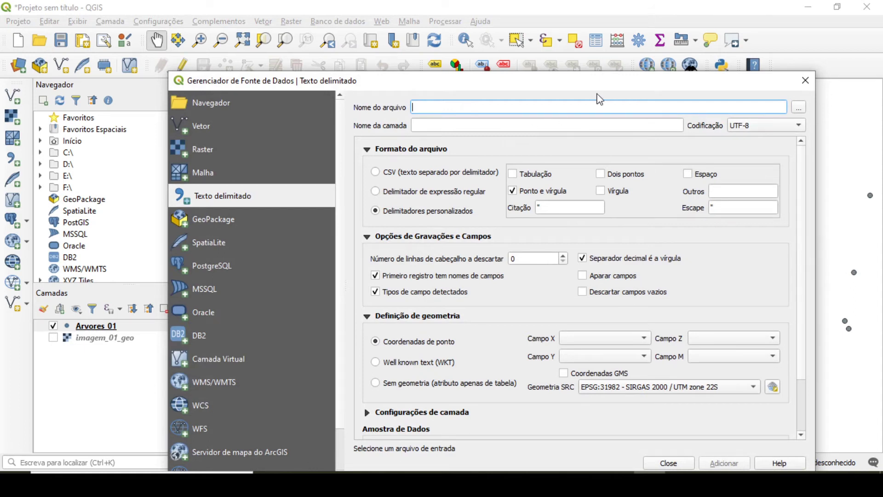
pyautogui.moveTo(571, 83); pyautogui.dragTo(529, 54)
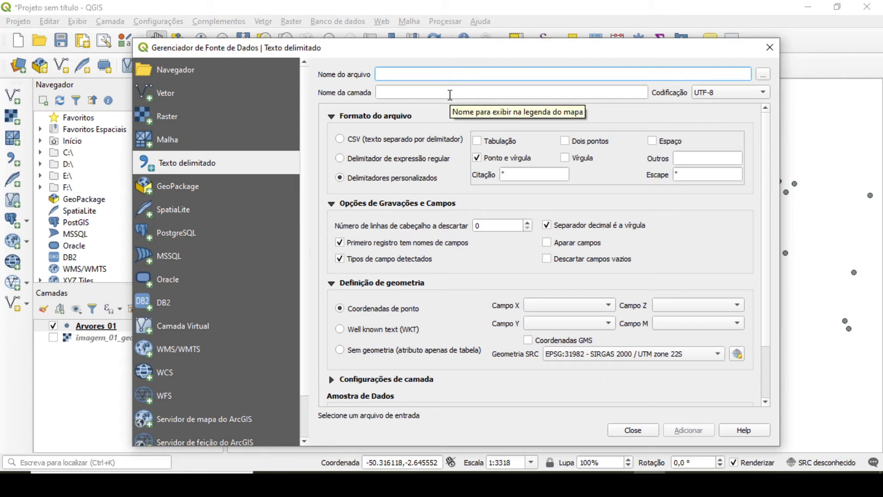
pyautogui.click(763, 75)
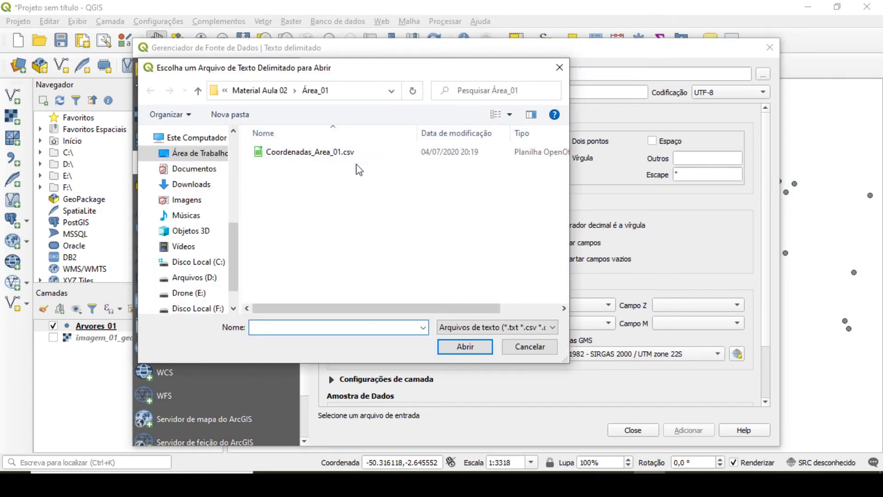
pyautogui.click(331, 153)
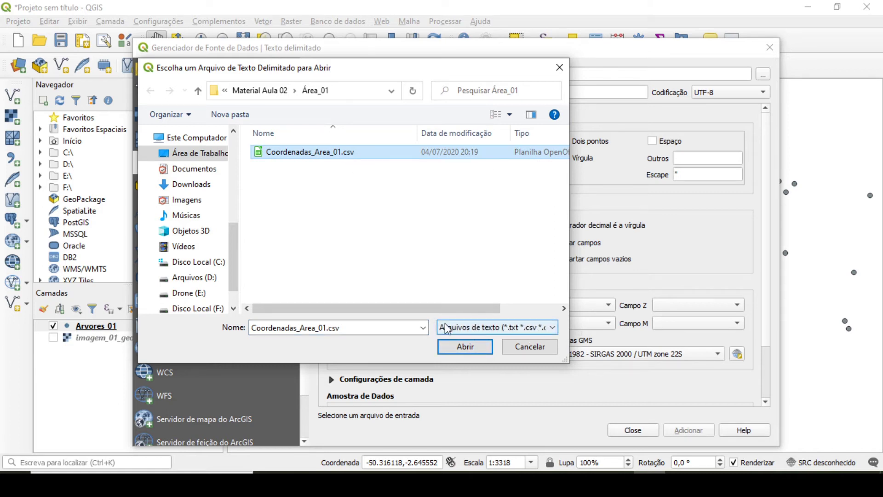
pyautogui.click(472, 346)
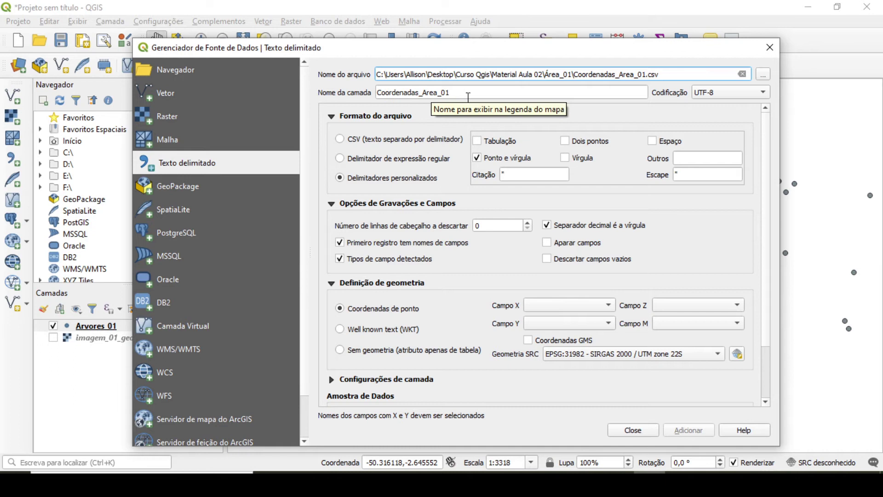
# Name the delimited text layer Vértices and review the available encodings, keeping UTF-8
pyautogui.moveTo(471, 92); pyautogui.dragTo(374, 85)
pyautogui.write('Vértices')
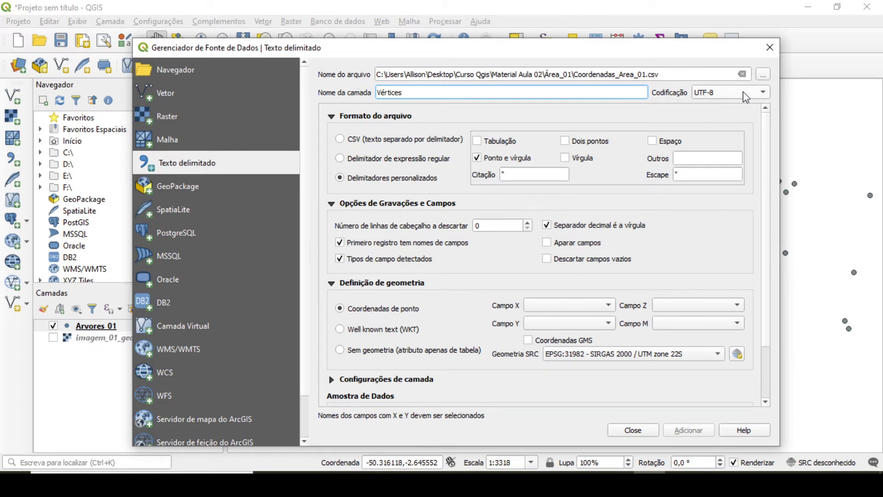
pyautogui.click(757, 92)
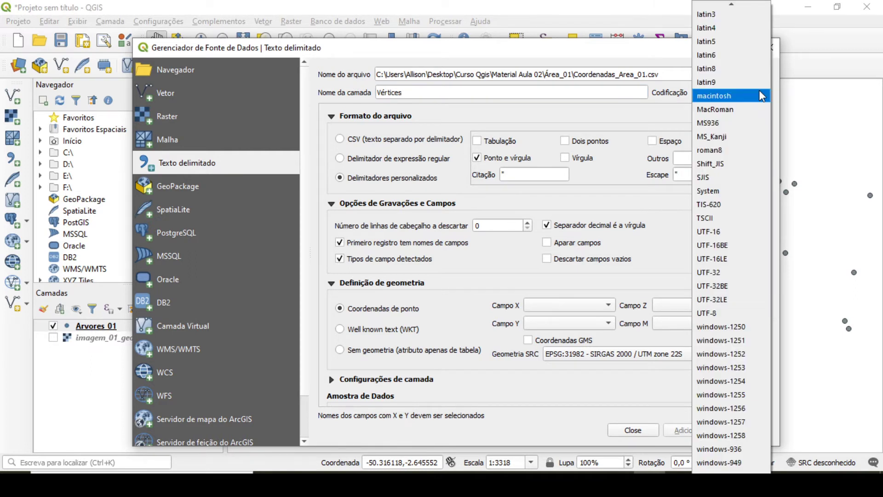
pyautogui.press('Escape')
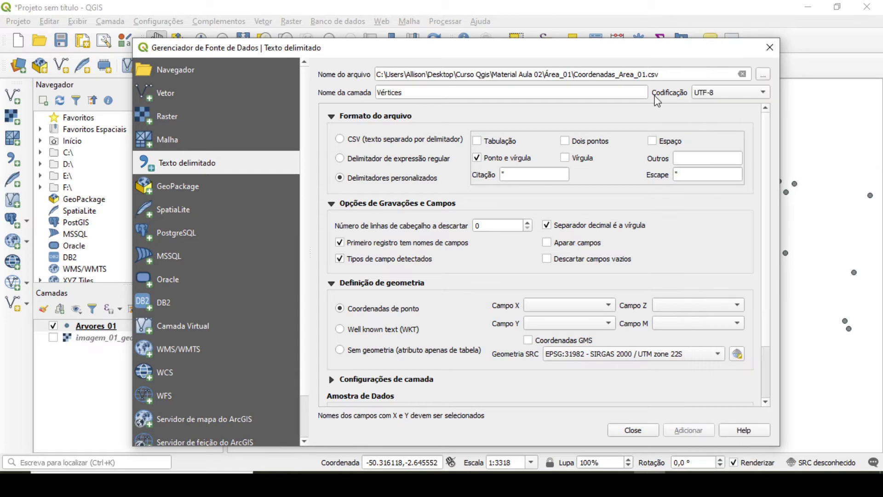
pyautogui.click(764, 92)
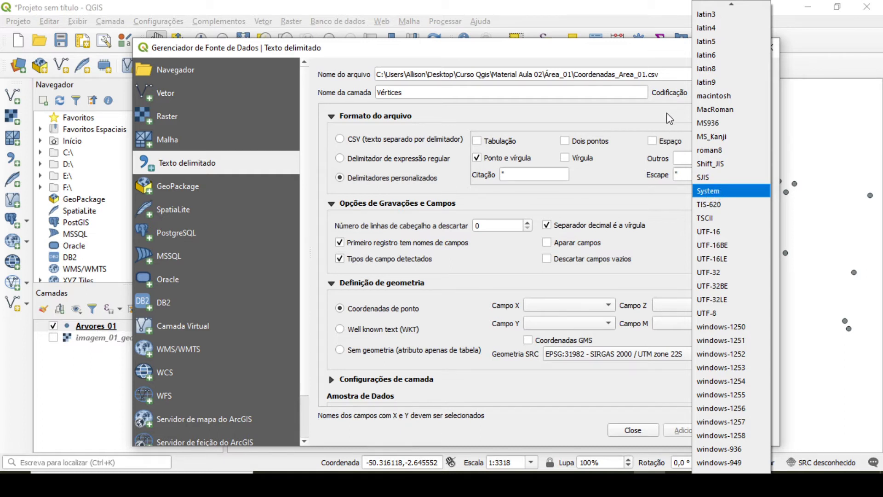
pyautogui.click(689, 119)
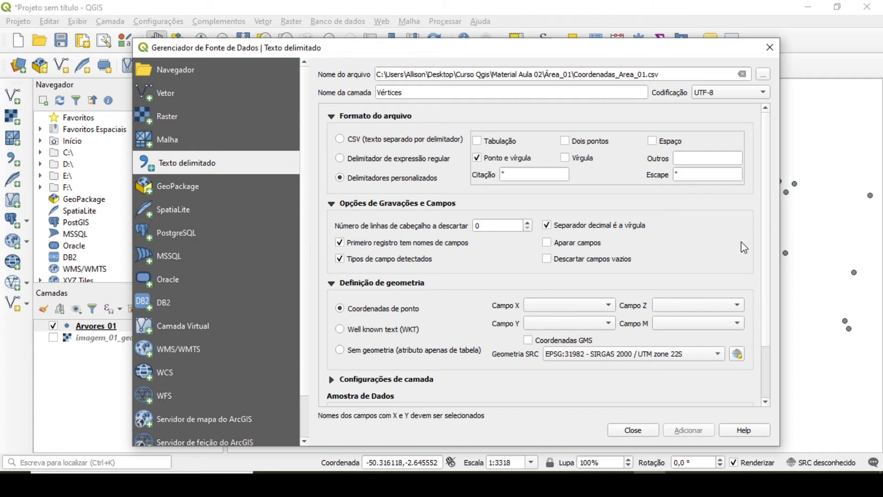
# Use custom delimiters for the file format, and assign LONG as the X field and LAT as the Y field
pyautogui.click(339, 139)
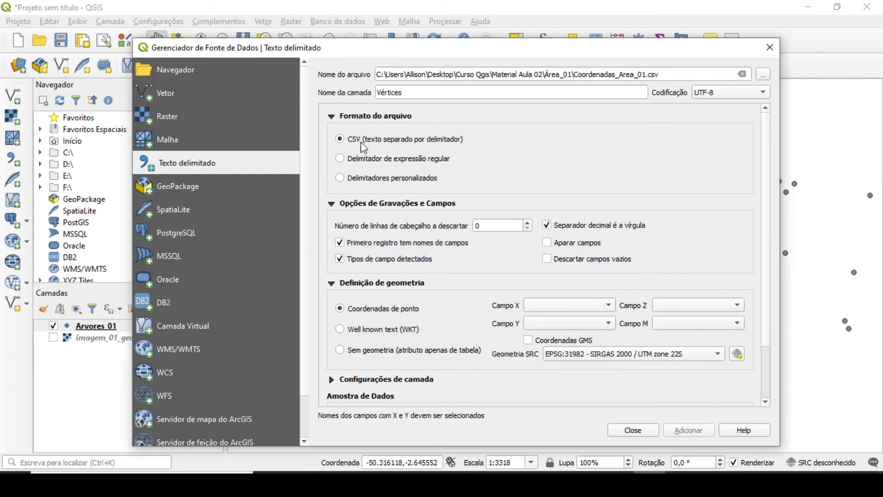
pyautogui.click(341, 181)
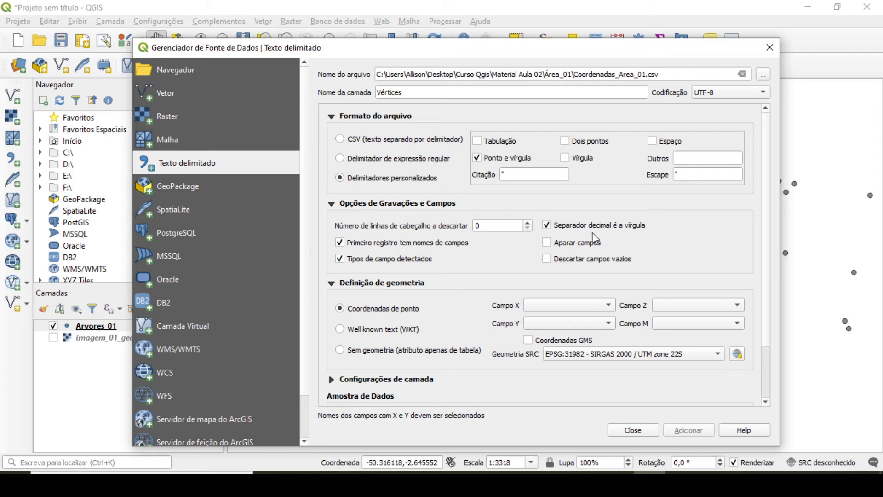
pyautogui.scroll(-2, 441, 299)
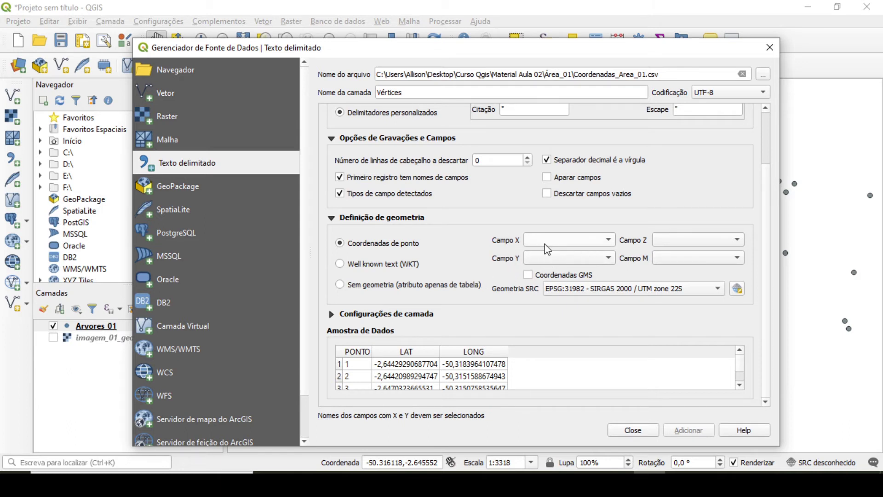
pyautogui.click(608, 240)
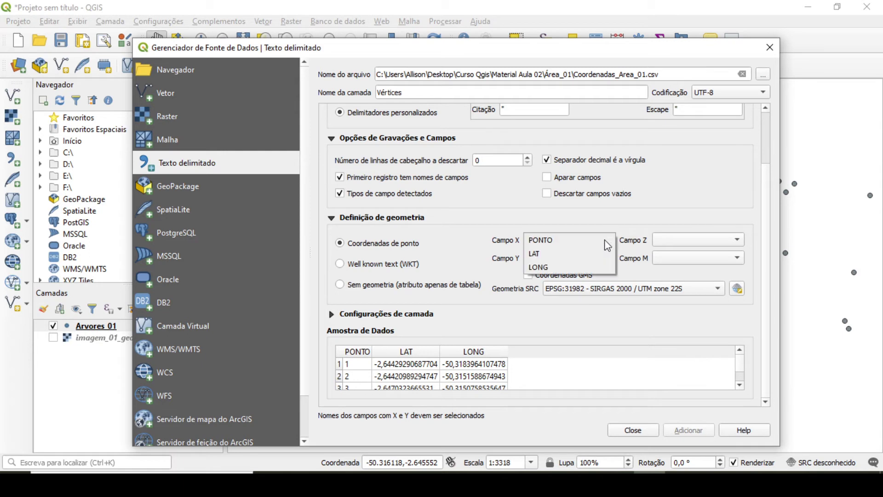
pyautogui.click(547, 268)
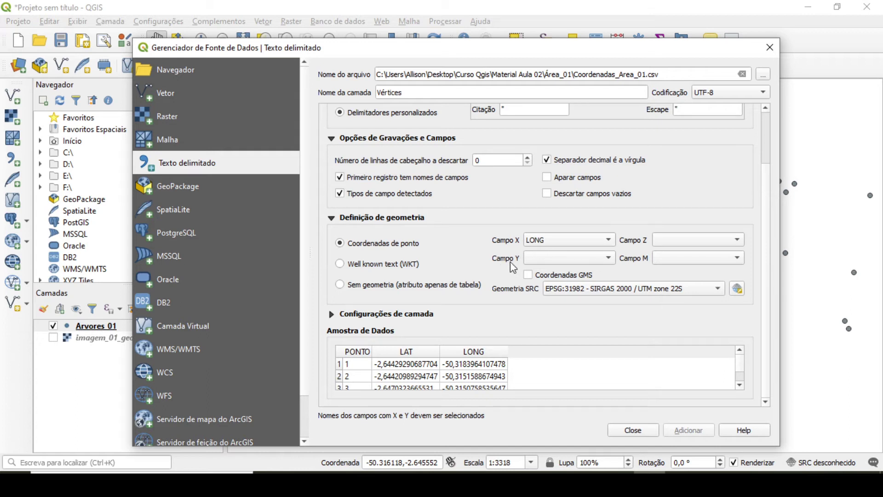
pyautogui.click(607, 256)
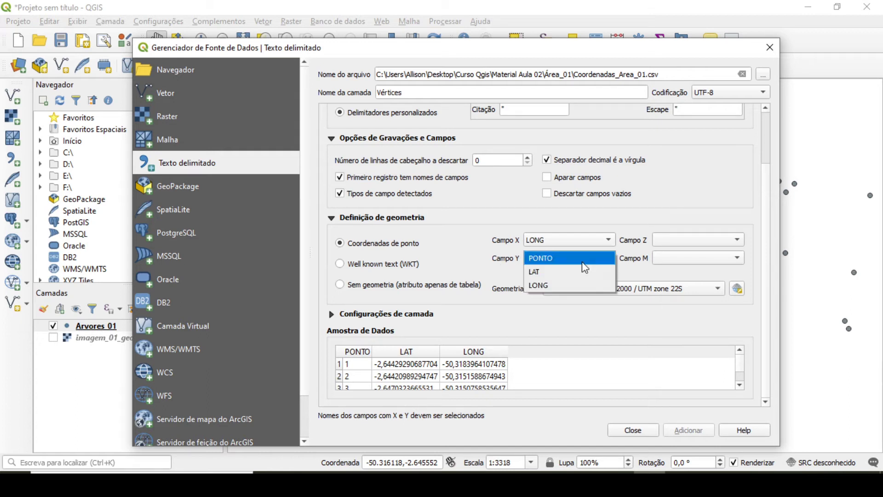
pyautogui.click(568, 271)
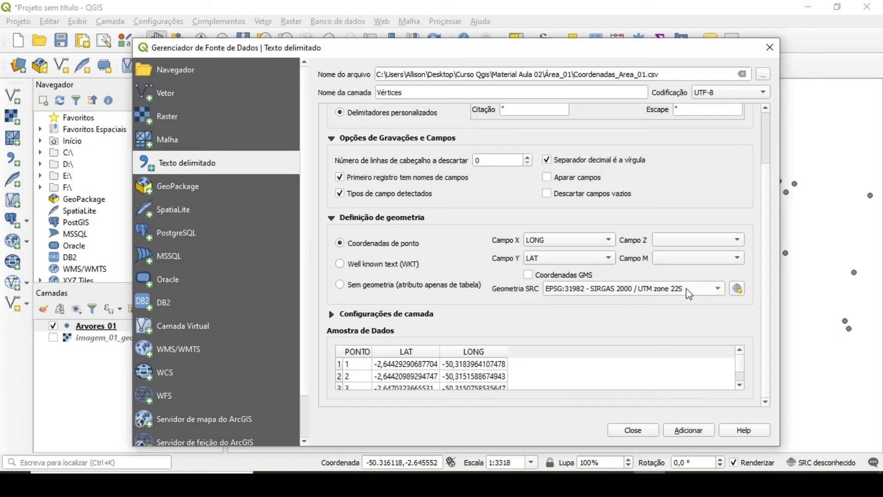
# Set the delimited text layer's geometry reference system to EPSG:4674 - SIRGAS 2000
pyautogui.click(718, 290)
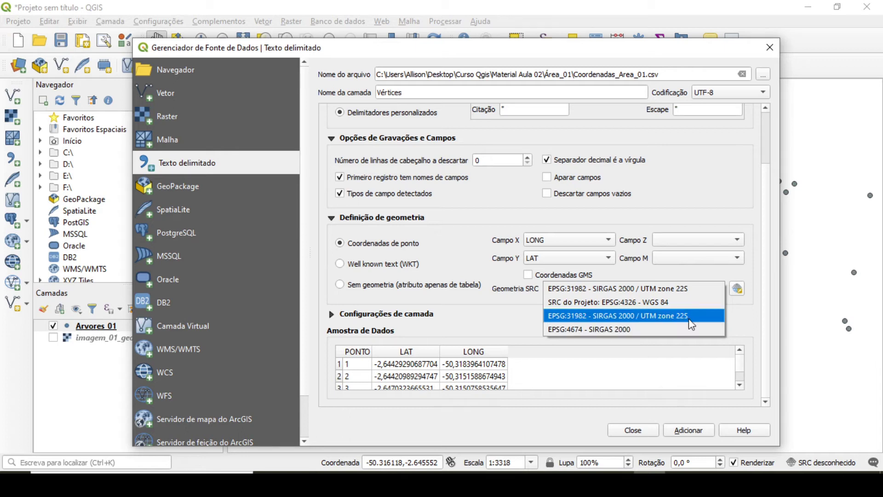
pyautogui.click(736, 289)
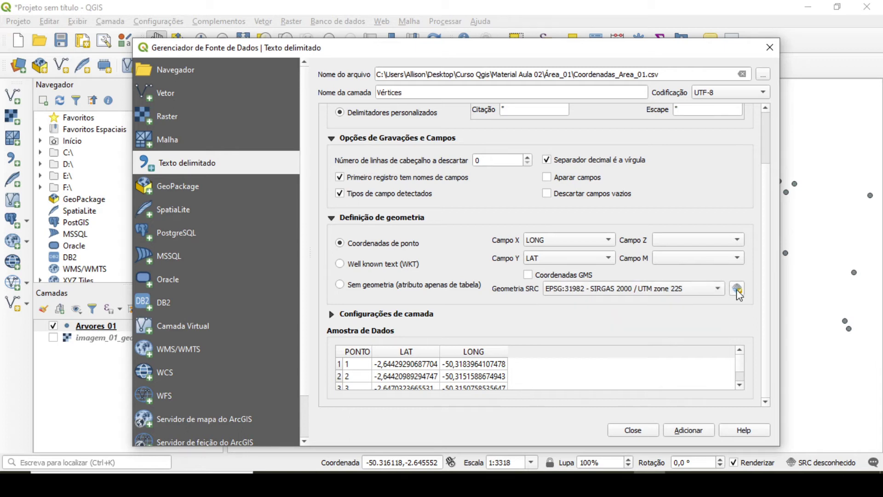
pyautogui.click(738, 288)
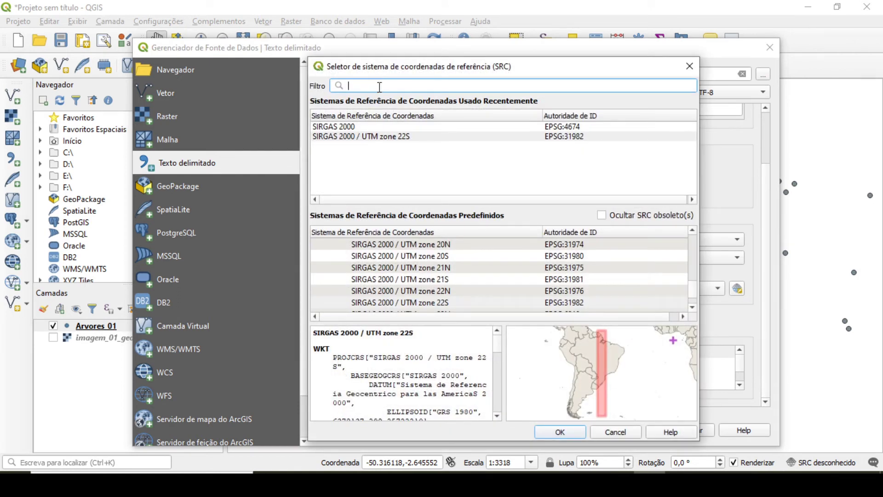
pyautogui.scroll(2, 440, 248)
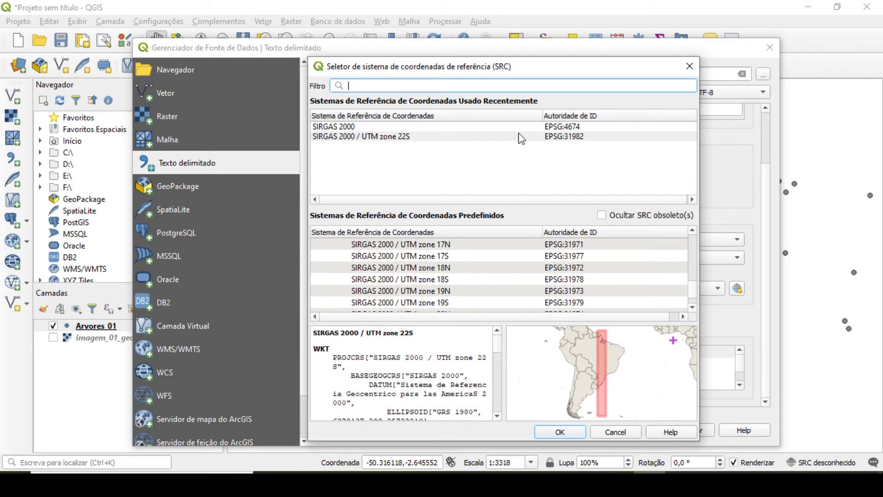
pyautogui.click(582, 127)
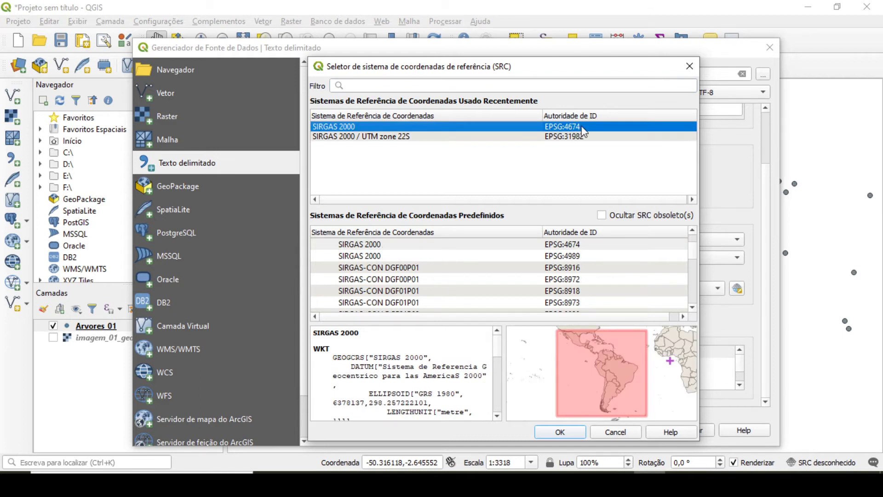
pyautogui.click(561, 432)
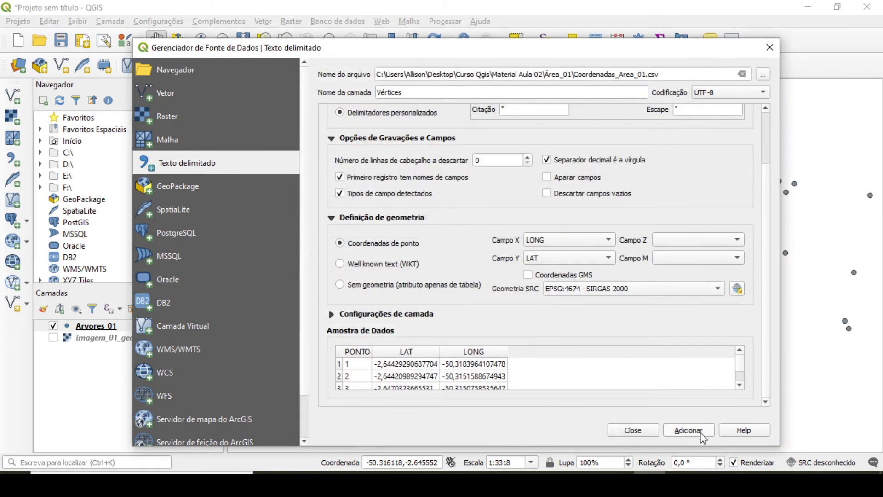
# Add the Vértices layer to the project and hide the Arvores_01 layer to isolate the vertex points
pyautogui.click(688, 430)
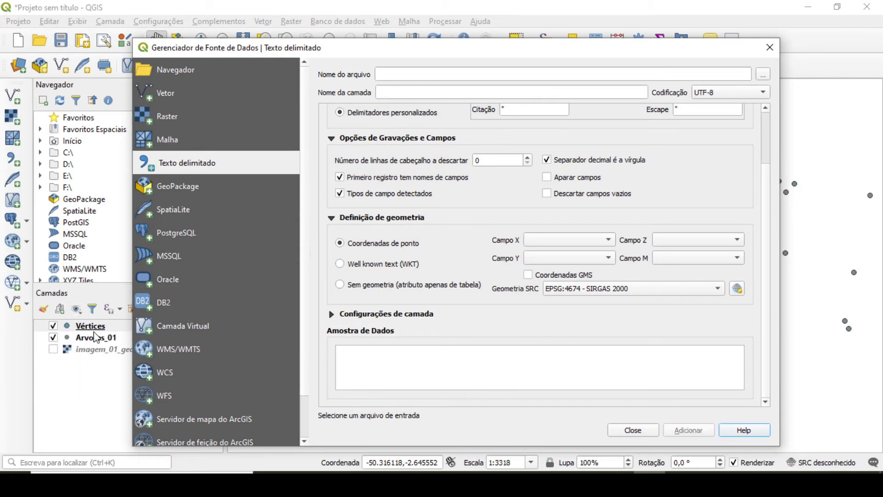
pyautogui.click(635, 429)
pyautogui.scroll(-1, 664, 293)
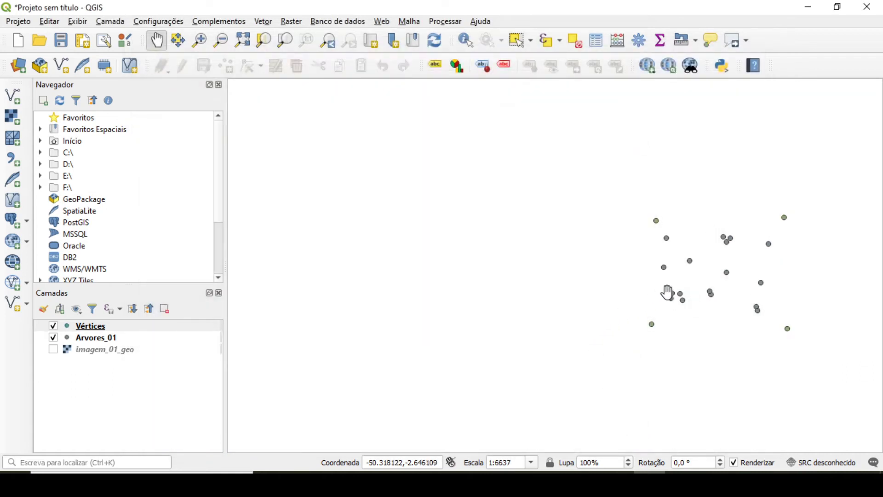
pyautogui.moveTo(722, 278); pyautogui.dragTo(542, 261)
pyautogui.scroll(1, 490, 247)
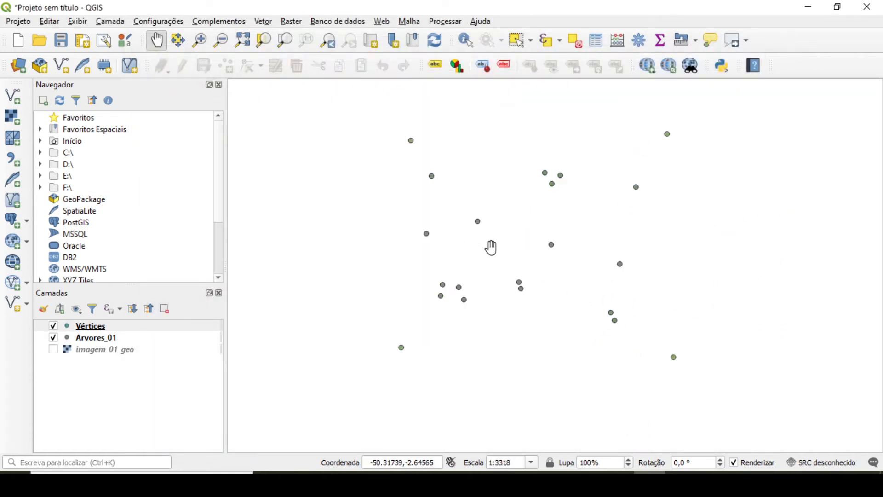
pyautogui.click(53, 338)
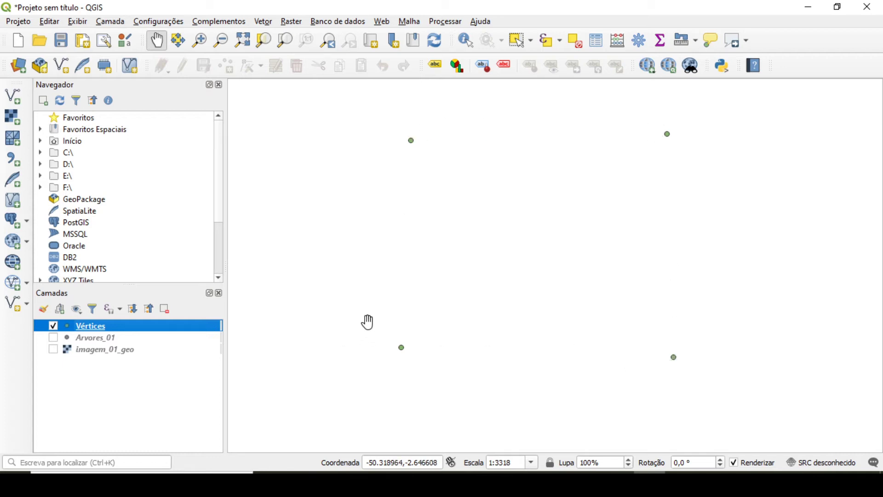
# Start a new shapefile layer with its file saved as Area_01 in the Área_01 folder
pyautogui.click(60, 66)
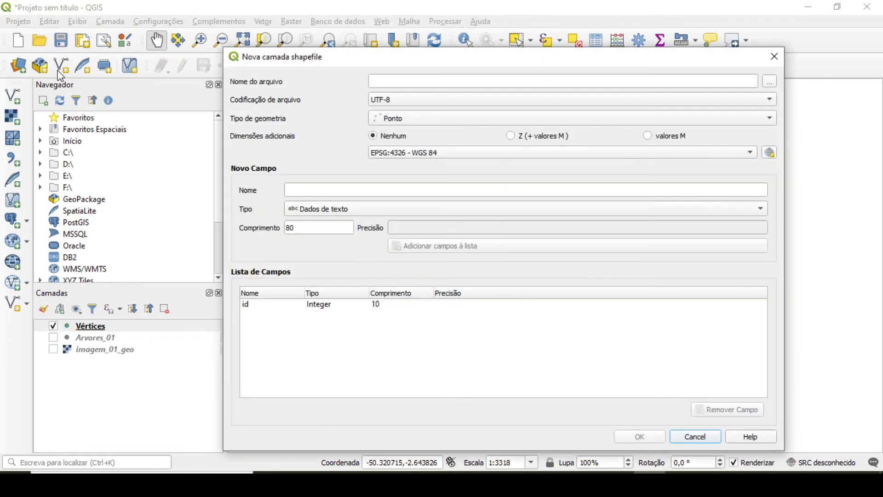
pyautogui.click(768, 81)
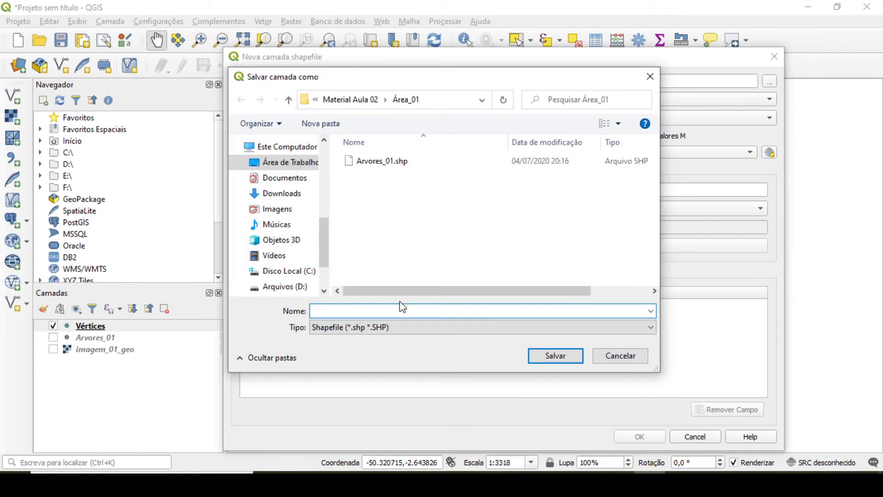
pyautogui.write('Area_01')
pyautogui.click(552, 361)
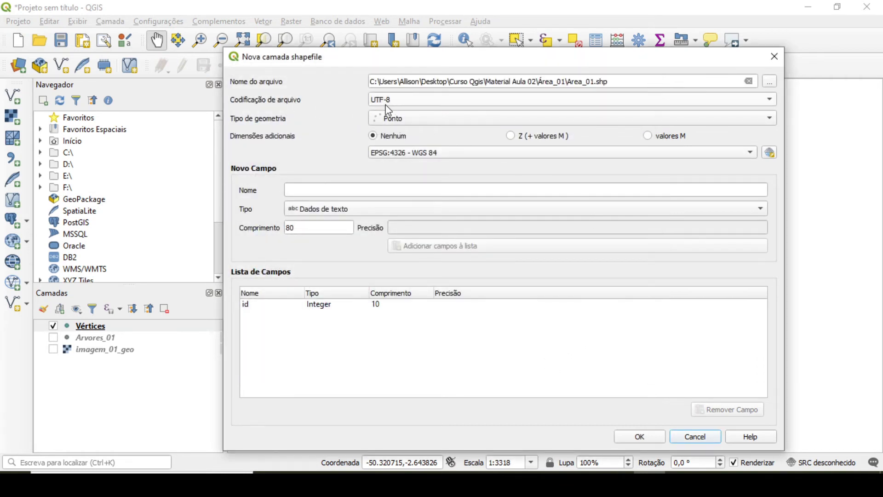
# Set the new shapefile's geometry type to Polígono and its reference system to EPSG:4674 - SIRGAS 2000
pyautogui.click(410, 122)
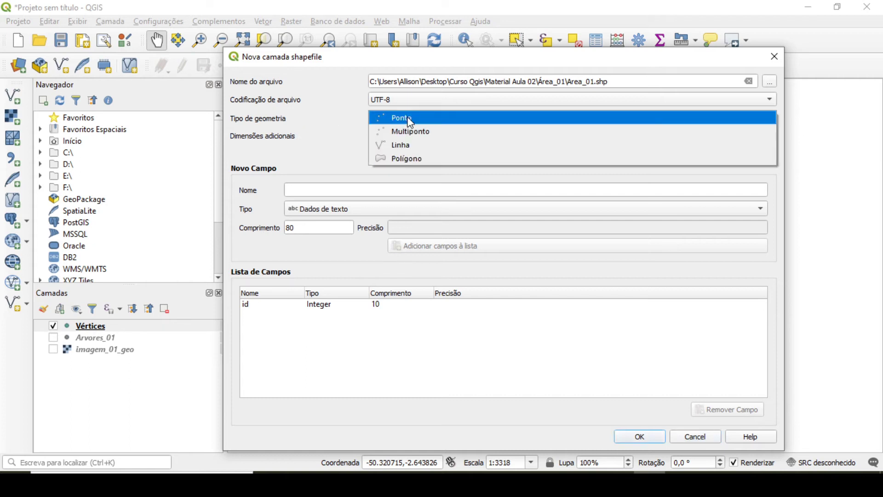
pyautogui.click(450, 159)
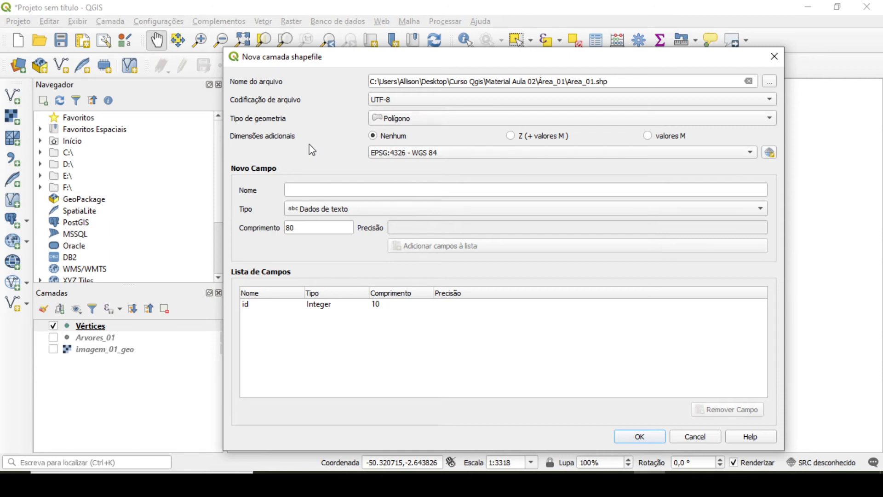
pyautogui.click(467, 153)
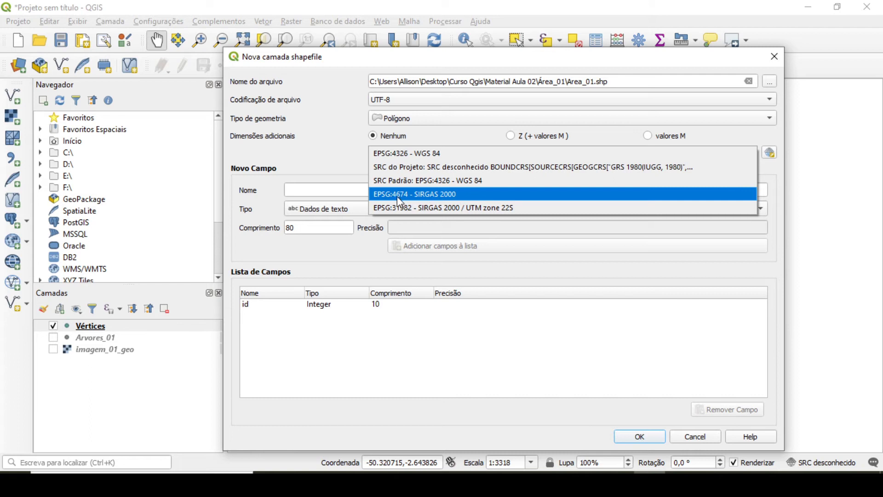
pyautogui.click(415, 194)
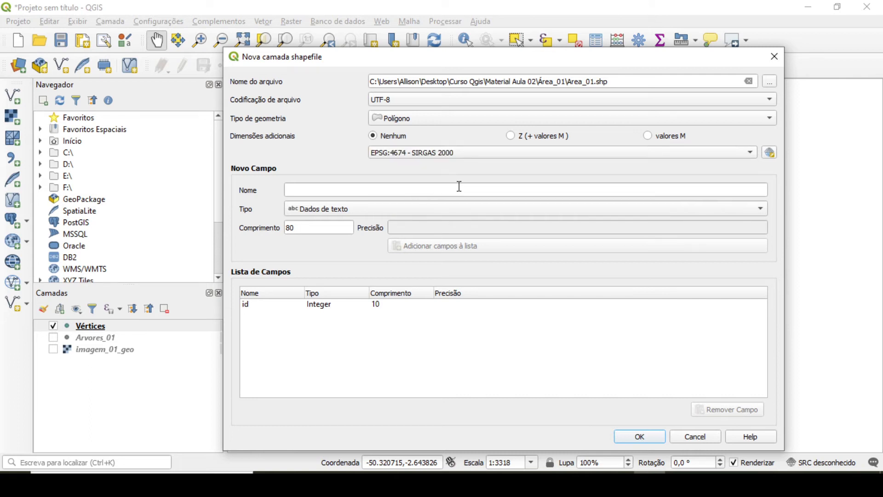
# Add a text field called Nome with length 10 to the new shapefile and create the layer
pyautogui.click(326, 189)
pyautogui.write('Nome')
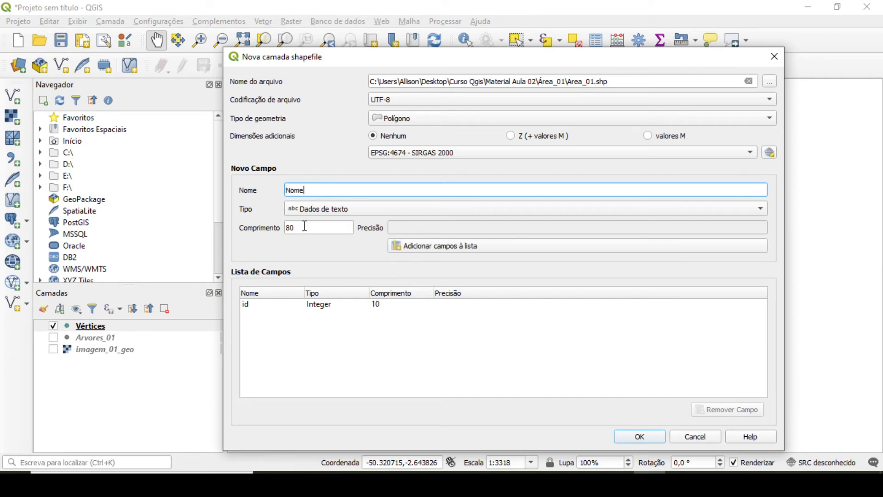
pyautogui.press('Tab')
pyautogui.write('10')
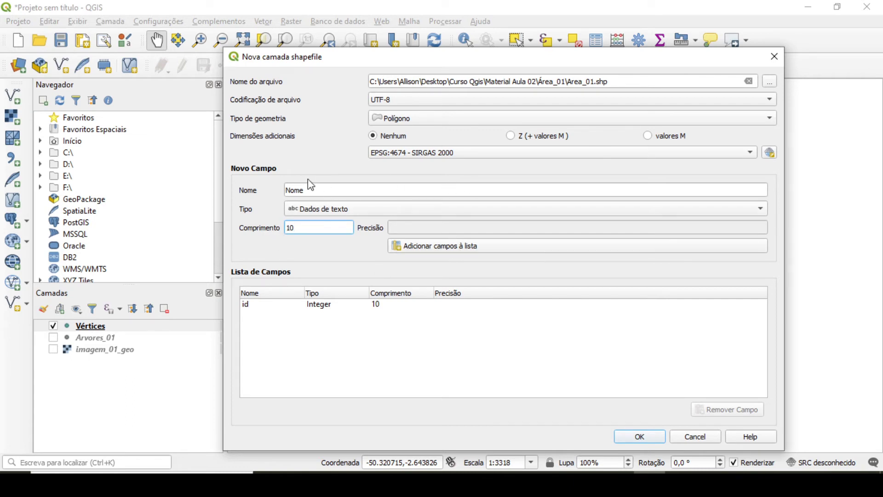
pyautogui.click(452, 251)
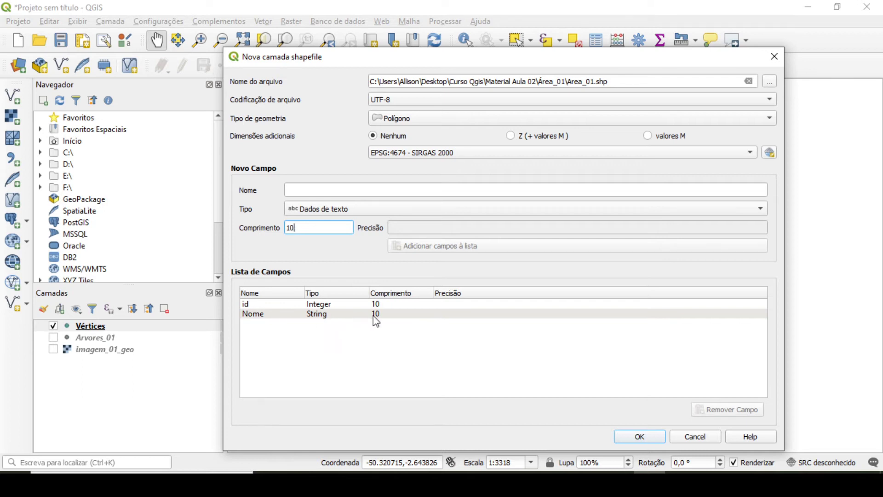
pyautogui.click(651, 437)
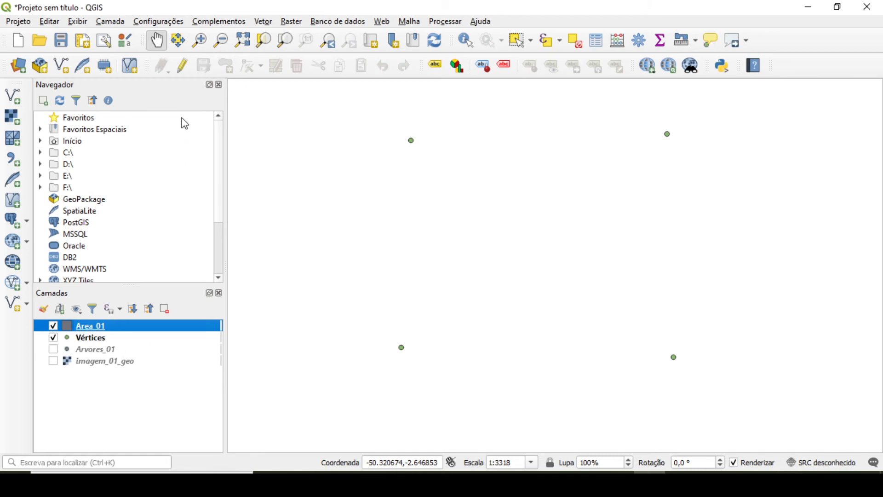
# Enable editing on Area_01 and draw a four-sided polygon joining the four Vértices points
pyautogui.click(182, 74)
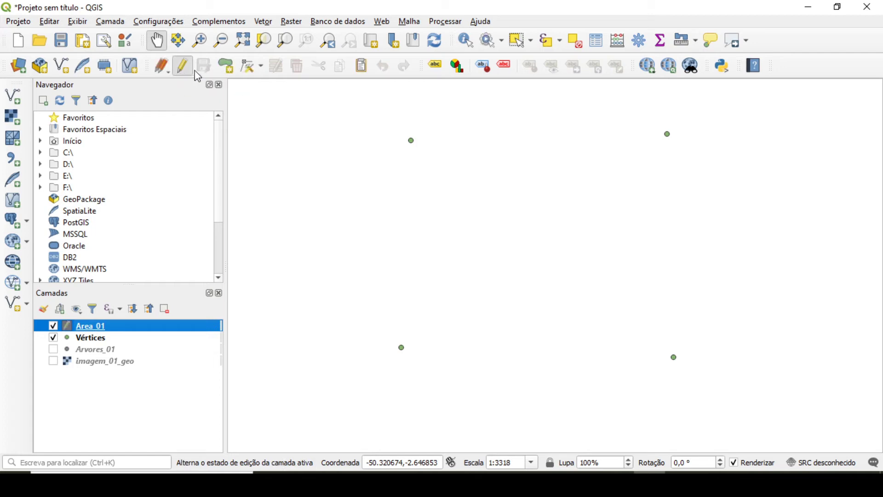
pyautogui.click(230, 67)
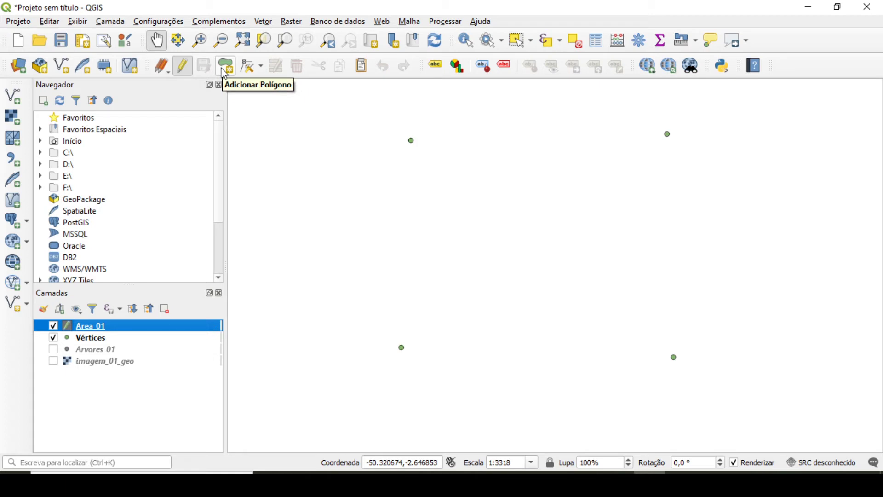
pyautogui.click(223, 69)
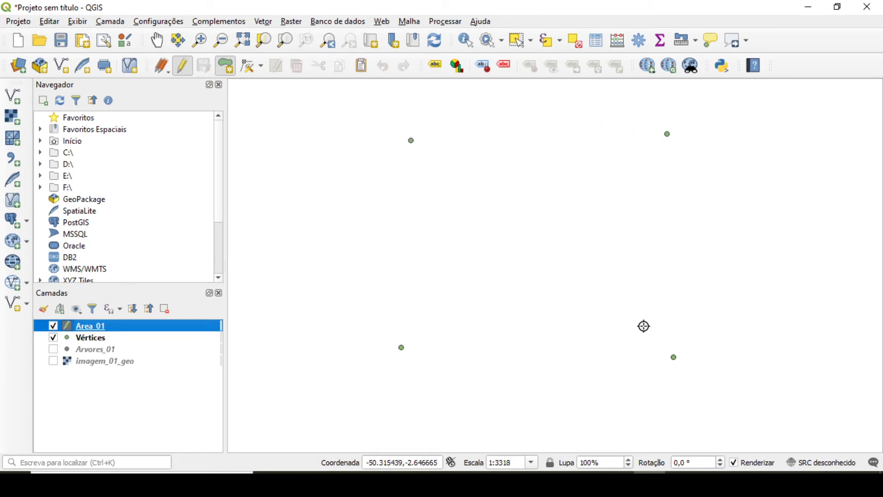
pyautogui.click(412, 139)
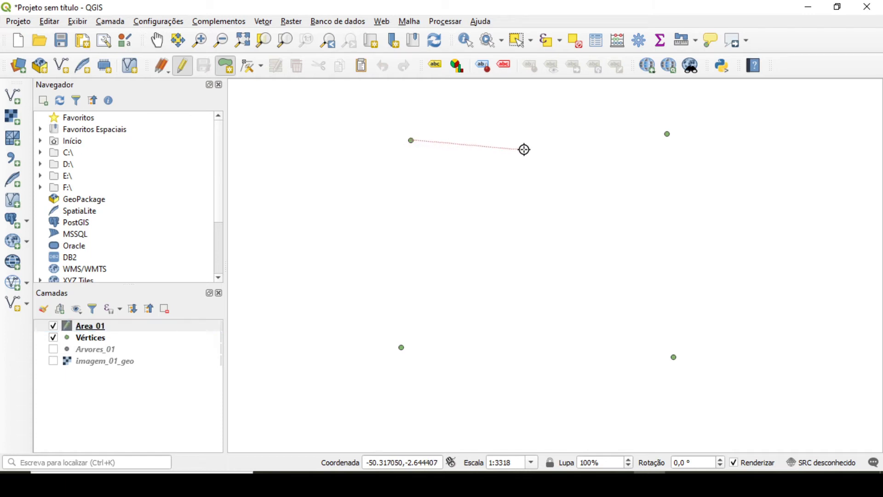
pyautogui.click(667, 134)
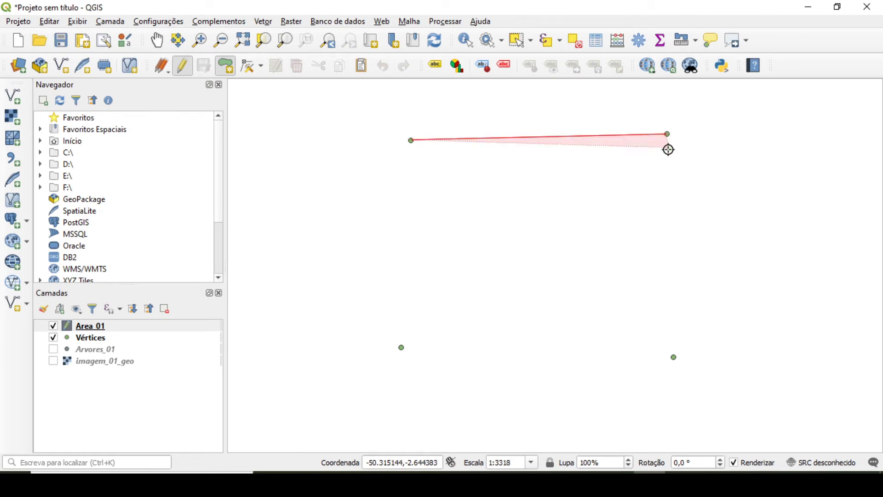
pyautogui.click(674, 357)
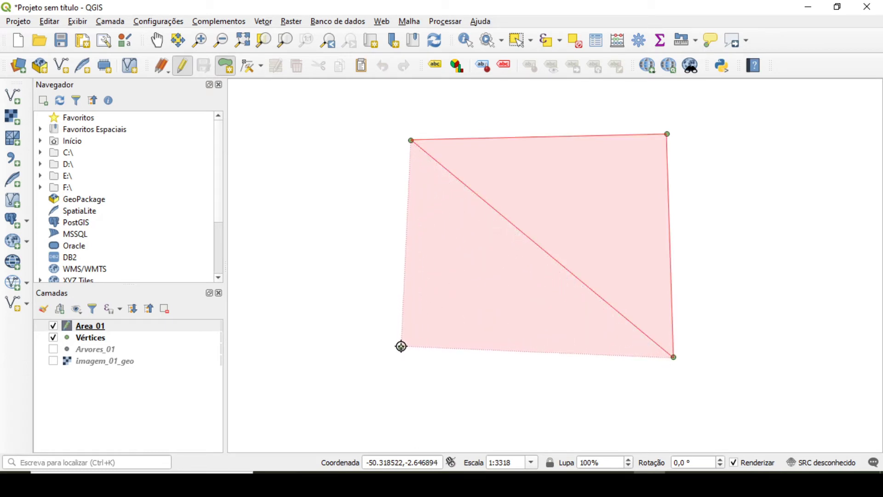
pyautogui.click(401, 348)
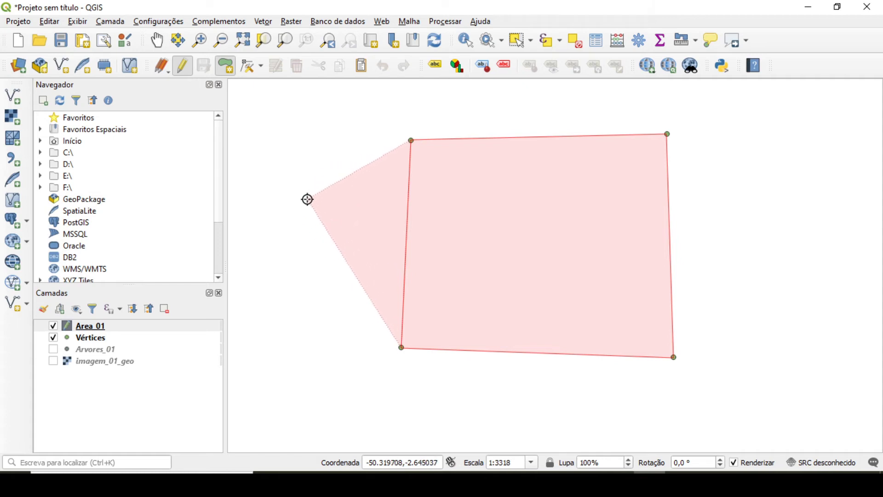
pyautogui.rightClick(307, 199)
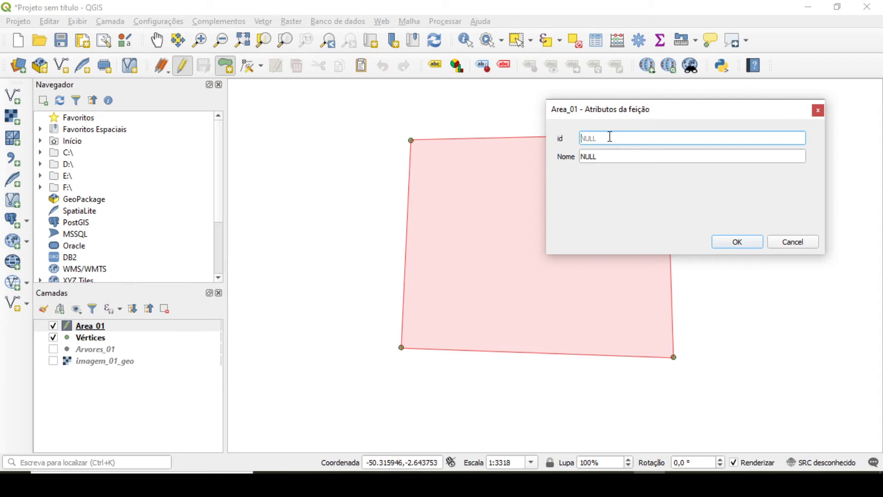
# Give the new polygon id 1 and Nome Area_01, and accept its attributes
pyautogui.write('1')
pyautogui.click(600, 157)
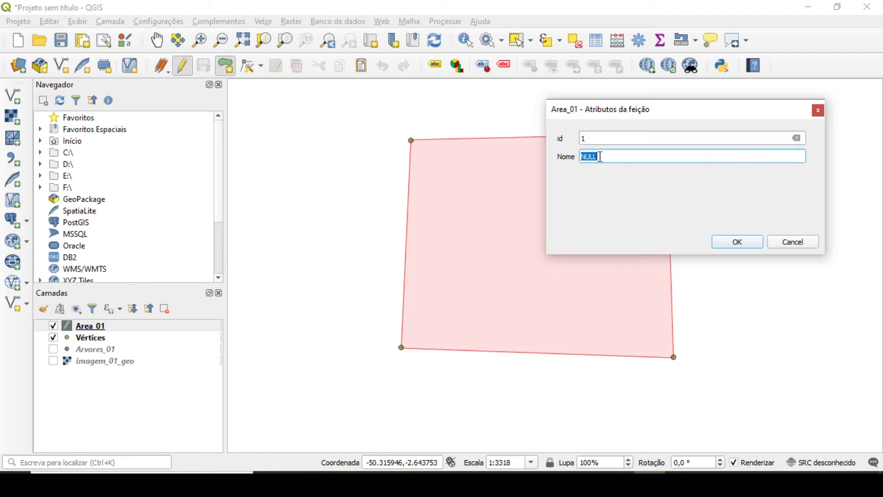
pyautogui.write('Area_01')
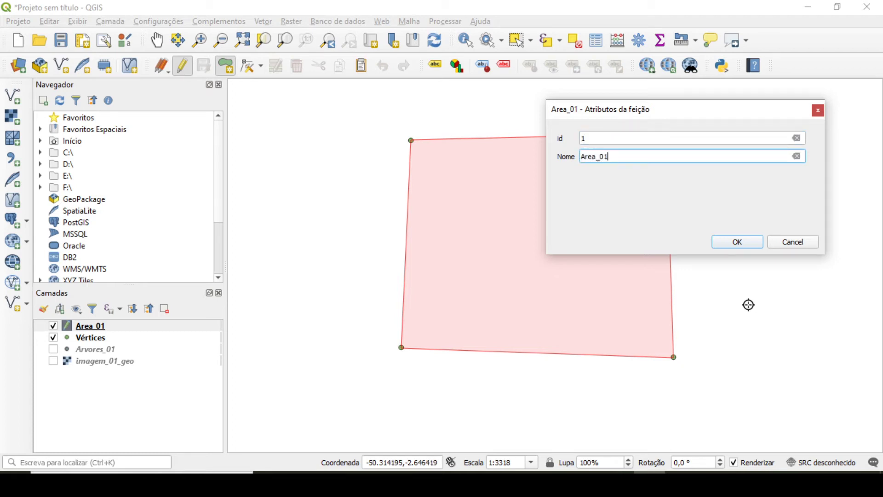
pyautogui.click(741, 244)
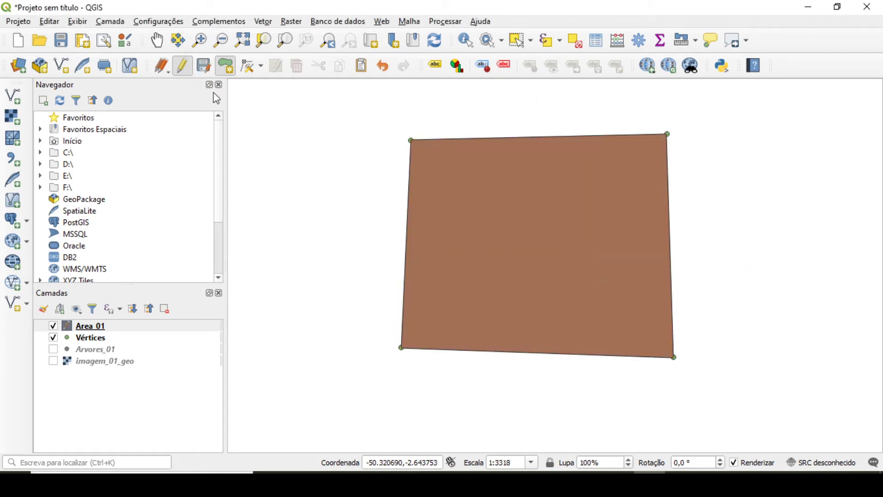
# Stop editing Area_01 with its changes saved, and move the layer below imagem_01_geo in the layer order
pyautogui.click(183, 68)
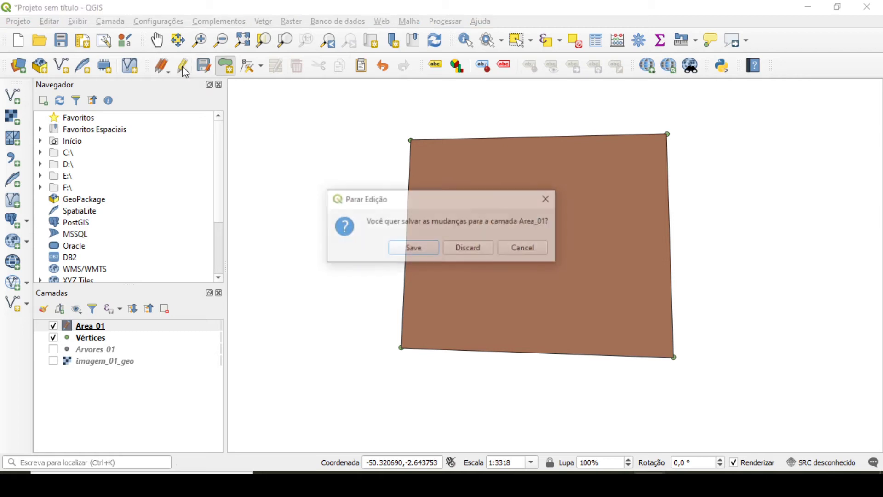
pyautogui.click(414, 248)
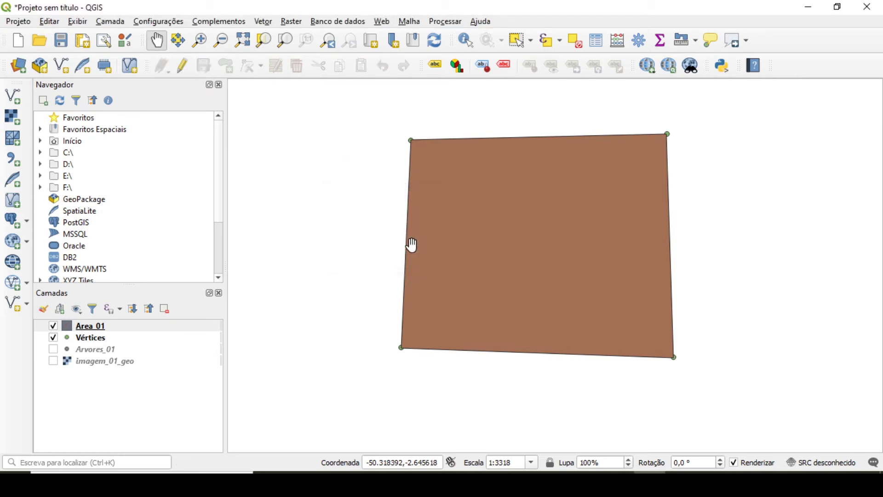
pyautogui.moveTo(117, 332); pyautogui.dragTo(117, 384)
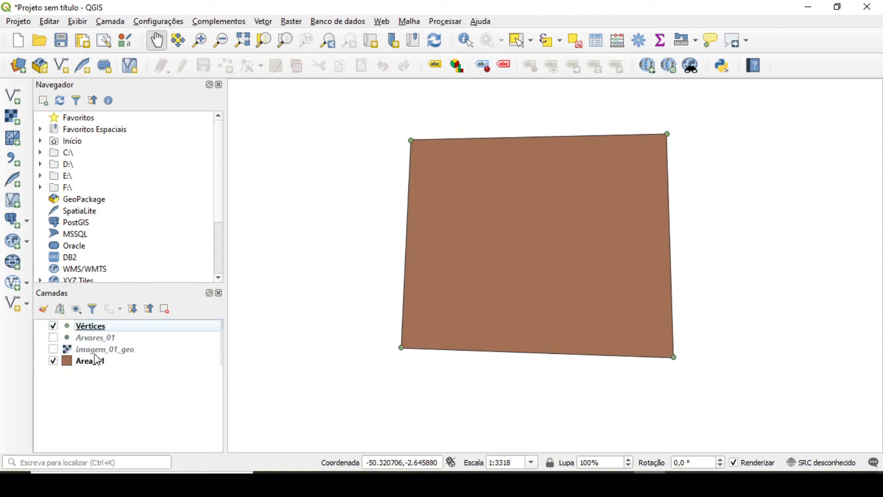
# Make the Arvores_01 layer visible over the Area_01 polygon
pyautogui.click(53, 337)
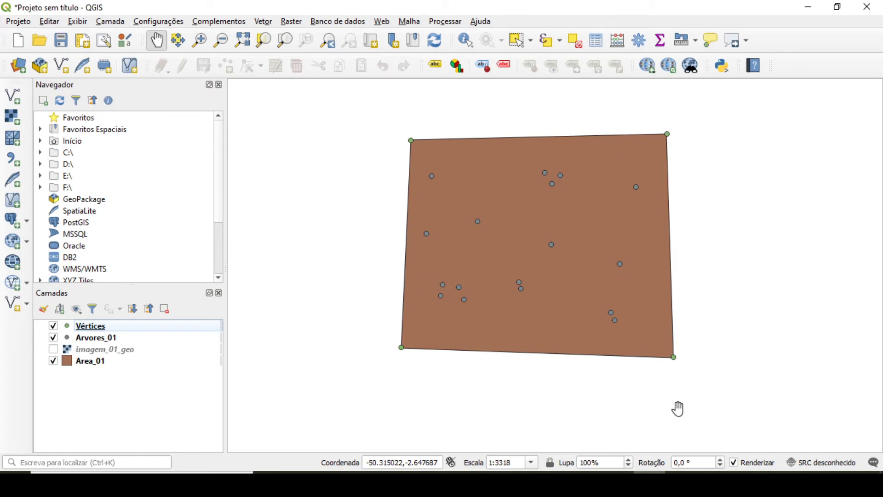
# Switch to the file explorer and open Árvores_02.xlsx from the Área_02 folder
pyautogui.hotkey('alt', 'Tab')
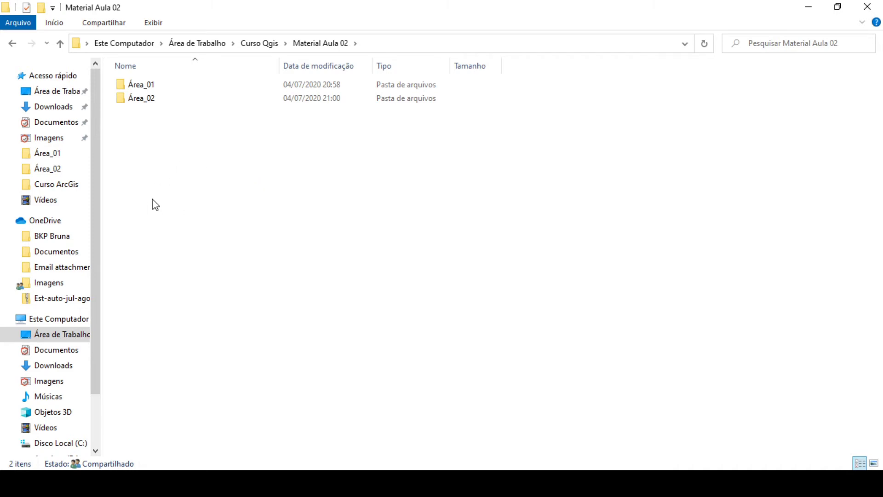
pyautogui.doubleClick(149, 99)
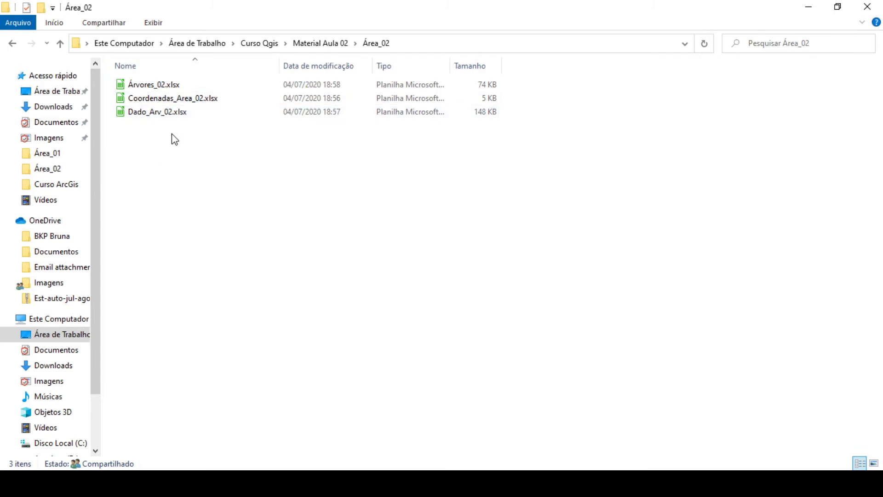
pyautogui.doubleClick(151, 87)
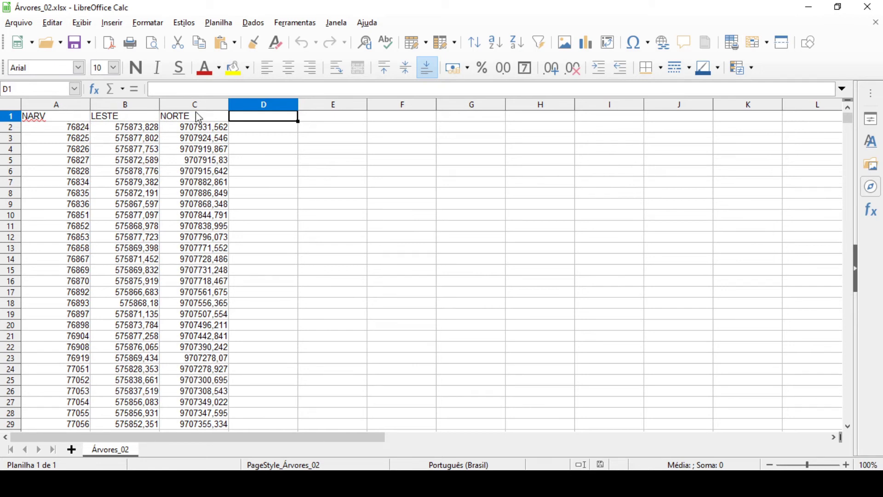
# Examine the NARV, LESTE and NORTE columns of the tree spreadsheet and close it
pyautogui.click(61, 121)
pyautogui.click(68, 130)
pyautogui.click(69, 151)
pyautogui.click(131, 121)
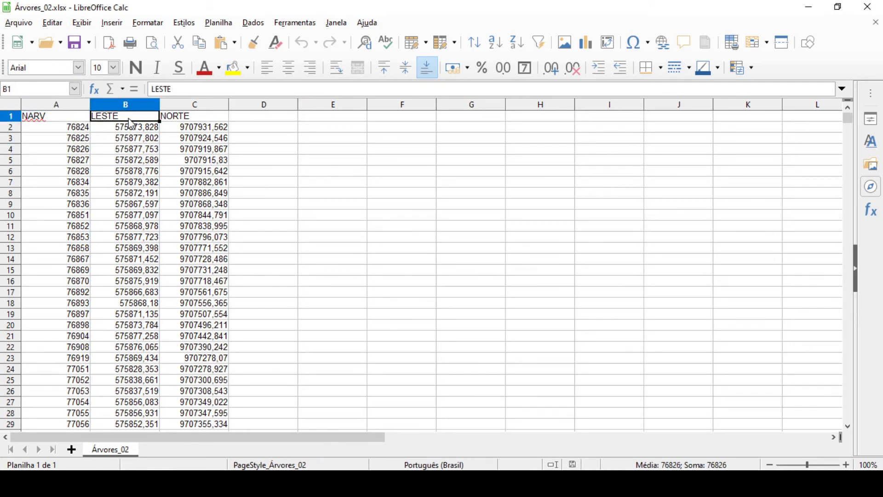
pyautogui.click(132, 130)
pyautogui.click(131, 149)
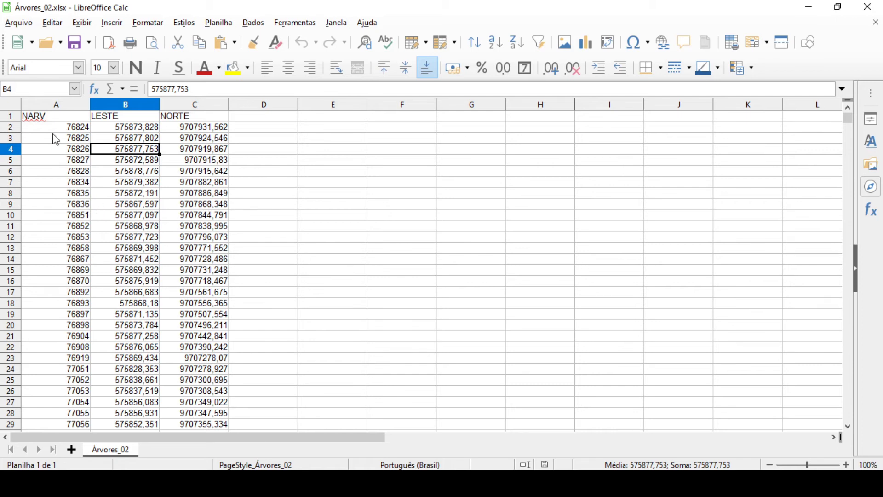
pyautogui.click(73, 131)
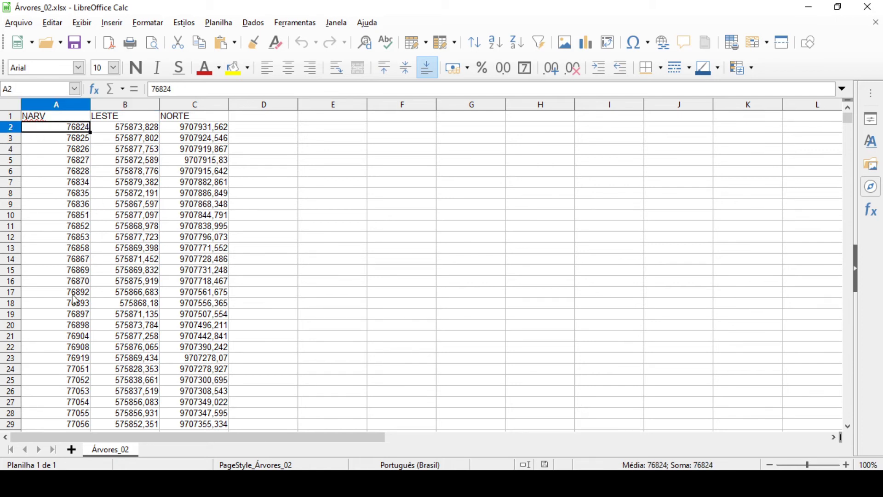
pyautogui.click(129, 132)
pyautogui.click(163, 131)
pyautogui.click(158, 150)
pyautogui.click(171, 151)
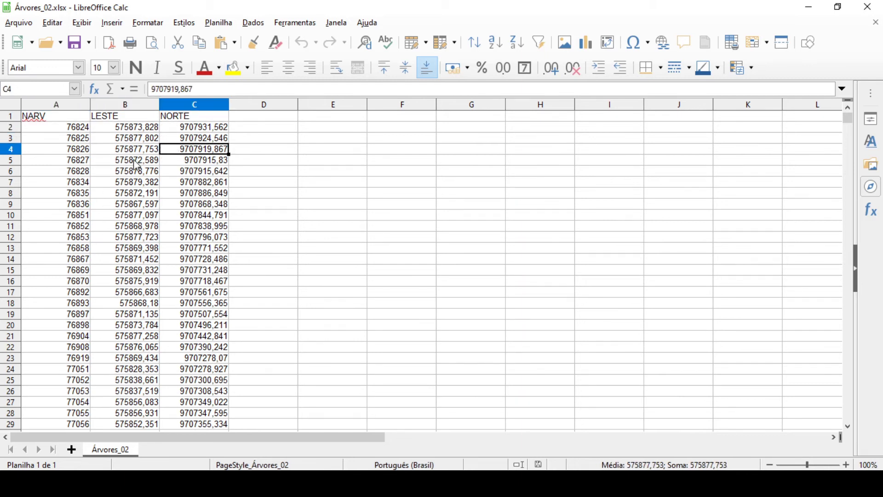
pyautogui.click(137, 161)
pyautogui.click(190, 162)
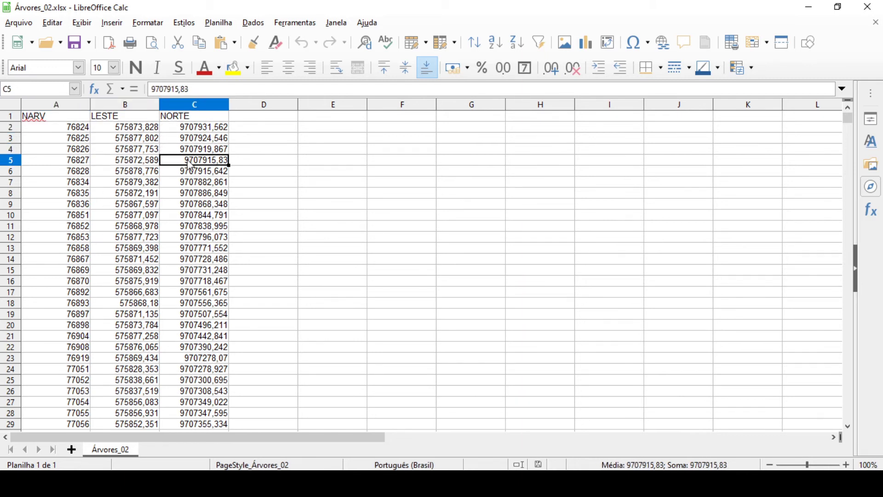
pyautogui.click(878, 6)
pyautogui.click(169, 157)
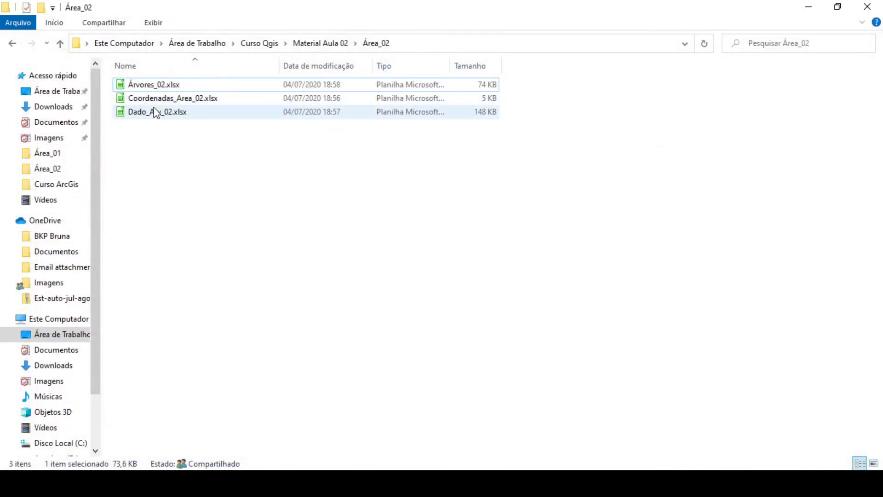
# Open Dado_Arv_02.xlsx, examine the tree records from the NARV column onward, and close the spreadsheet
pyautogui.doubleClick(157, 115)
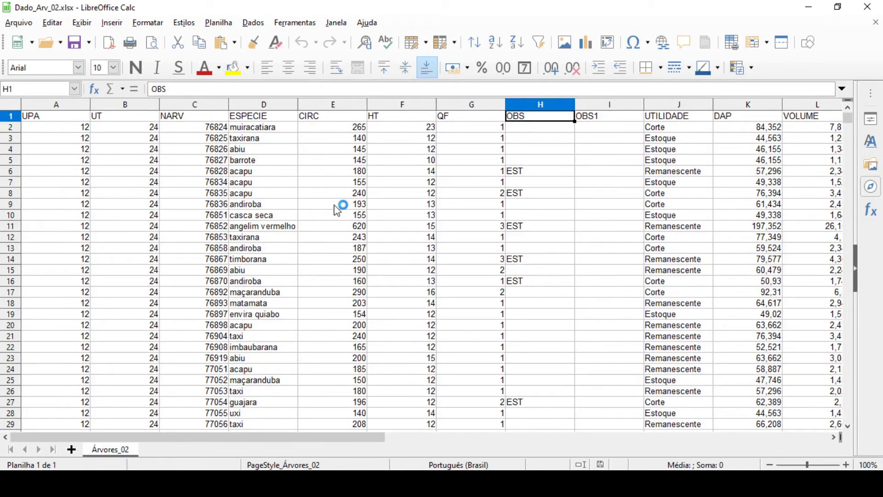
pyautogui.click(195, 130)
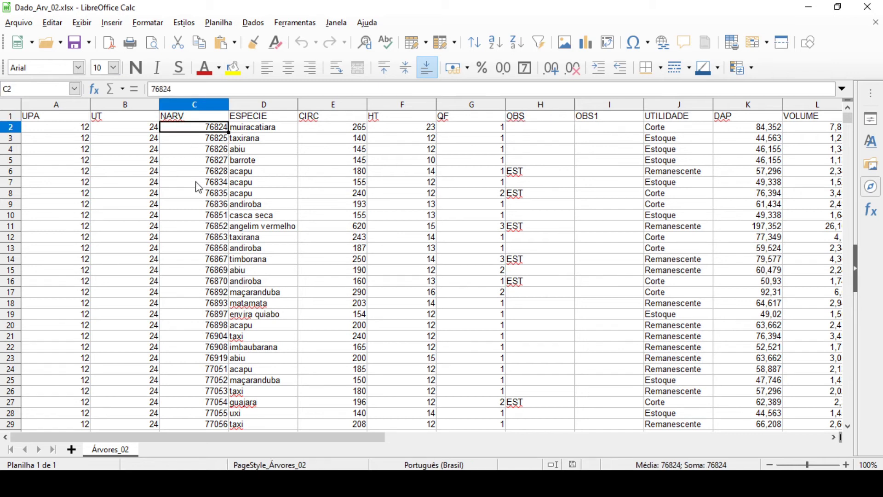
pyautogui.scroll(-5, 198, 188)
pyautogui.scroll(5, 198, 188)
pyautogui.click(870, 9)
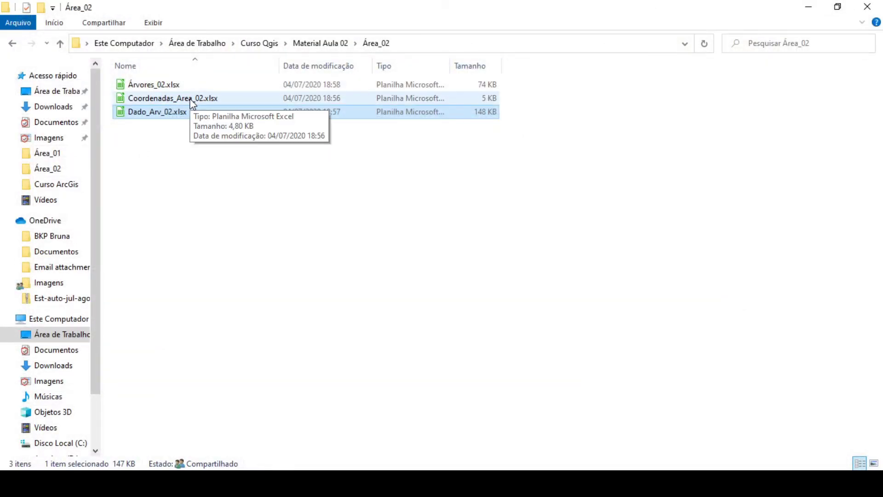
# Open Coordenadas_Area_02.xlsx and examine the LAT and LONG coordinates of the area's points
pyautogui.doubleClick(192, 100)
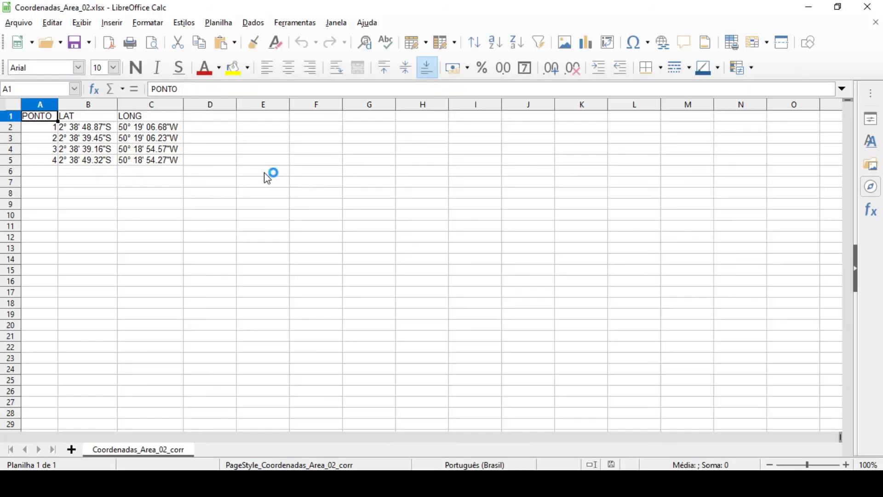
pyautogui.click(94, 175)
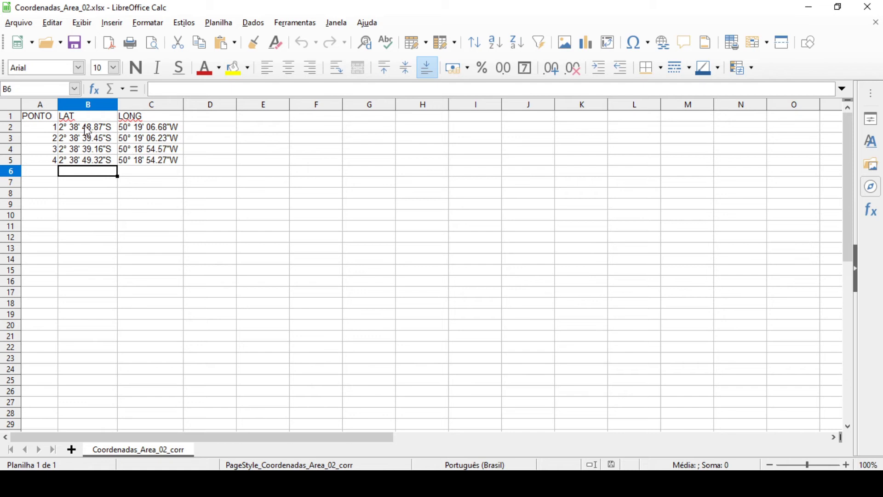
pyautogui.click(88, 130)
pyautogui.click(128, 132)
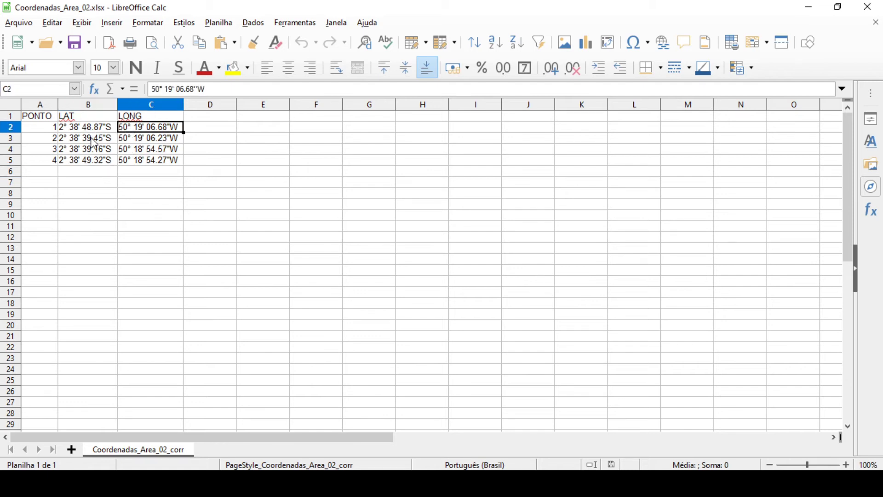
pyautogui.click(92, 140)
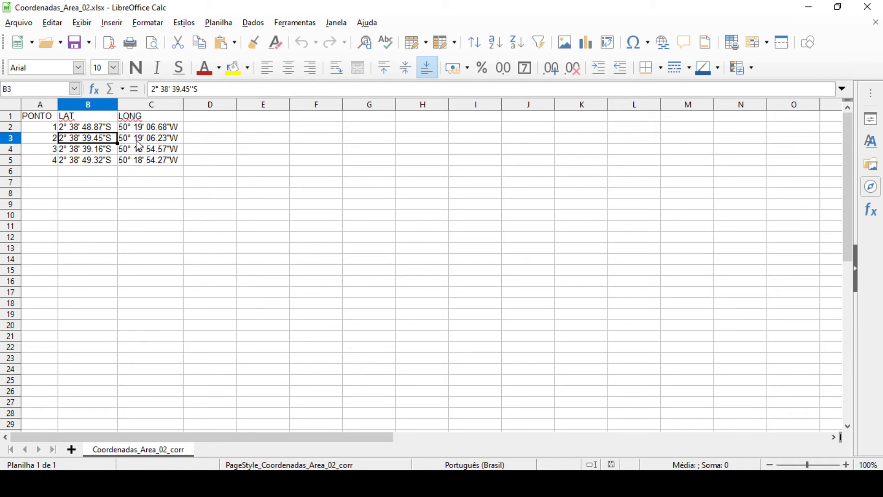
# Save the spreadsheet as Coordenadas_Area_02.csv in Texto CSV format with UTF-8 encoding and semicolon delimiter, and close it
pyautogui.click(18, 23)
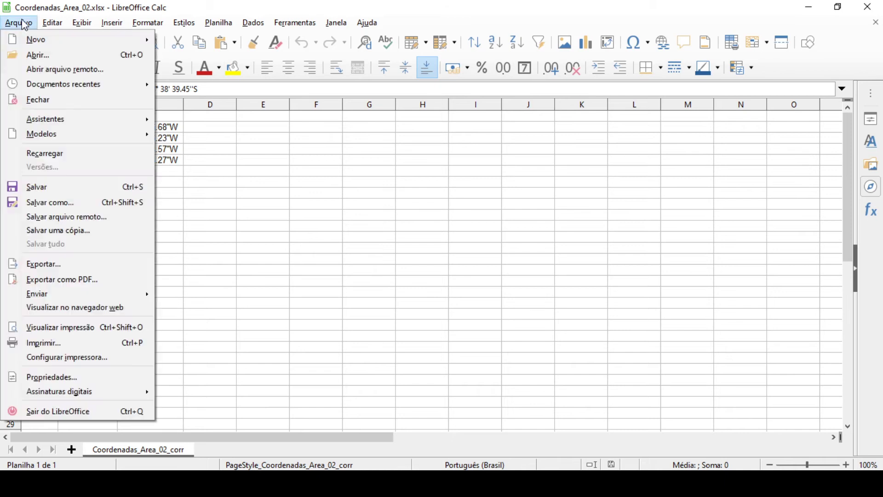
pyautogui.click(47, 188)
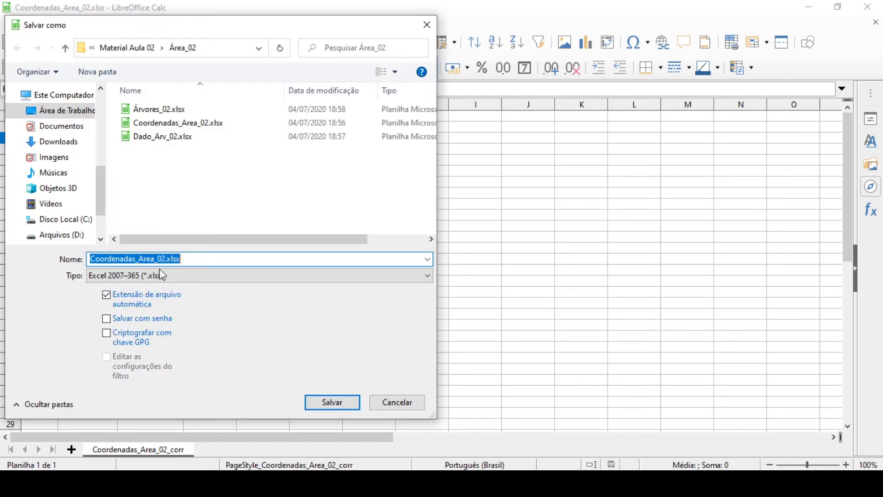
pyautogui.click(162, 274)
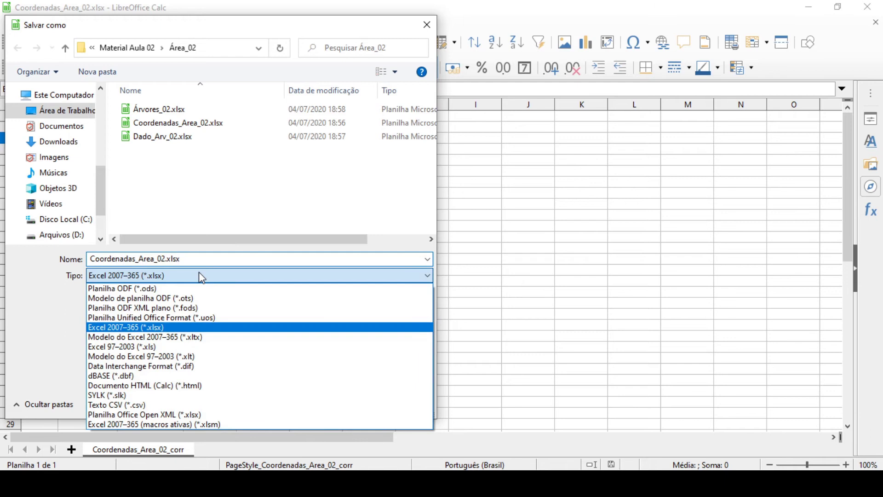
pyautogui.click(163, 404)
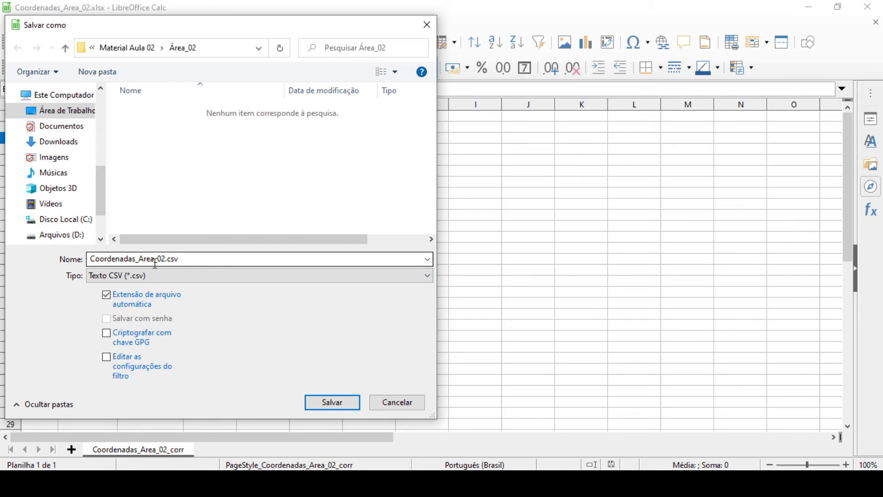
pyautogui.click(339, 407)
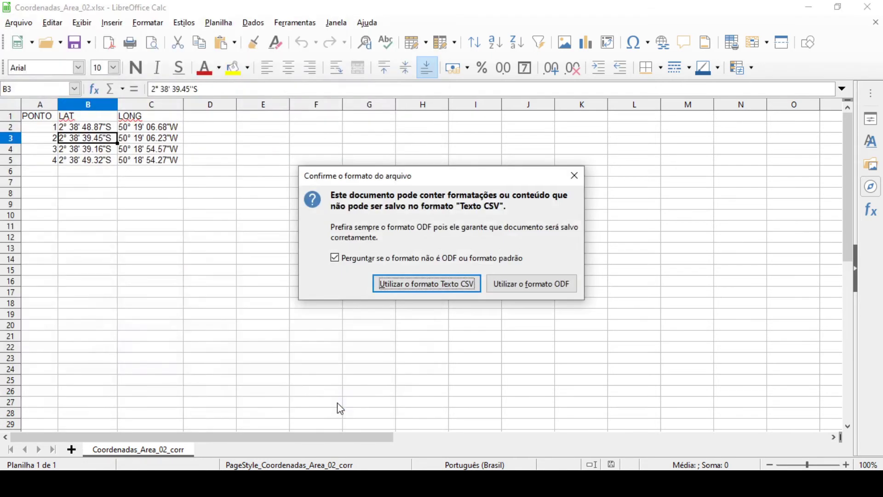
pyautogui.click(385, 285)
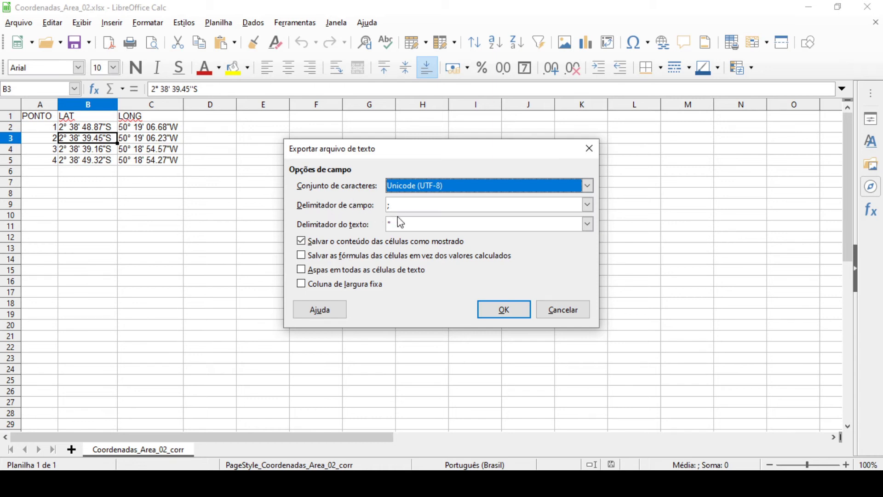
pyautogui.click(505, 310)
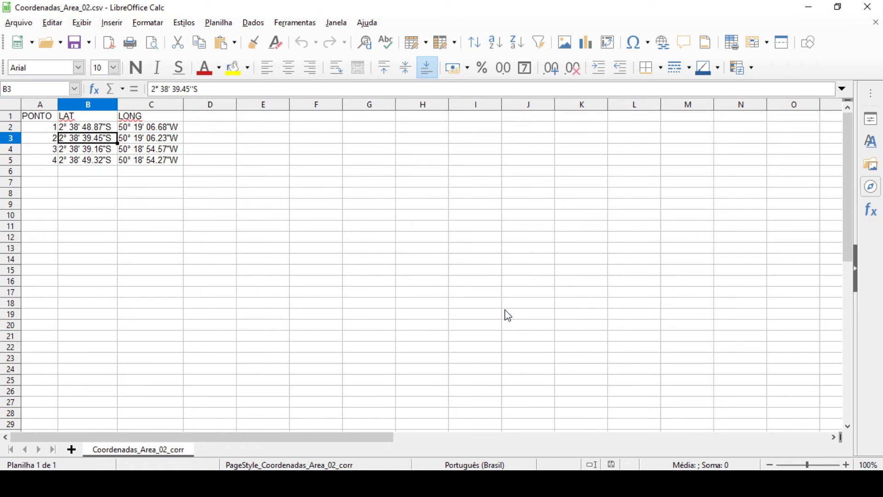
pyautogui.click(875, 13)
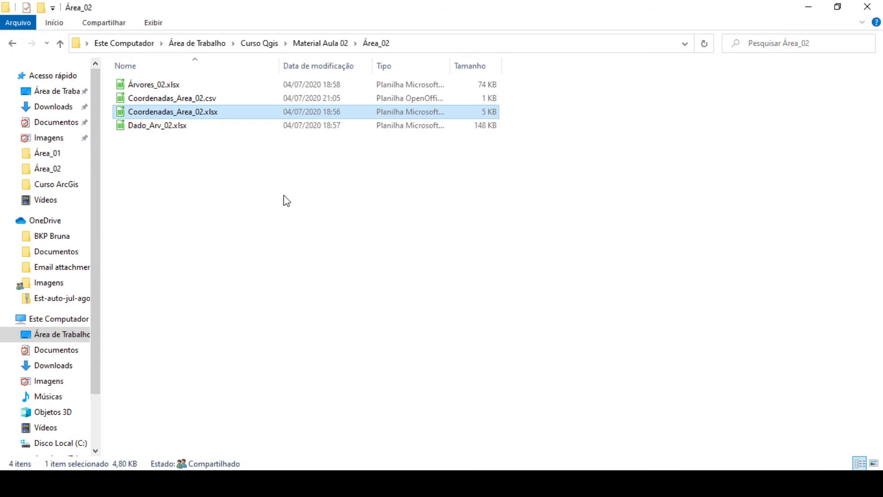
# Reopen Árvores_02.xlsx to look over its coordinate columns and close it again
pyautogui.doubleClick(170, 89)
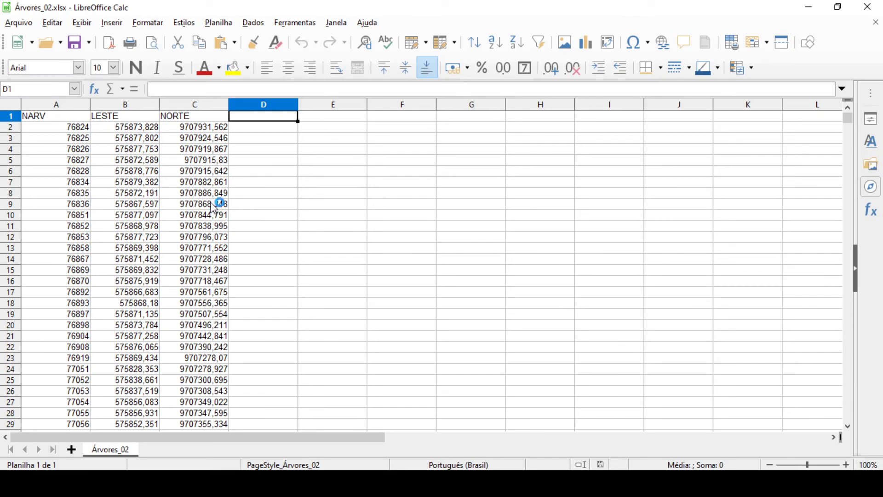
pyautogui.click(869, 7)
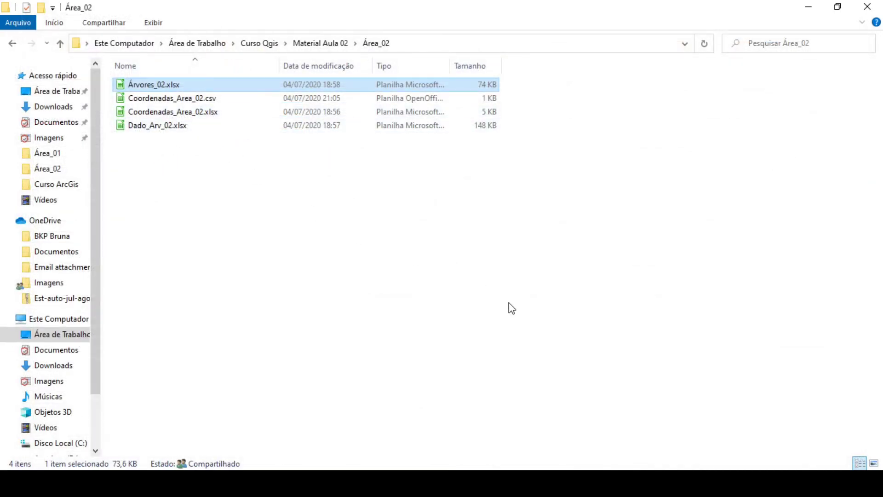
# Switch to QGIS and start a new project, saving the current one as Area_01 in the Área_01 folder of Material Aula 02
pyautogui.click(624, 467)
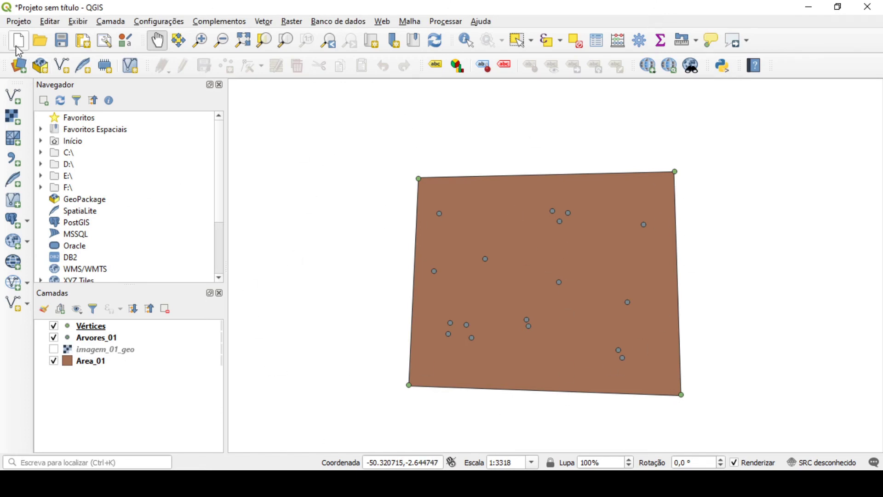
pyautogui.click(18, 50)
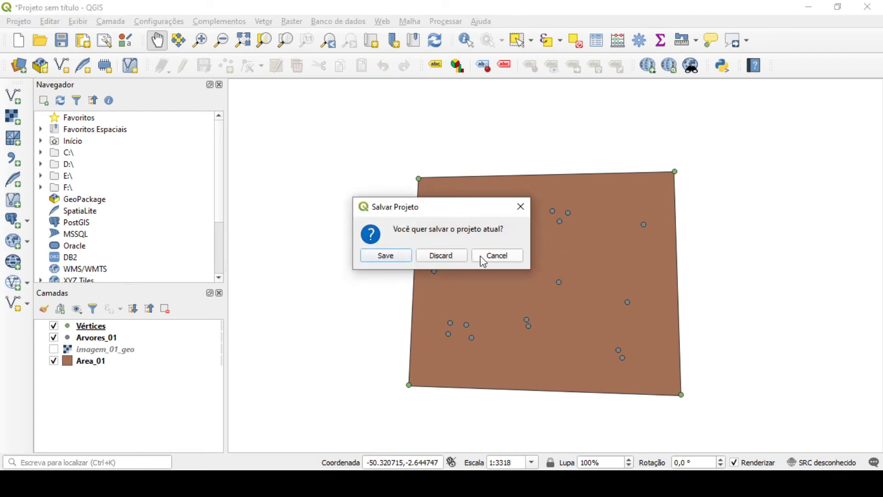
pyautogui.click(400, 259)
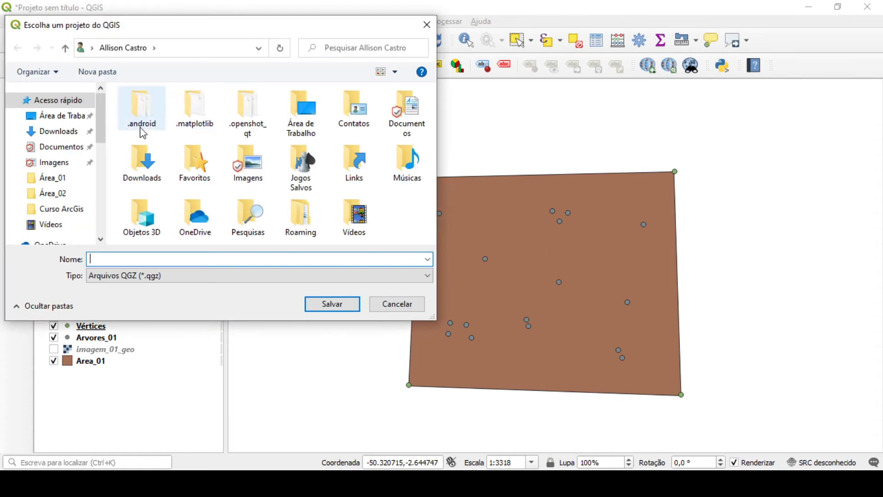
pyautogui.click(31, 118)
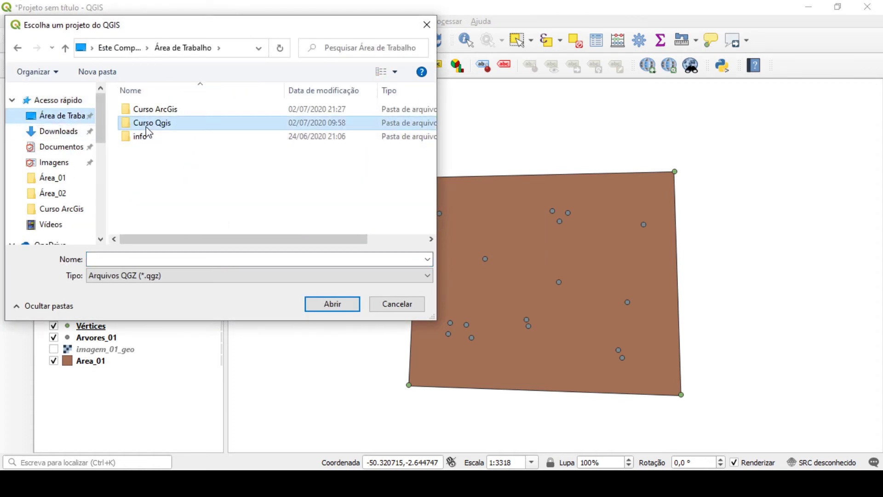
pyautogui.doubleClick(142, 123)
pyautogui.doubleClick(147, 123)
pyautogui.doubleClick(148, 112)
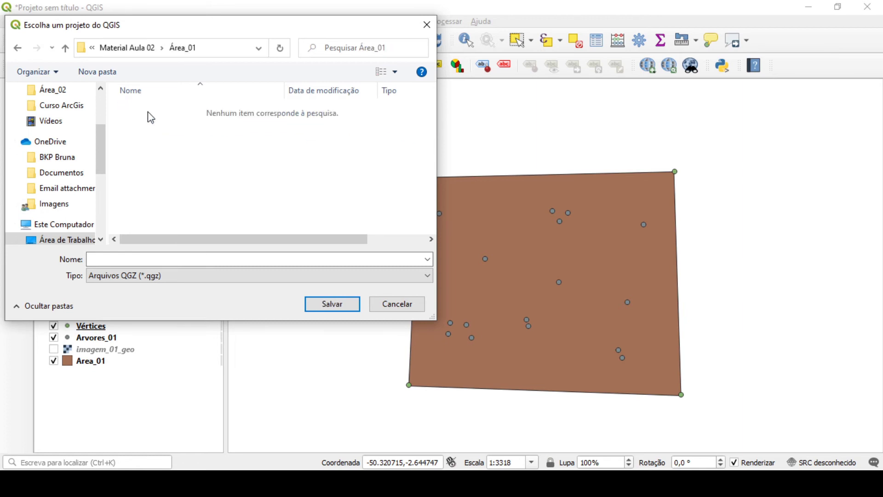
pyautogui.click(155, 258)
pyautogui.write('Area_01')
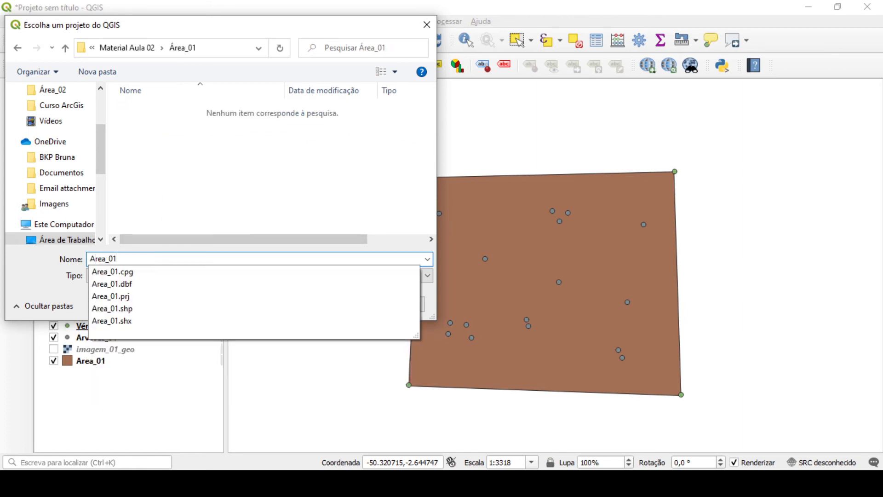
pyautogui.press('Return')
pyautogui.hotkey('ctrl', 'n')
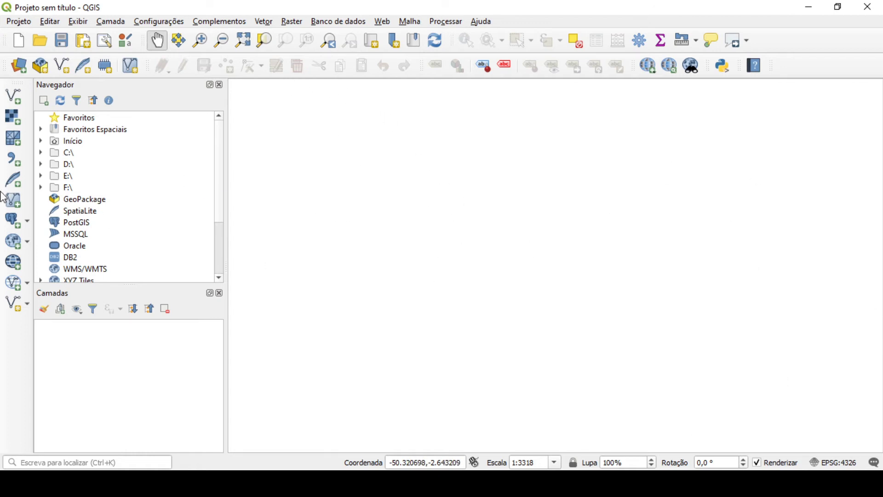
# Start a delimited text layer import and choose Coordenadas_Area_02.csv from the Área_02 folder as its source file
pyautogui.click(14, 161)
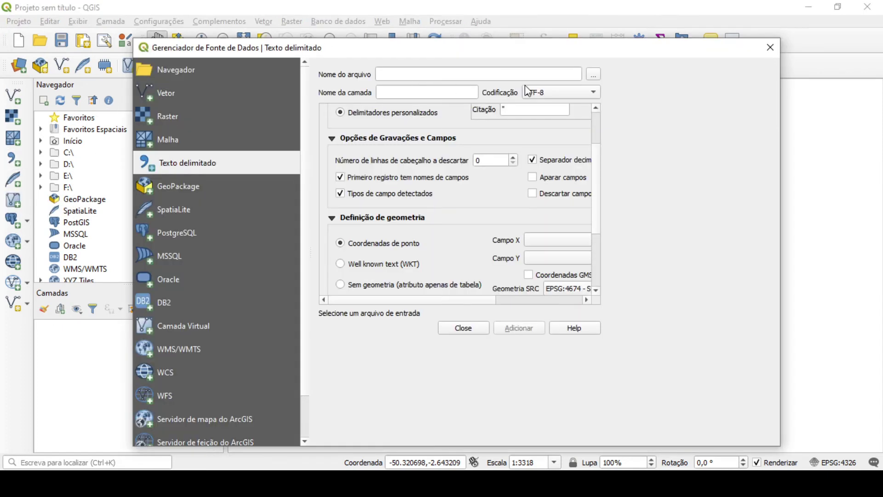
pyautogui.click(590, 75)
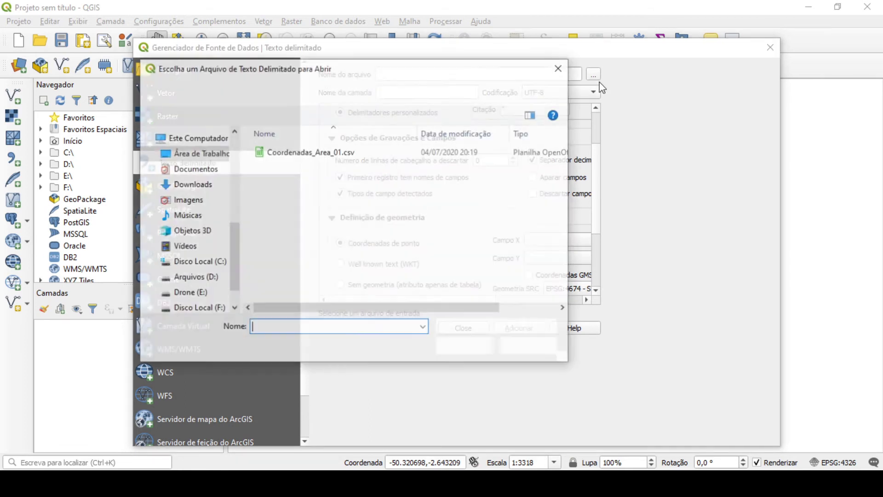
pyautogui.click(275, 93)
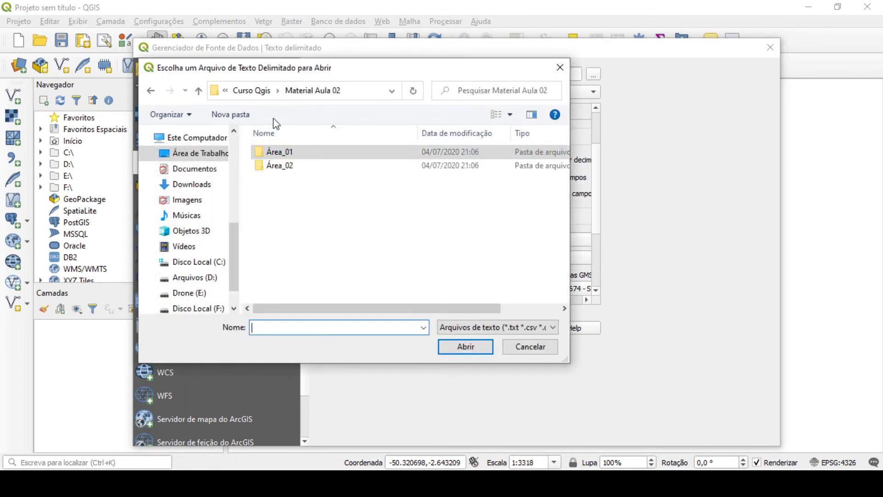
pyautogui.doubleClick(268, 166)
pyautogui.click(328, 155)
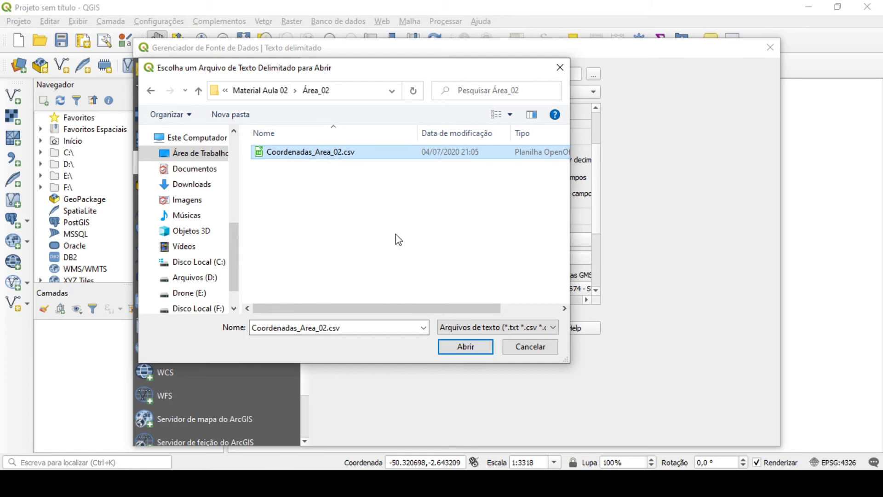
pyautogui.click(468, 350)
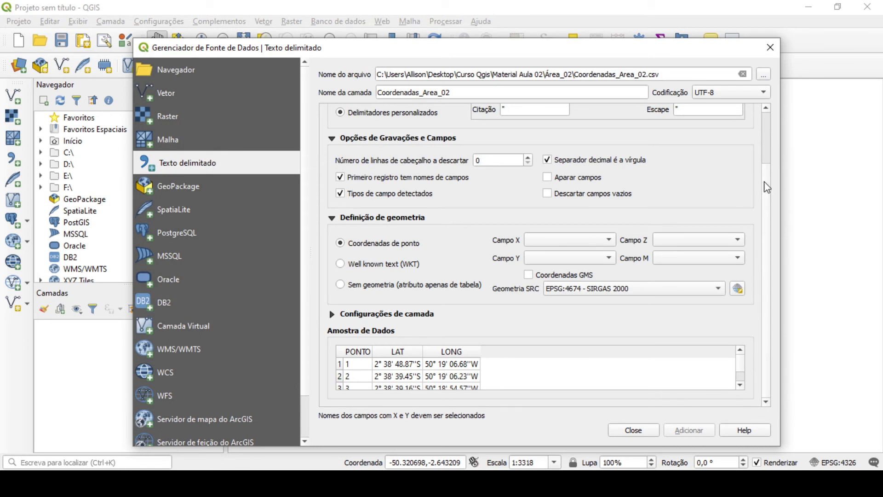
# Rename the delimited text layer as Vértices_02, keeping the UTF-8 encoding
pyautogui.scroll(2, 773, 123)
pyautogui.moveTo(478, 92); pyautogui.dragTo(366, 93)
pyautogui.write('Vértices')
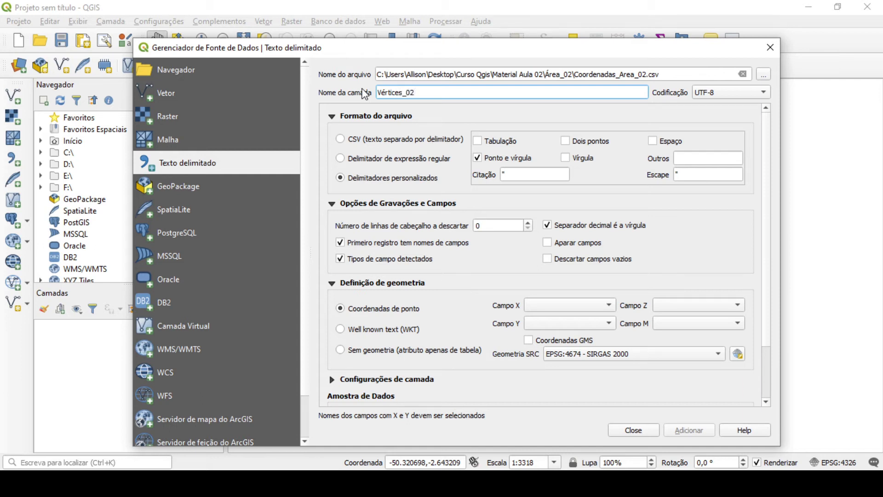
pyautogui.click(714, 93)
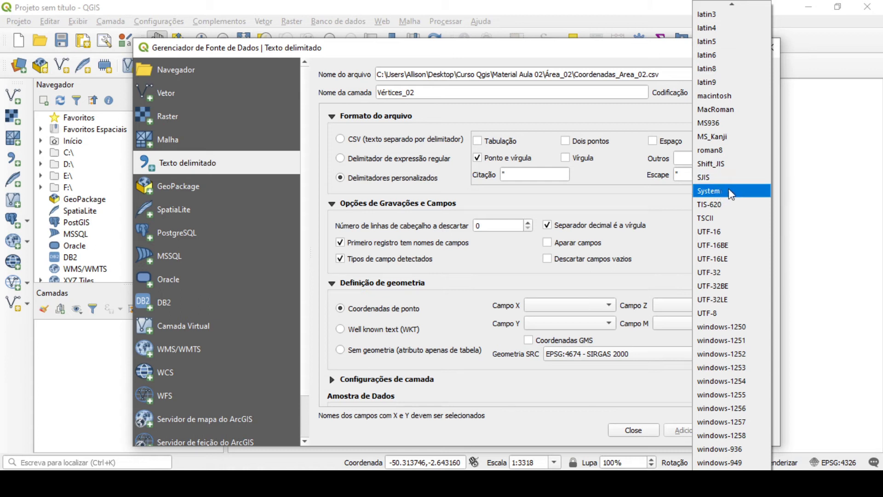
pyautogui.click(633, 125)
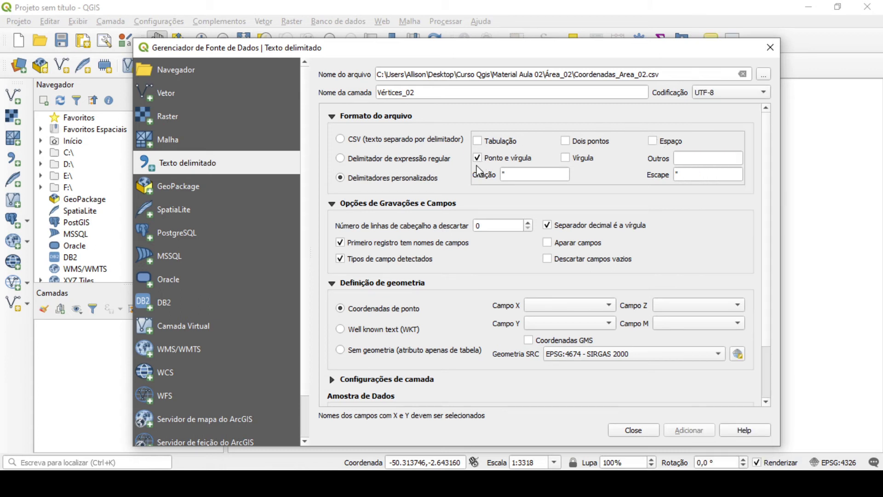
# Turn off the comma as decimal separator for the coordinates file
pyautogui.scroll(-2, 520, 270)
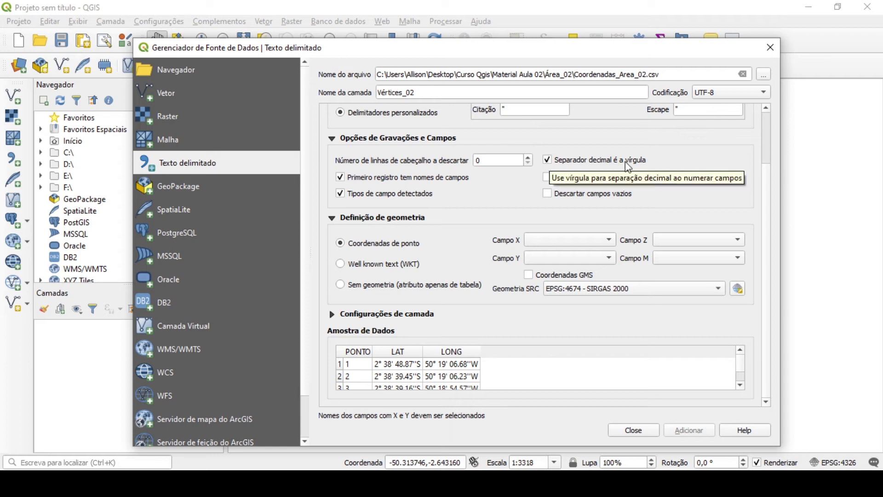
pyautogui.click(546, 159)
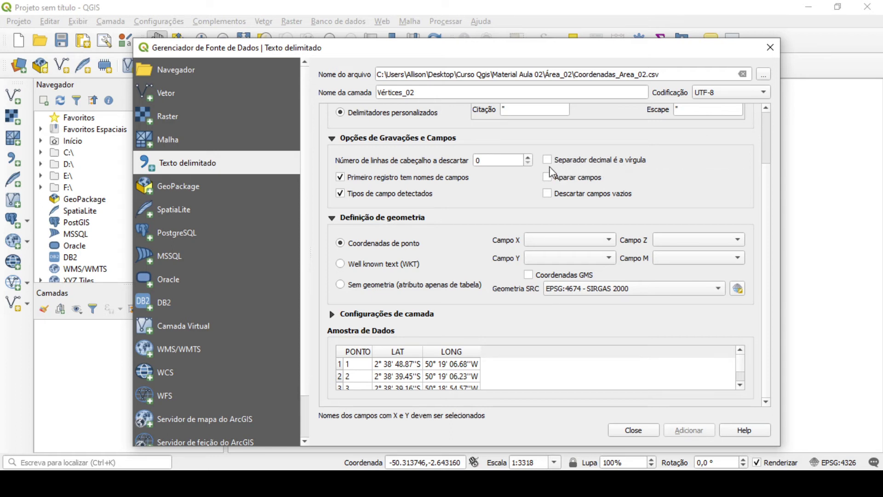
pyautogui.scroll(2, 458, 290)
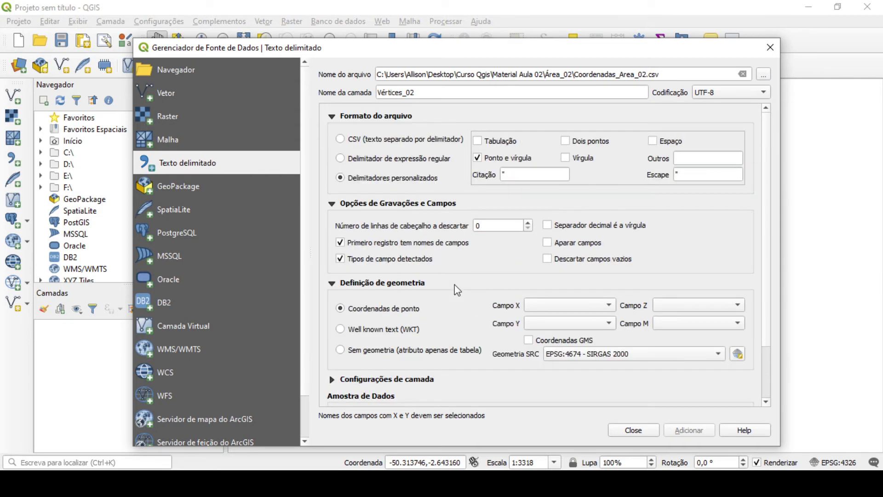
pyautogui.scroll(-2, 478, 260)
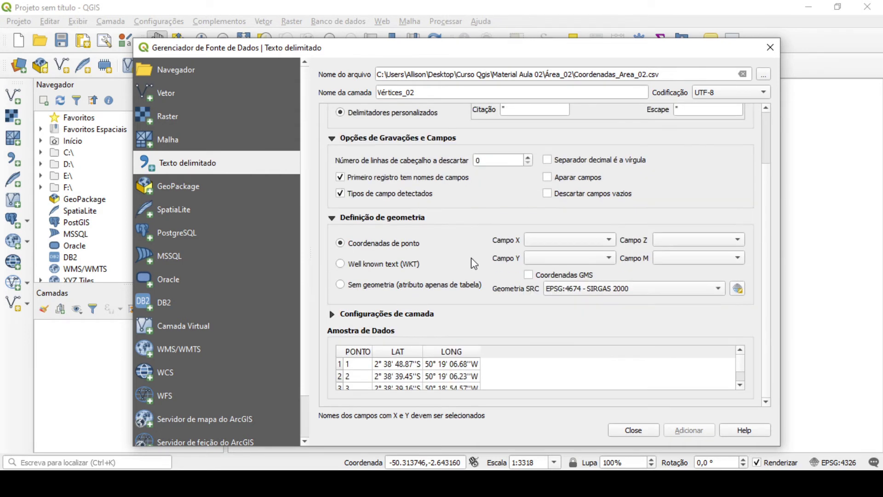
# Assign LONG as the X field and LAT as the Y field of the point coordinates
pyautogui.click(582, 246)
pyautogui.click(555, 266)
pyautogui.click(565, 258)
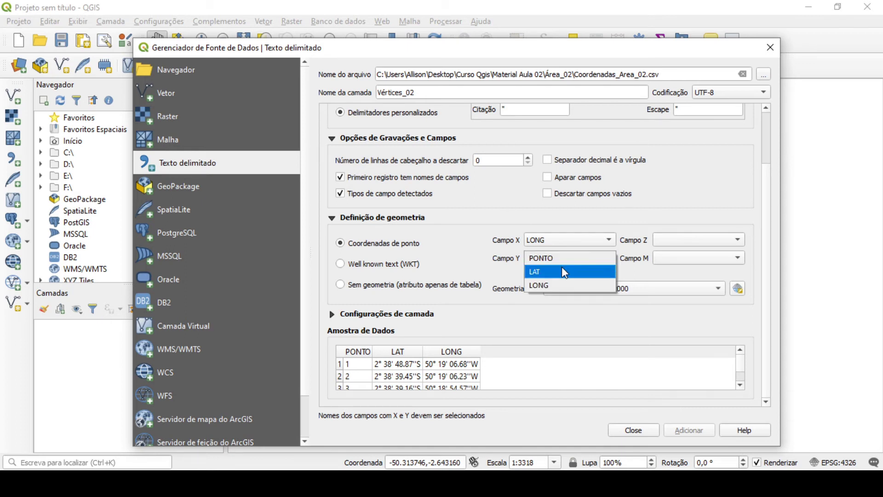
pyautogui.click(562, 266)
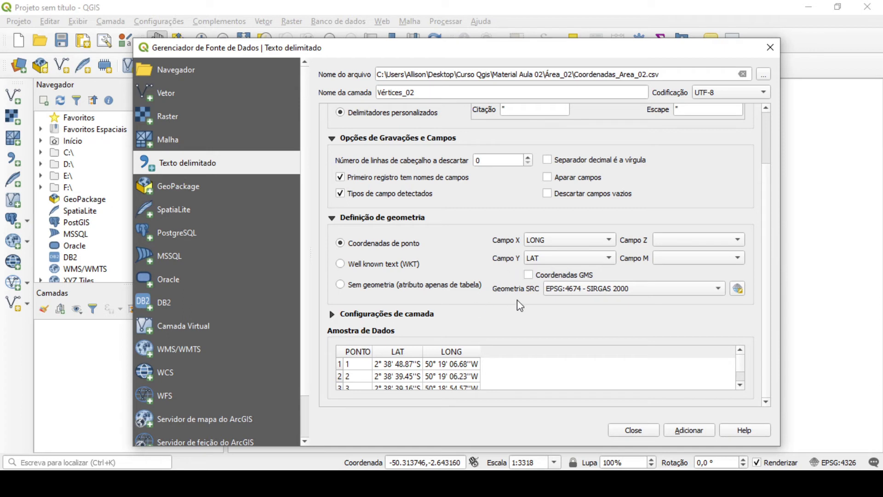
# Add the points layer with degree-minute-second coordinates (GMS) in EPSG:4674 - SIRGAS 2000, and close the data source manager
pyautogui.click(678, 293)
pyautogui.click(627, 290)
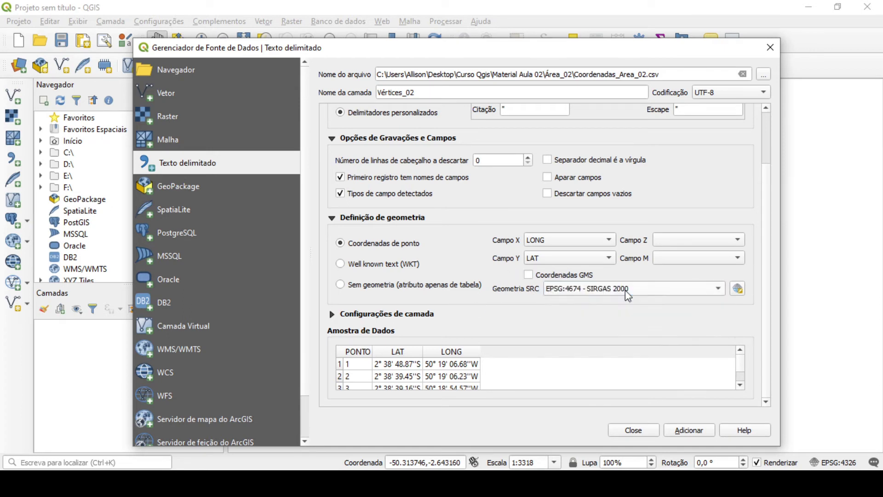
pyautogui.click(528, 275)
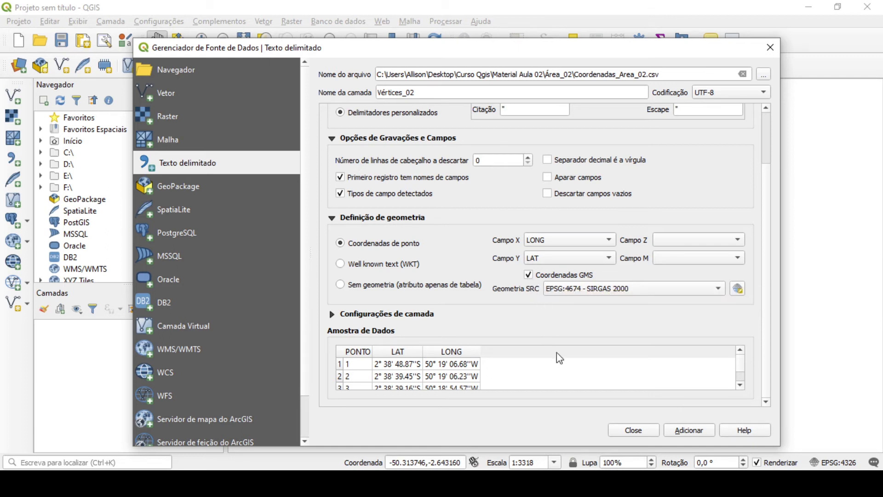
pyautogui.click(696, 434)
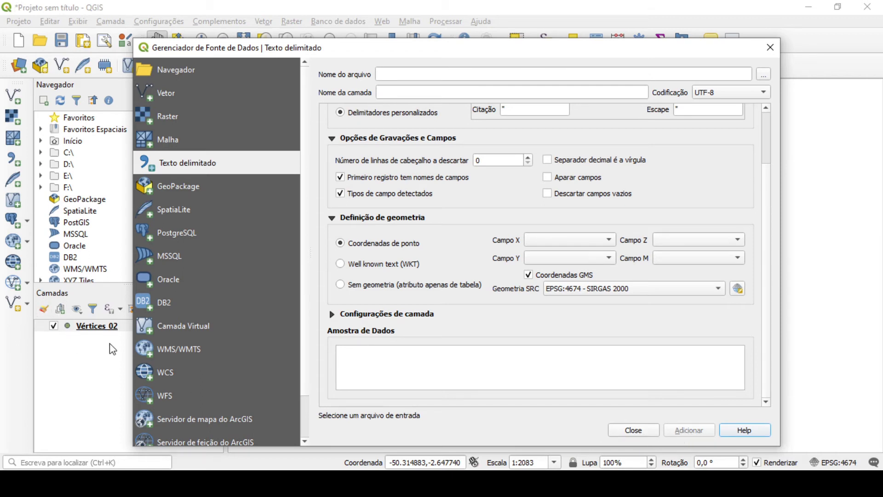
pyautogui.click(633, 431)
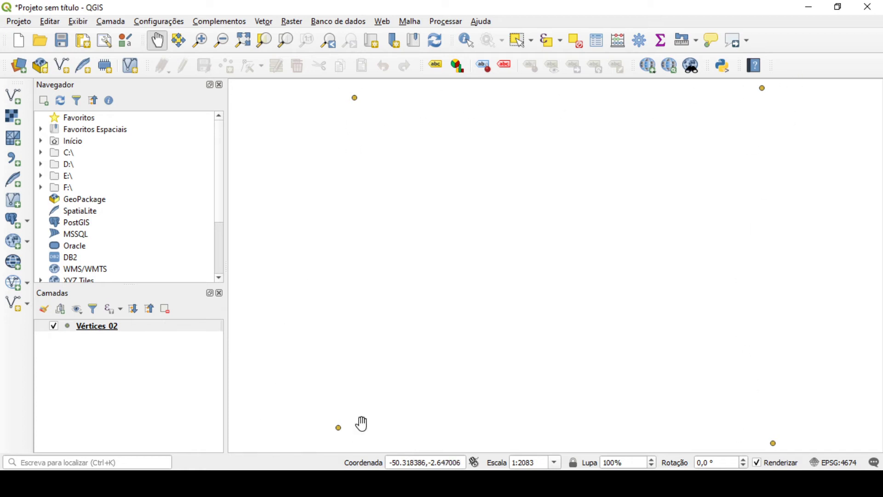
# Start a new shapefile layer and set its file to Area_02 in the Material Aula 02 > Área_02 folder
pyautogui.click(57, 72)
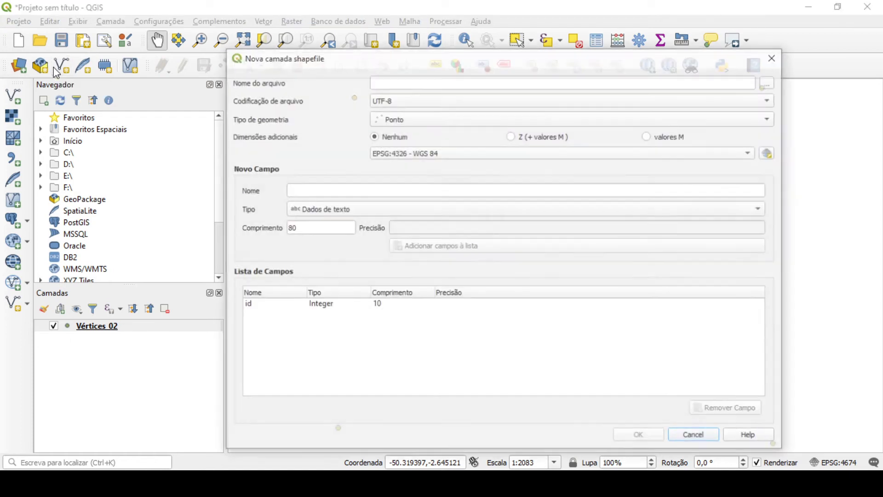
pyautogui.click(770, 82)
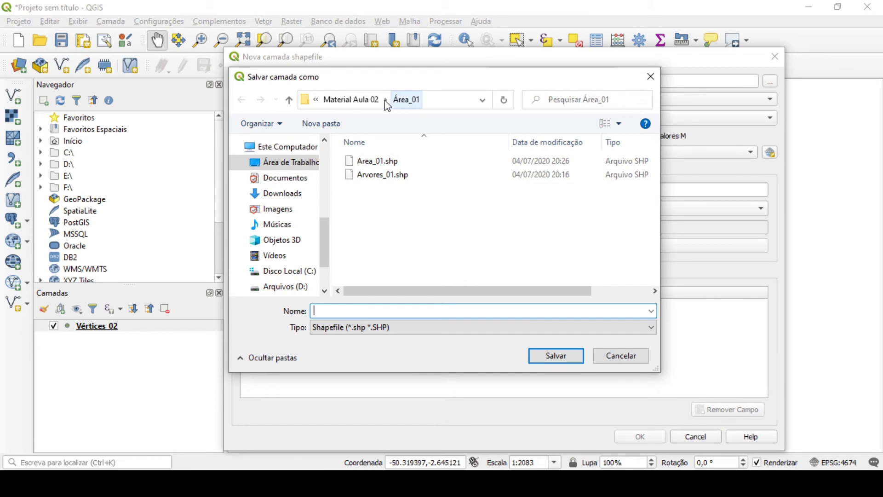
pyautogui.click(362, 104)
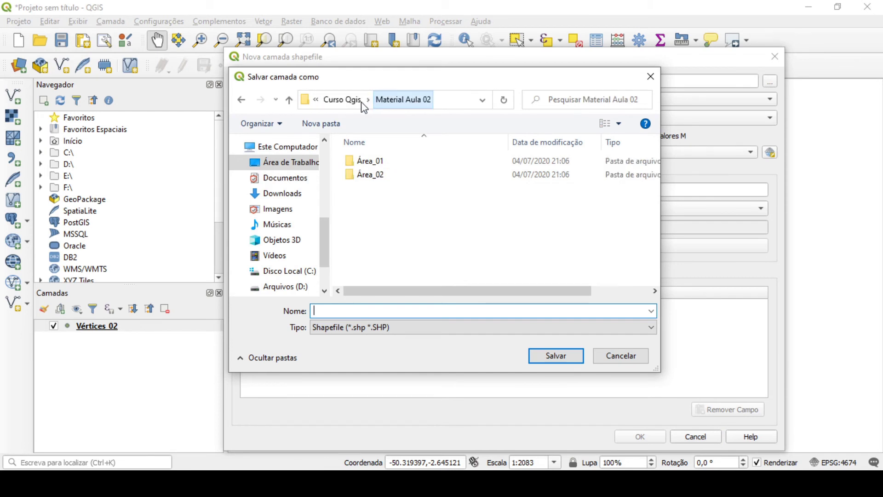
pyautogui.doubleClick(370, 175)
pyautogui.click(364, 310)
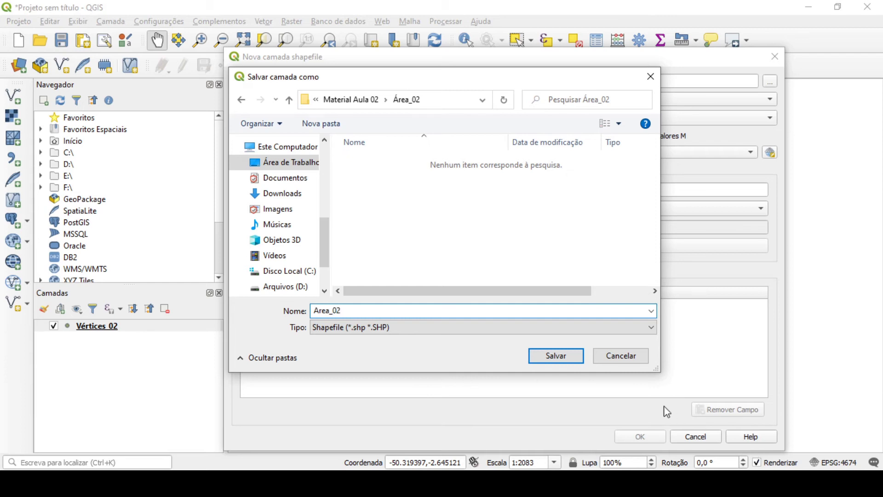
pyautogui.click(537, 356)
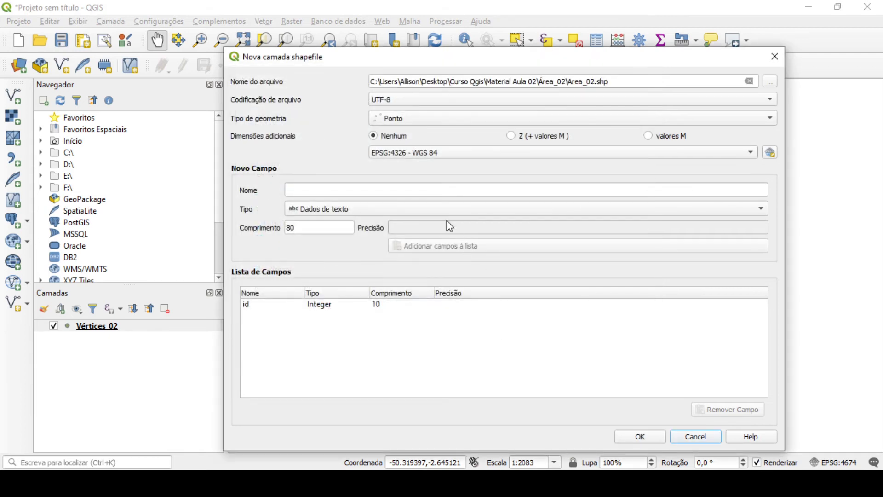
# Set the new shapefile's geometry type to polygon and its reference system to the project's EPSG:4674 - SIRGAS 2000
pyautogui.click(421, 123)
pyautogui.click(423, 159)
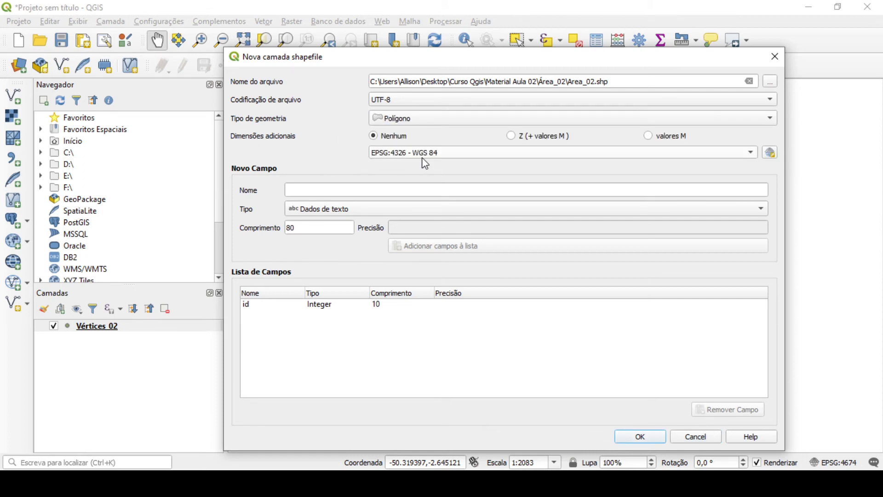
pyautogui.click(578, 155)
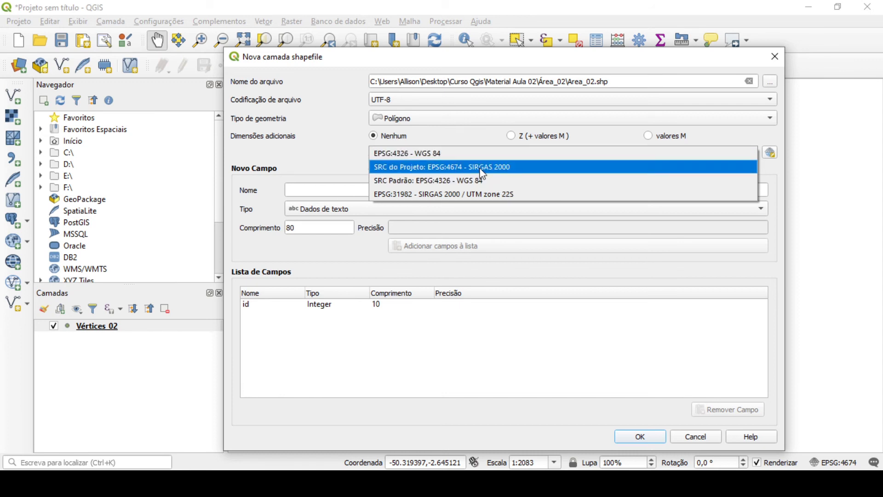
pyautogui.click(458, 168)
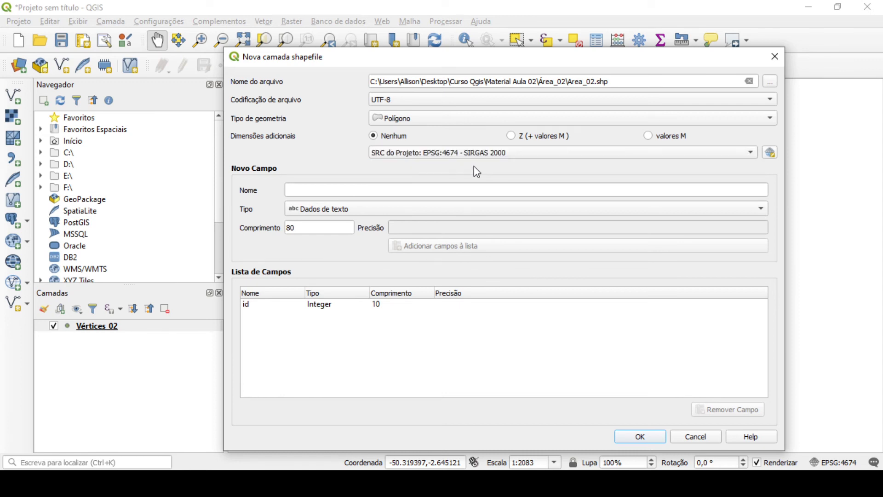
# Add a text field called Nome with length 10 to the shapefile and create the layer
pyautogui.click(362, 189)
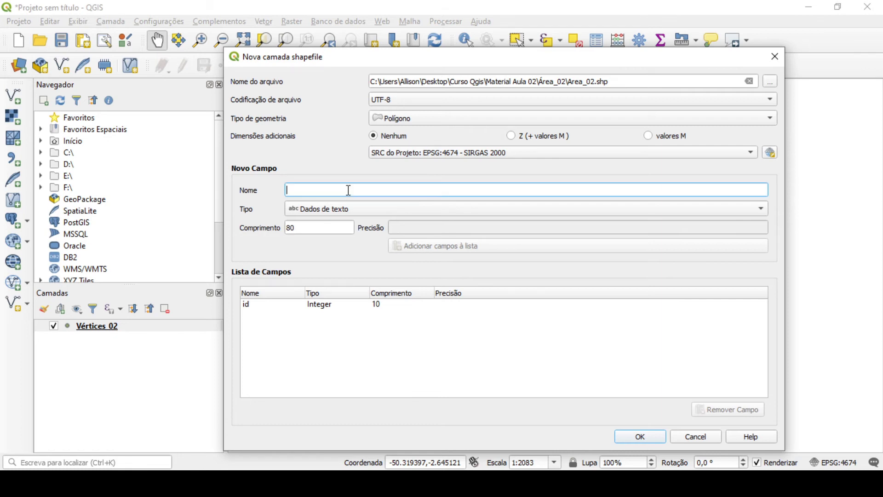
pyautogui.write('Nome')
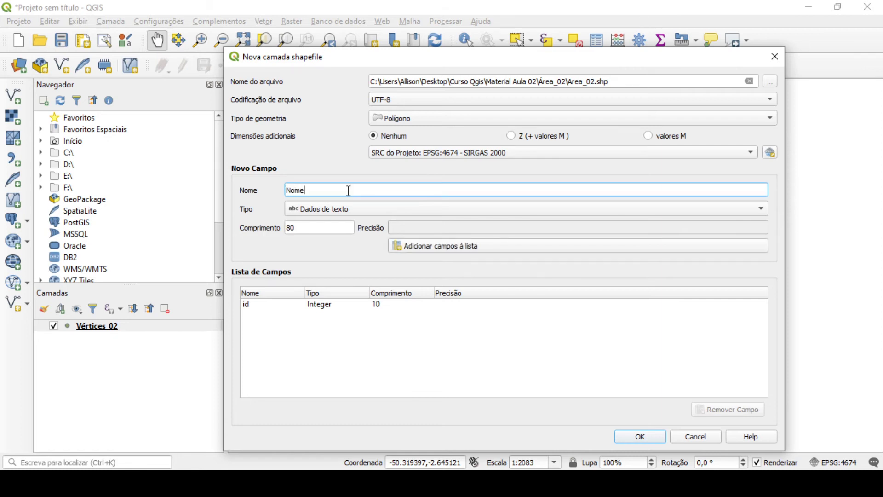
pyautogui.doubleClick(328, 228)
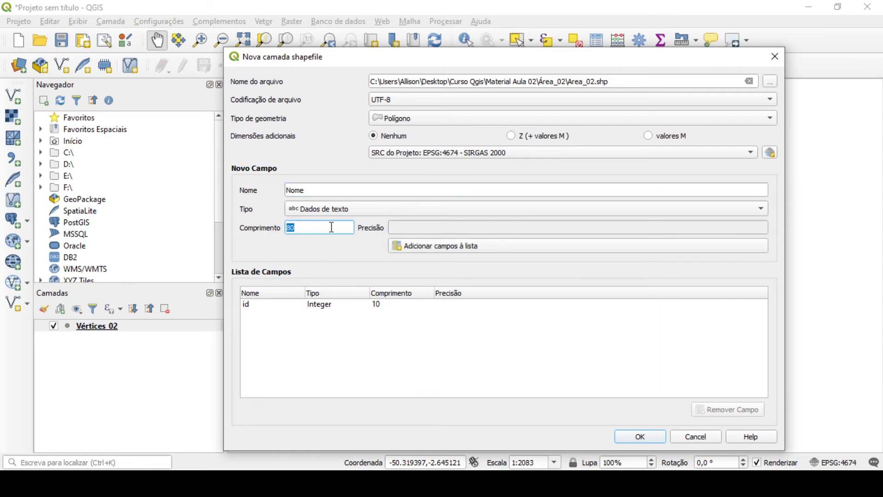
pyautogui.click(446, 249)
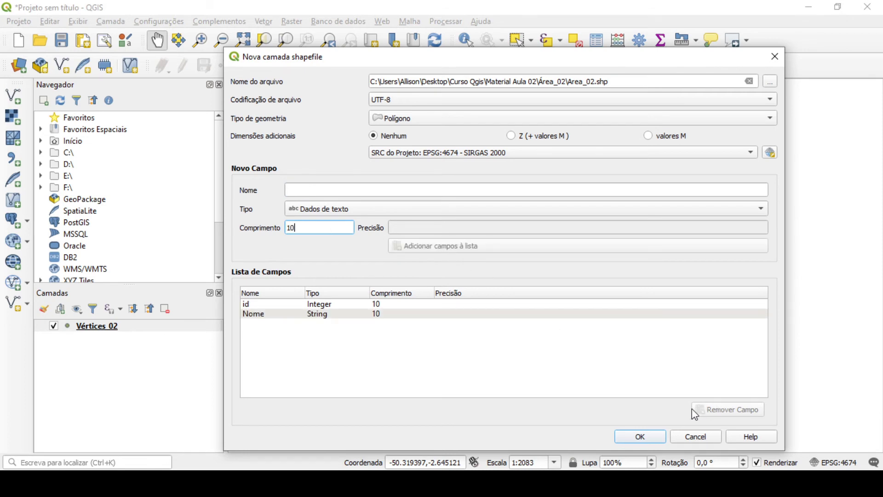
pyautogui.click(652, 439)
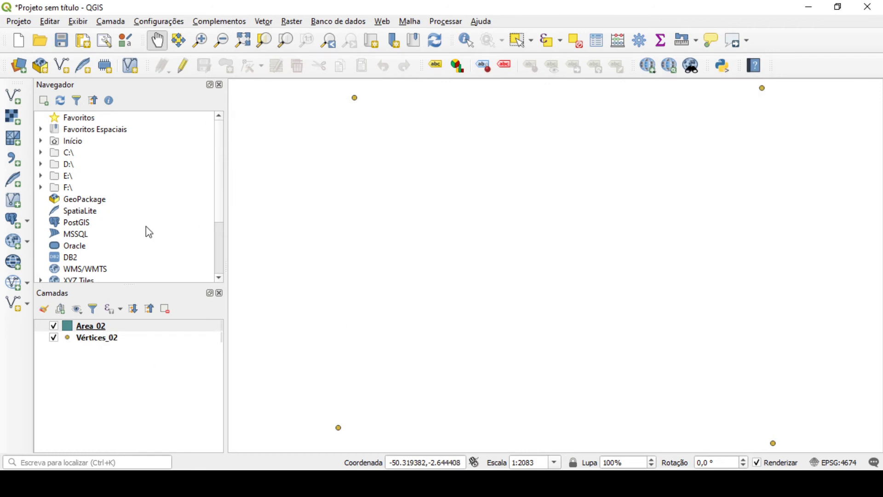
# Enable editing on the Area_02 layer and draw a four-sided polygon connecting the four Vértices_02 points
pyautogui.click(182, 72)
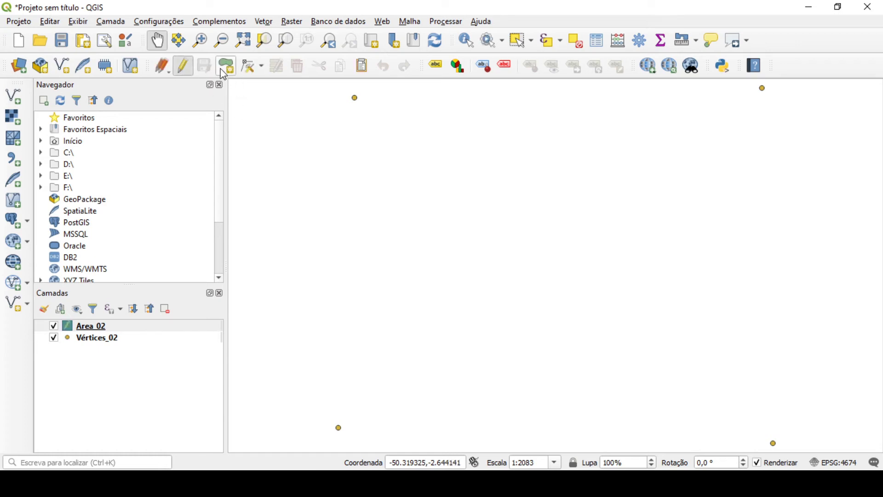
pyautogui.click(225, 69)
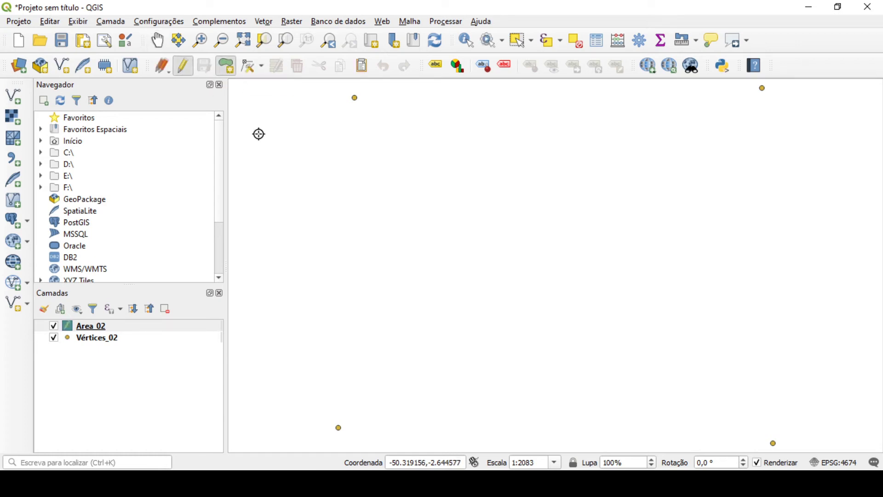
pyautogui.click(355, 98)
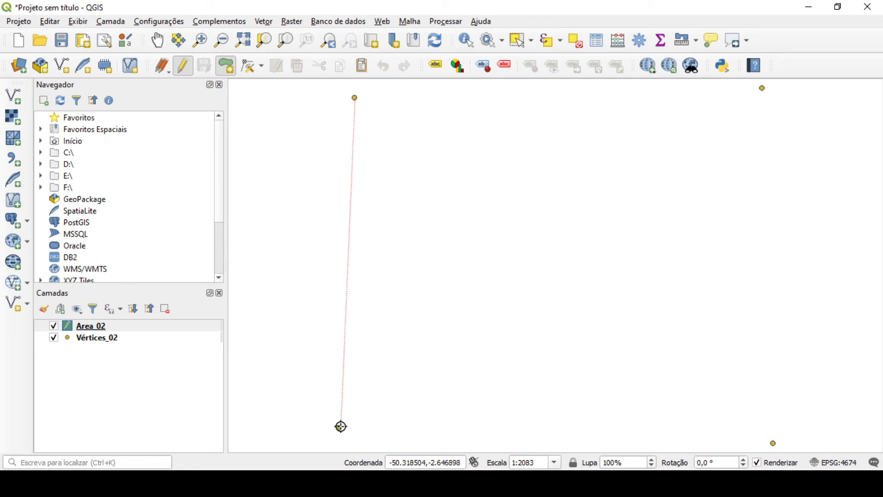
pyautogui.click(339, 428)
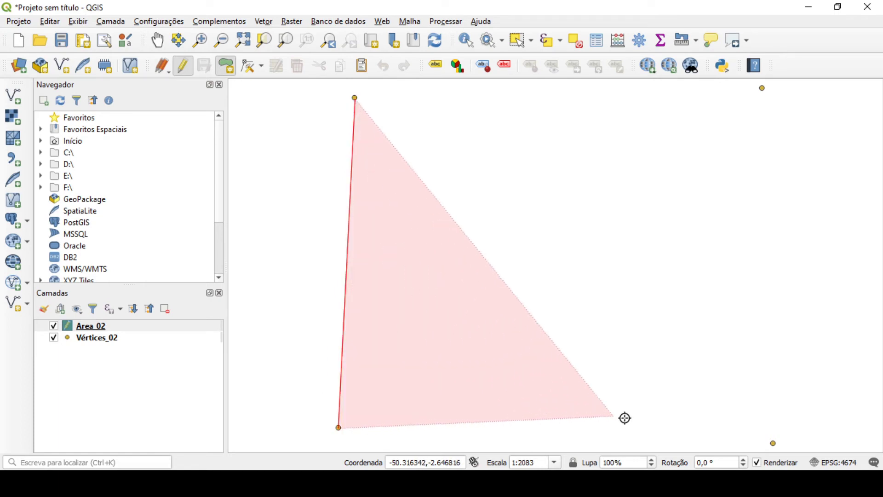
pyautogui.click(773, 443)
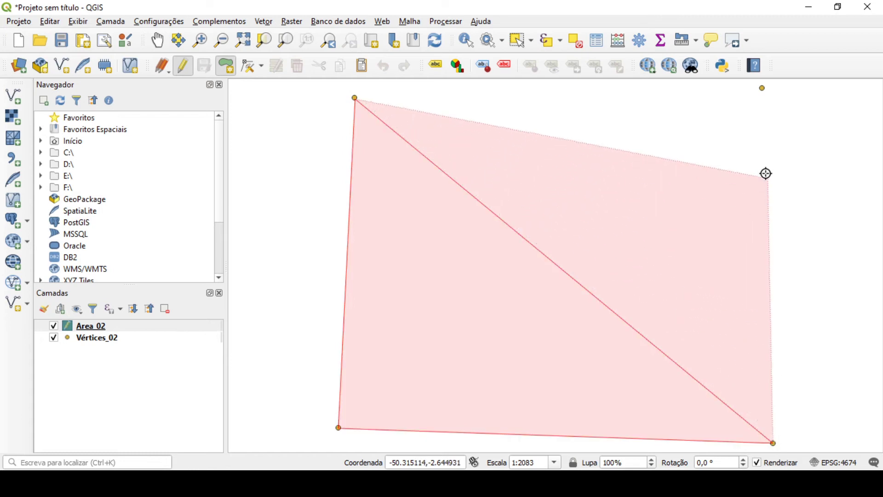
pyautogui.click(762, 88)
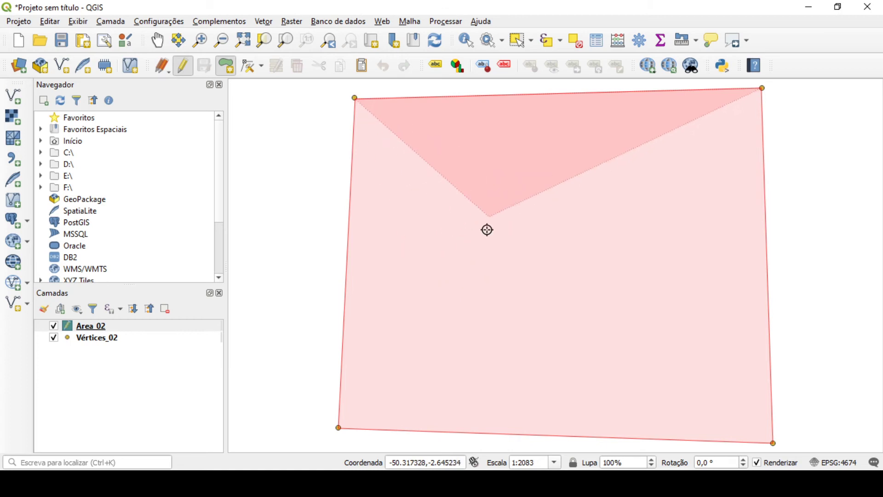
pyautogui.rightClick(511, 222)
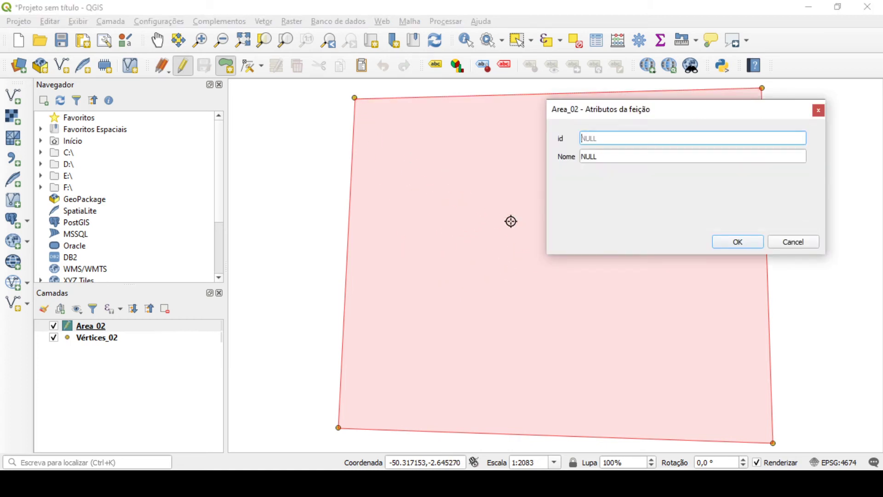
# Give the new polygon the id 1 and the Nome Area_02
pyautogui.write('1')
pyautogui.click(609, 152)
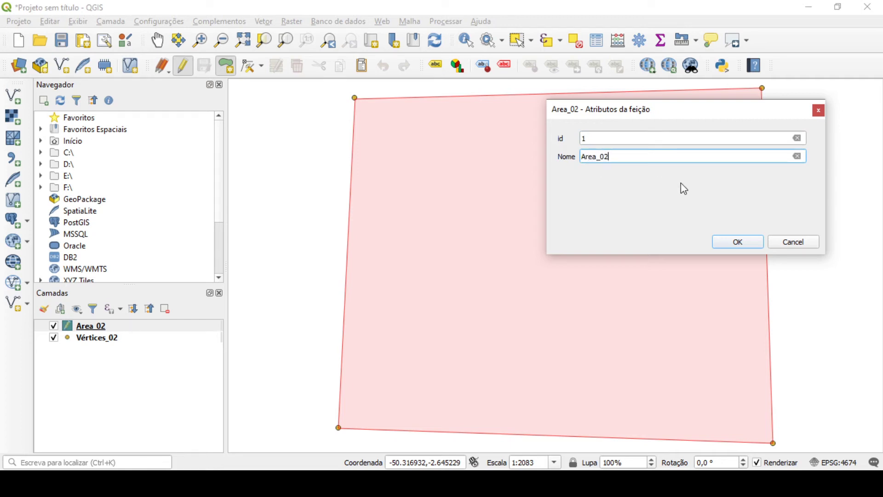
pyautogui.click(739, 244)
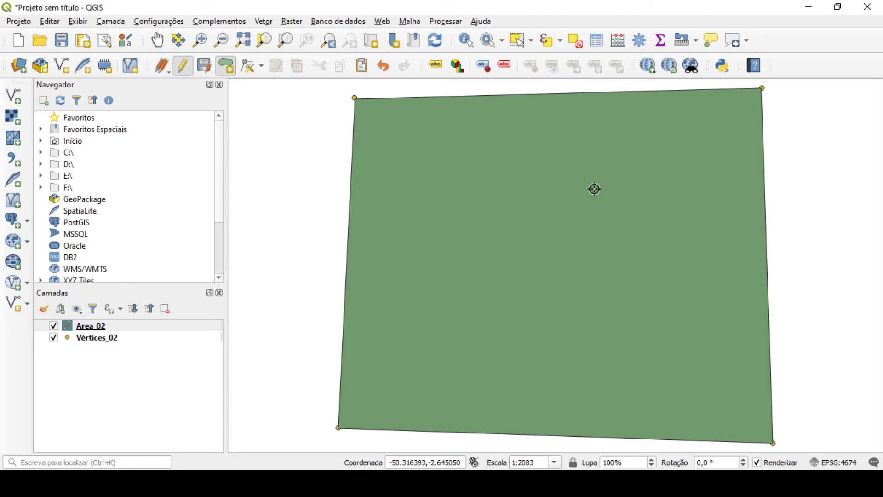
# Stop editing the Area_02 layer and save its changes
pyautogui.click(183, 74)
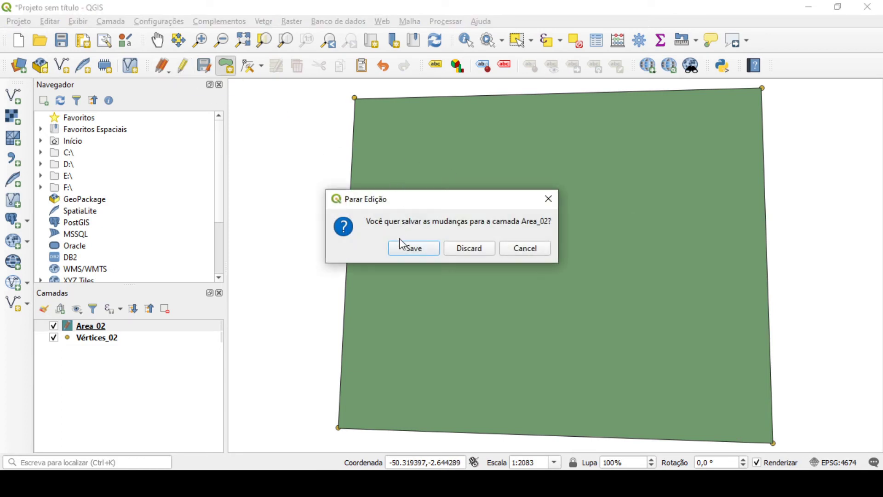
pyautogui.click(412, 249)
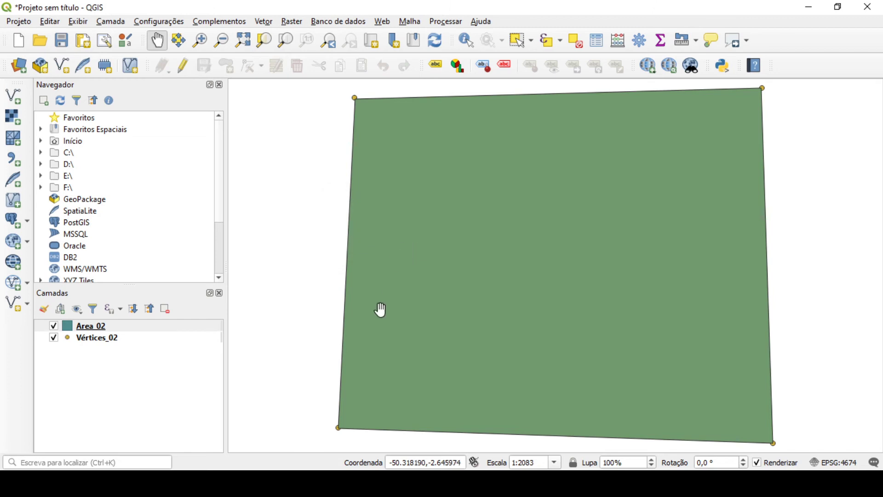
# Remove the Vértices_02 layer from the project
pyautogui.click(110, 339)
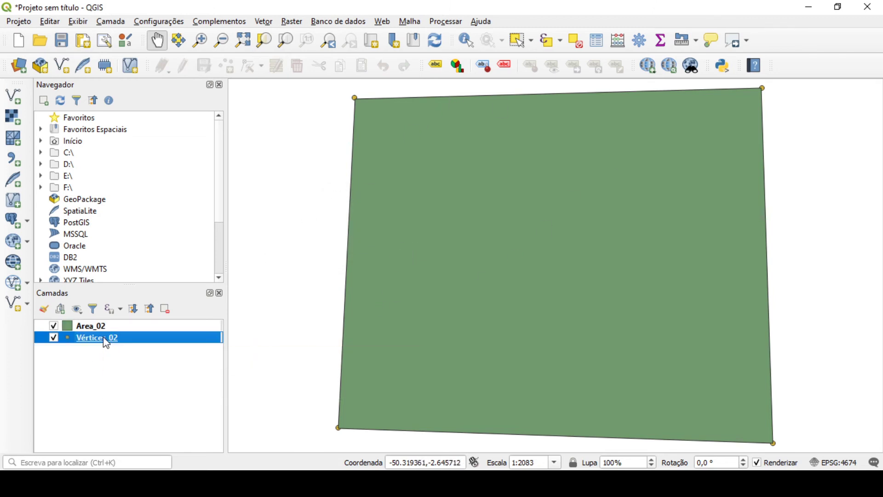
pyautogui.rightClick(134, 340)
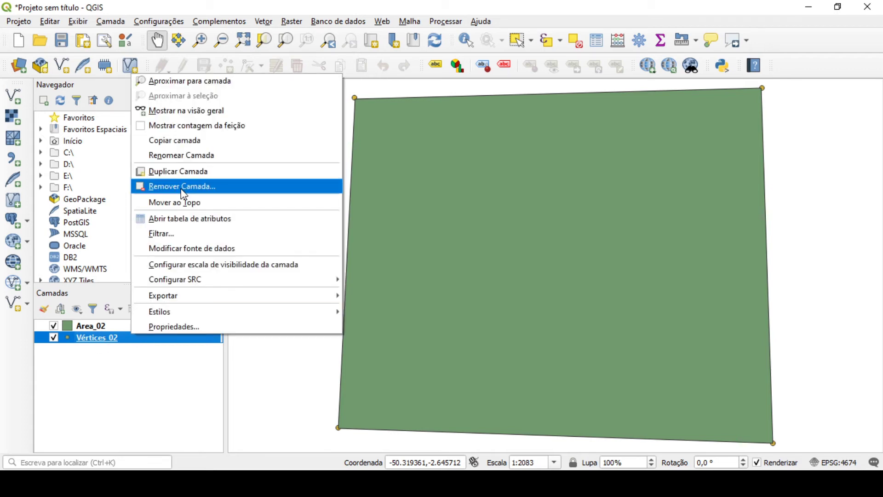
pyautogui.click(157, 372)
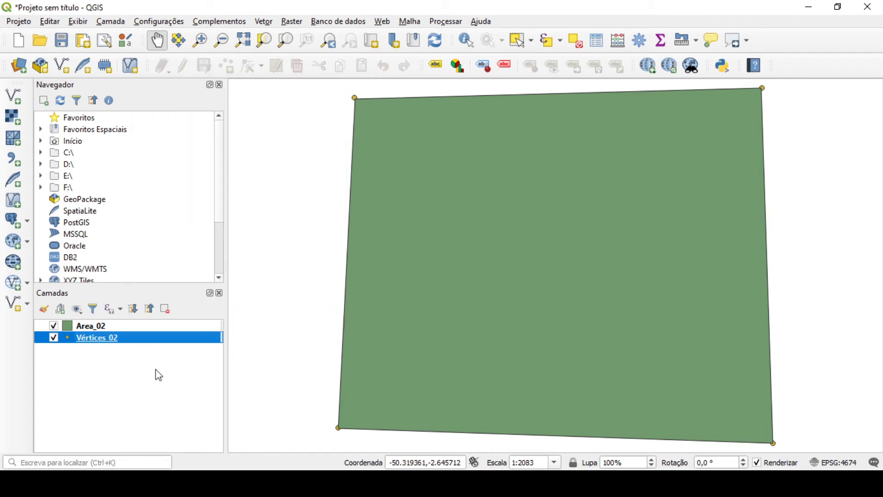
pyautogui.click(121, 345)
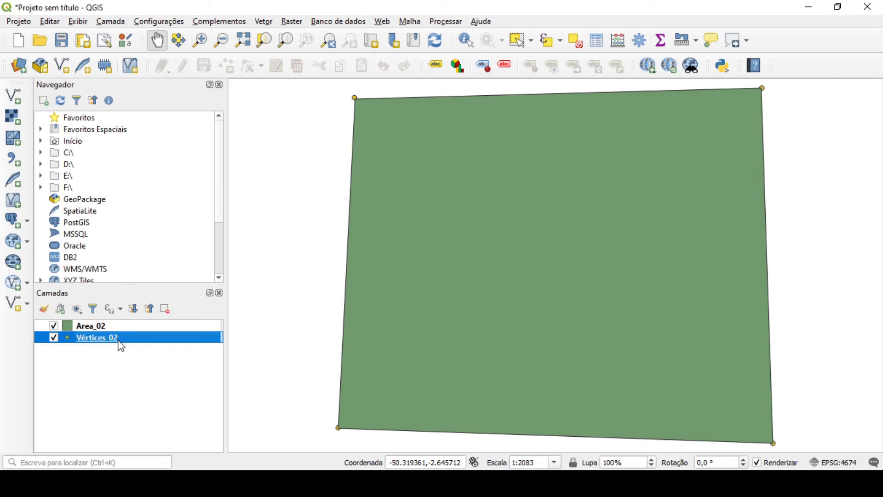
pyautogui.click(166, 309)
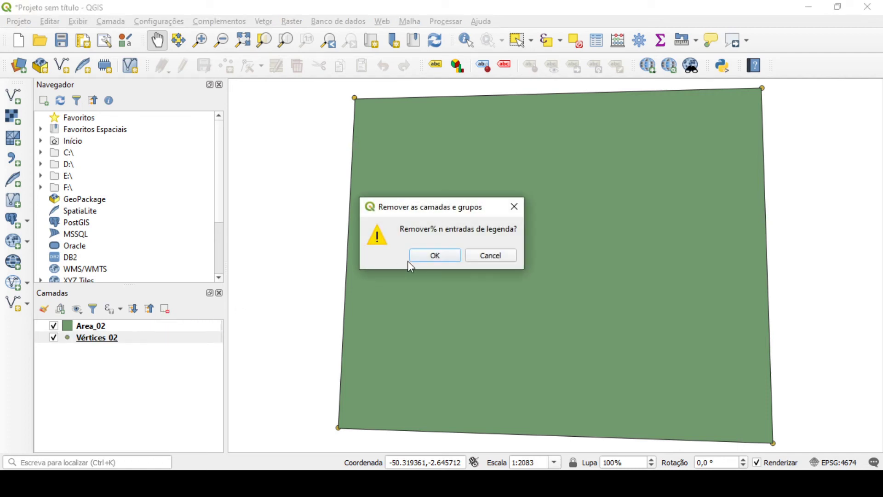
pyautogui.click(436, 255)
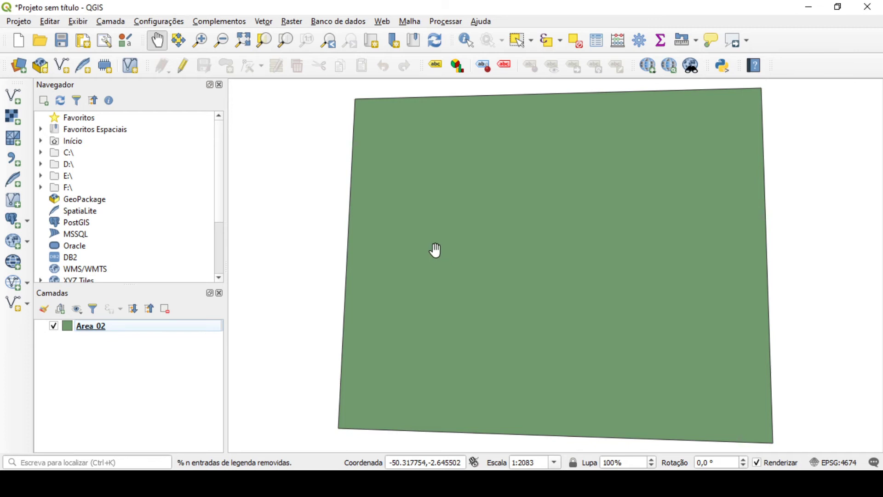
# Switch to the Área_02 folder in File Explorer and open Árvores_02.xlsx in LibreOffice Calc
pyautogui.scroll(-2, 601, 207)
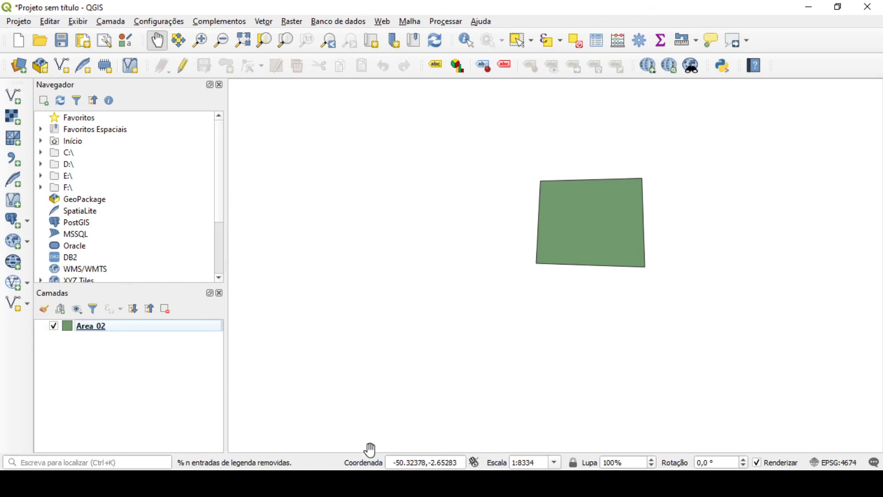
pyautogui.click(368, 483)
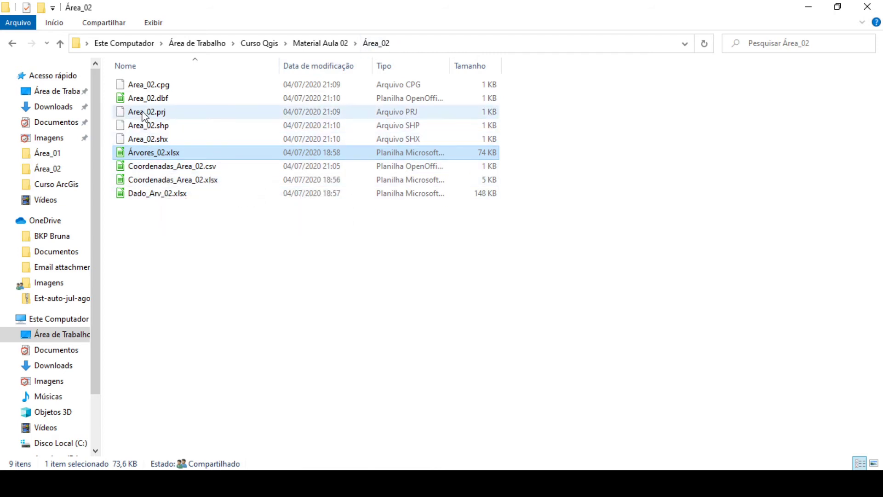
pyautogui.doubleClick(148, 155)
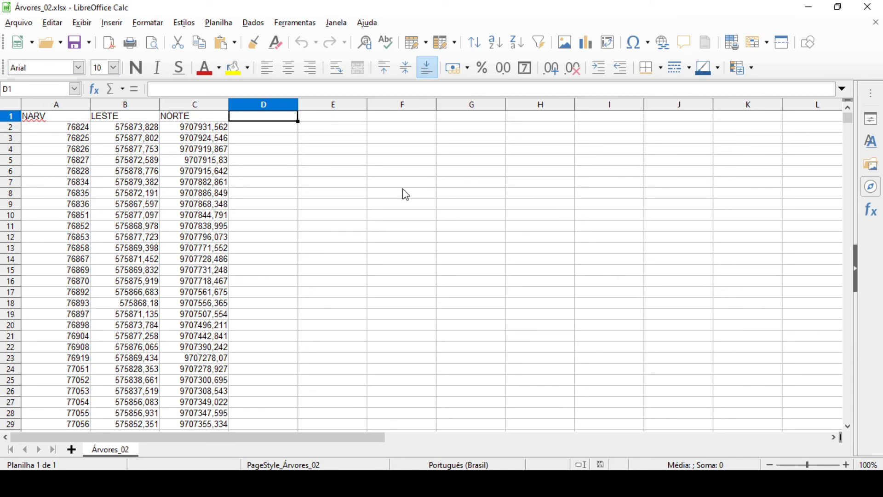
# Save the spreadsheet as Árvores_02.csv in Texto CSV format with UTF-8 characters and semicolon field delimiter, and close it
pyautogui.click(19, 24)
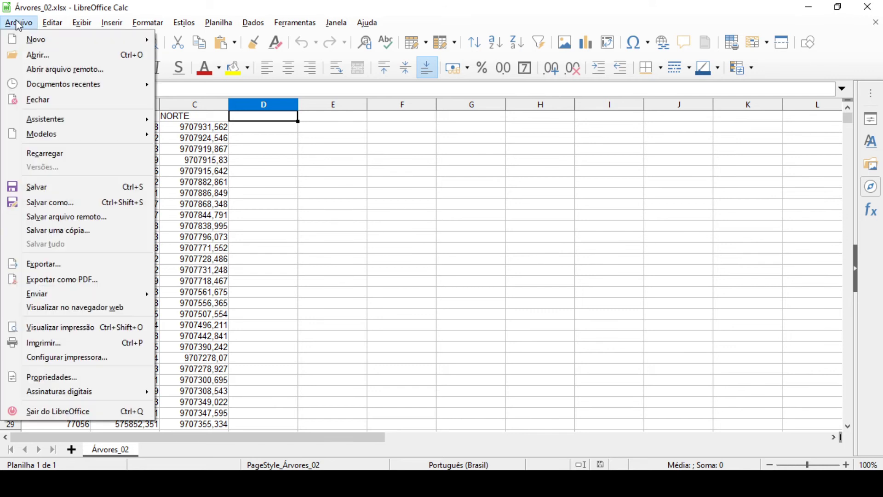
pyautogui.click(53, 204)
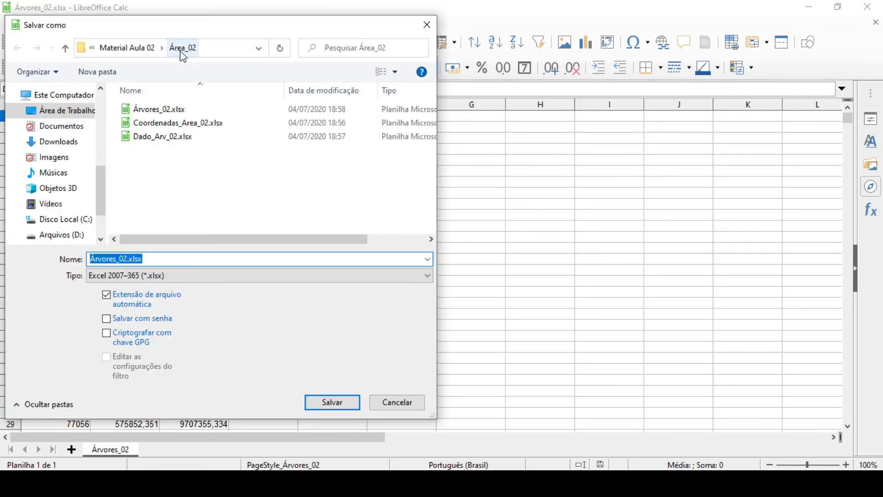
pyautogui.click(133, 276)
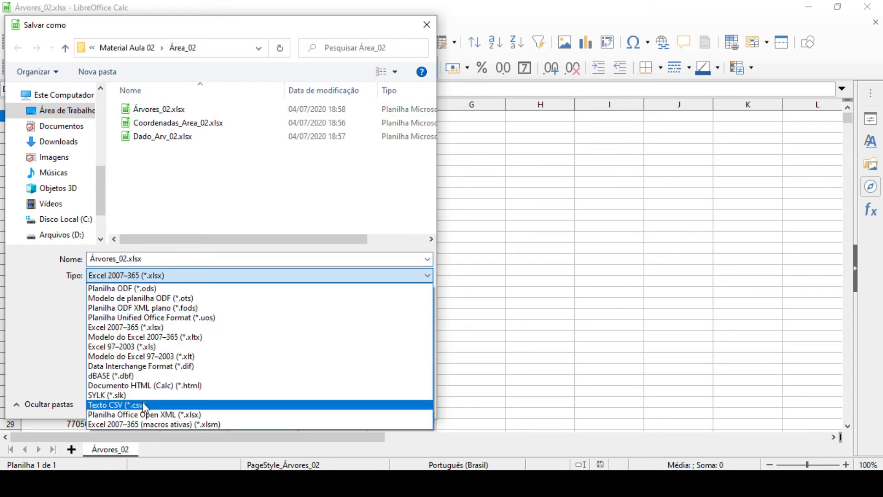
pyautogui.click(143, 404)
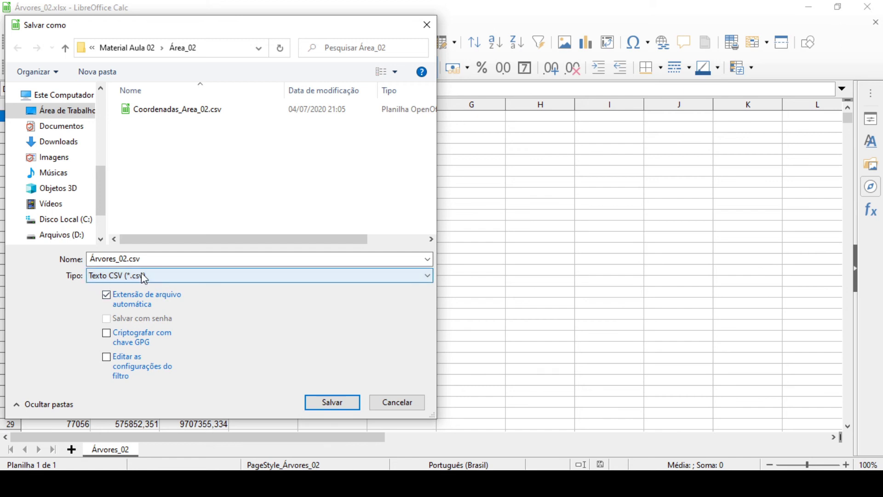
pyautogui.click(337, 403)
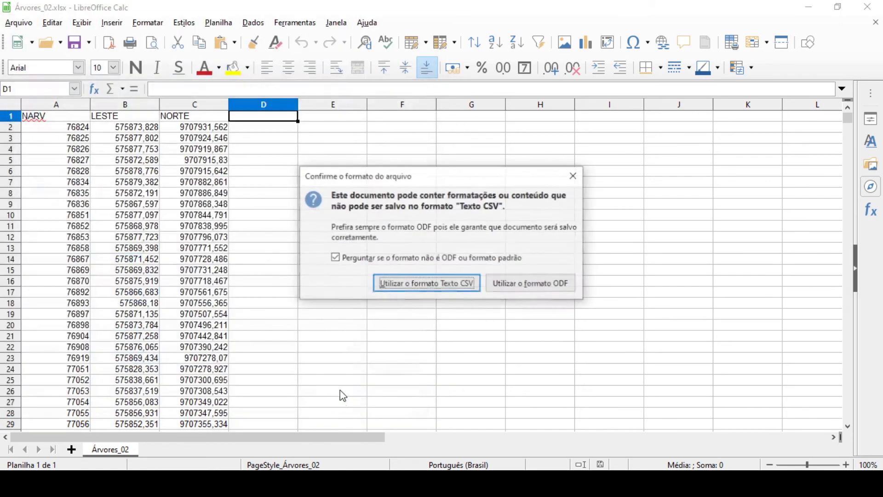
pyautogui.click(434, 289)
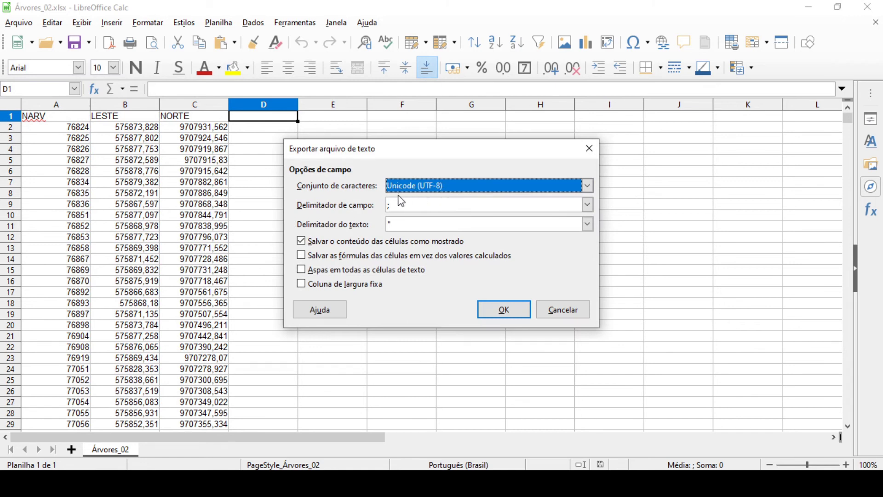
pyautogui.click(506, 312)
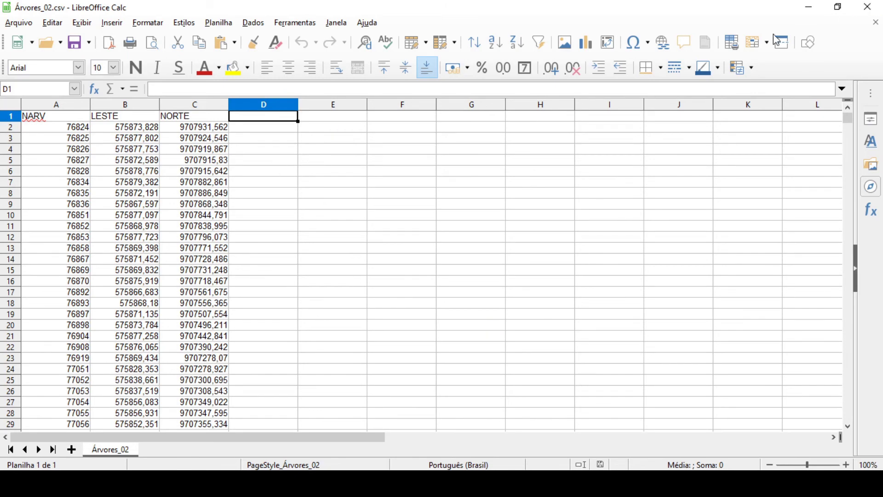
pyautogui.click(869, 6)
# Switch back to QGIS and load Árvores_02.csv from the Área_02 folder as the source of a new delimited text layer
pyautogui.click(623, 483)
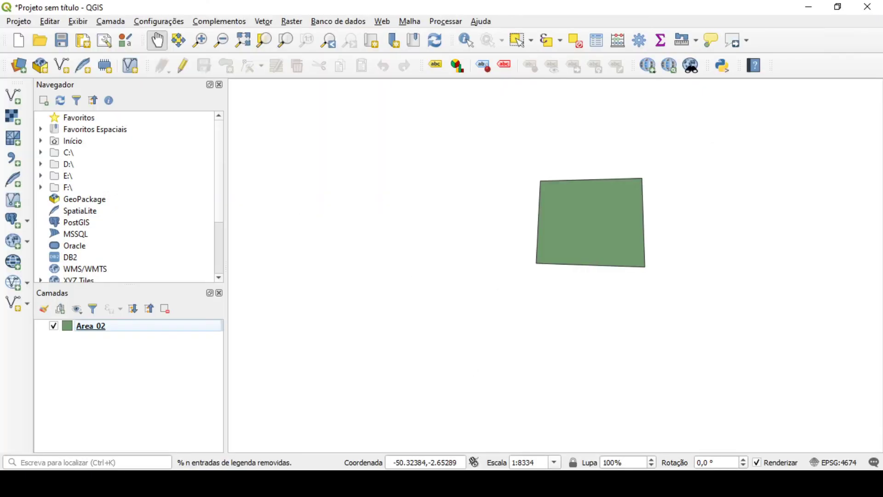
pyautogui.click(12, 161)
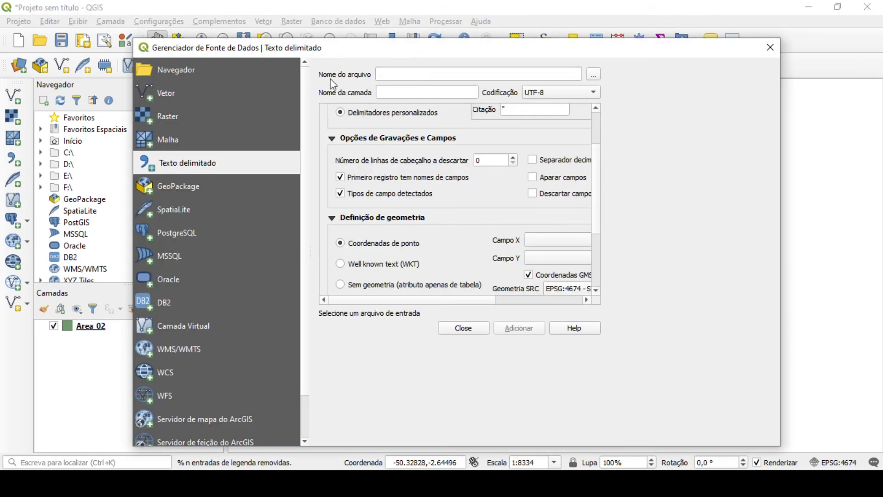
pyautogui.click(594, 74)
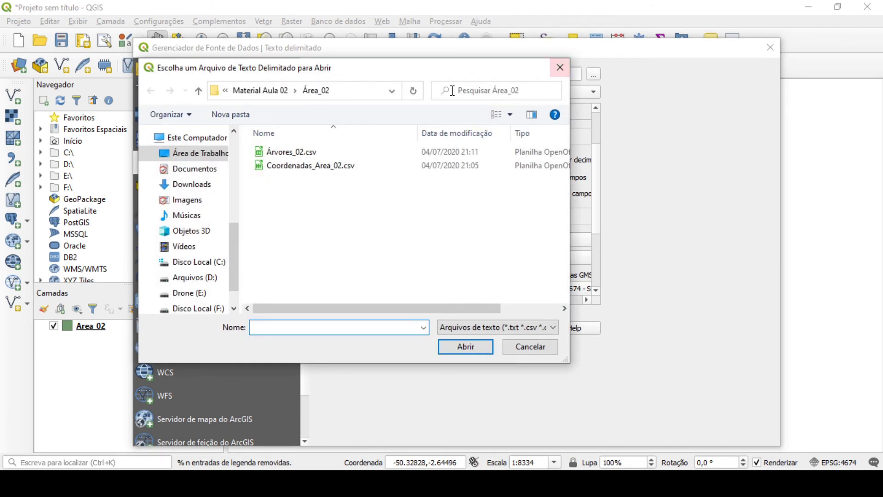
pyautogui.click(298, 155)
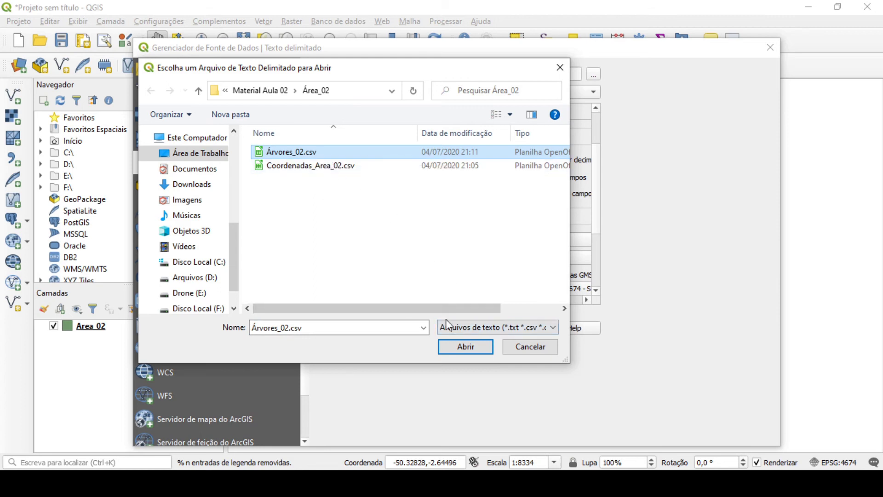
pyautogui.click(465, 346)
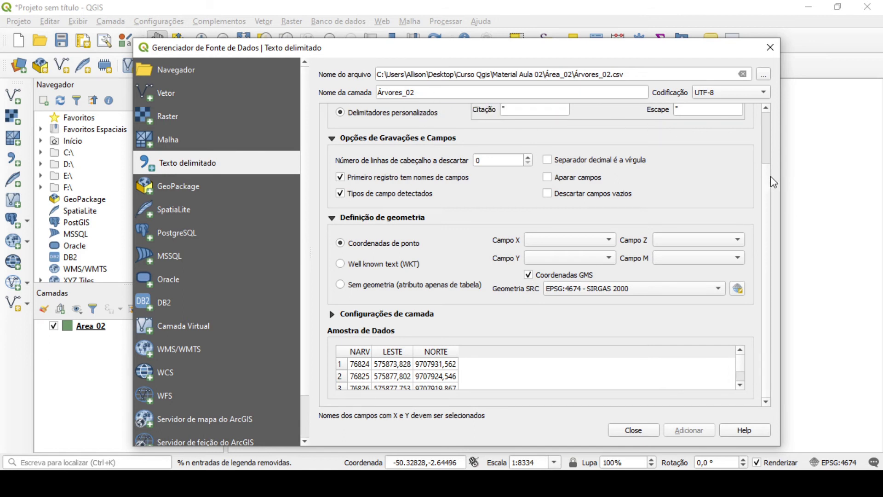
pyautogui.scroll(3, 768, 136)
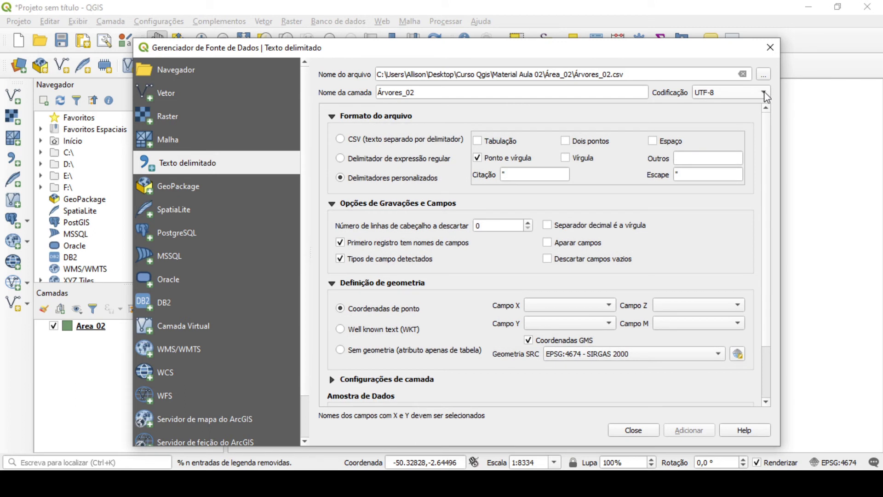
pyautogui.click(763, 91)
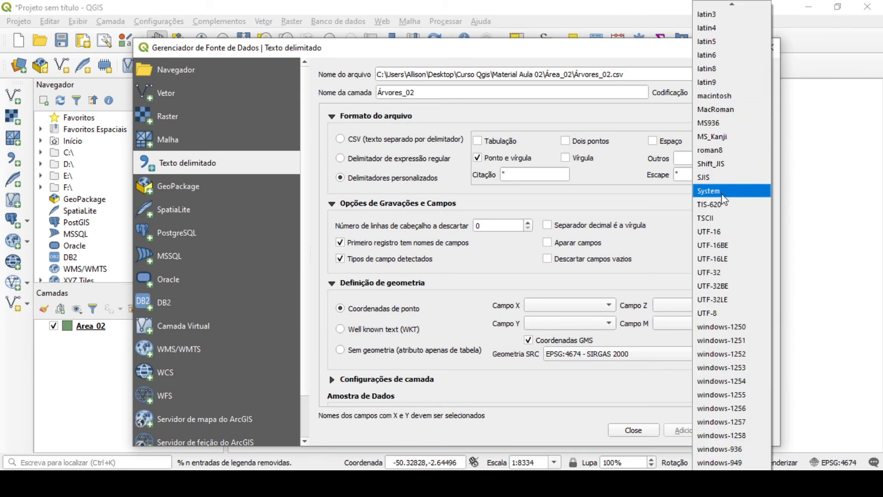
pyautogui.click(644, 115)
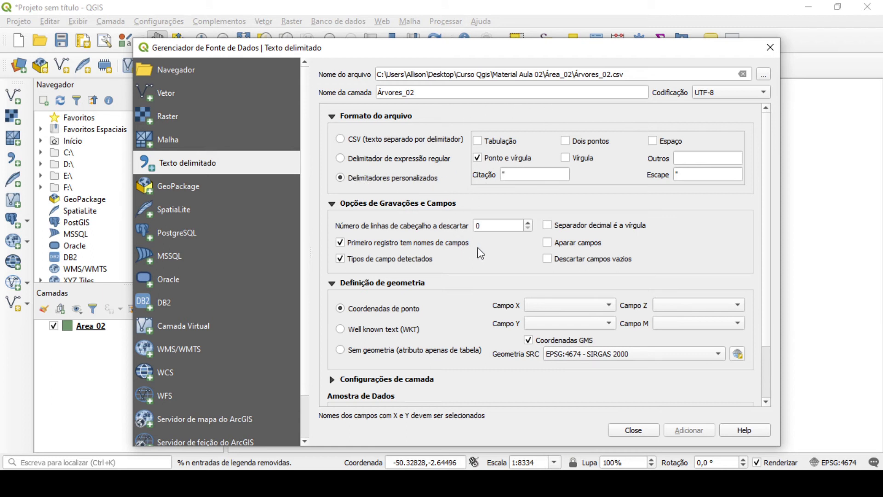
# Make the comma the decimal separator and set the number of header lines to discard to 0 for the Árvores_02 import
pyautogui.scroll(-2, 486, 278)
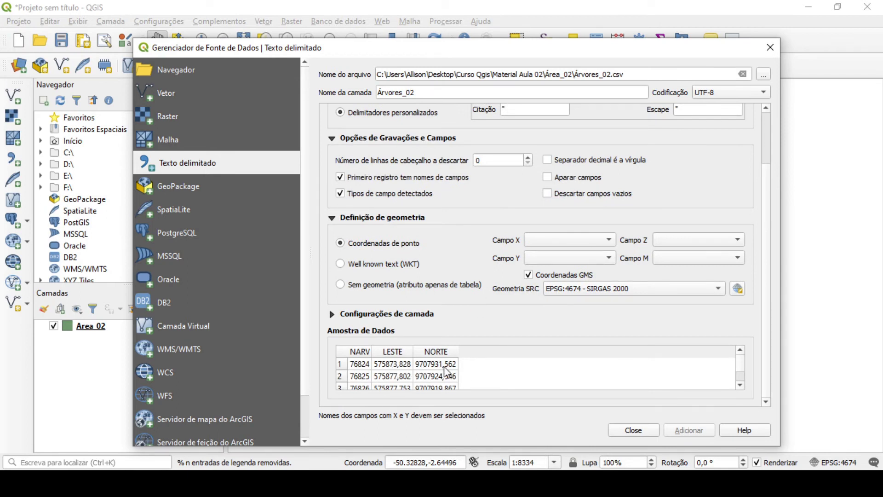
pyautogui.scroll(3, 491, 239)
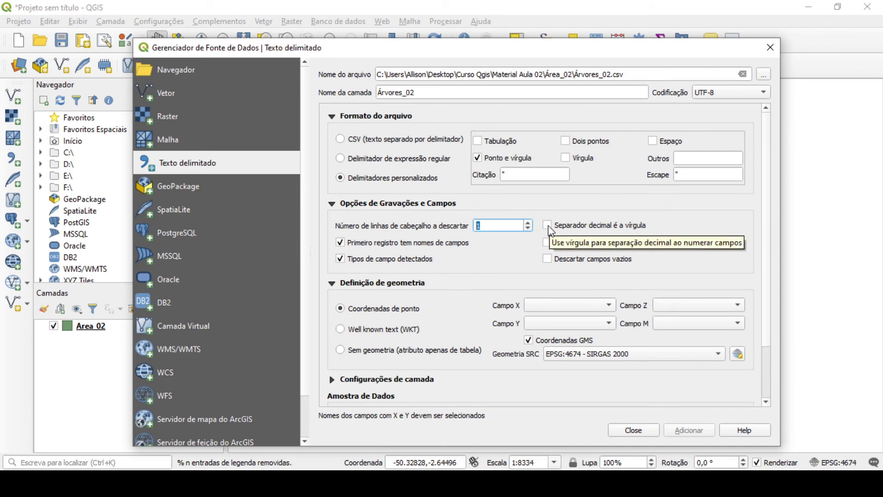
pyautogui.click(546, 226)
pyautogui.scroll(-2, 468, 280)
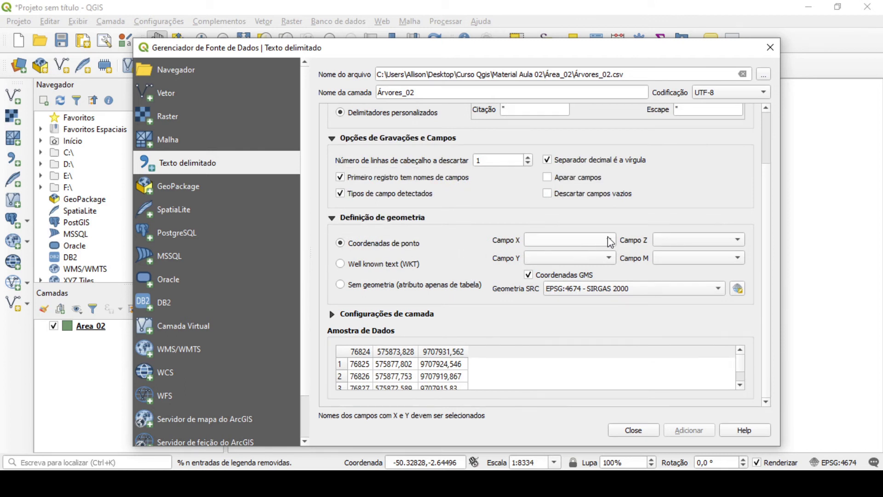
pyautogui.scroll(3, 490, 363)
pyautogui.scroll(-3, 474, 364)
pyautogui.click(528, 163)
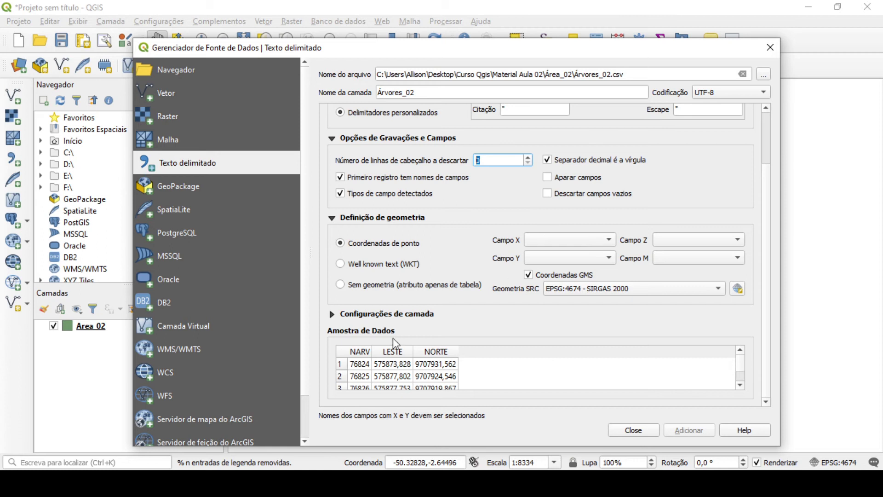
# Assign LESTE as the X field and NORTE as the Y field, and turn off degrees/minutes/seconds coordinates
pyautogui.click(535, 241)
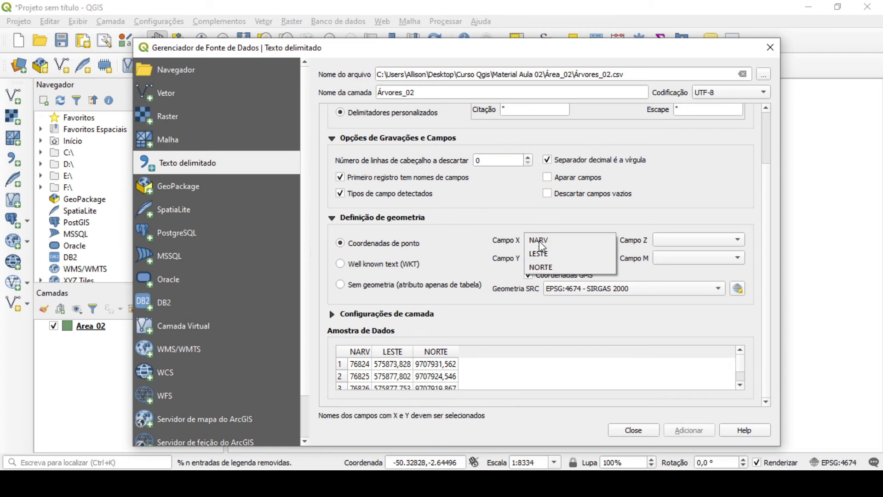
pyautogui.click(543, 256)
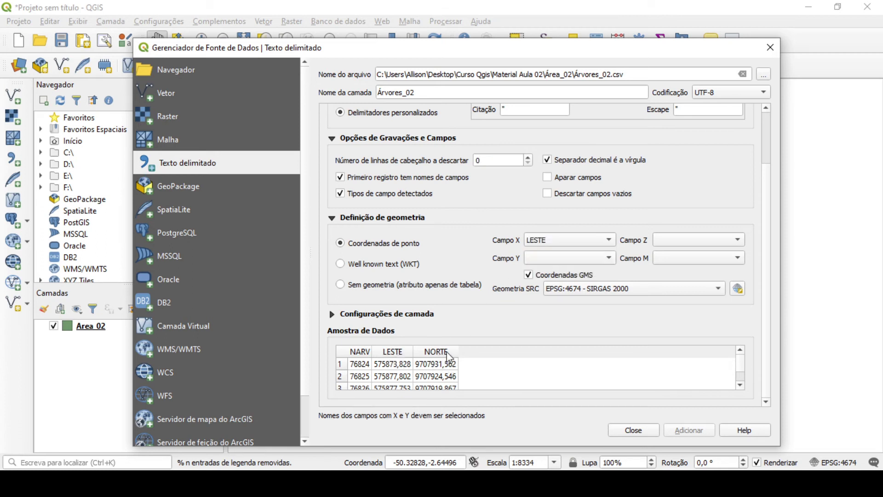
pyautogui.click(574, 258)
pyautogui.click(568, 281)
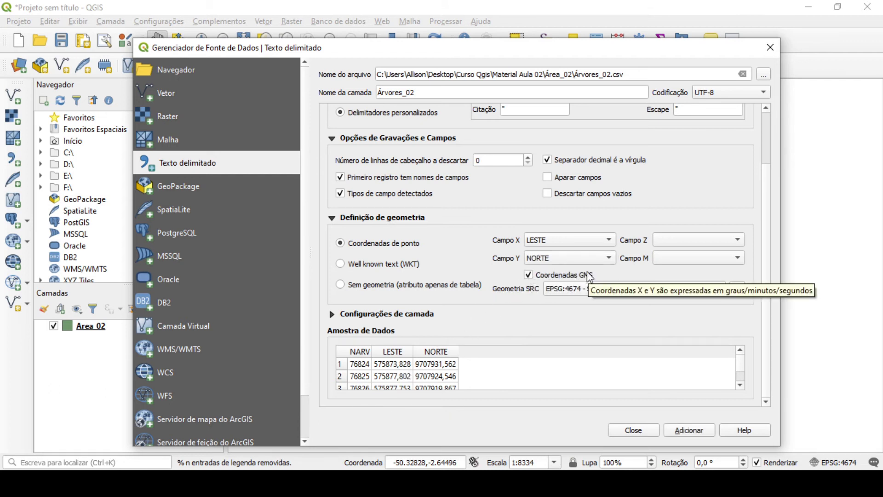
pyautogui.click(529, 274)
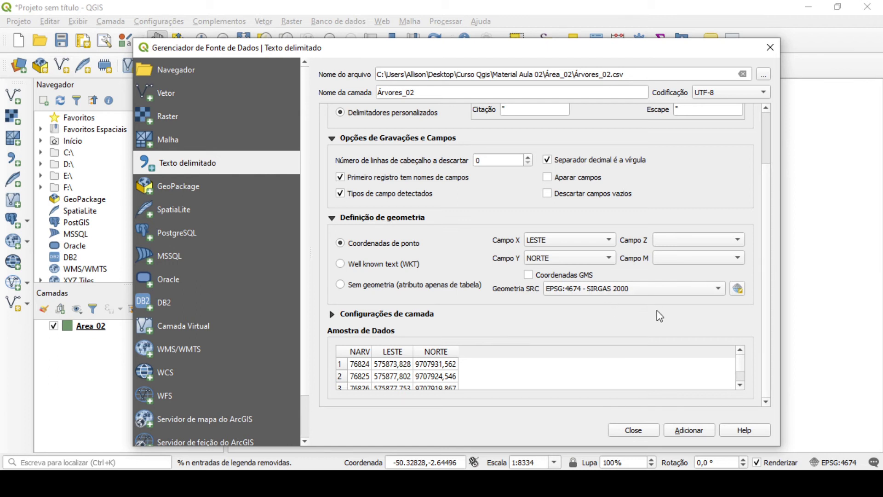
# Set the geometry coordinate system of the Árvores_02 import to SIRGAS 2000 / UTM zone 22S (EPSG:31982)
pyautogui.click(738, 290)
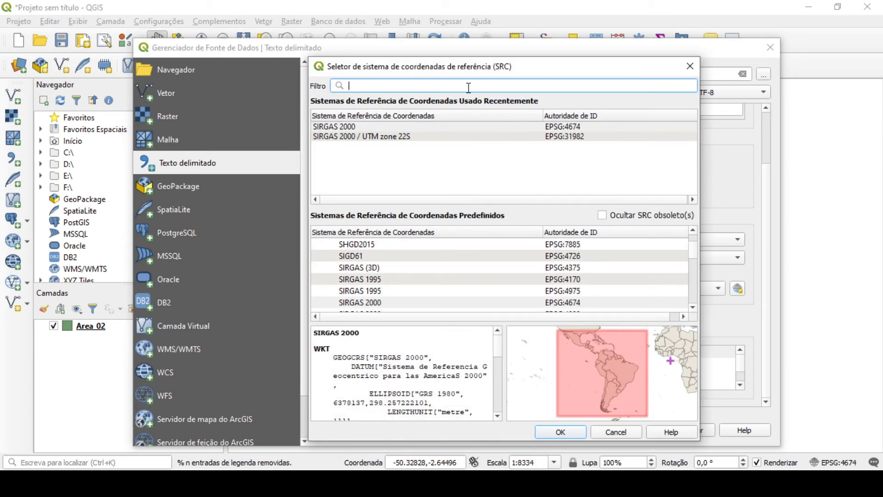
pyautogui.write('sir')
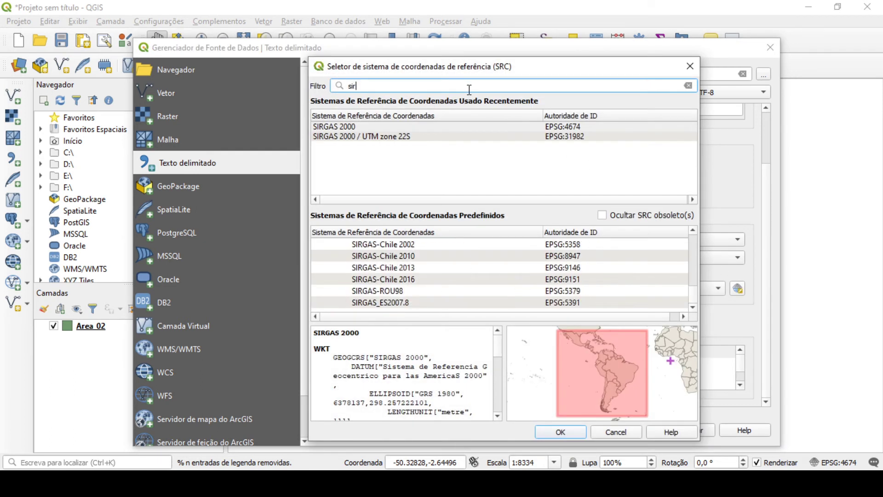
pyautogui.write('gas 200')
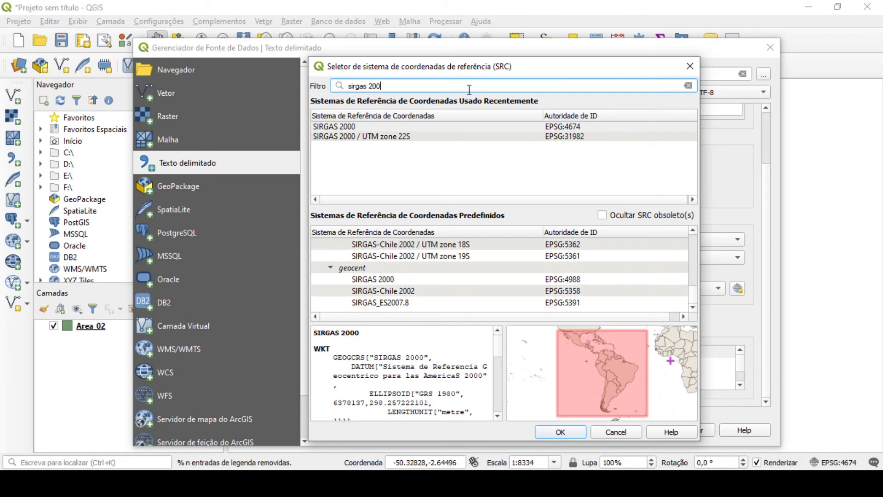
pyautogui.write('0/')
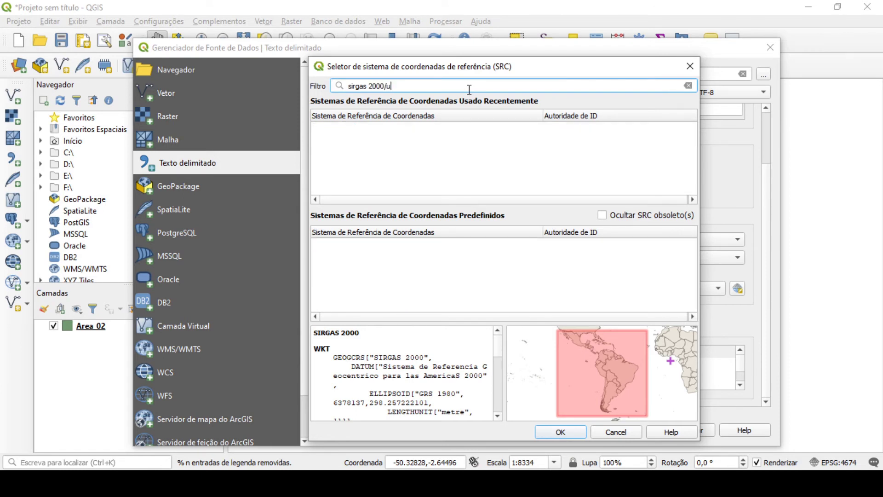
pyautogui.press('BackSpace')
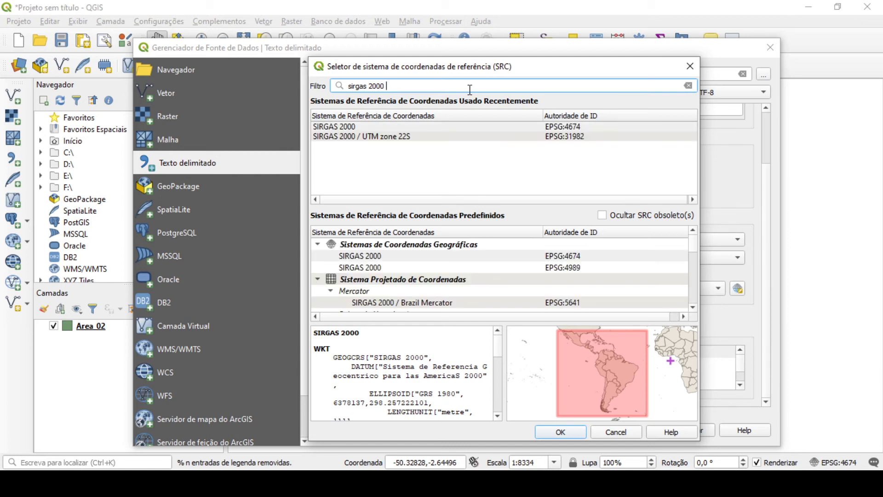
pyautogui.write('/')
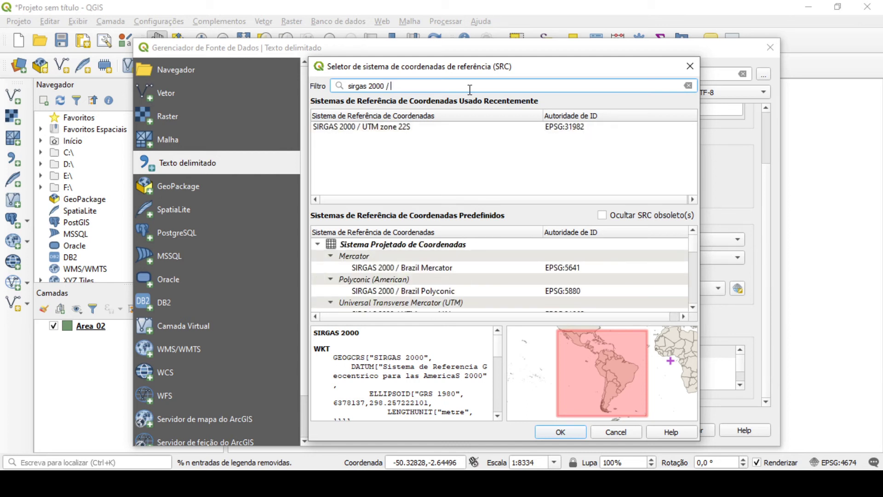
pyautogui.write('utm zone')
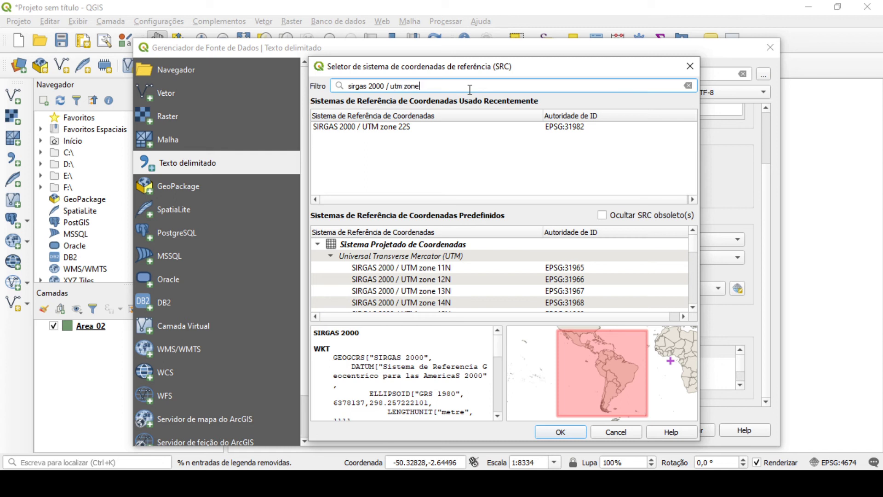
pyautogui.write(' 22')
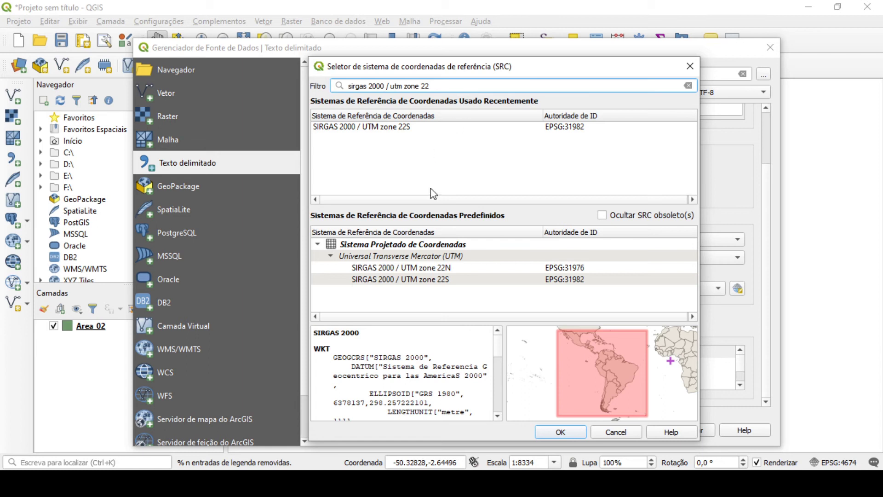
pyautogui.click(449, 281)
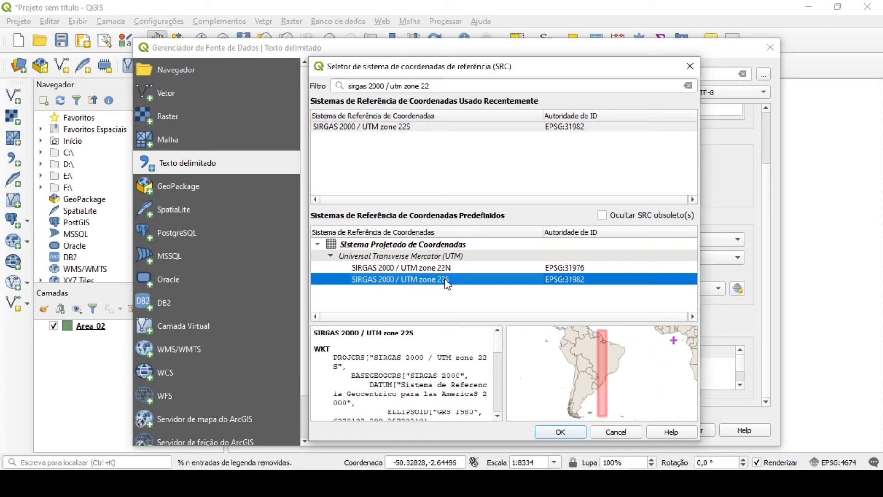
pyautogui.click(437, 87)
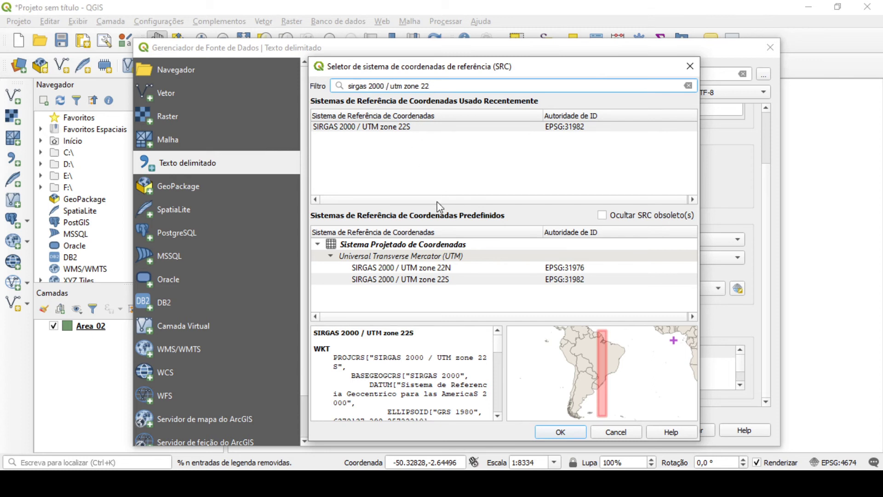
pyautogui.click(438, 279)
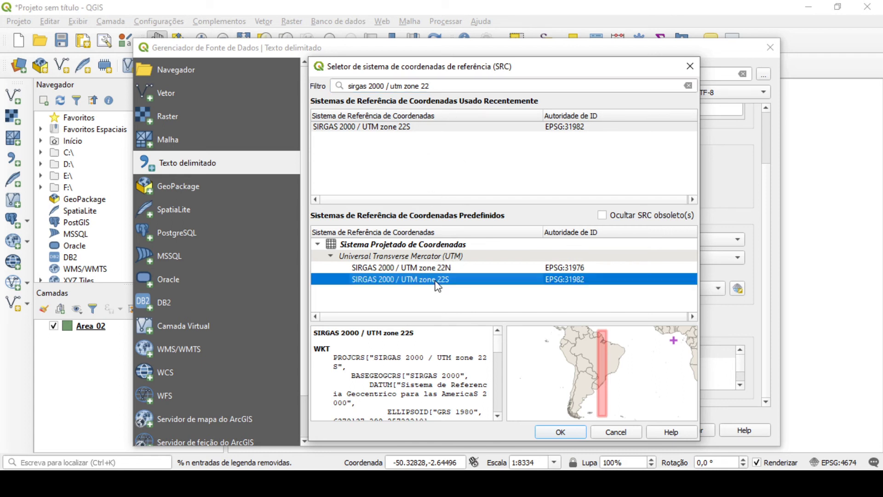
pyautogui.click(561, 432)
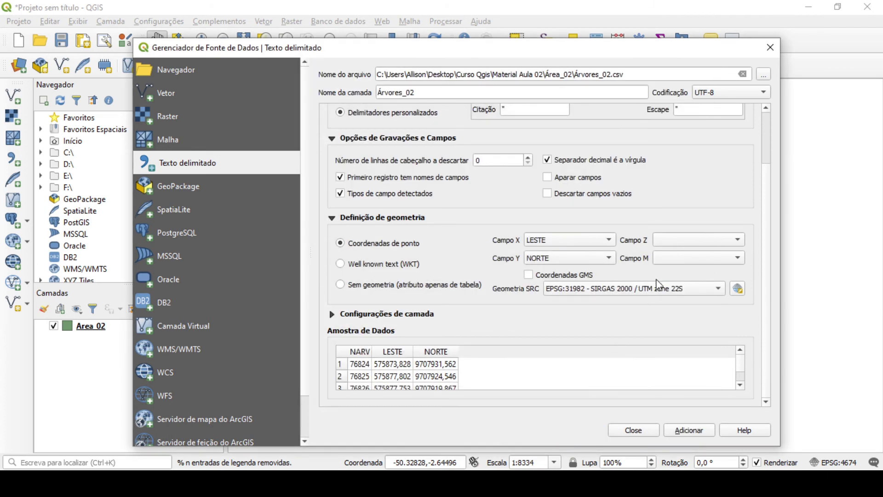
# Add the Árvores_02 points to the map, close the data source manager and inspect the trees around the Area_02 polygon
pyautogui.click(690, 430)
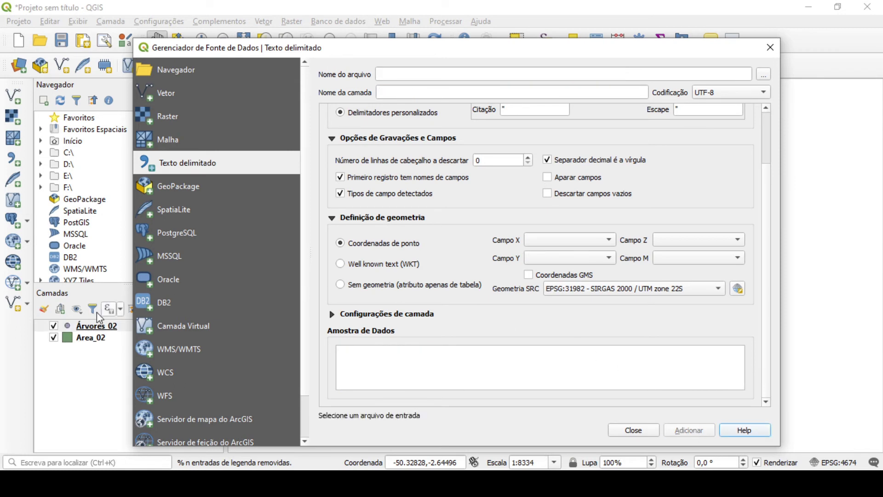
pyautogui.click(634, 430)
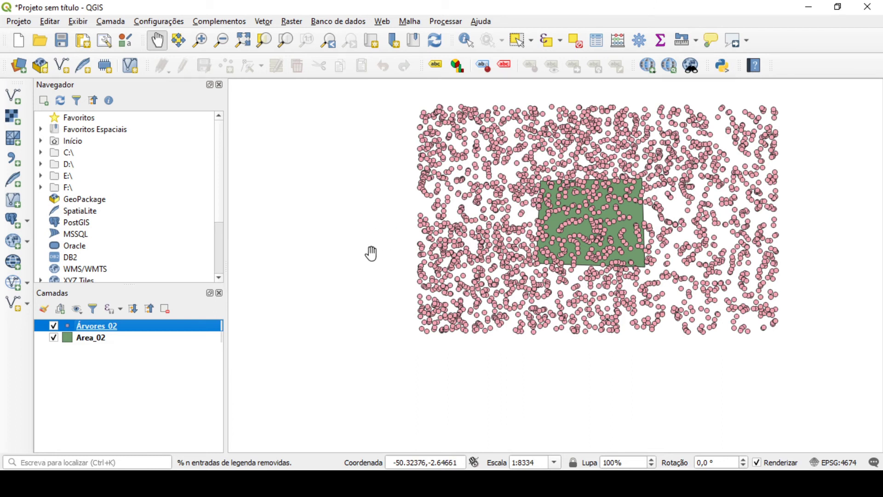
pyautogui.moveTo(594, 227); pyautogui.dragTo(529, 246)
pyautogui.scroll(1, 532, 244)
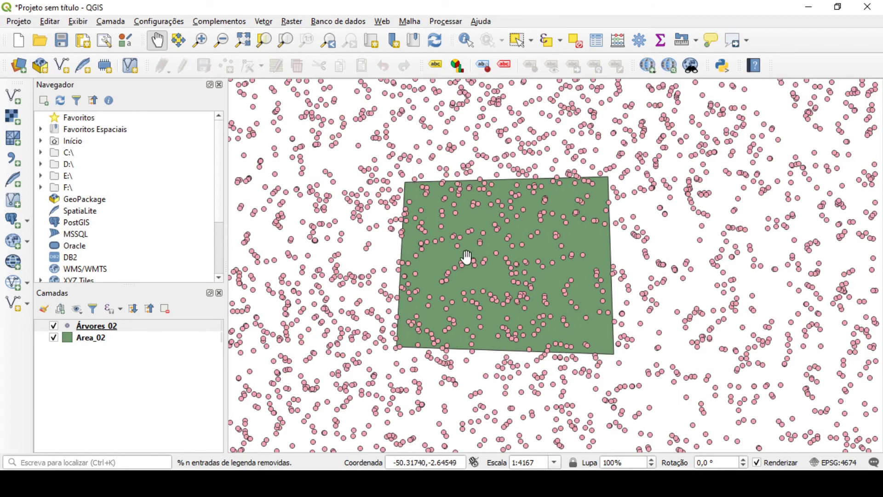
pyautogui.scroll(-1, 506, 263)
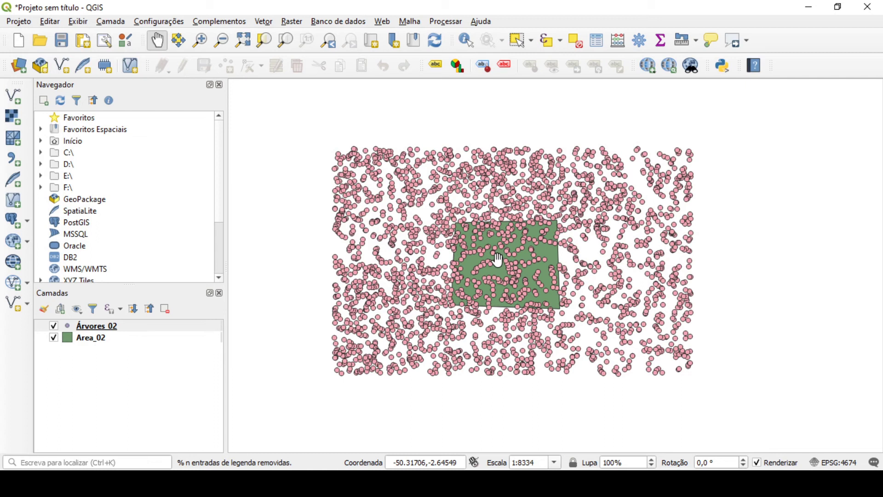
pyautogui.scroll(1, 498, 260)
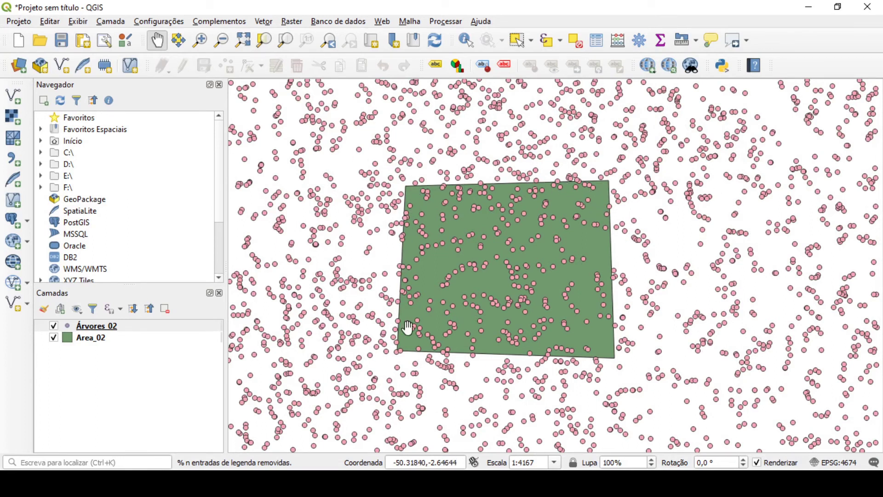
pyautogui.scroll(-1, 491, 285)
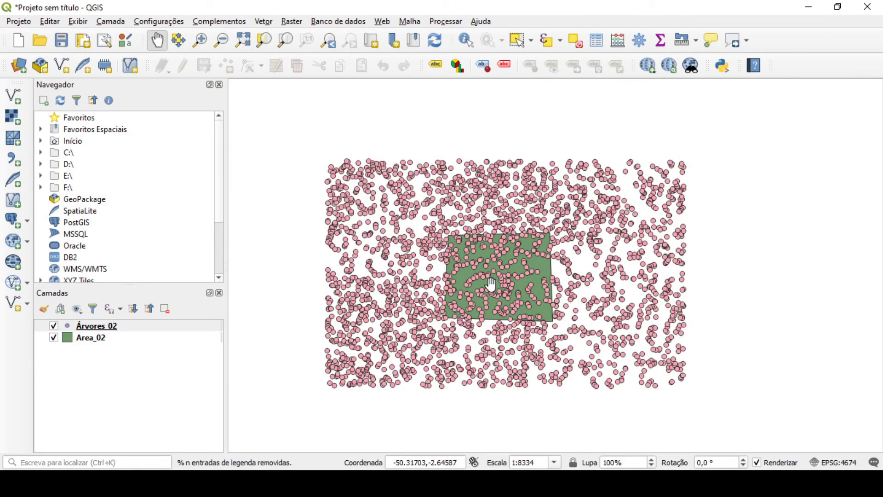
# Select by location the Árvores_02 features that intersect Area_02, creating a new selection
pyautogui.click(263, 21)
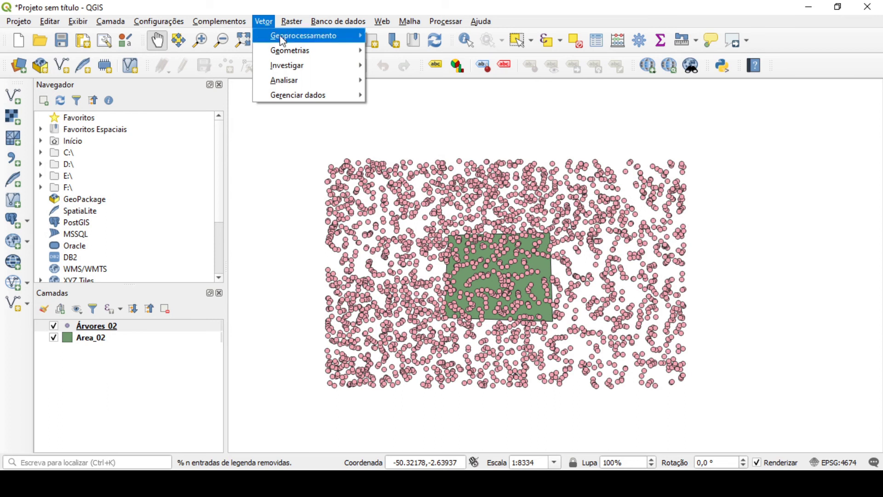
pyautogui.moveTo(320, 70)
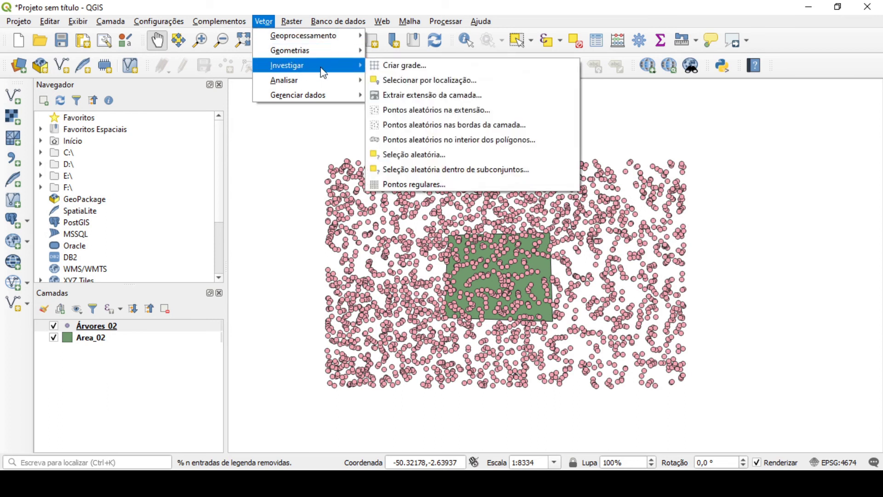
pyautogui.click(500, 83)
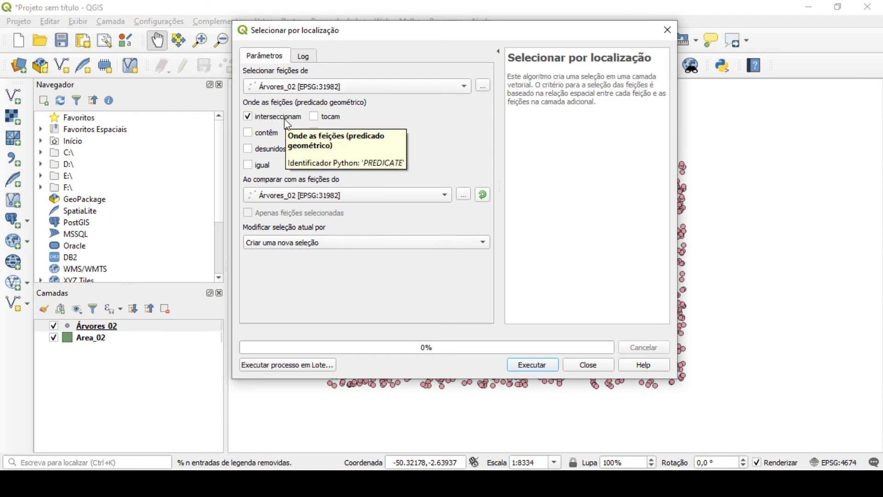
pyautogui.click(344, 197)
pyautogui.click(299, 180)
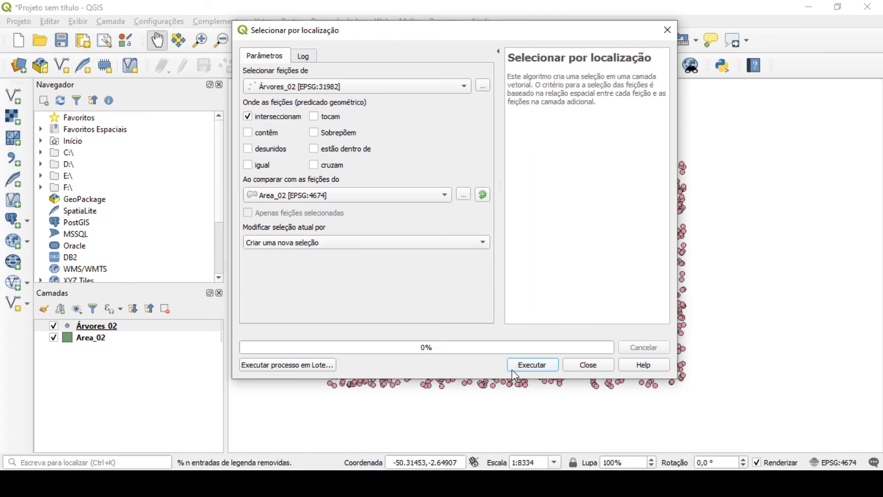
pyautogui.click(533, 365)
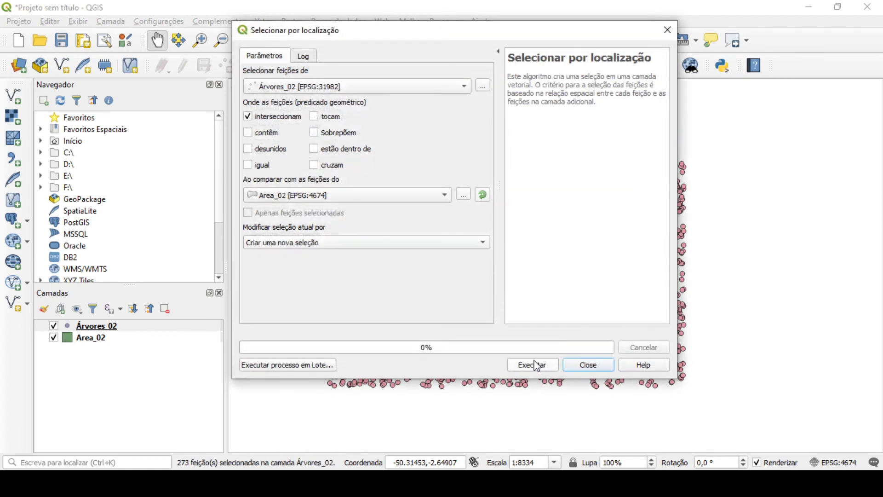
pyautogui.click(597, 364)
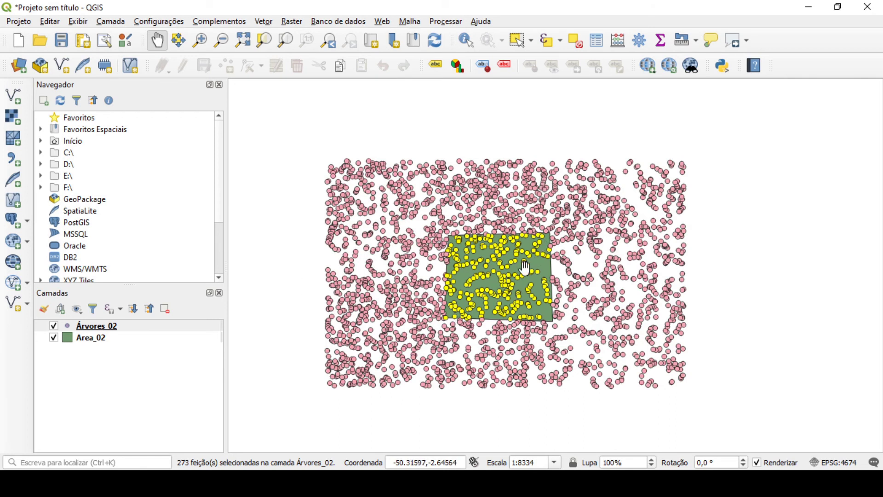
# Export only the selected Árvores_02 features as the shapefile Arvores_select_02 in the Área_02 folder, adding it to the map
pyautogui.click(124, 328)
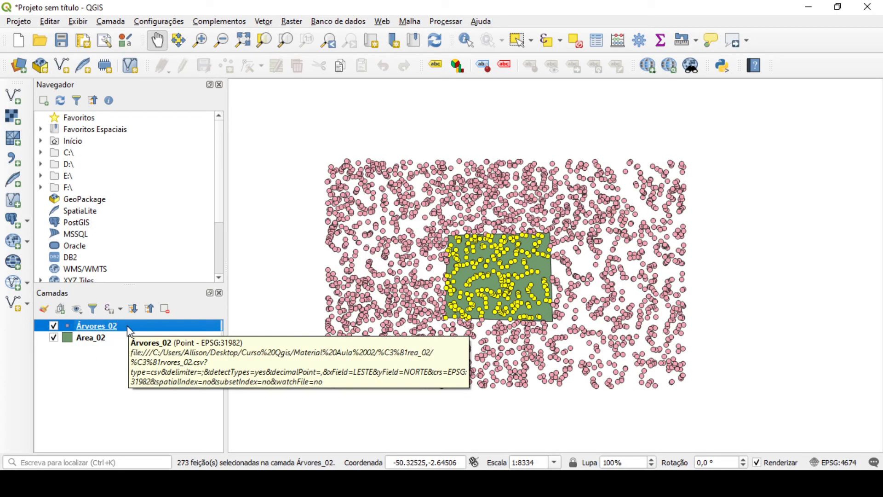
pyautogui.rightClick(128, 327)
pyautogui.moveTo(189, 296)
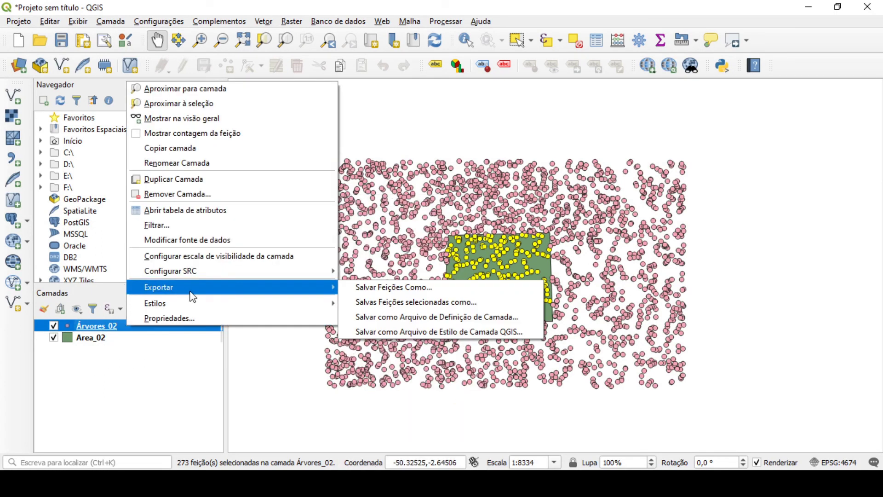
pyautogui.click(497, 303)
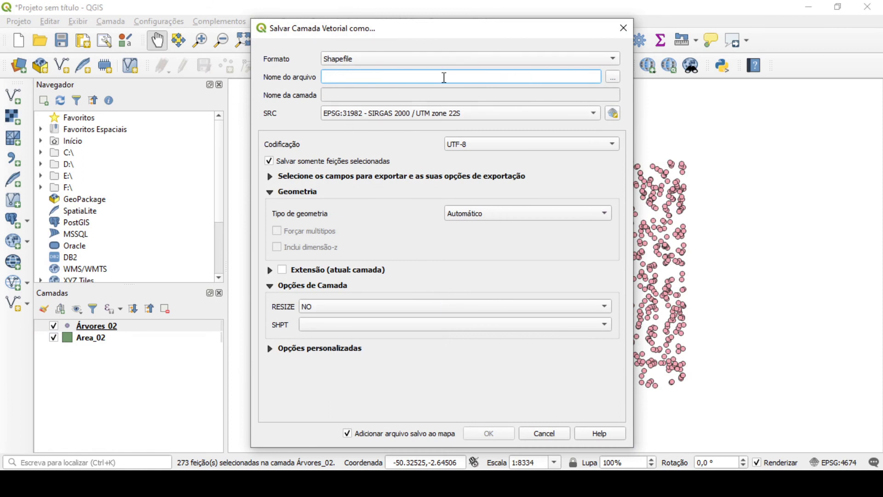
pyautogui.click(615, 62)
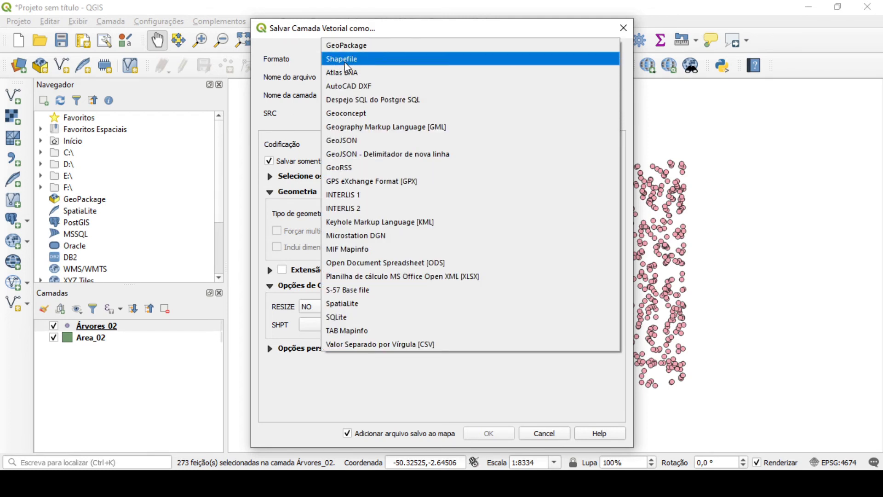
pyautogui.click(363, 63)
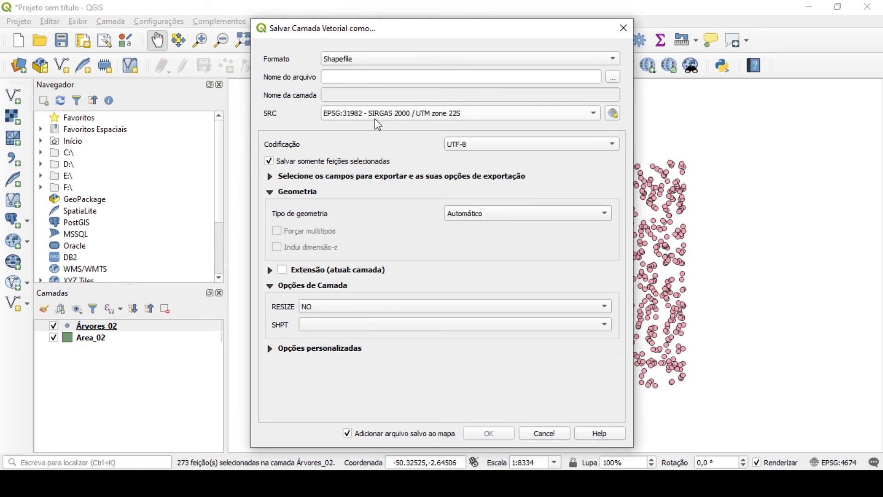
pyautogui.click(614, 79)
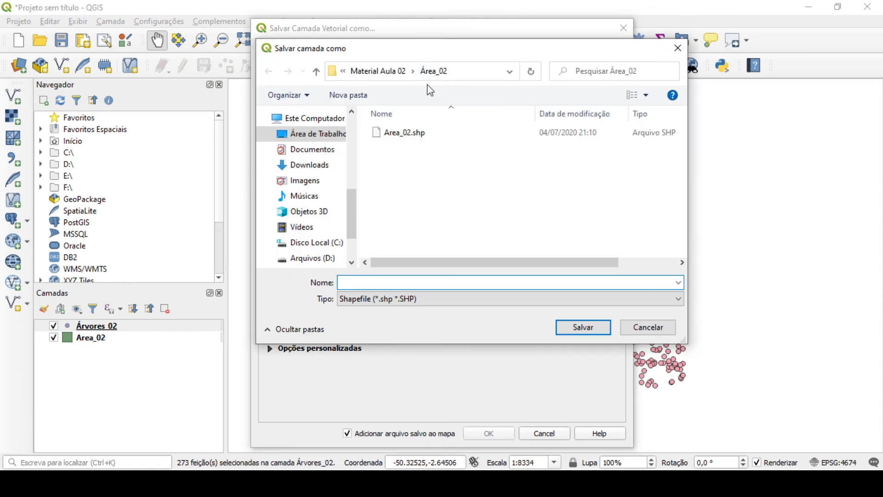
pyautogui.write('Arvores_select_02')
pyautogui.click(597, 330)
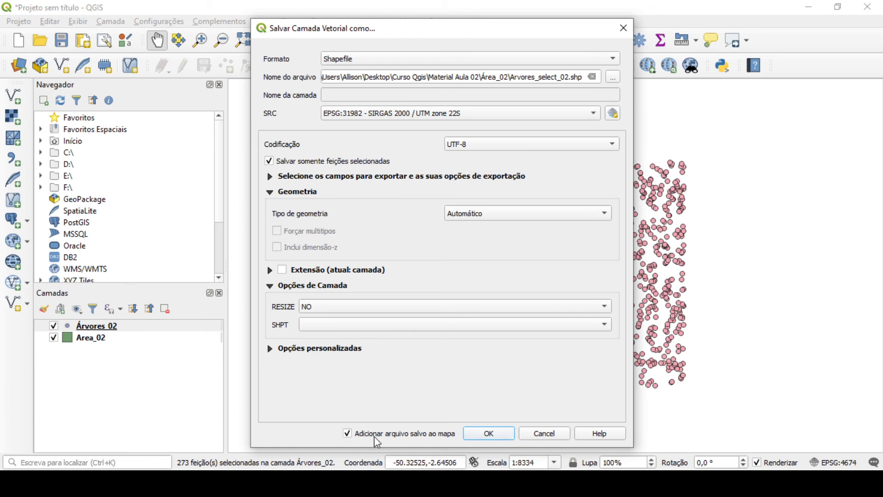
pyautogui.click(505, 436)
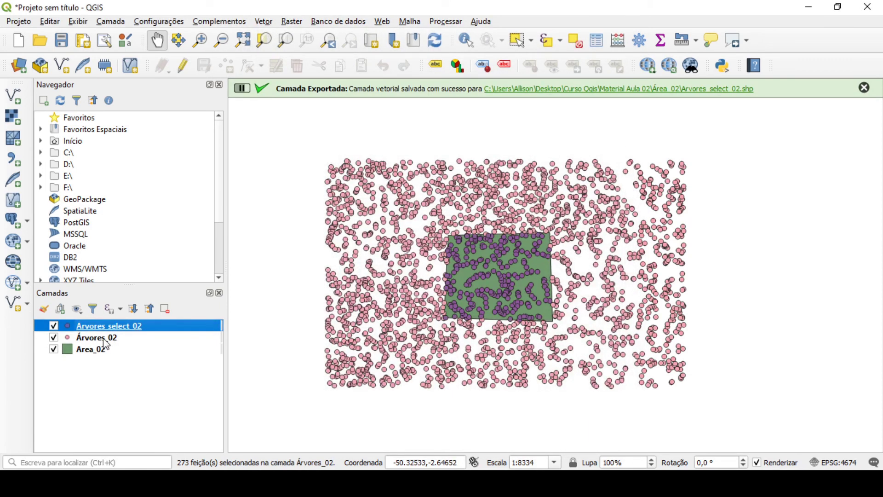
# Hide the Árvores_02 layer to examine the exported trees within Area_02, and show it again
pyautogui.click(54, 338)
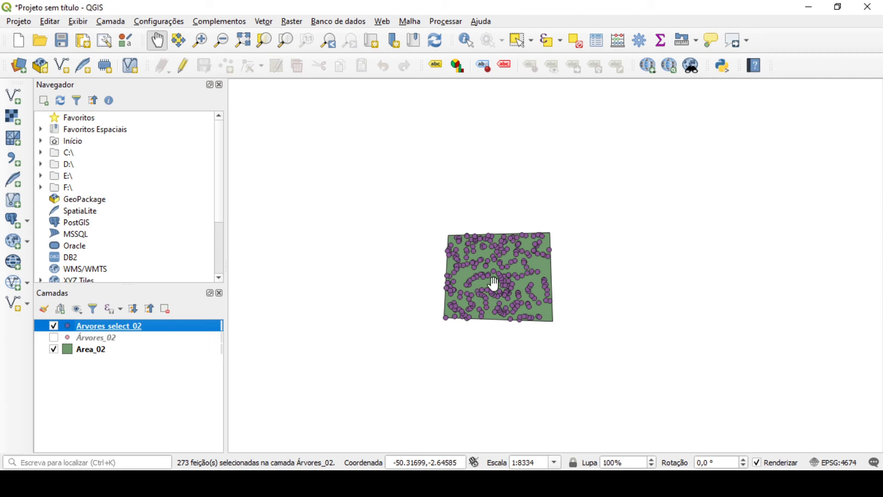
pyautogui.scroll(1, 492, 284)
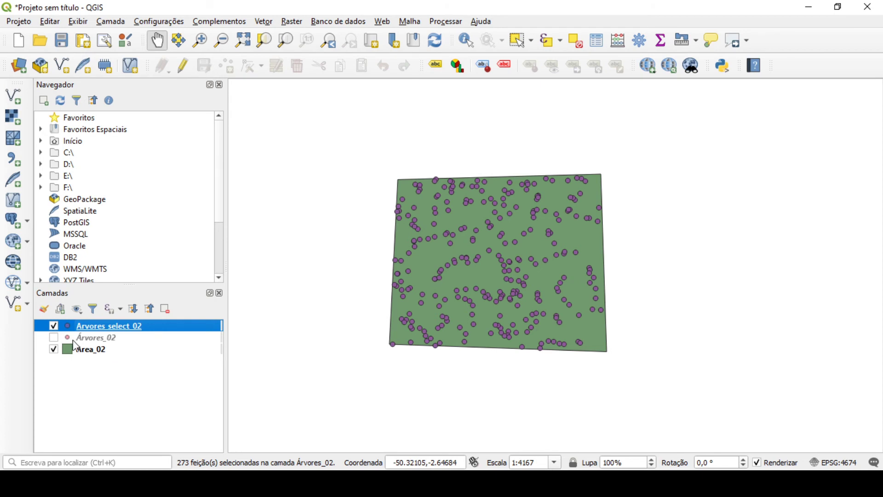
pyautogui.click(54, 337)
pyautogui.scroll(-2, 501, 272)
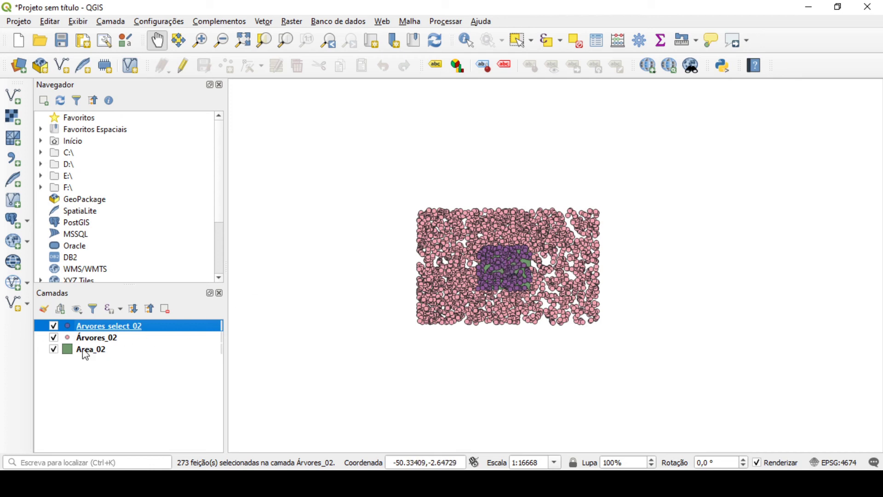
# Hide the Árvores_02 layer and examine the exported trees inside the Area_02 polygon up close
pyautogui.click(54, 338)
pyautogui.scroll(2, 370, 294)
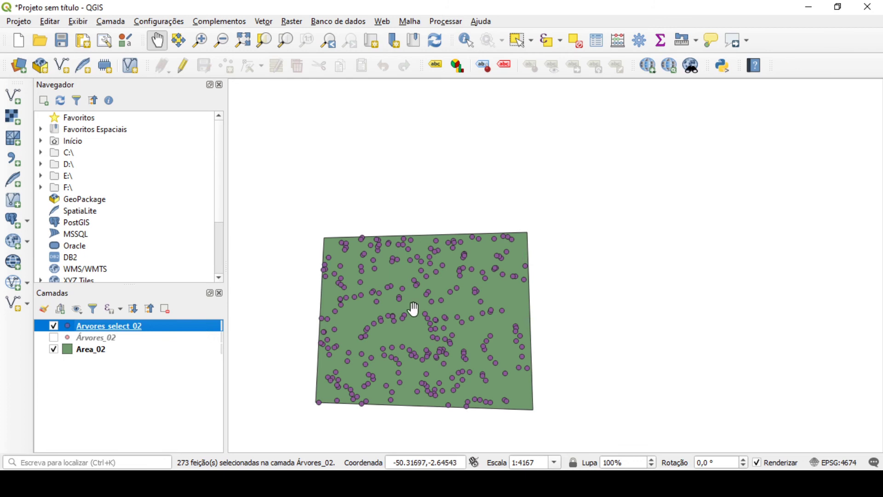
pyautogui.moveTo(413, 310); pyautogui.dragTo(493, 263)
pyautogui.scroll(1, 493, 263)
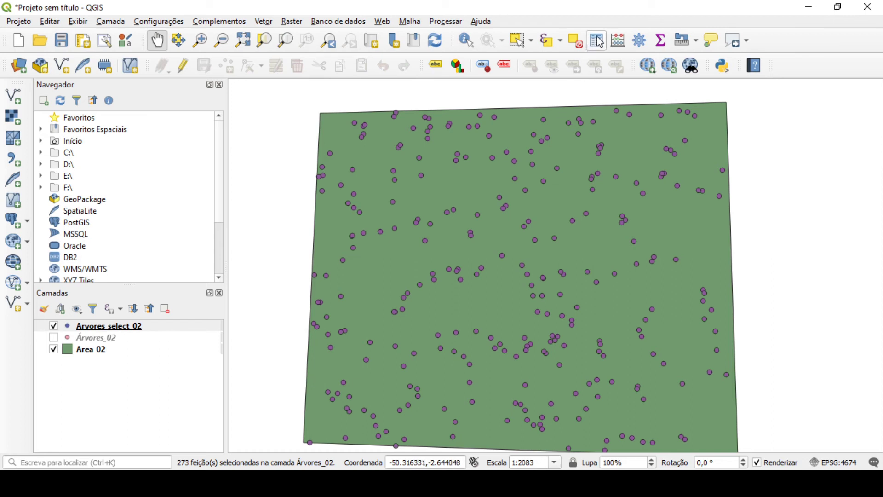
# Review the Arvores_select_02 attribute table, sort it by the NARV field, and close it
pyautogui.click(150, 327)
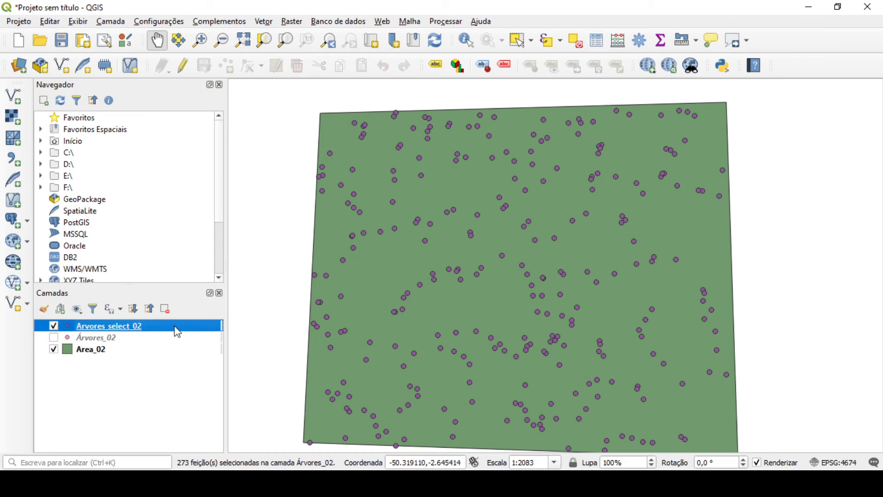
pyautogui.click(596, 40)
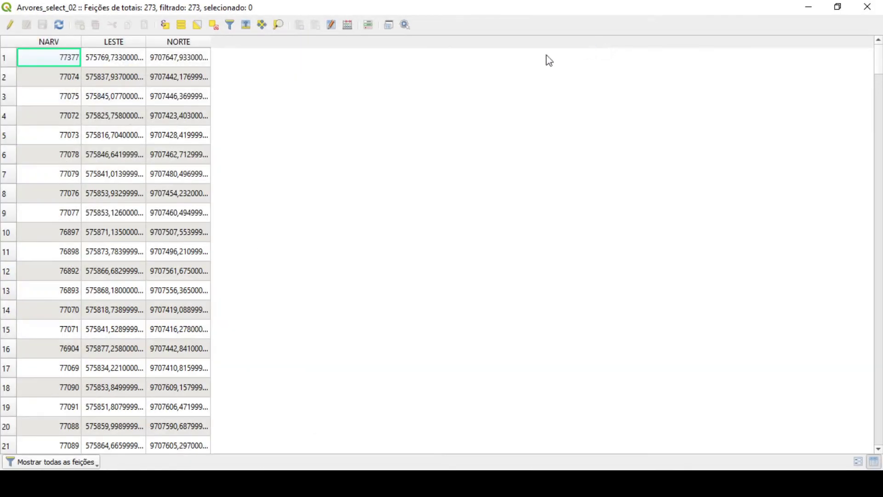
pyautogui.click(61, 44)
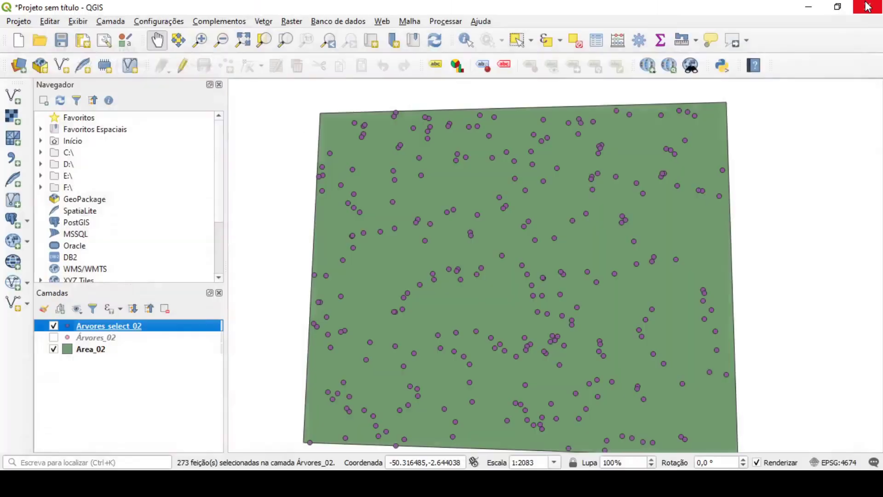
pyautogui.click(868, 7)
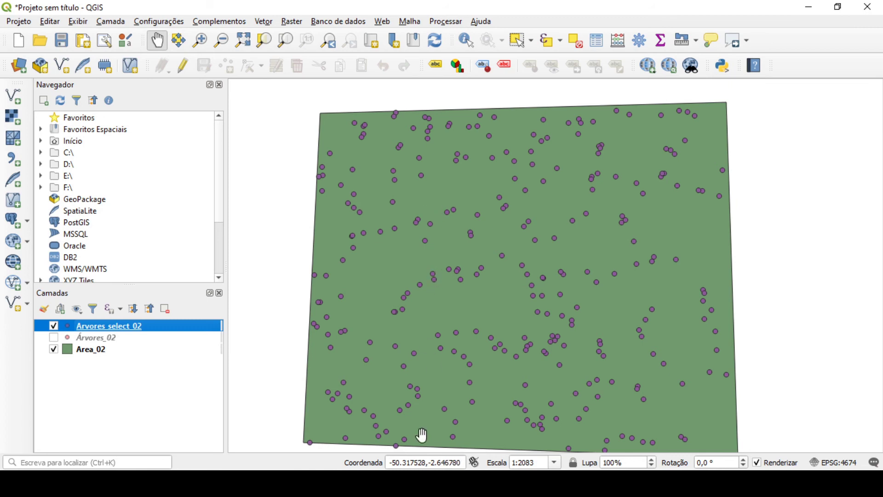
# Open Dado_Arv_02.xlsx from the Área_02 folder, review its tree data columns, and return to QGIS
pyautogui.click(358, 423)
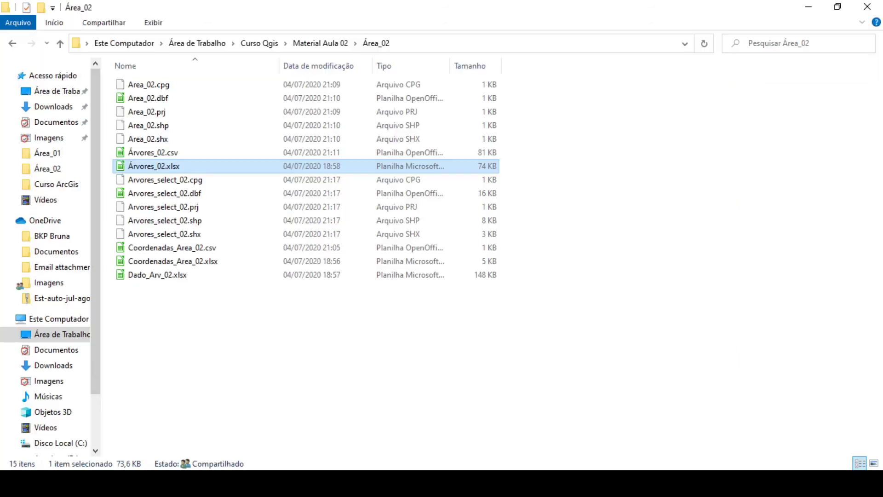
pyautogui.click(155, 278)
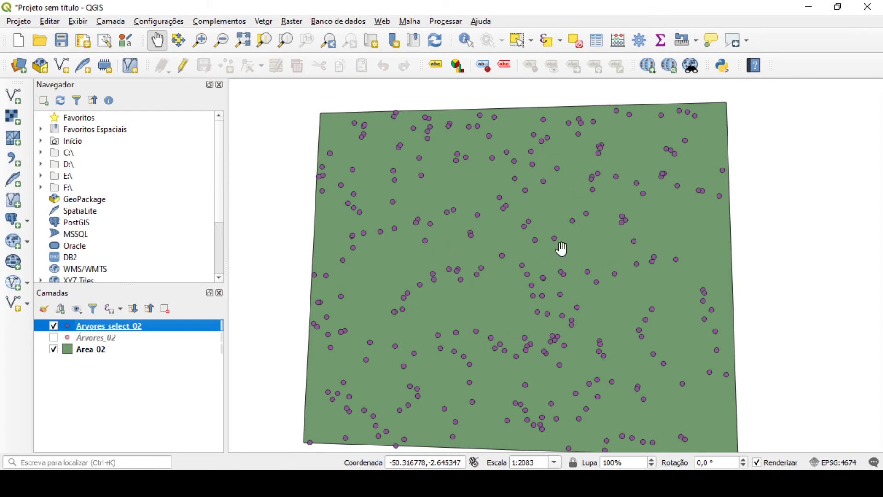
pyautogui.scroll(-1, 562, 317)
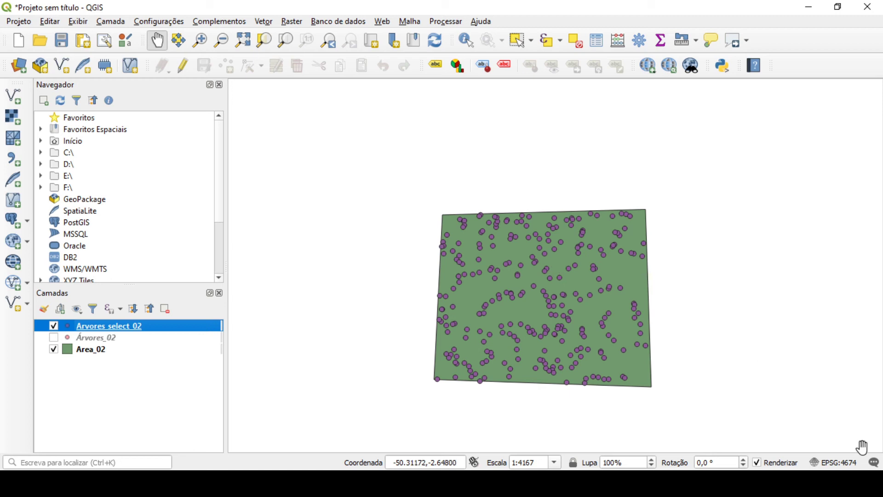
pyautogui.hotkey('alt', 'Tab')
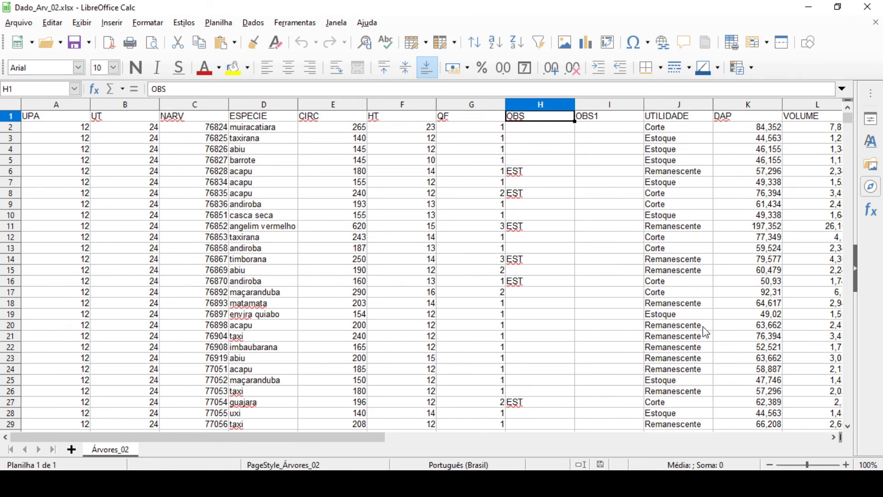
pyautogui.hotkey('alt', 'Tab')
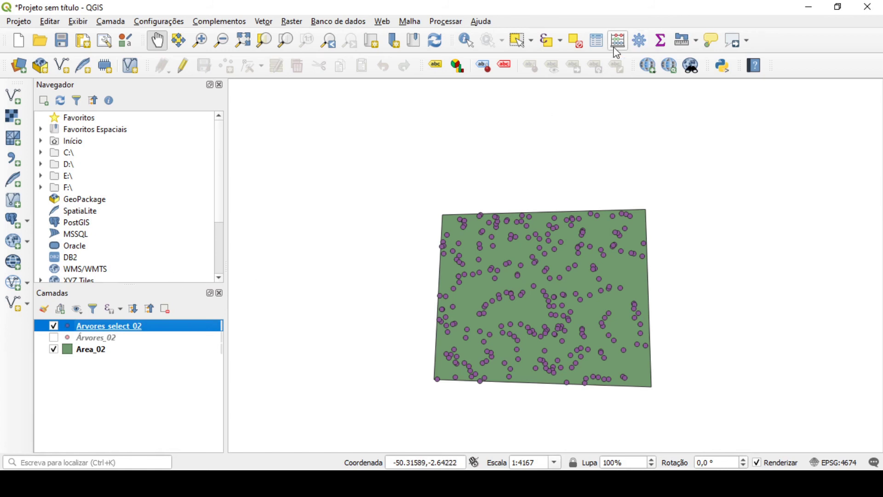
# Compare the NARV field in the Arvores_select_02 attribute table with the NARV column of the Dado_Arv_02 spreadsheet
pyautogui.click(599, 48)
pyautogui.scroll(-6, 666, 220)
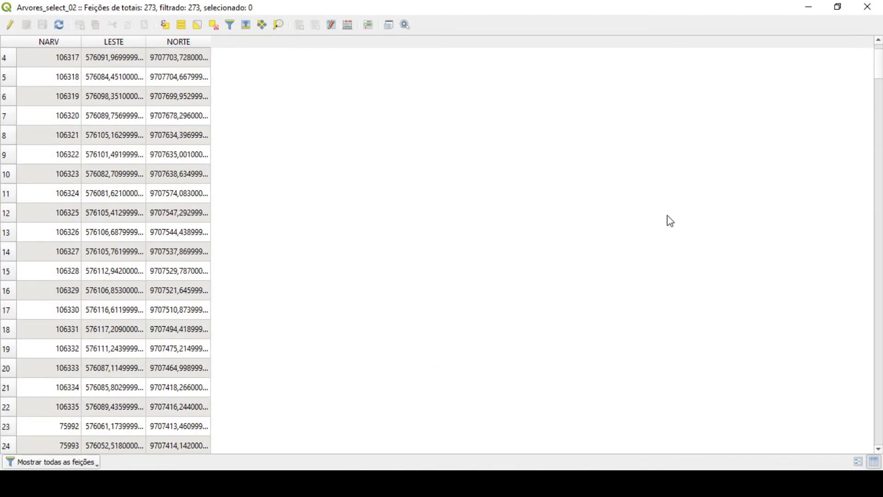
pyautogui.scroll(6, 38, 142)
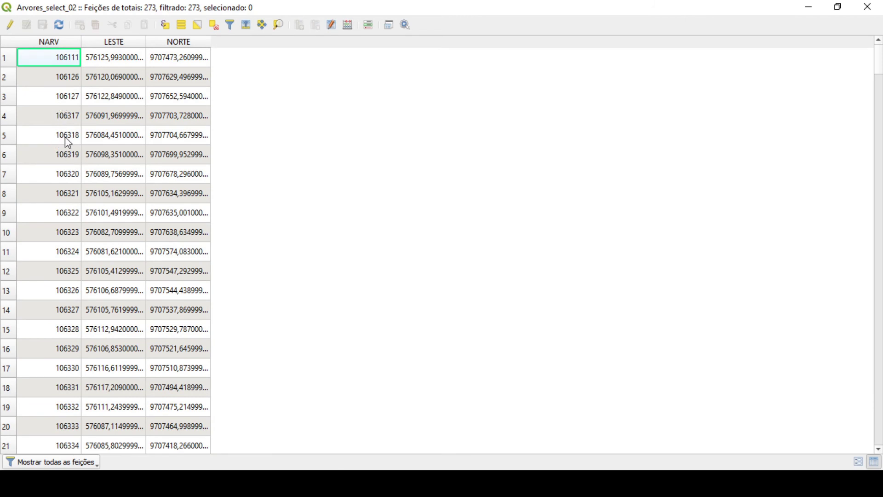
pyautogui.hotkey('alt', 'Tab')
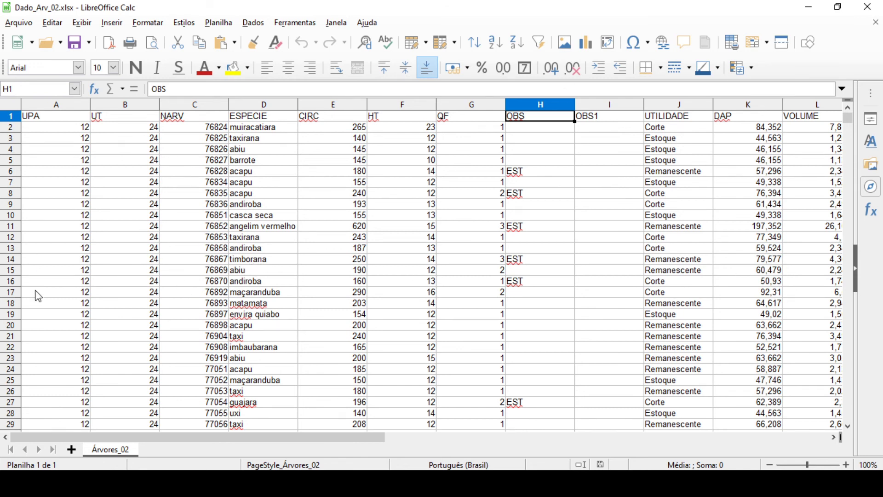
pyautogui.click(808, 13)
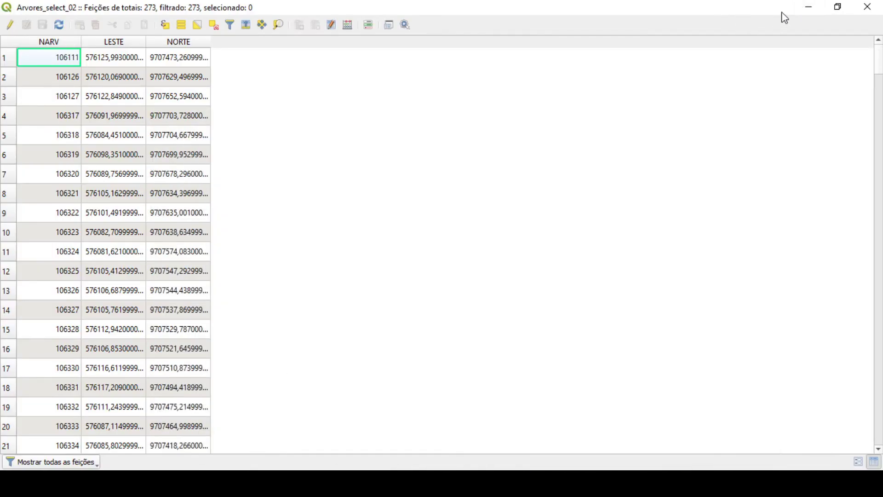
# Close the Arvores_select_02 attribute table and the Dado_Arv_02.xlsx spreadsheet, returning to the QGIS map
pyautogui.click(855, 10)
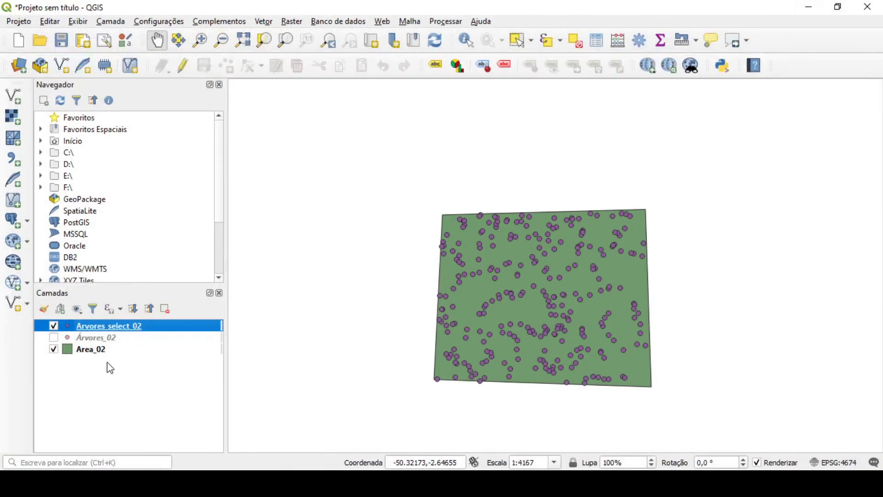
pyautogui.hotkey('alt', 'Tab')
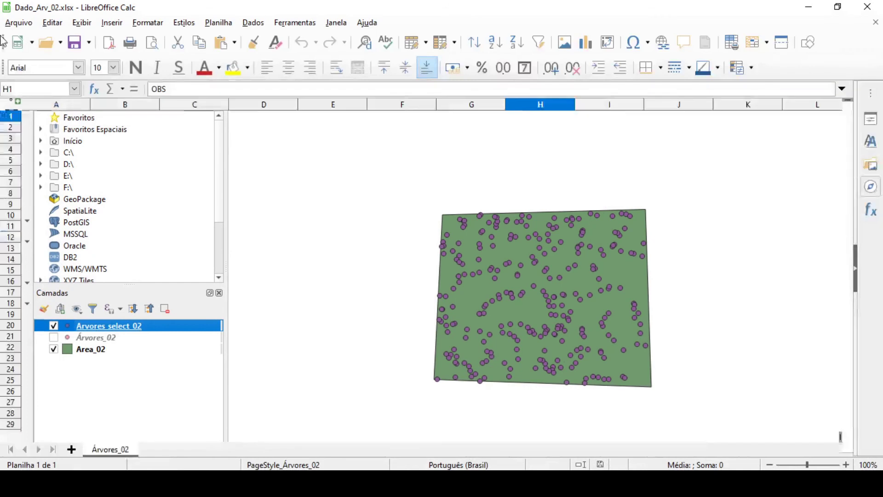
pyautogui.click(867, 7)
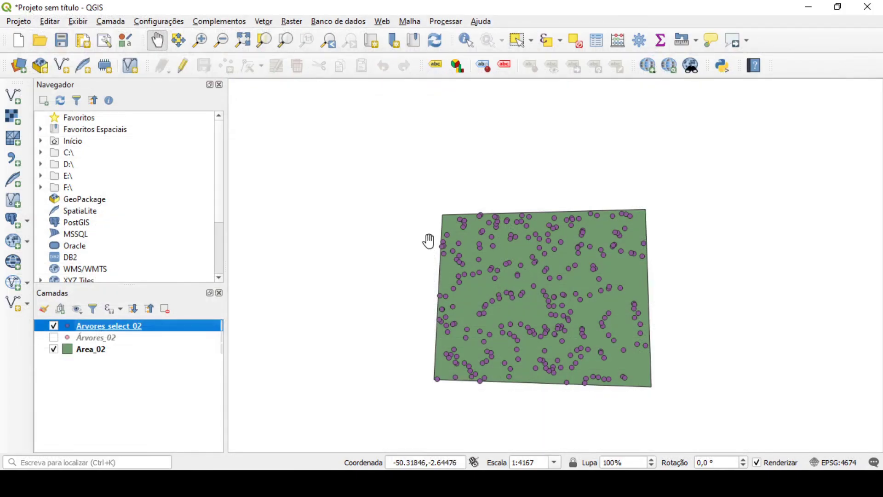
# Browse the data source manager's file tree to the Área_02 folder under Desktop, Curso Qgis, Material Aula 02
pyautogui.click(19, 67)
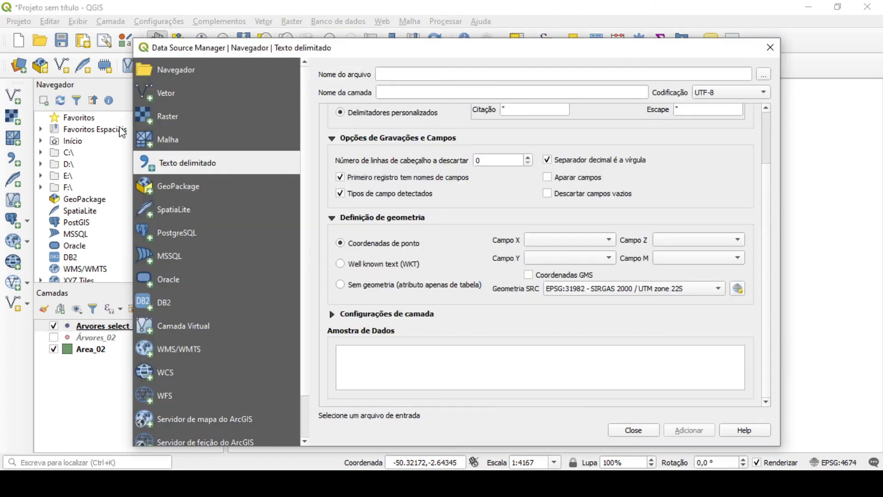
pyautogui.click(179, 70)
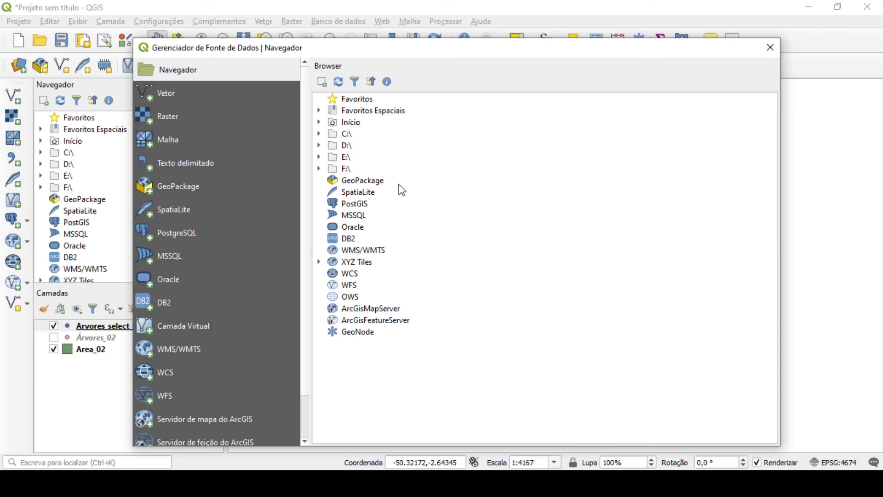
pyautogui.click(319, 134)
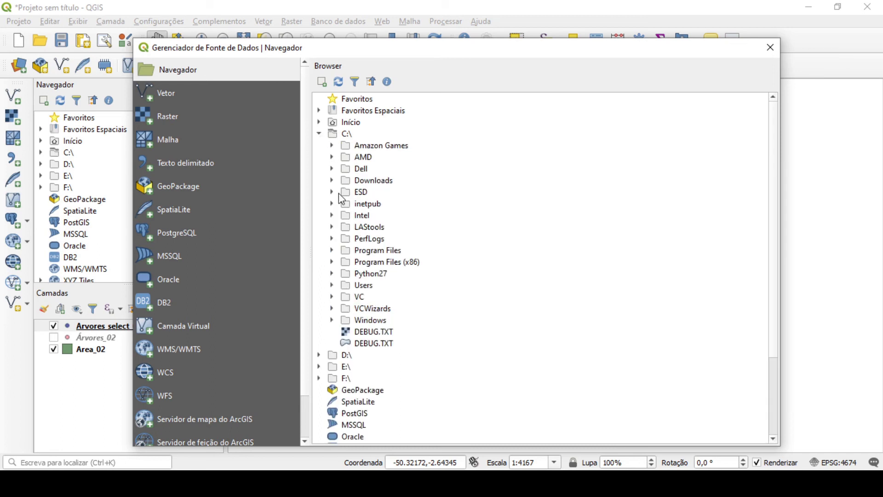
pyautogui.click(332, 285)
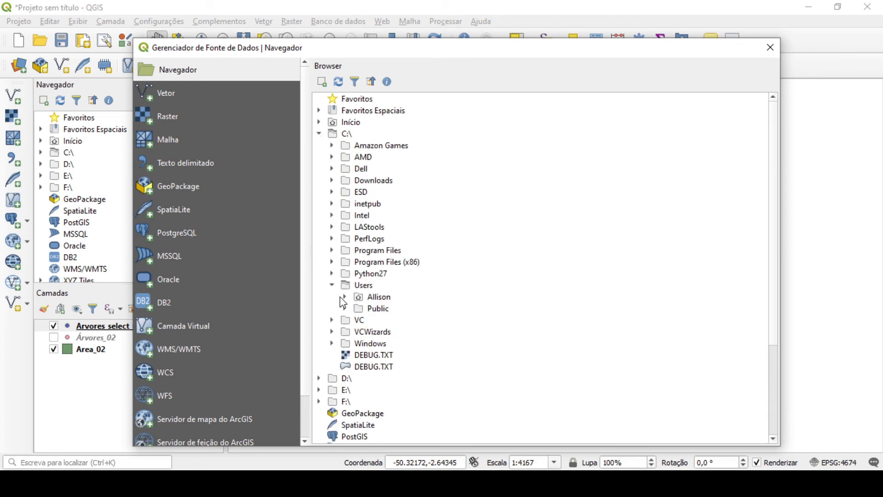
pyautogui.click(340, 296)
pyautogui.click(342, 305)
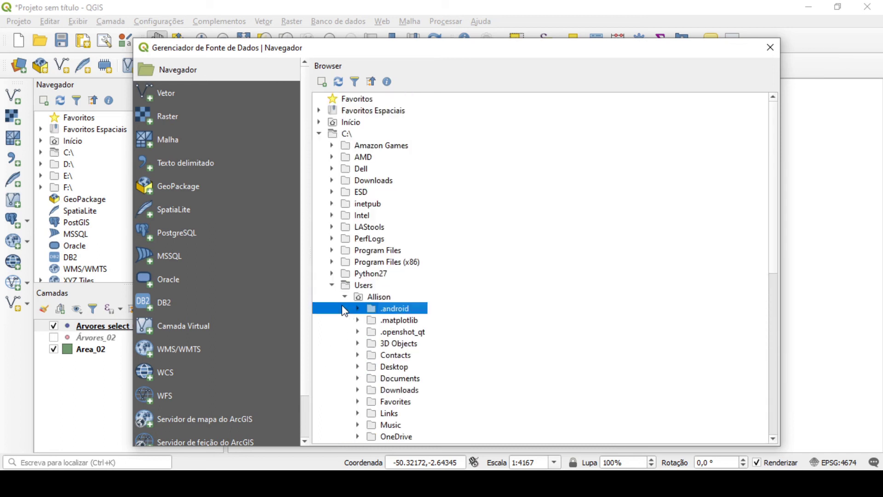
pyautogui.scroll(-2, 416, 340)
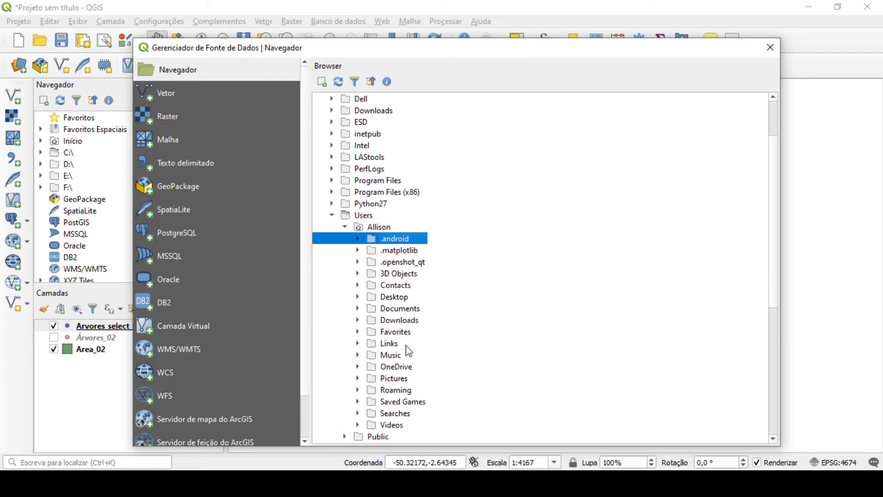
pyautogui.click(357, 297)
pyautogui.click(371, 319)
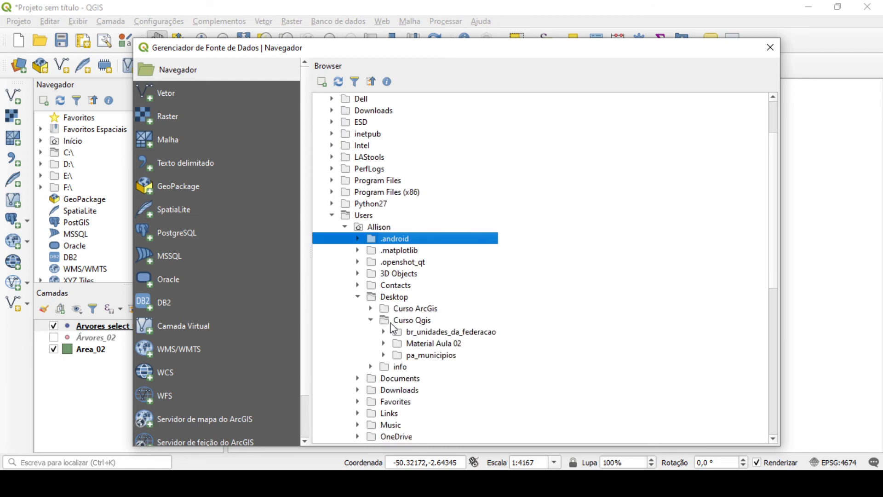
pyautogui.click(383, 343)
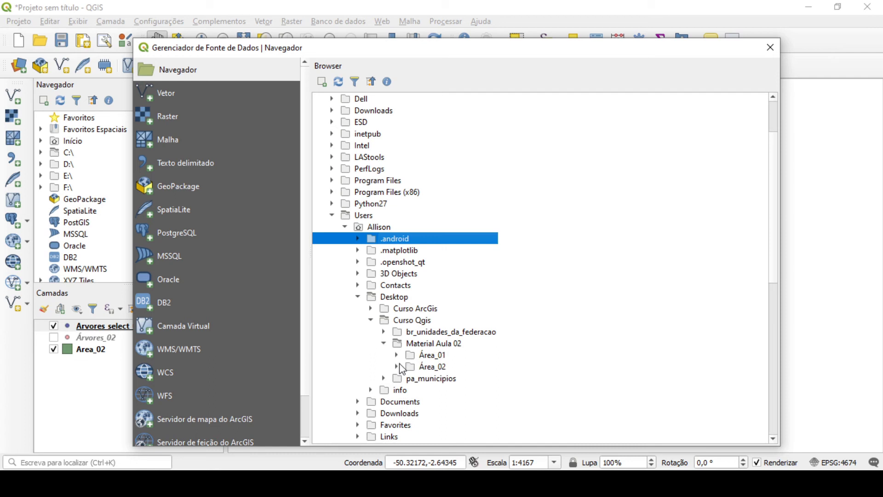
pyautogui.click(396, 366)
pyautogui.scroll(-5, 543, 333)
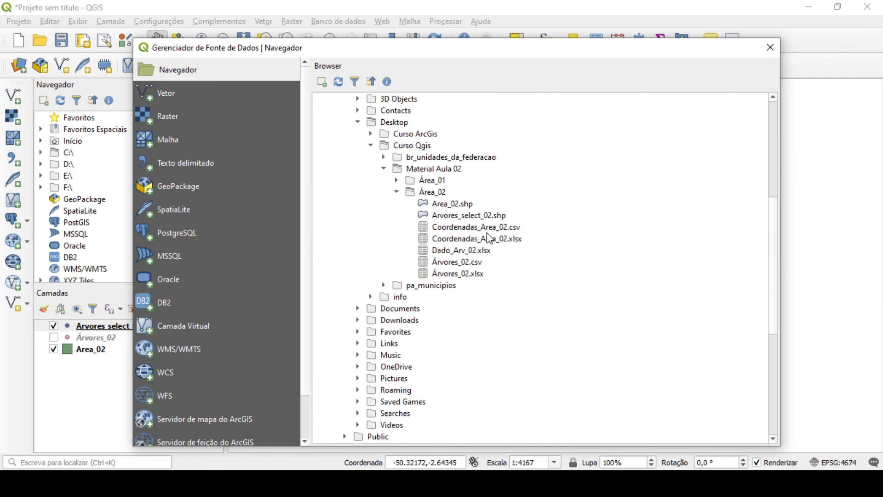
# Add the Dado_Arv_02.xlsx table to the project and close the data source manager
pyautogui.click(464, 252)
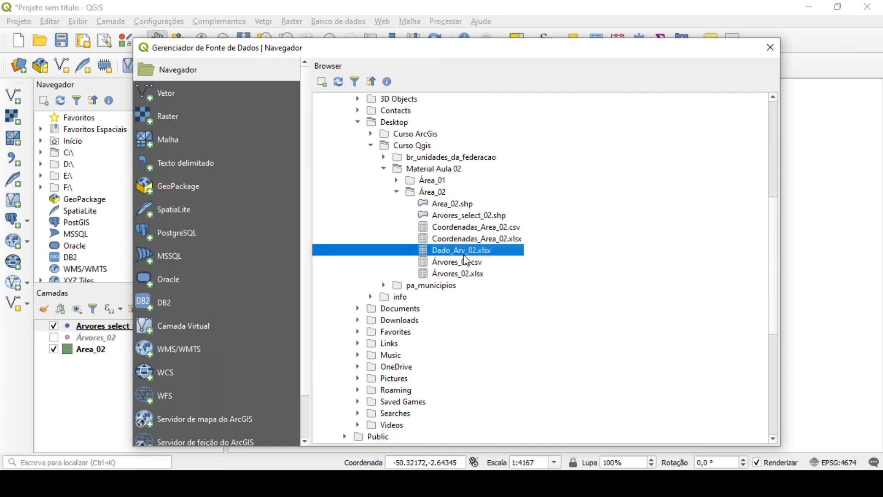
pyautogui.doubleClick(489, 254)
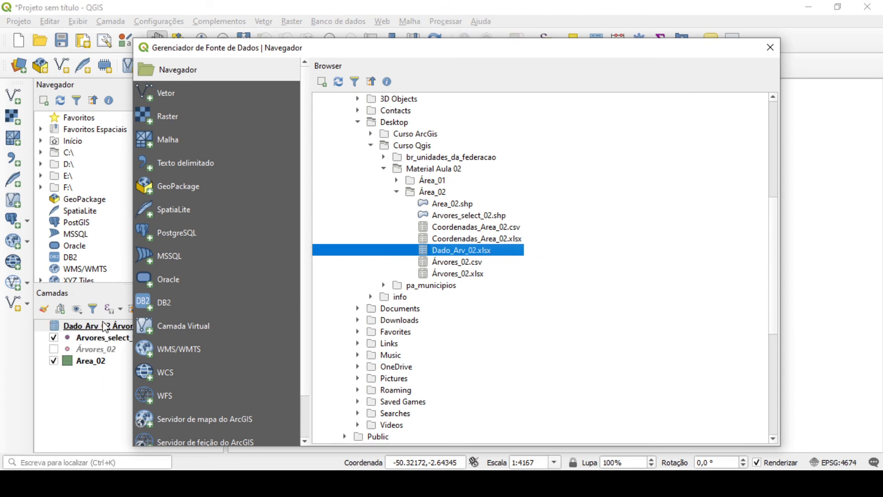
pyautogui.click(770, 48)
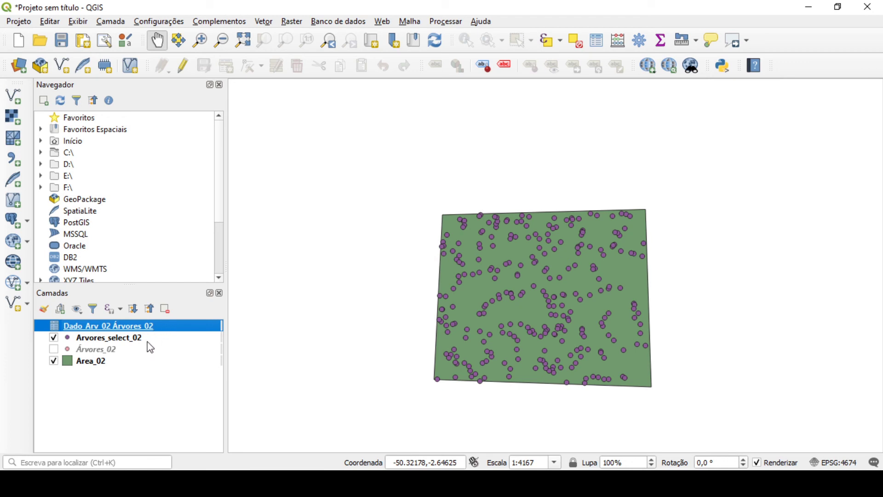
# Remove the Árvores_02 layer from the project and make Arvores_select_02 the active layer
pyautogui.click(132, 340)
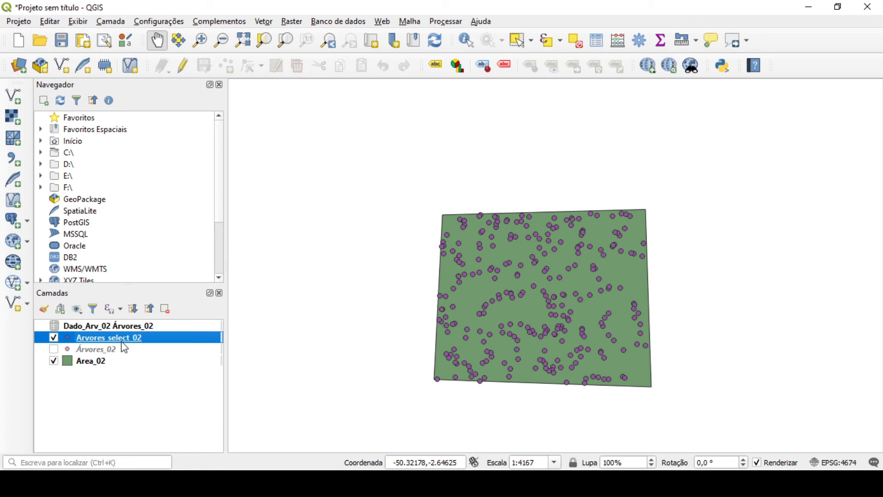
pyautogui.click(109, 352)
pyautogui.click(53, 349)
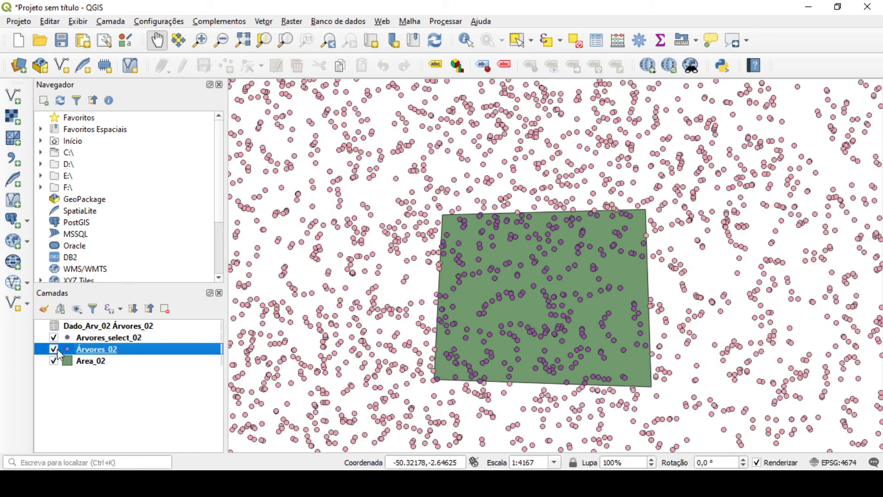
pyautogui.rightClick(146, 356)
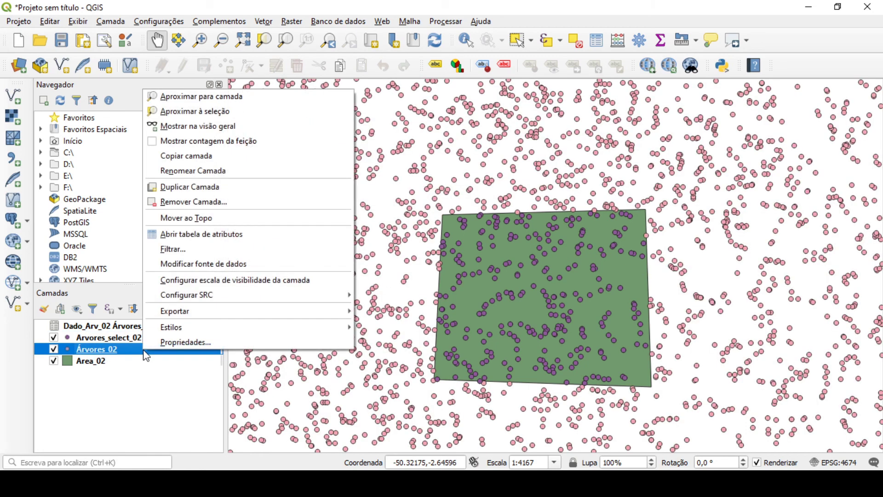
pyautogui.click(193, 199)
pyautogui.click(428, 255)
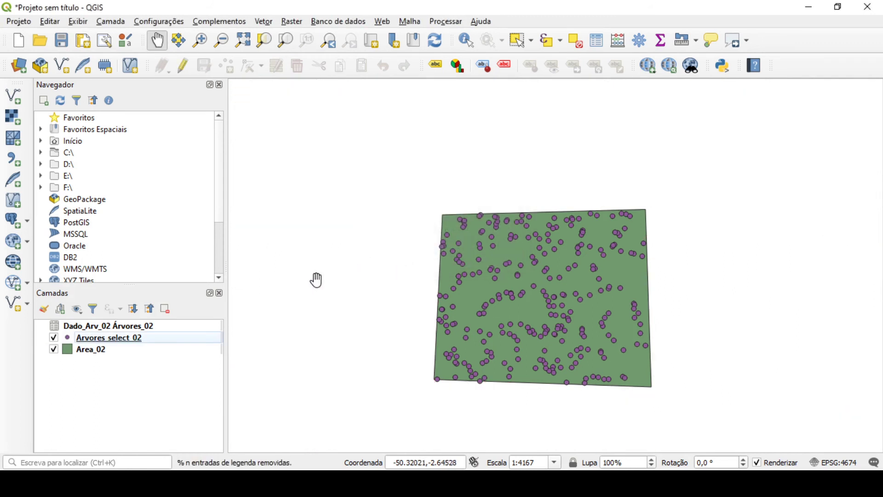
pyautogui.click(151, 340)
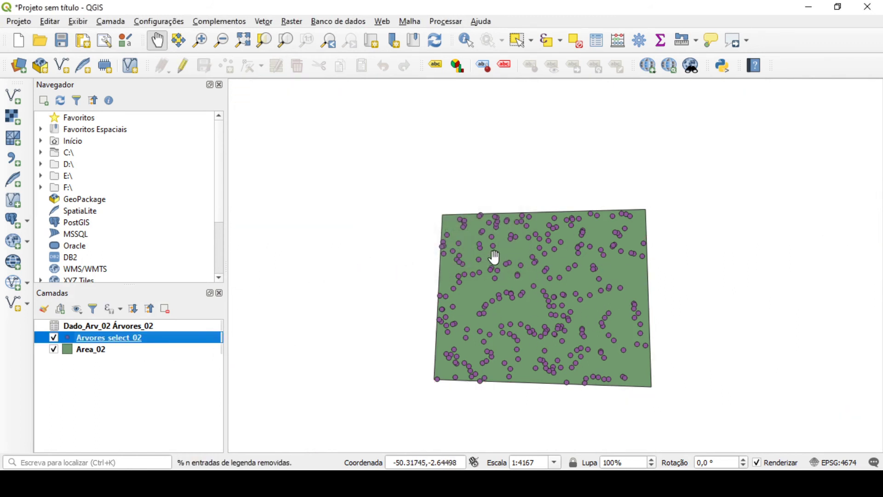
# Start a new join in the Arvores_select_02 layer properties with Dado_Arv_02 Árvores_02 as the layer to join
pyautogui.rightClick(152, 339)
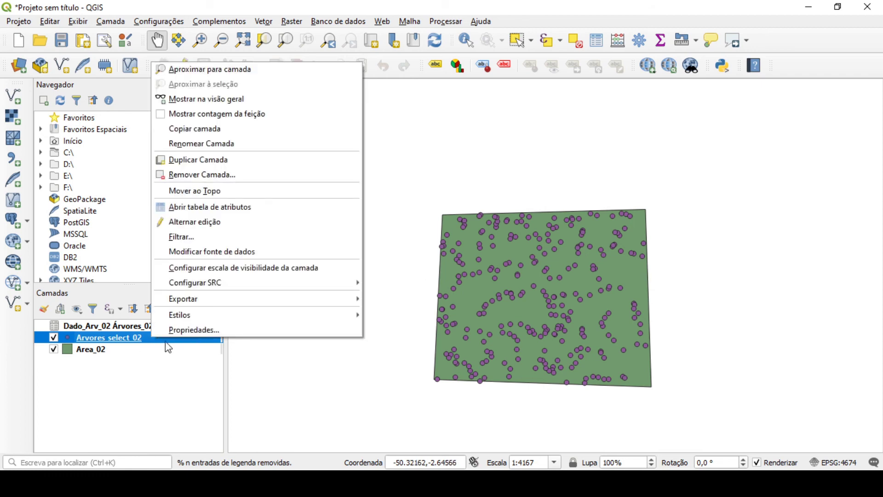
pyautogui.click(193, 334)
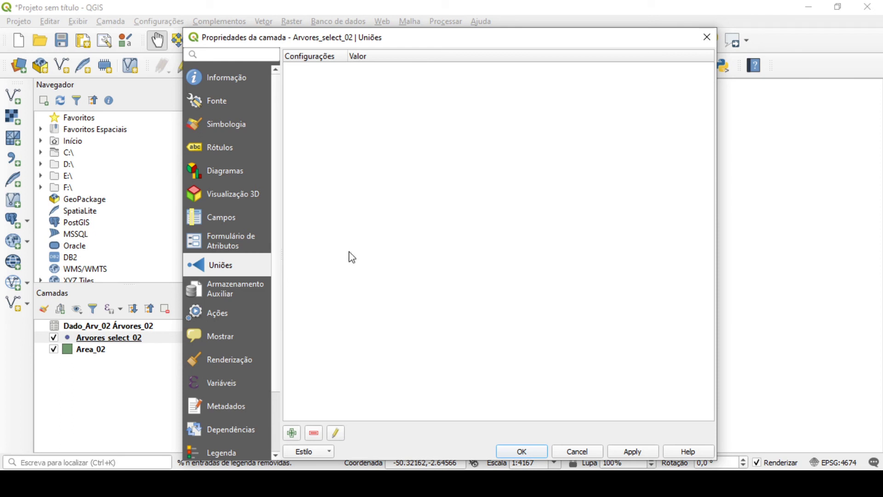
pyautogui.click(292, 434)
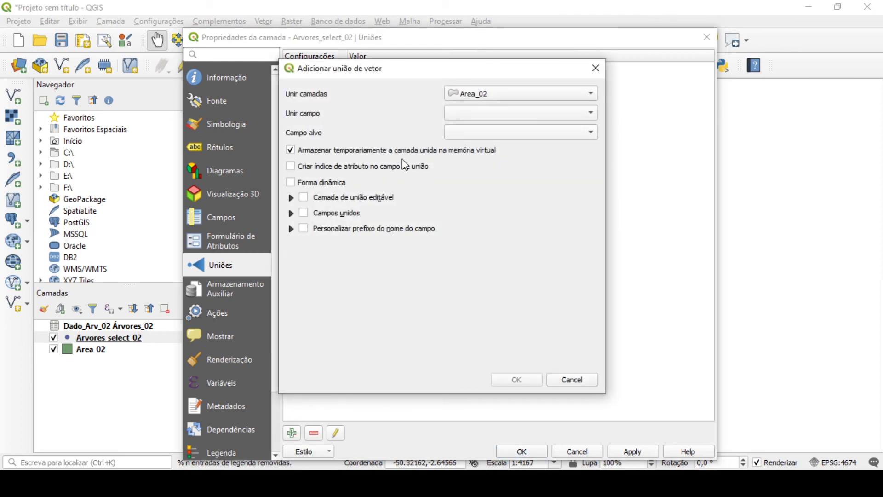
pyautogui.click(565, 94)
pyautogui.click(504, 106)
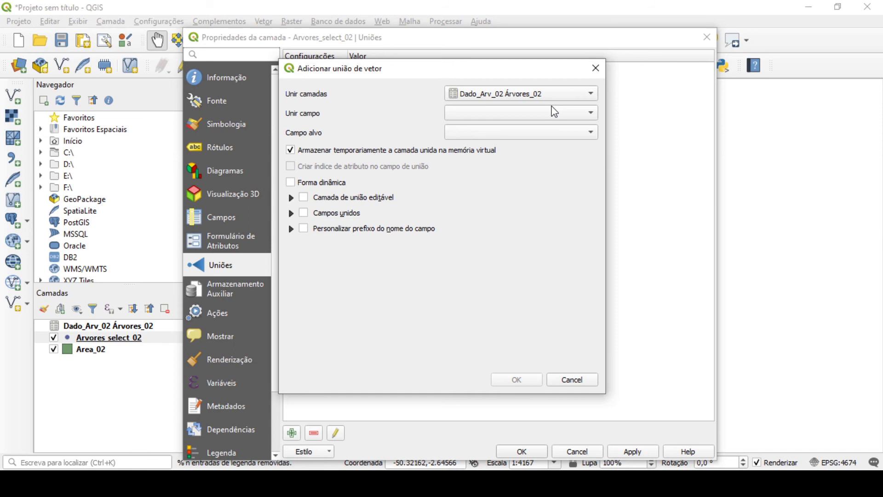
# Set NARV as both the join field and the target field, and confirm the join and the layer properties
pyautogui.click(538, 113)
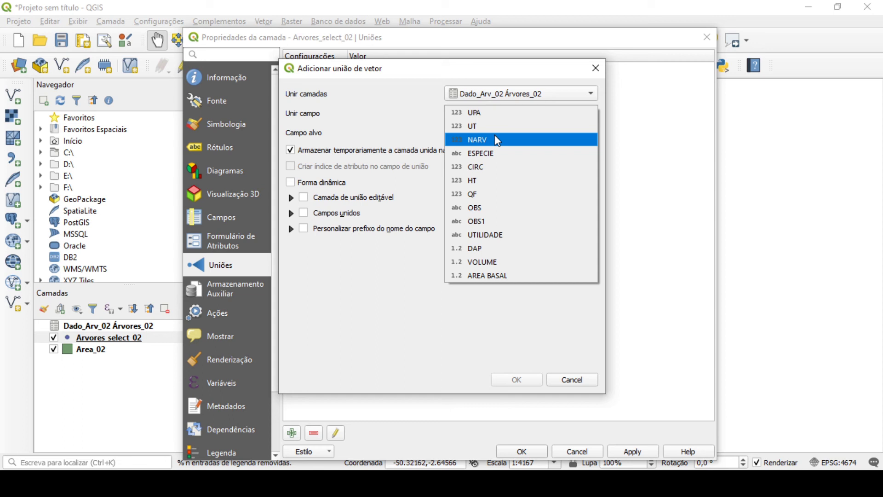
pyautogui.click(495, 139)
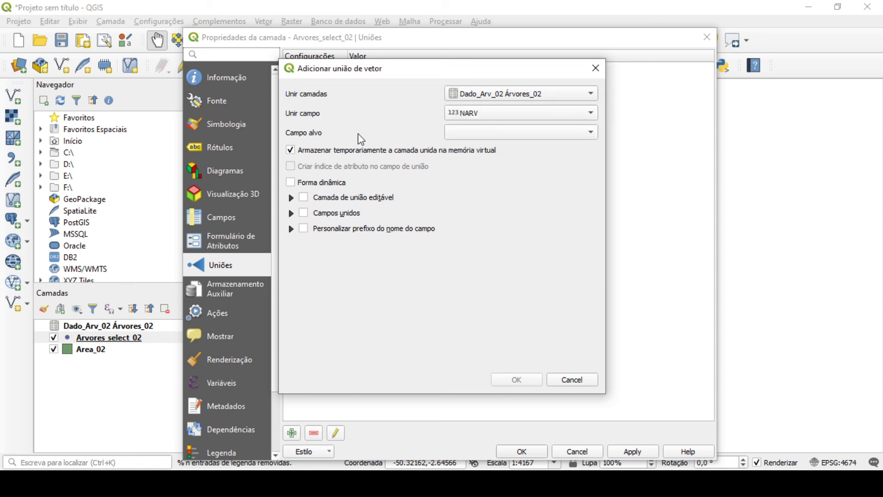
pyautogui.click(592, 134)
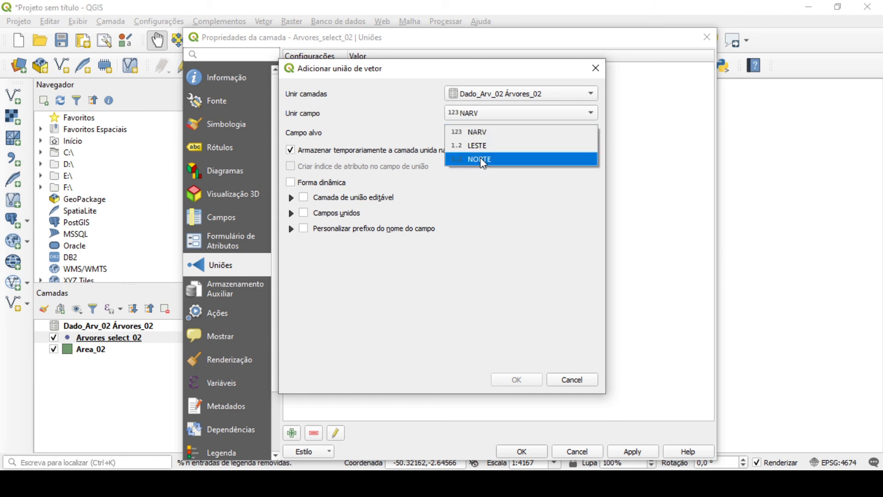
pyautogui.click(493, 133)
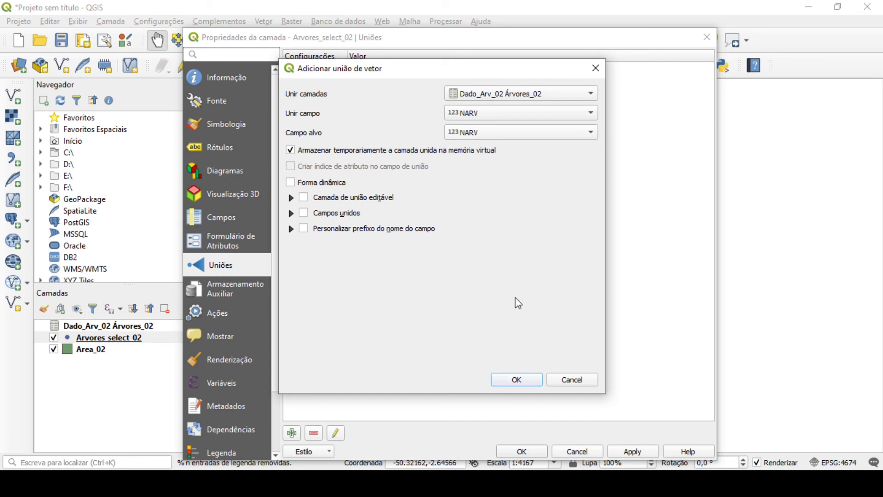
pyautogui.click(515, 380)
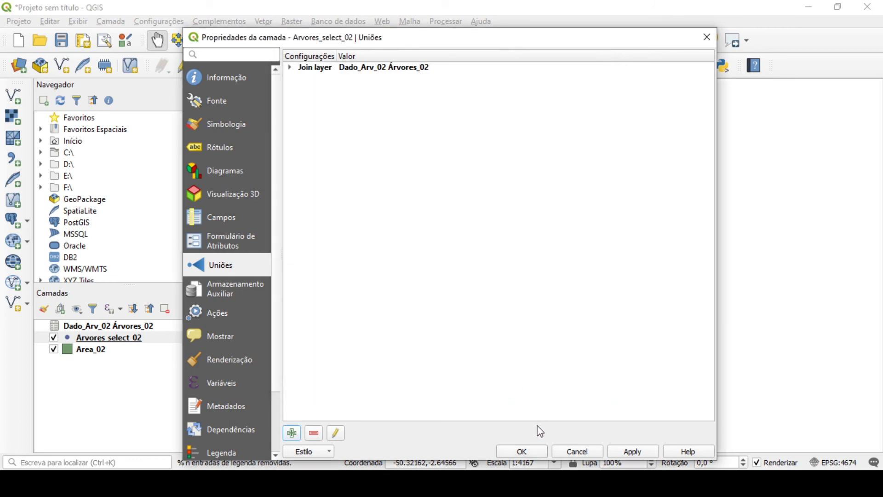
pyautogui.click(523, 452)
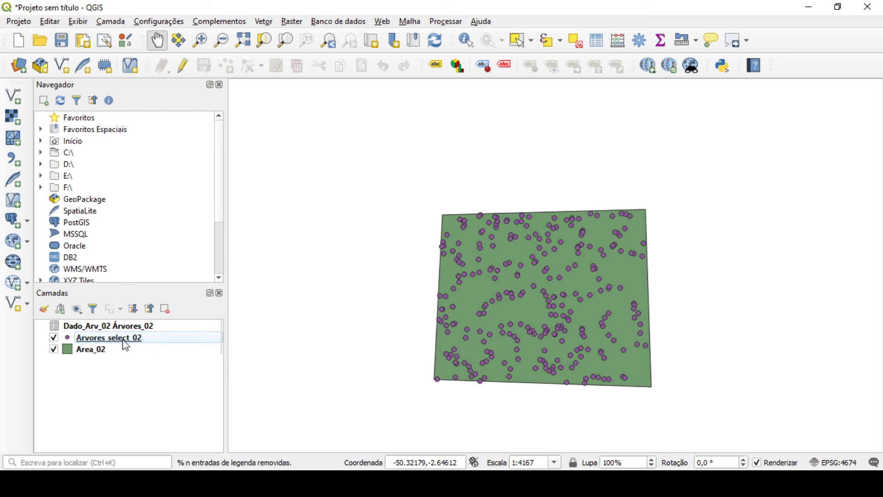
# Examine the Arvores_select_02 attribute table for the columns joined from Dado_Arv_02 Árvores_02, compare a tree's NARV with its species, and close the table
pyautogui.click(595, 42)
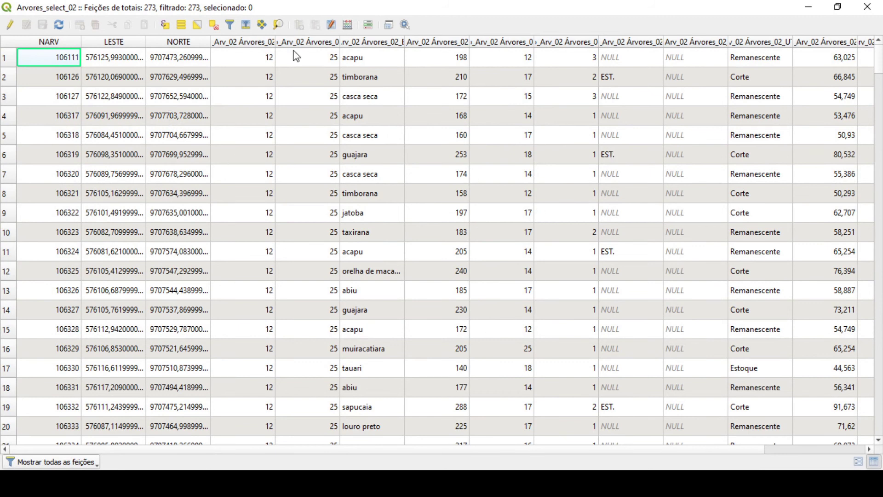
pyautogui.moveTo(489, 451); pyautogui.dragTo(622, 458)
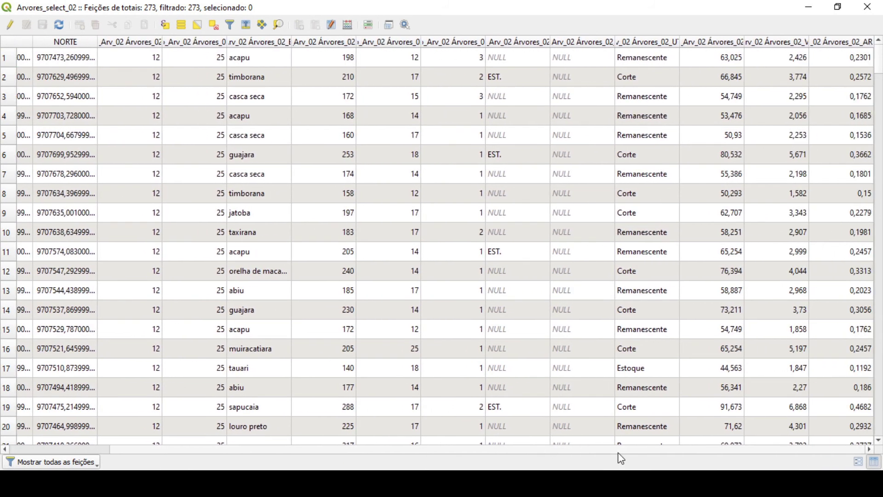
pyautogui.moveTo(617, 454); pyautogui.dragTo(374, 345)
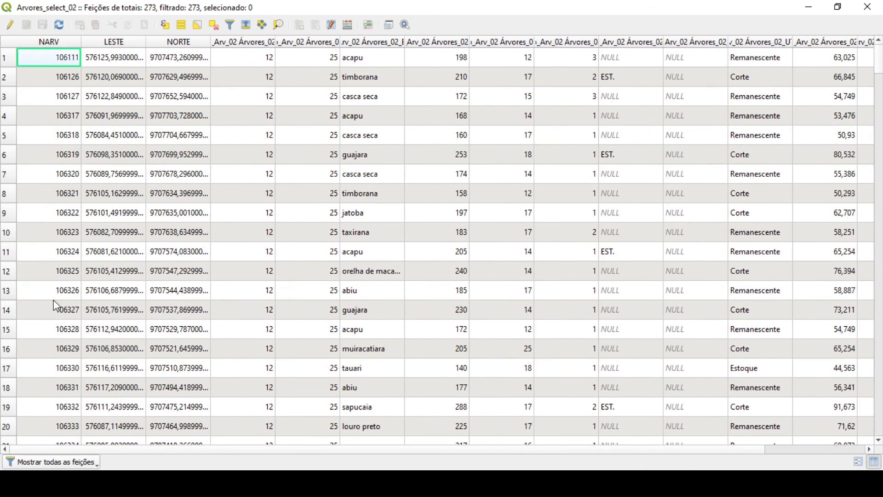
pyautogui.scroll(-3, 54, 305)
pyautogui.scroll(-7, 55, 308)
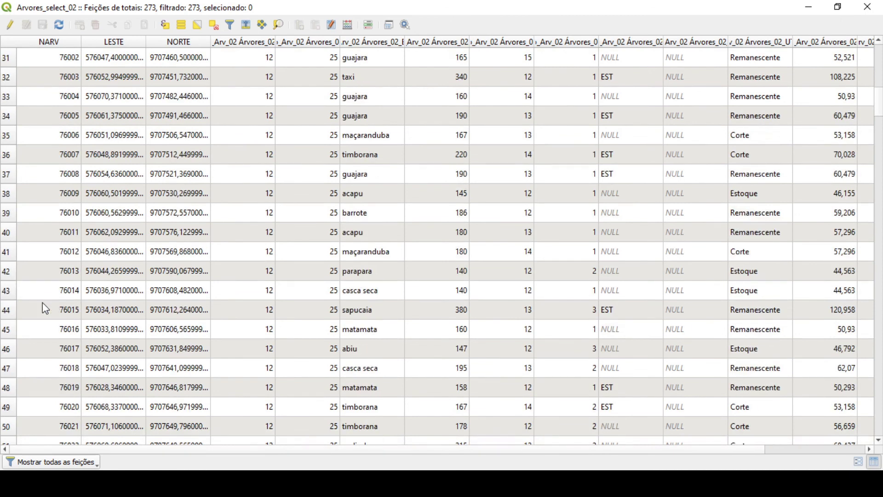
pyautogui.scroll(-6, 67, 179)
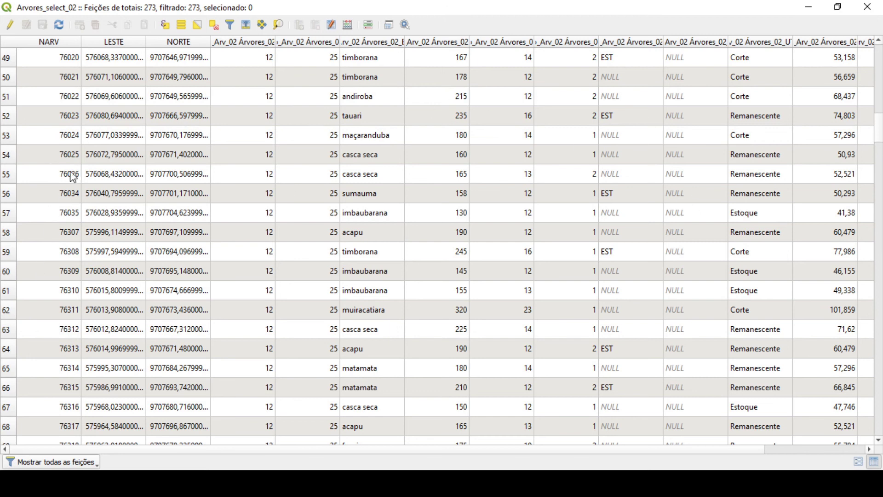
pyautogui.click(54, 160)
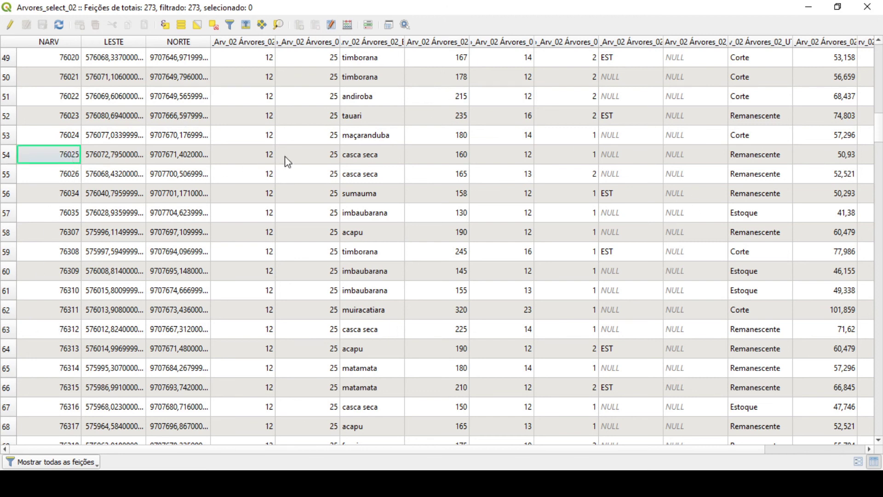
pyautogui.moveTo(355, 161)
pyautogui.mouseDown()
pyautogui.moveTo(817, 143)
pyautogui.moveTo(705, 161)
pyautogui.moveTo(392, 174)
pyautogui.moveTo(358, 160)
pyautogui.mouseUp()
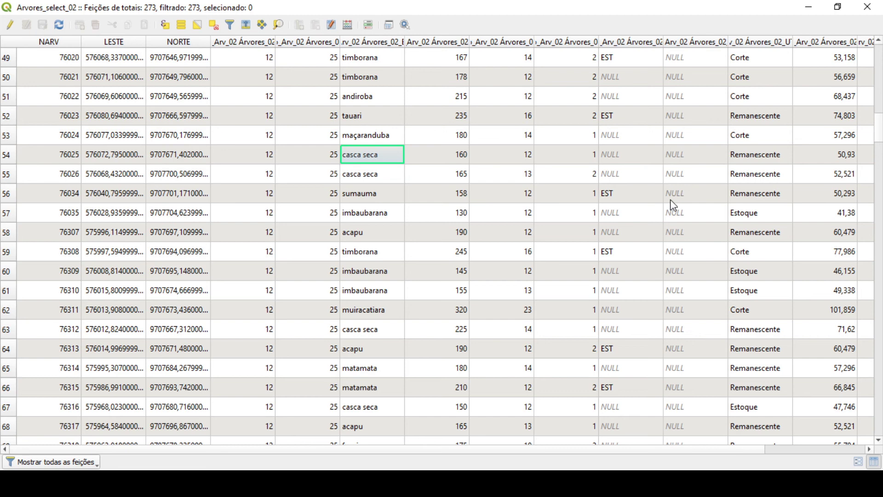
pyautogui.click(867, 7)
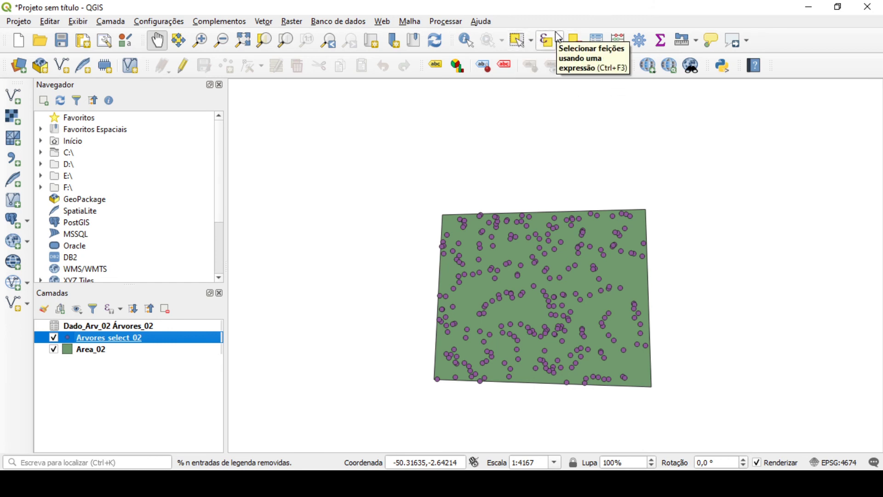
# Select individual trees of Arvores_select_02 in the upper-right part of Area_02 with the Feição(s) selection tool
pyautogui.click(532, 42)
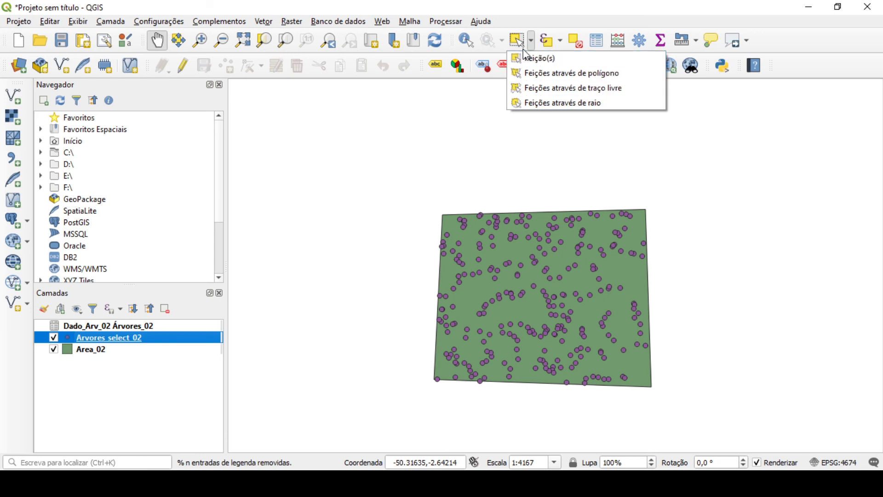
pyautogui.click(537, 57)
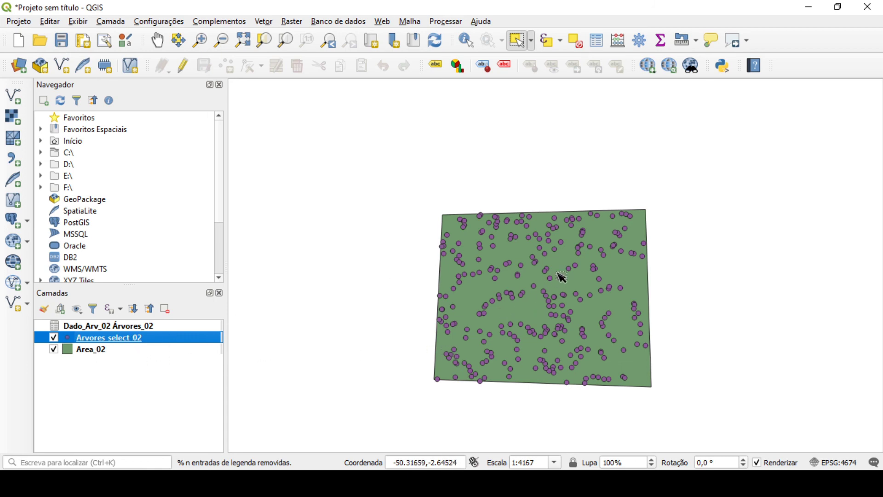
pyautogui.click(576, 268)
pyautogui.click(570, 269)
pyautogui.click(593, 267)
pyautogui.click(602, 256)
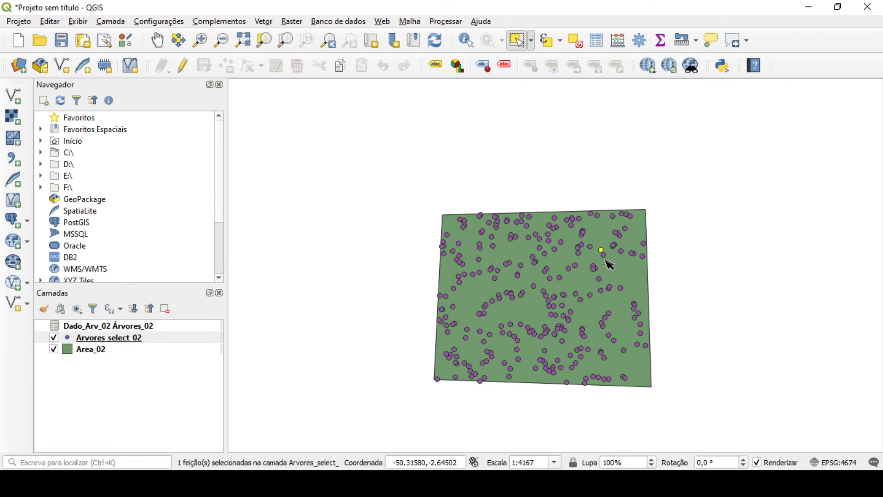
# Add the cluster of three trees below the selected pair and one tree to its left to the selection
pyautogui.scroll(2, 607, 259)
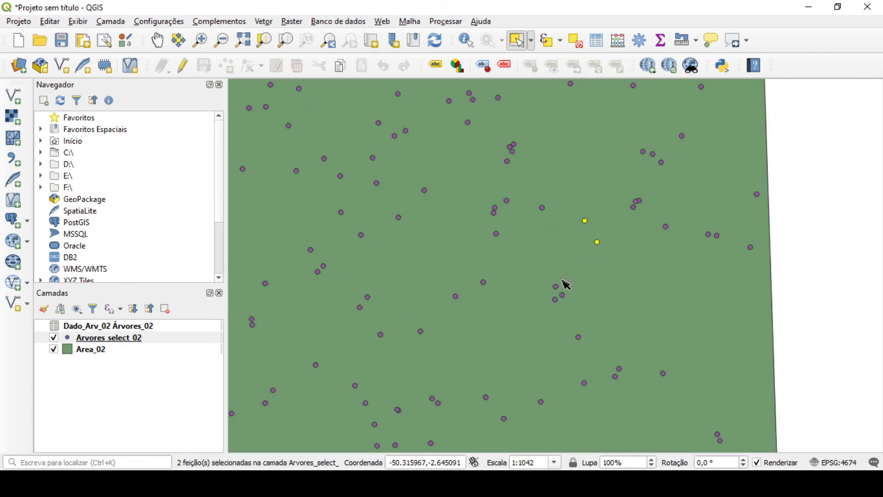
pyautogui.moveTo(554, 284); pyautogui.dragTo(564, 297)
pyautogui.keyDown('shift'); pyautogui.click(555, 300); pyautogui.keyUp('shift')
pyautogui.keyDown('shift'); pyautogui.click(484, 285); pyautogui.keyUp('shift')
pyautogui.scroll(-2, 505, 290)
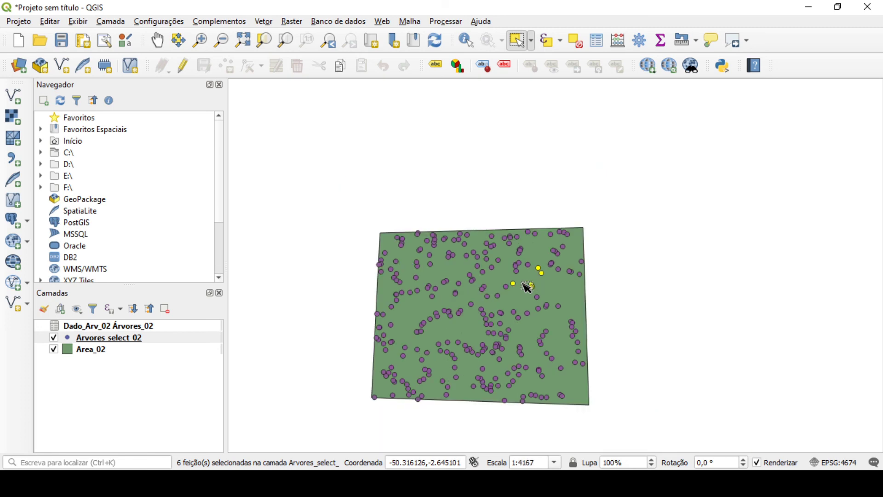
# Select the trees in the central part of Area_02 with one rectangle, and clear the selection
pyautogui.scroll(1, 573, 224)
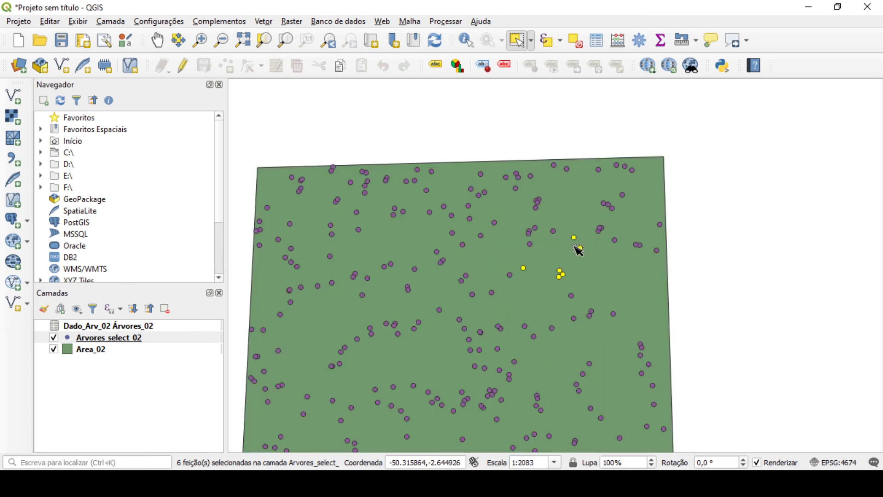
pyautogui.scroll(-1, 572, 251)
pyautogui.moveTo(571, 252); pyautogui.dragTo(592, 210)
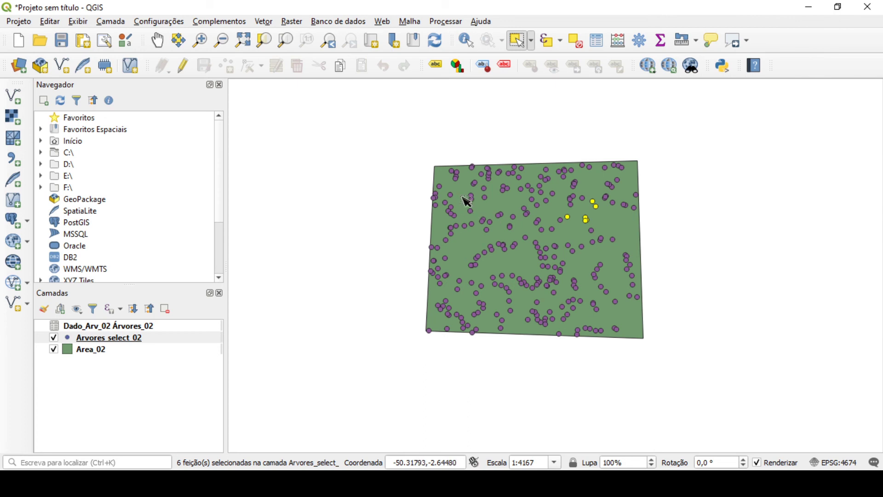
pyautogui.moveTo(460, 203); pyautogui.dragTo(607, 317)
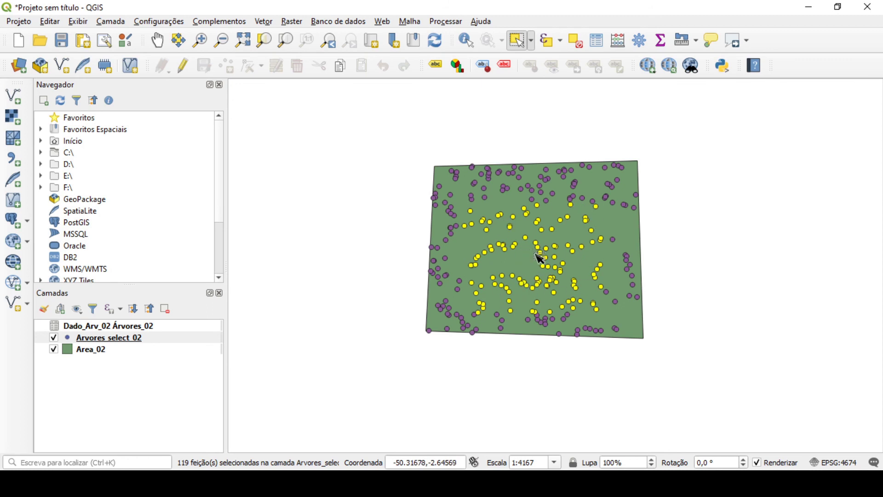
pyautogui.click(575, 46)
# Select the trees in the middle of Area_02 by drawing a polygon around them, and clear the selection
pyautogui.click(531, 42)
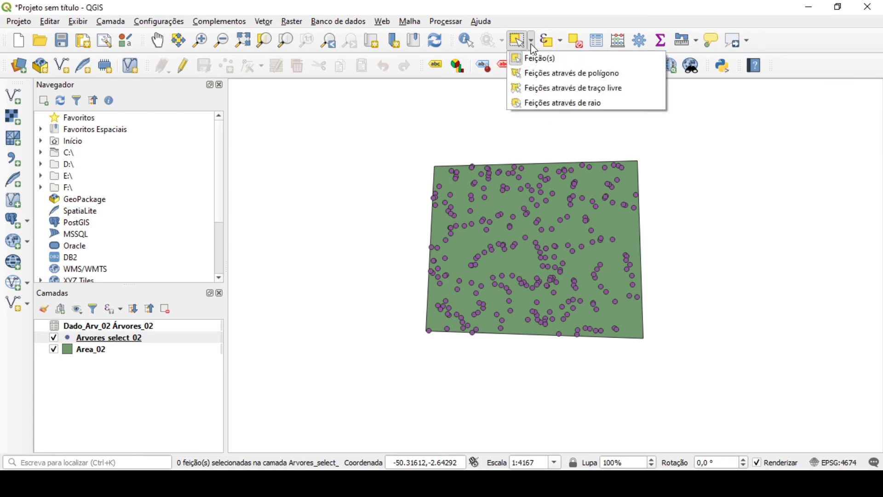
pyautogui.click(547, 74)
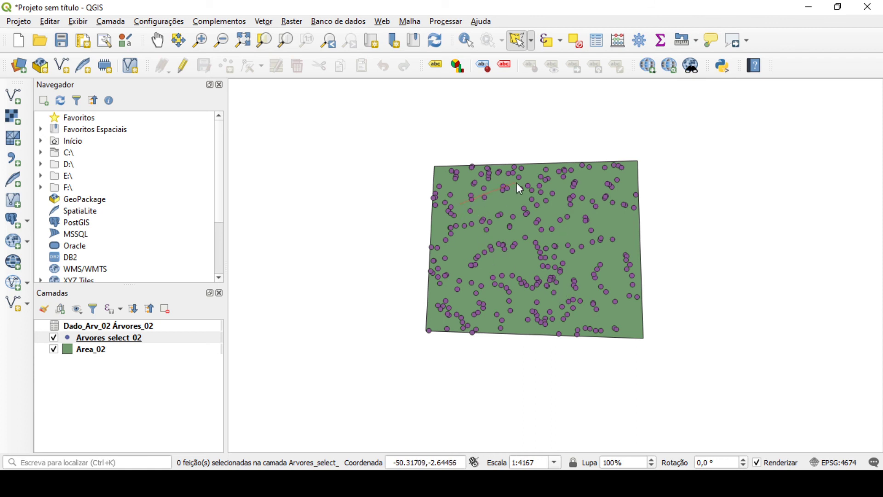
pyautogui.click(531, 185)
pyautogui.click(597, 228)
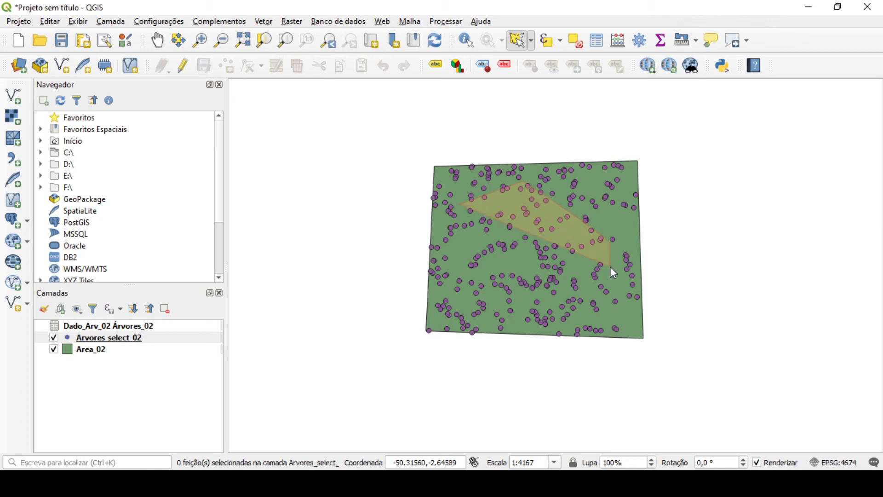
pyautogui.click(606, 294)
pyautogui.click(566, 323)
pyautogui.click(503, 327)
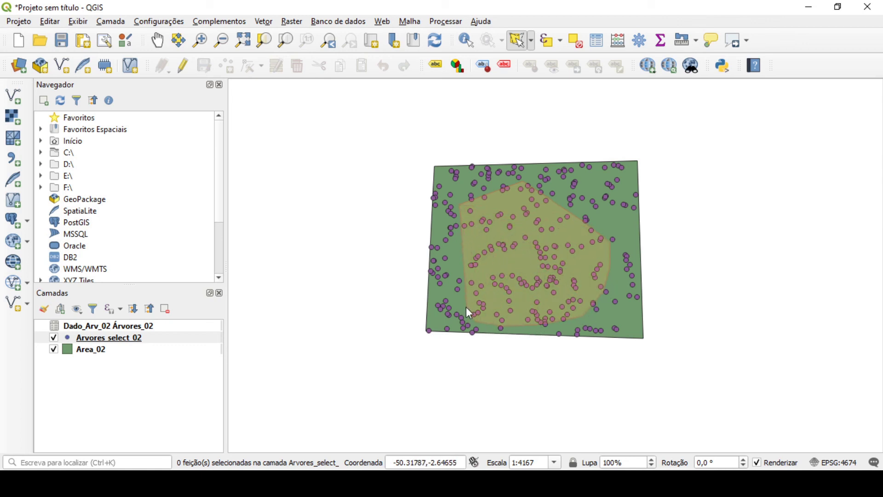
pyautogui.rightClick(456, 250)
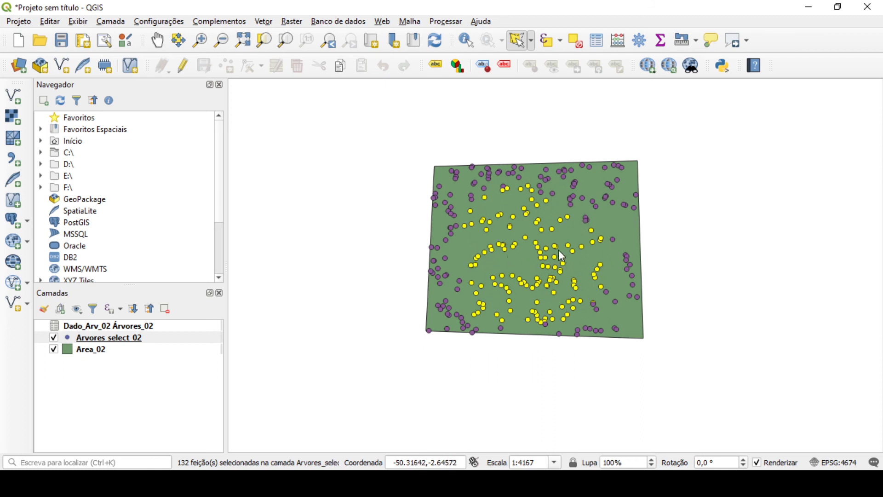
pyautogui.click(575, 40)
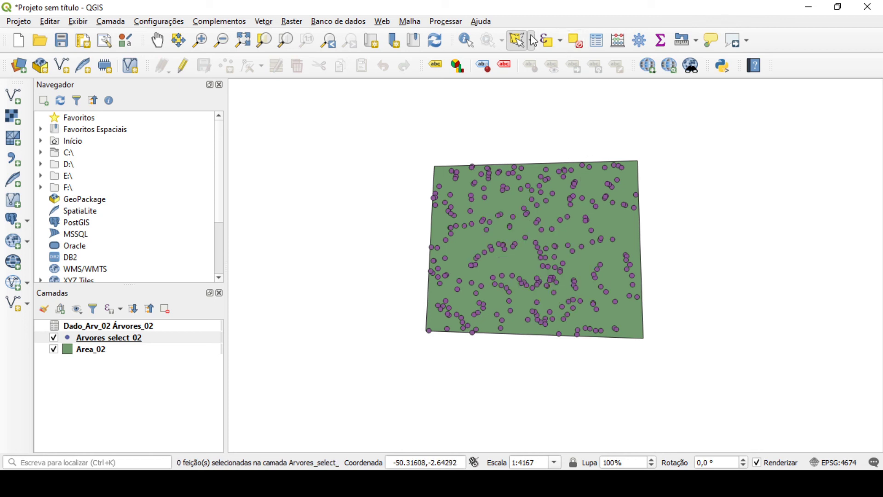
# Select the central trees by drawing a freehand outline around them, and clear the selection
pyautogui.click(532, 40)
pyautogui.click(566, 88)
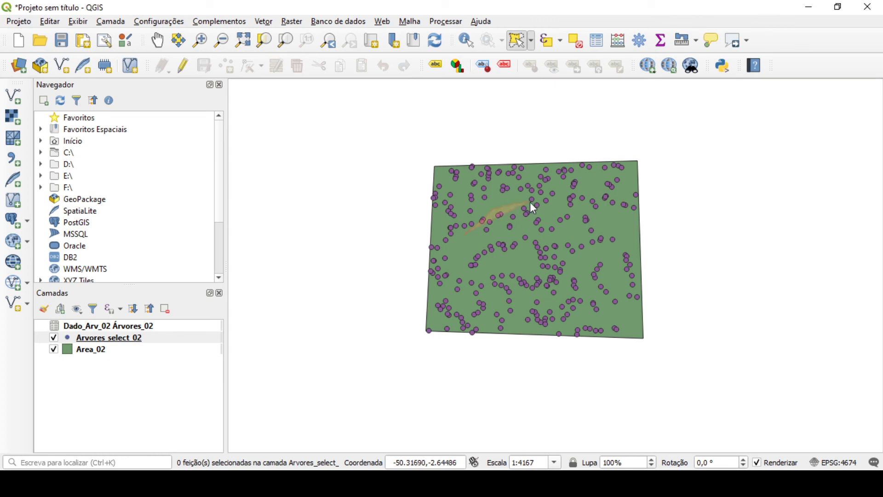
pyautogui.moveTo(552, 202)
pyautogui.mouseDown()
pyautogui.moveTo(606, 224)
pyautogui.moveTo(618, 244)
pyautogui.moveTo(617, 289)
pyautogui.moveTo(598, 308)
pyautogui.moveTo(583, 264)
pyautogui.moveTo(510, 303)
pyautogui.moveTo(459, 303)
pyautogui.moveTo(452, 281)
pyautogui.mouseUp()
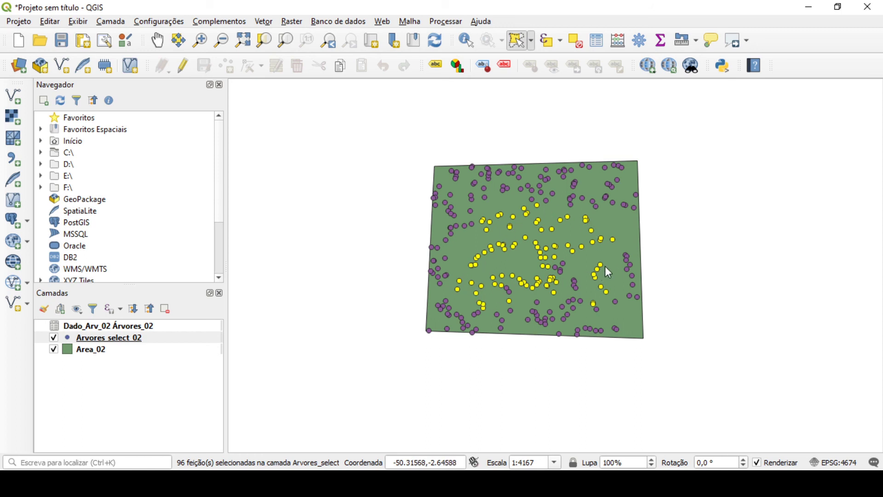
pyautogui.click(577, 41)
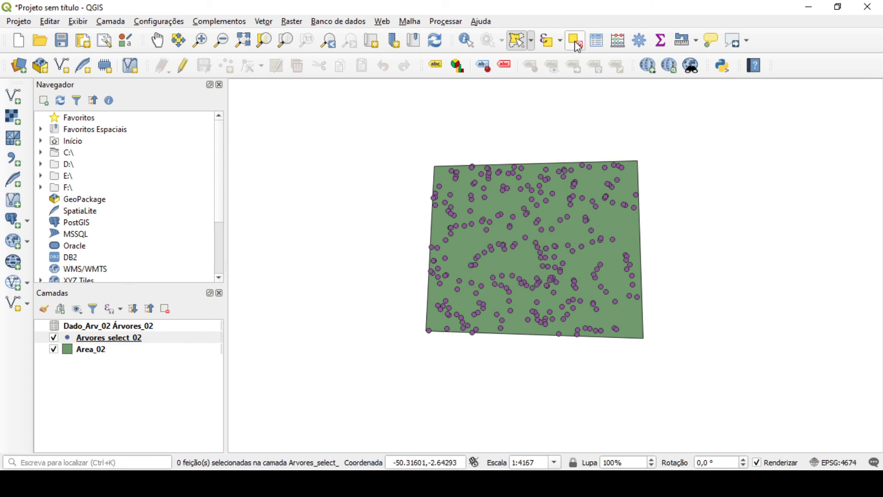
# Select the trees in the middle of Area_02 by drawing a large circle with the radius selection, and clear the selection
pyautogui.click(532, 41)
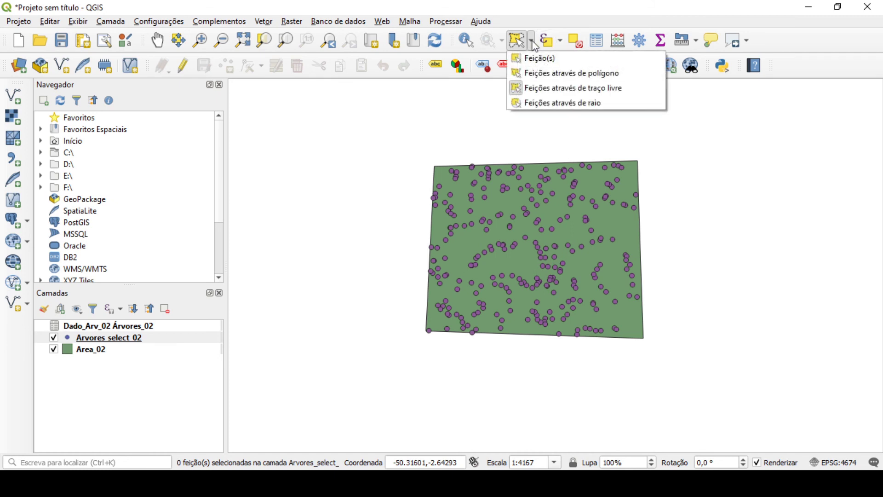
pyautogui.click(562, 104)
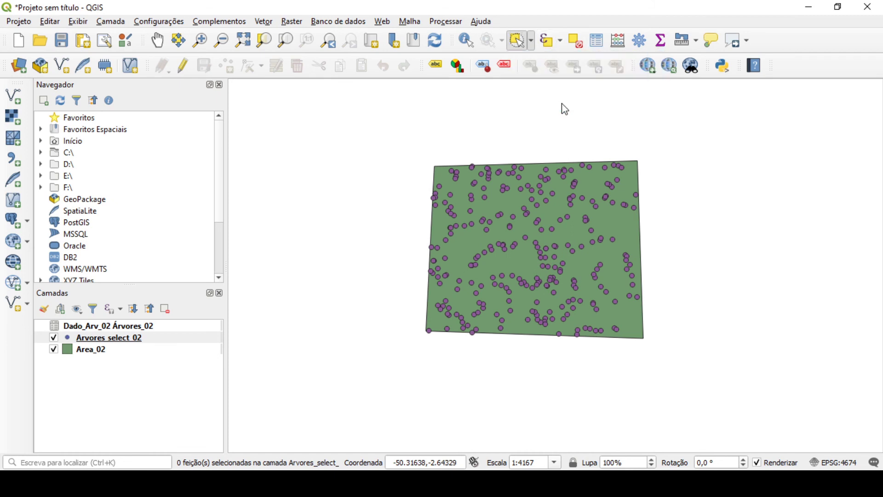
pyautogui.click(525, 262)
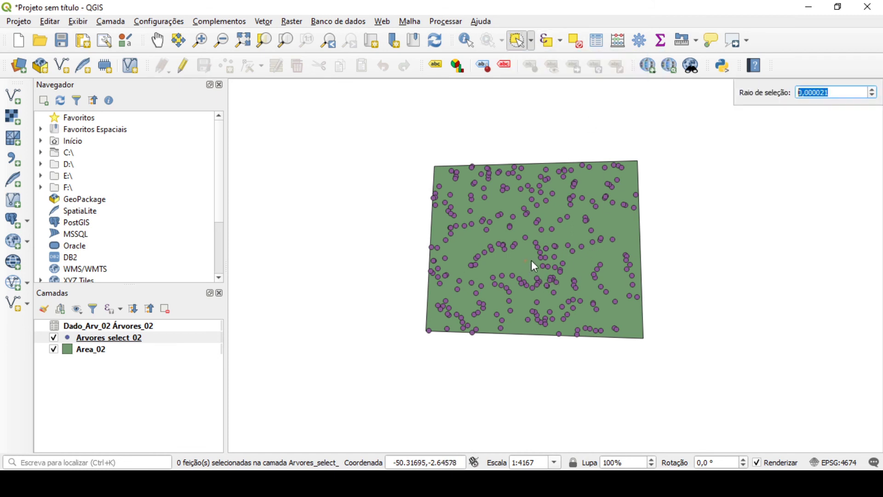
pyautogui.click(592, 266)
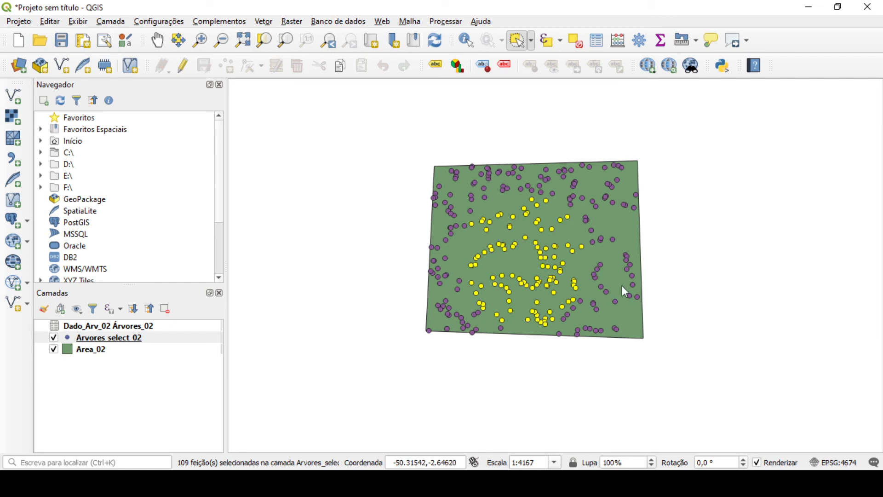
pyautogui.click(578, 42)
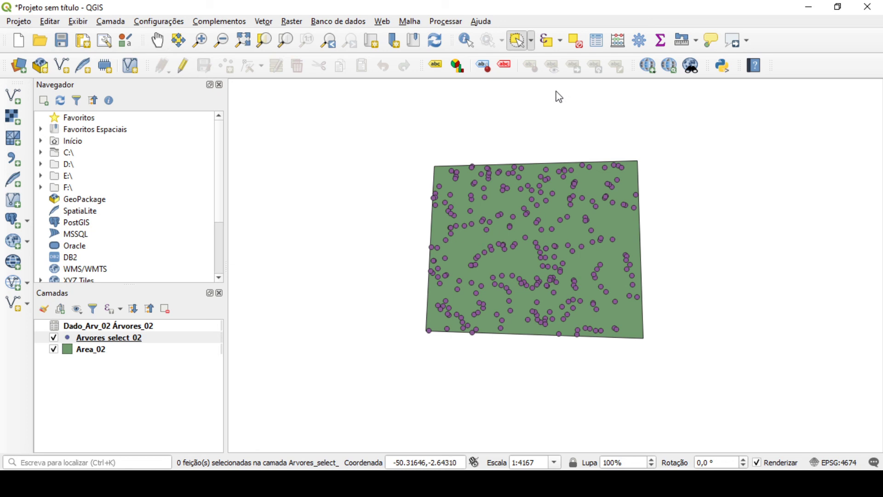
# Select all features of the Arvores_select_02 layer at once, and clear the selection
pyautogui.click(561, 41)
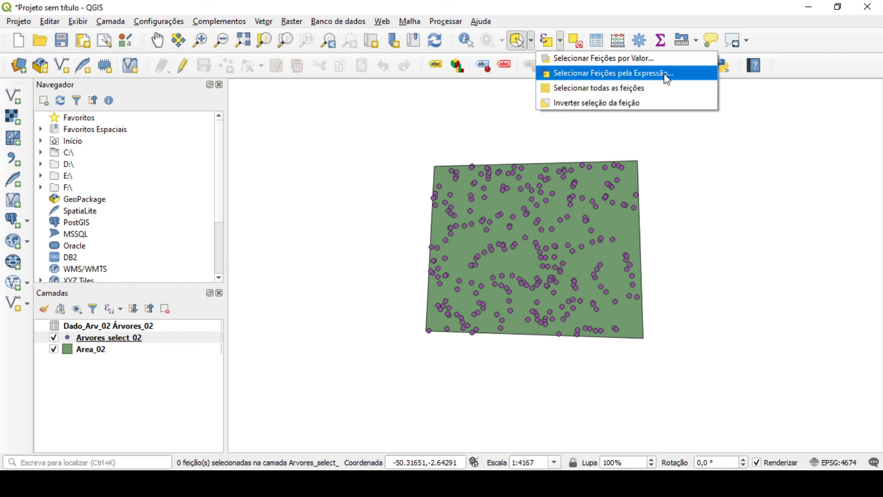
pyautogui.click(622, 95)
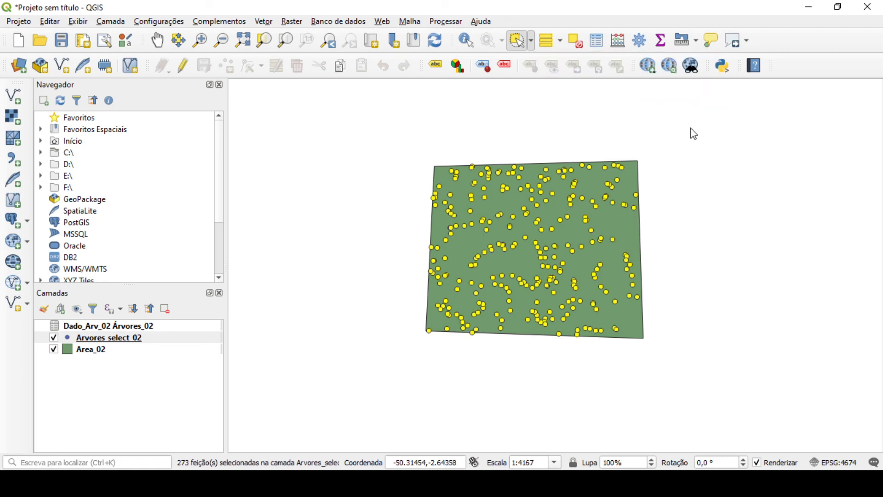
pyautogui.click(577, 42)
# Select the dense group of trees just right of Area_02's centre by drawing a small circle around it
pyautogui.click(561, 42)
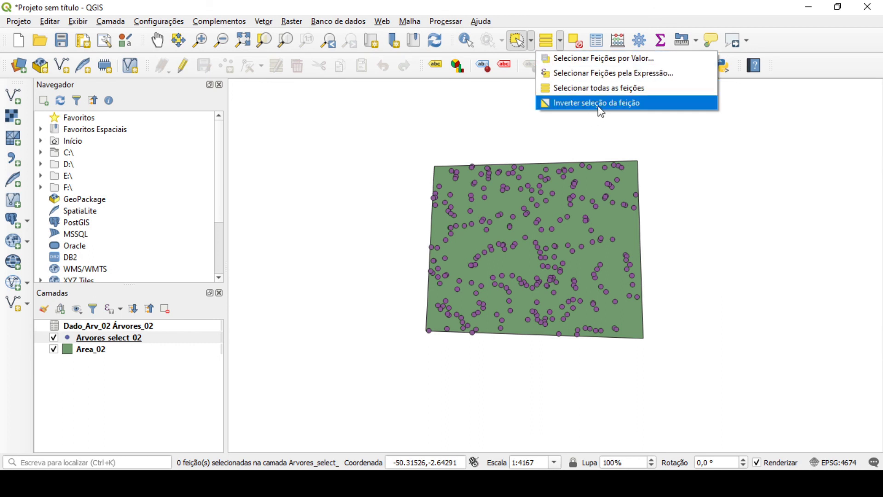
pyautogui.click(528, 41)
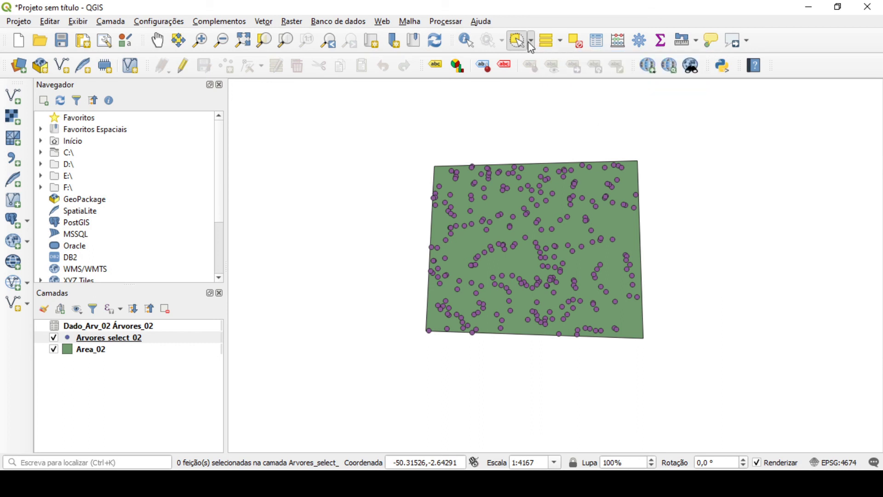
pyautogui.click(549, 261)
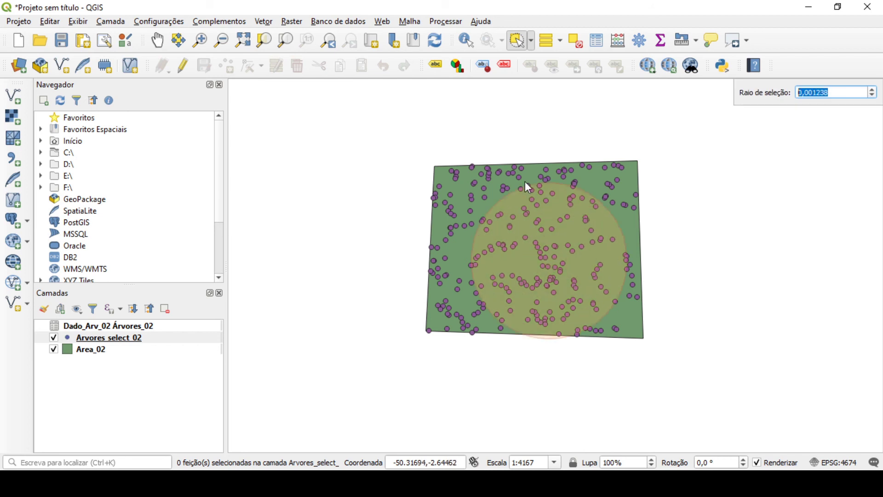
pyautogui.click(532, 230)
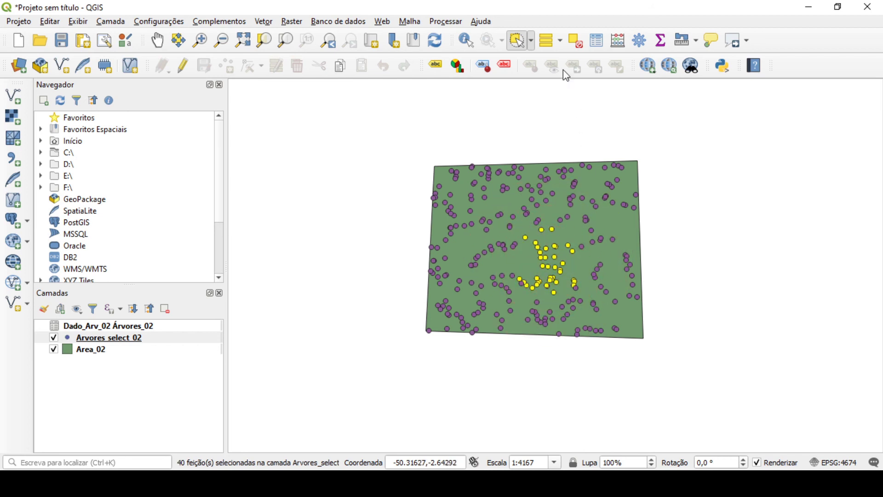
# Invert the selection so that all trees outside the small circle are selected instead, and clear the selection
pyautogui.click(560, 44)
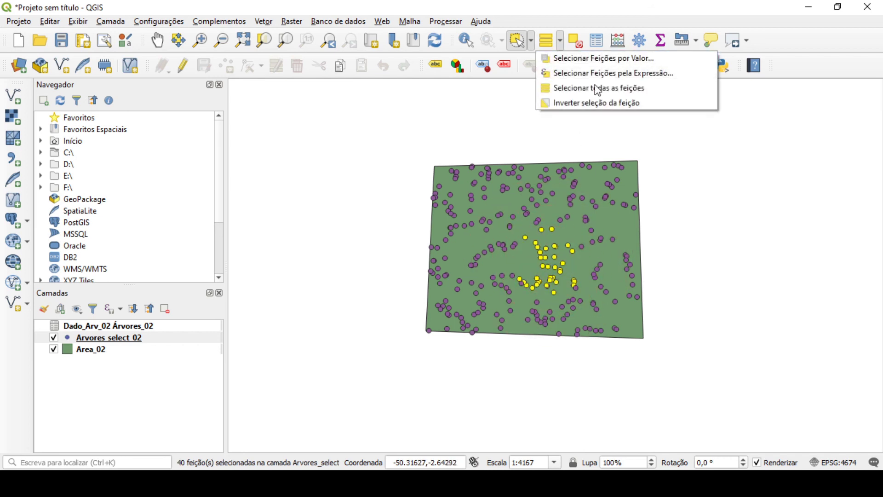
pyautogui.click(658, 102)
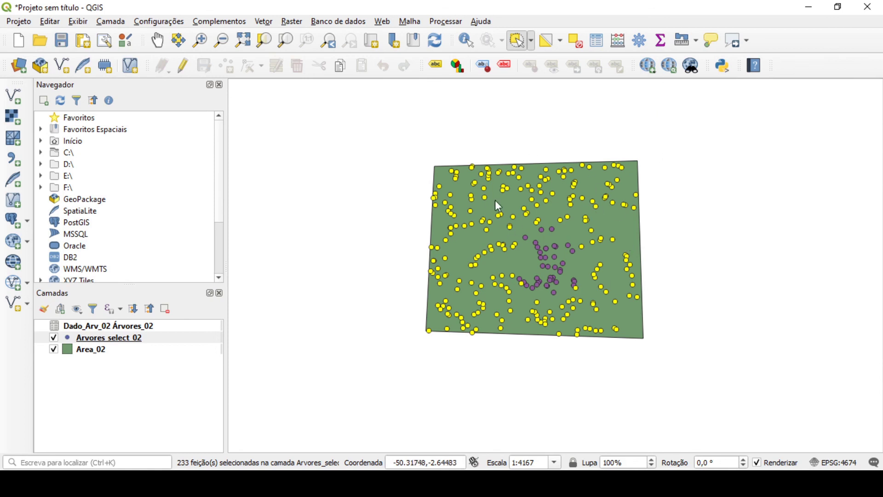
pyautogui.click(576, 41)
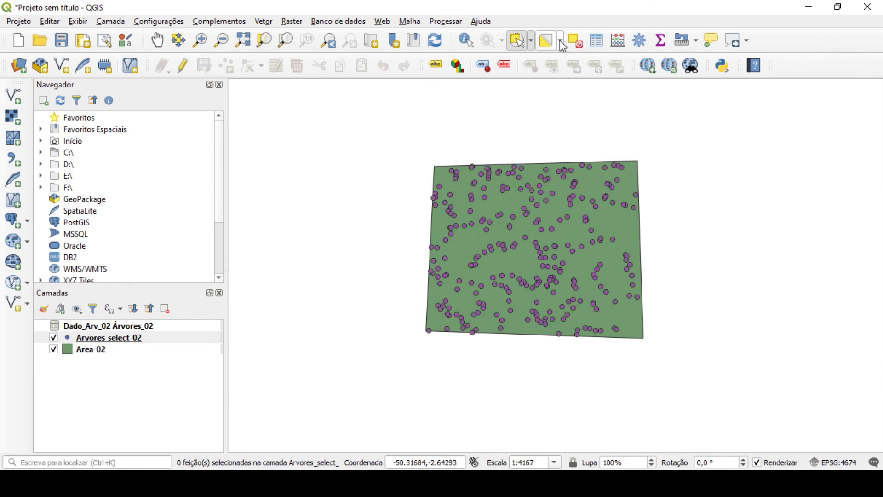
# Select by value the trees whose ESPECIE is equal to acapu, close the form, and clear the selection
pyautogui.click(562, 42)
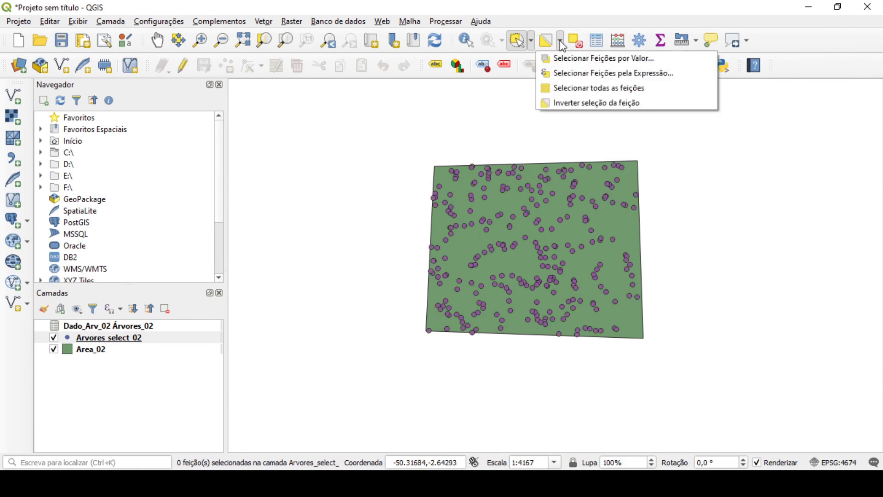
pyautogui.click(579, 61)
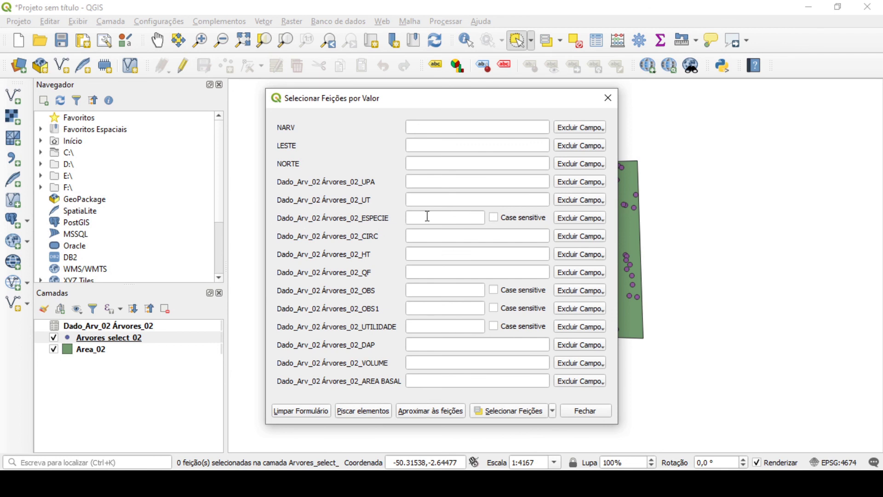
pyautogui.click(604, 220)
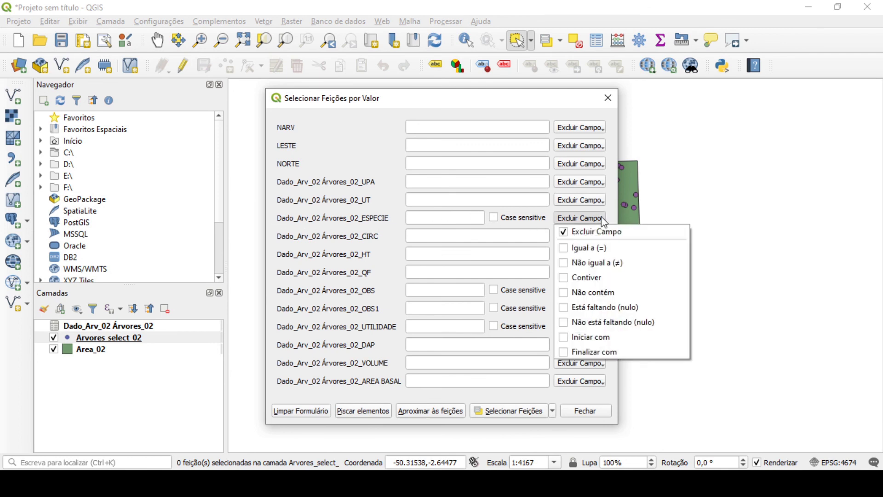
pyautogui.click(601, 249)
pyautogui.click(452, 220)
pyautogui.write('Ac')
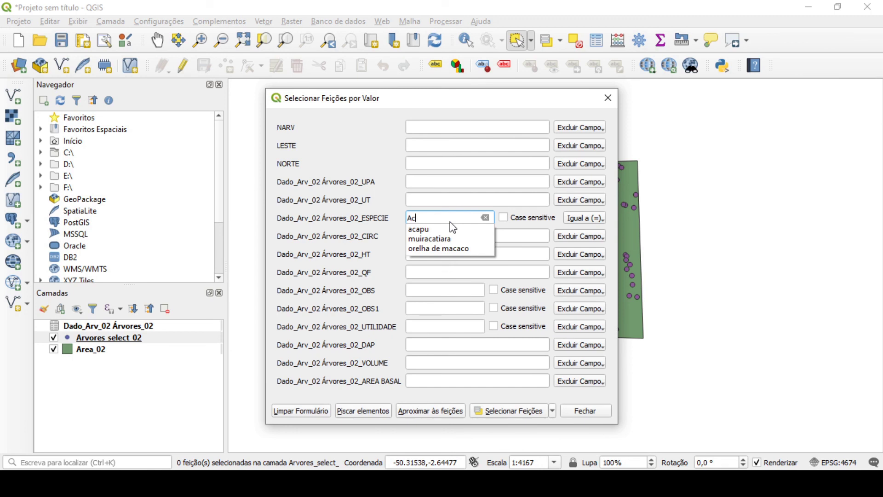
pyautogui.click(419, 230)
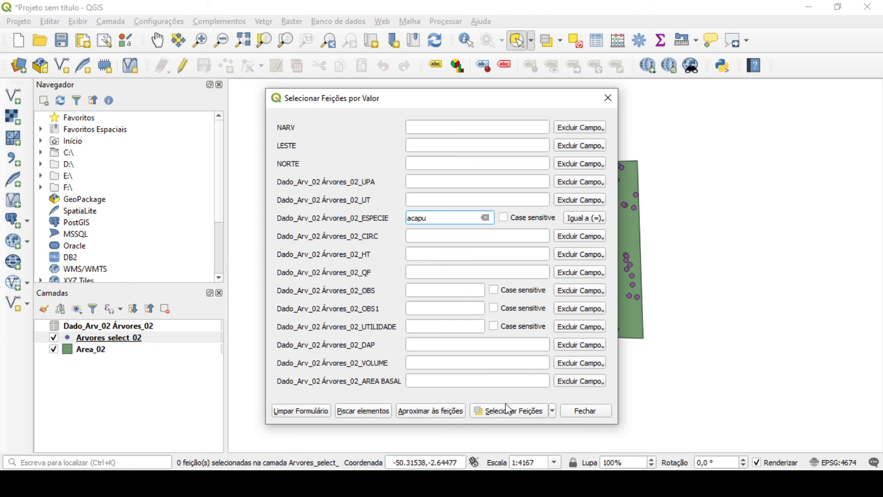
pyautogui.click(513, 413)
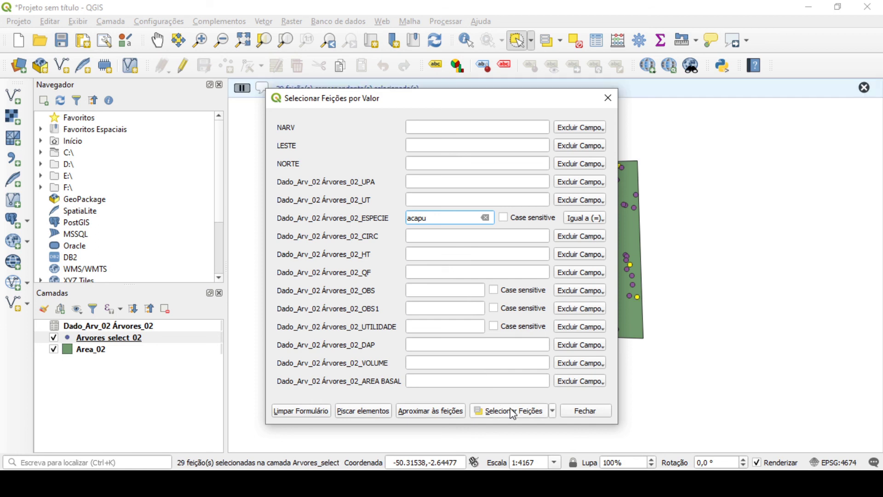
pyautogui.click(598, 411)
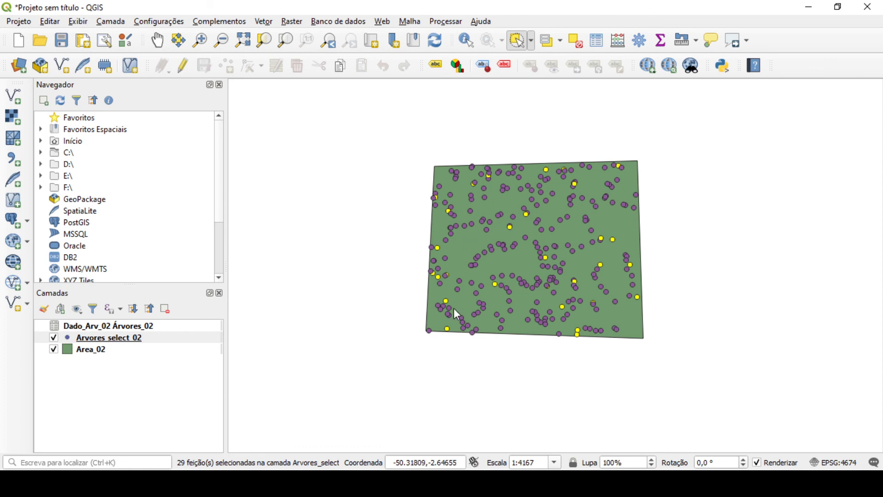
pyautogui.click(576, 46)
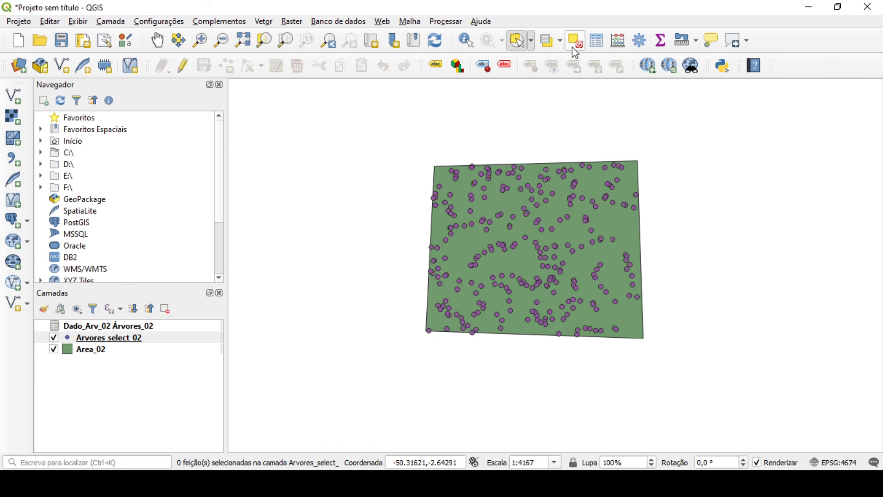
# Select by value the trees whose ESPECIE is equal to timborana, close the form, and clear the selection
pyautogui.click(545, 43)
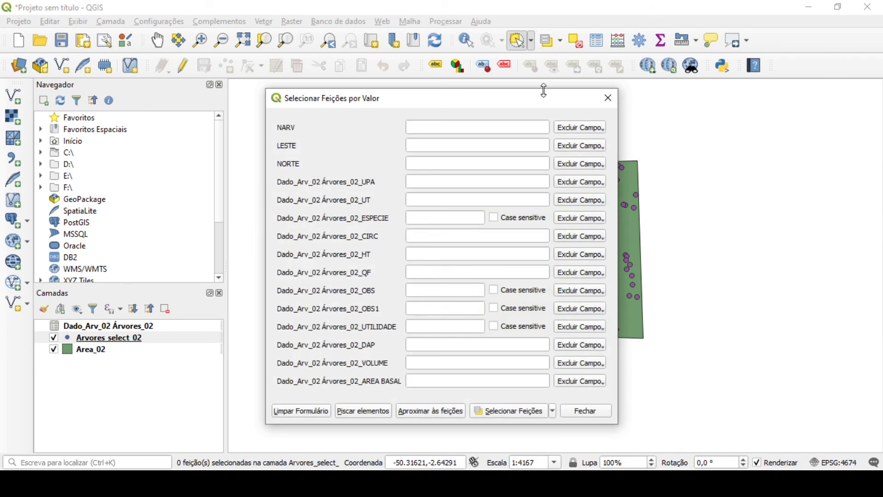
pyautogui.click(571, 219)
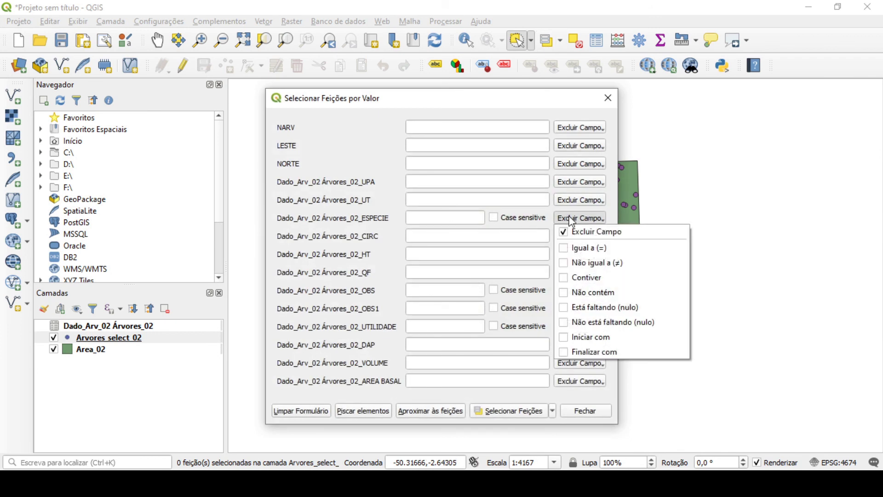
pyautogui.click(581, 250)
pyautogui.click(470, 218)
pyautogui.write('timbo')
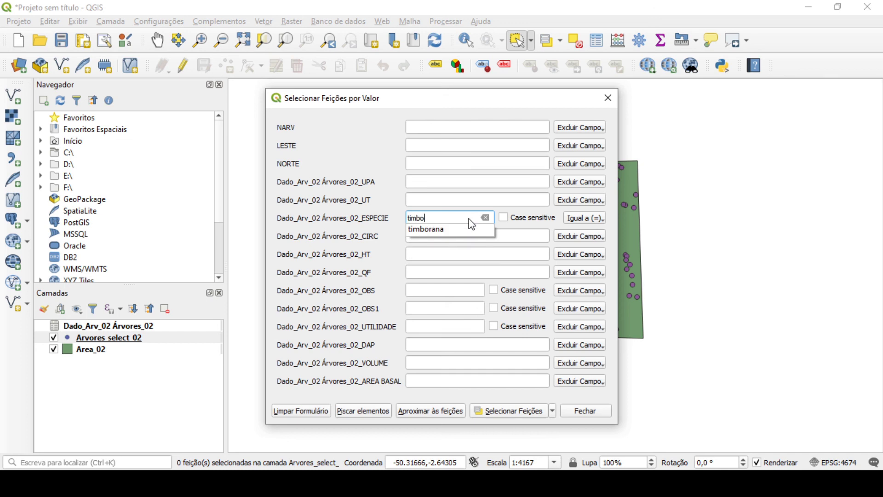
pyautogui.click(460, 234)
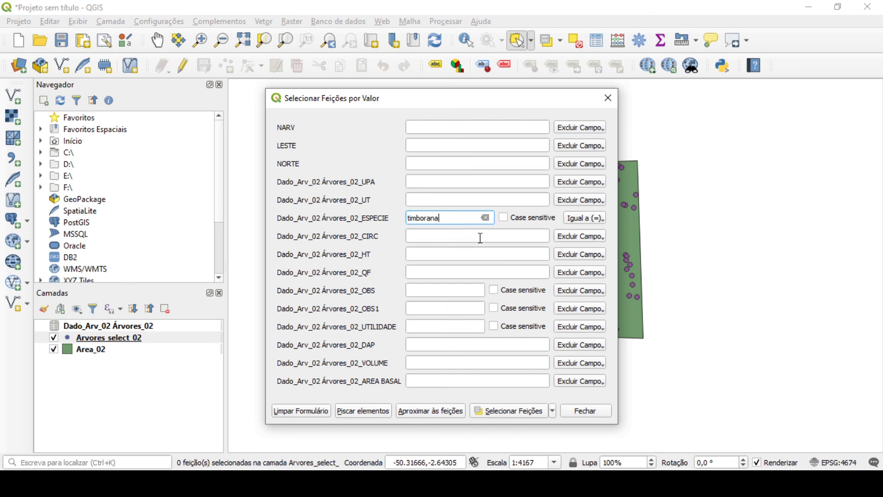
pyautogui.click(520, 416)
pyautogui.click(586, 411)
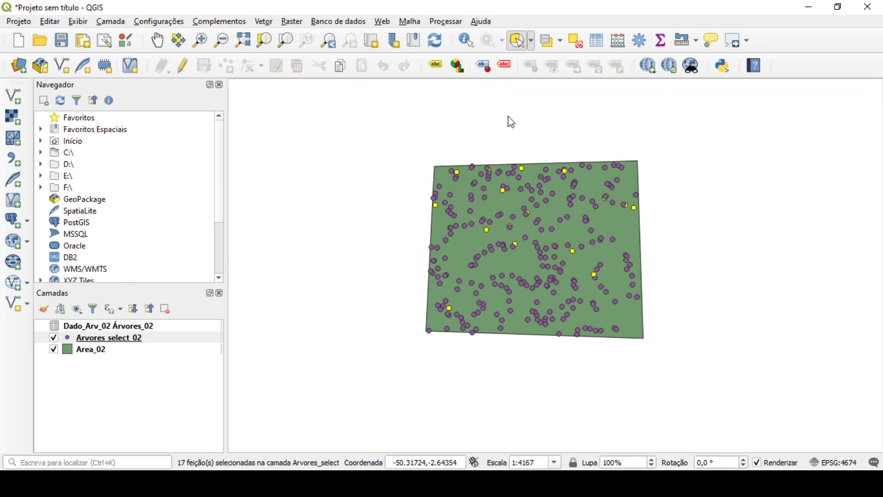
pyautogui.click(578, 45)
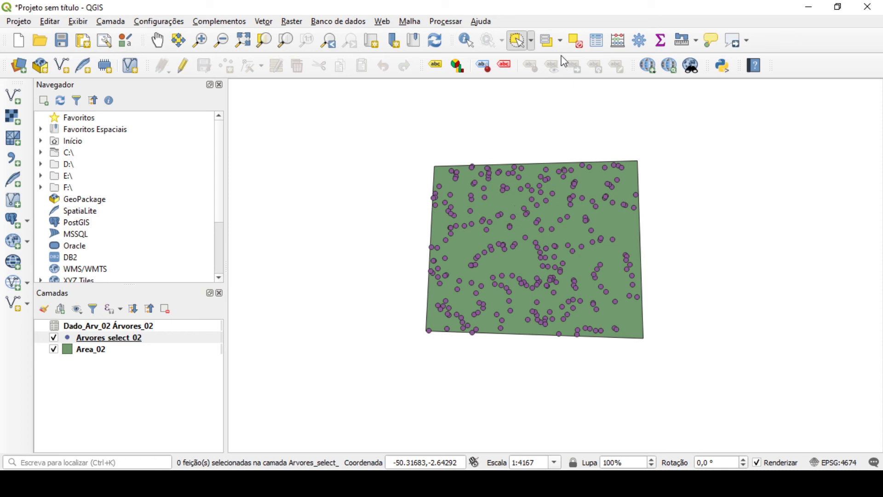
# Start another selection by value with the ESPECIE condition set to equal to acapu
pyautogui.click(550, 42)
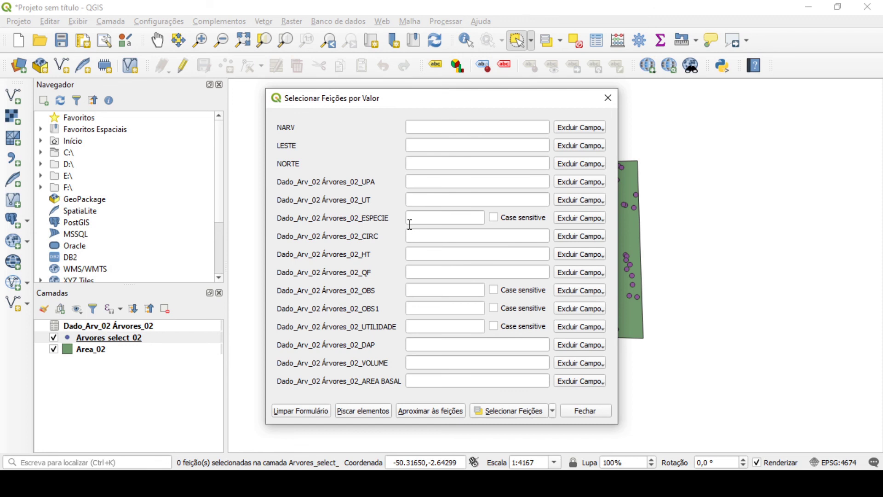
pyautogui.click(588, 224)
pyautogui.click(580, 247)
pyautogui.click(465, 217)
pyautogui.write('acap')
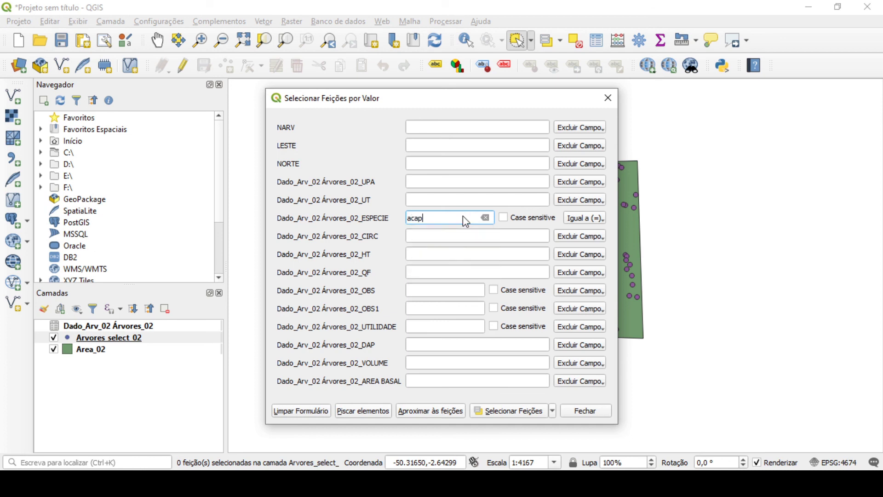
pyautogui.click(432, 230)
# Add the condition DAP greater than 60, select the matching trees, close the form, and clear the selection
pyautogui.click(422, 346)
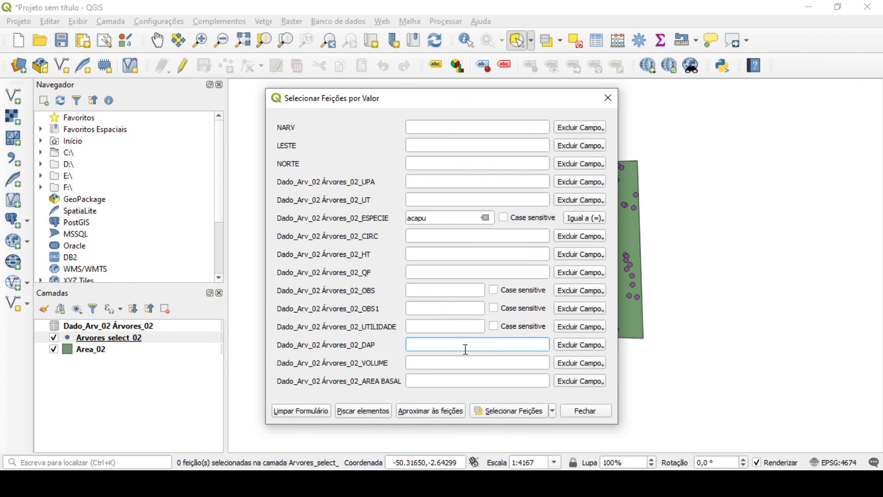
pyautogui.click(597, 348)
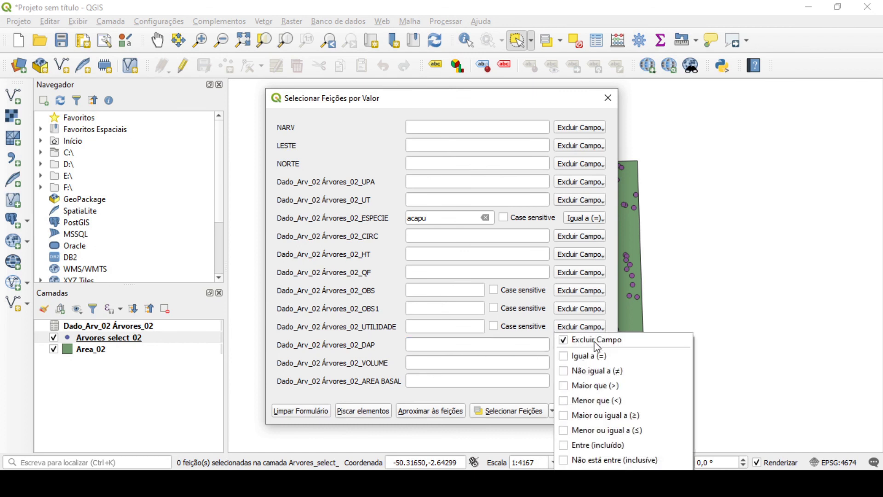
pyautogui.click(607, 391)
pyautogui.click(526, 346)
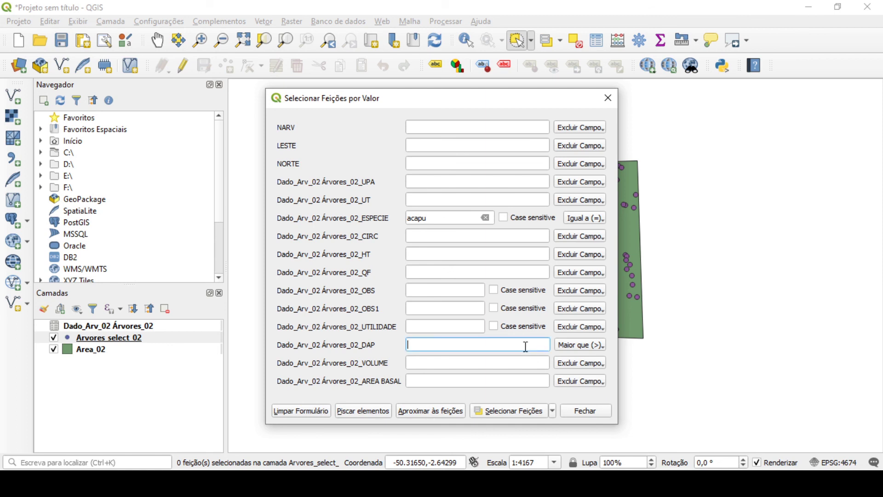
pyautogui.write('60')
pyautogui.click(511, 412)
pyautogui.click(589, 414)
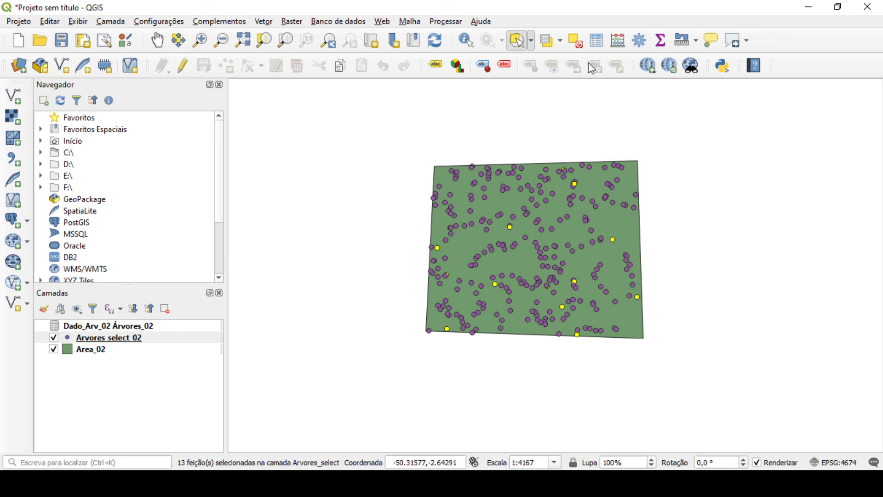
pyautogui.click(582, 52)
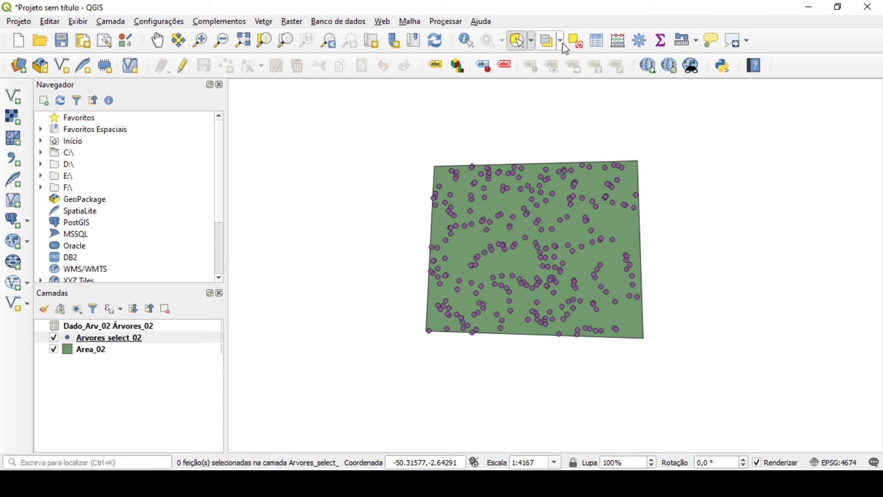
# Start a selection by expression on the tree layer and build the expression "Dado_Arv_02 Árvores_02_ESPECIE" = 'acapu'
pyautogui.click(561, 41)
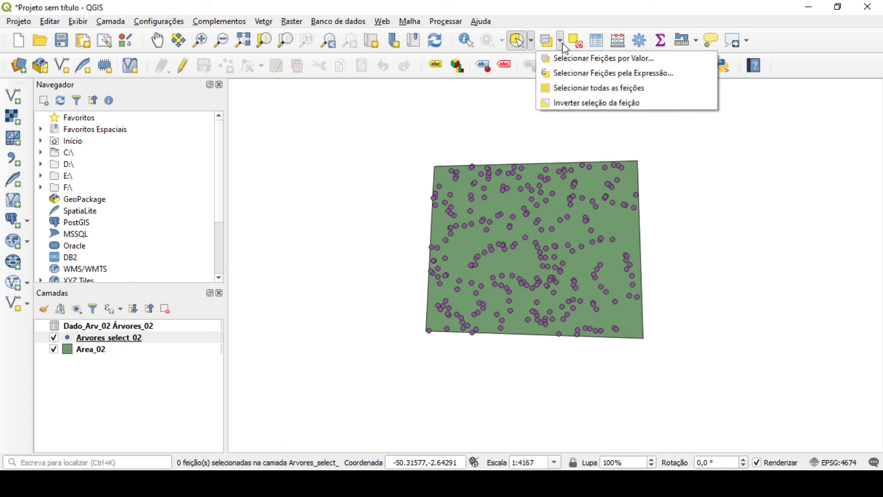
pyautogui.click(672, 72)
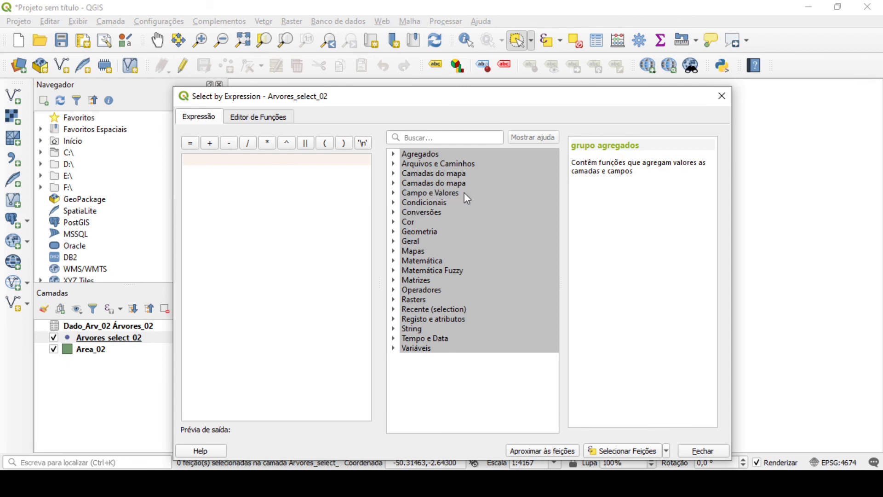
pyautogui.click(393, 193)
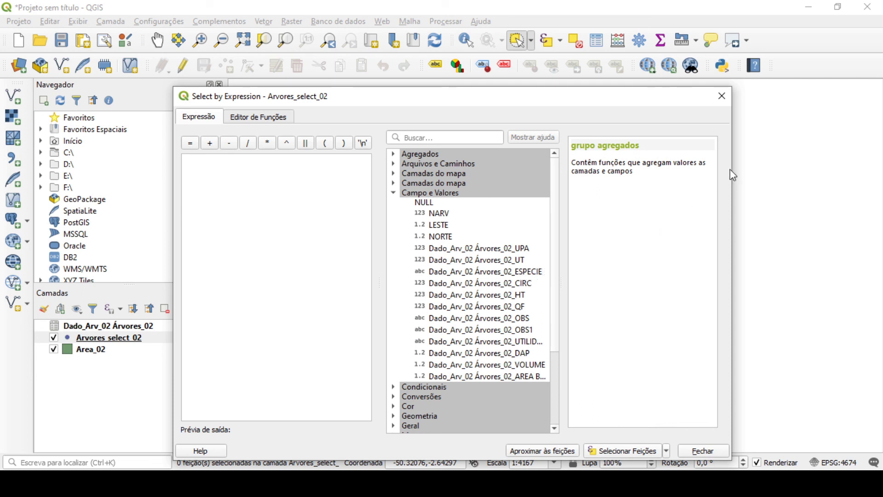
pyautogui.doubleClick(529, 273)
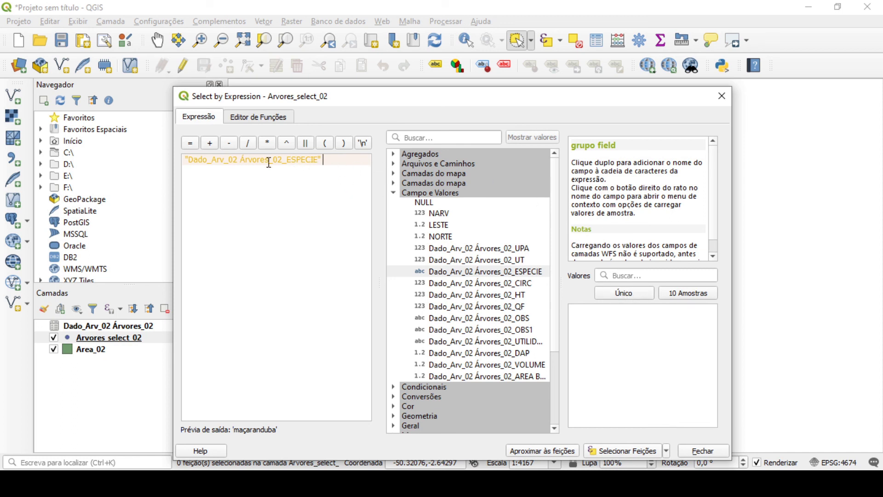
pyautogui.click(190, 143)
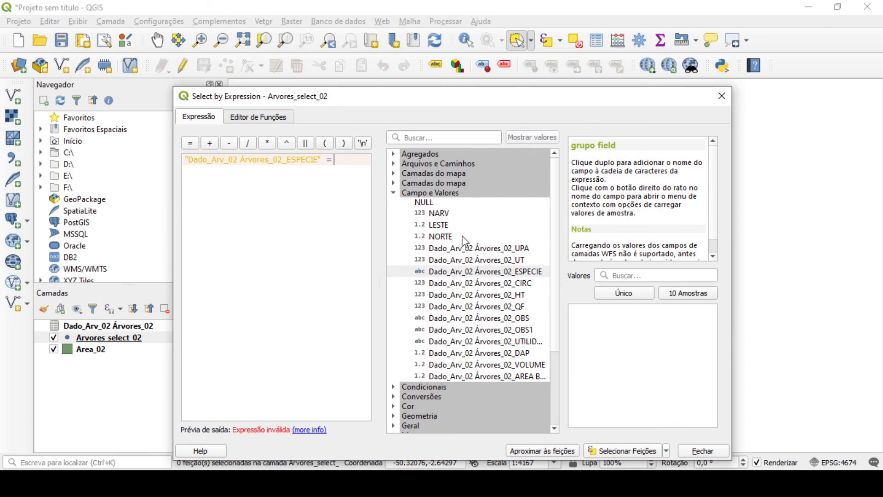
pyautogui.click(624, 296)
pyautogui.scroll(-1, 600, 384)
pyautogui.scroll(-4, 601, 384)
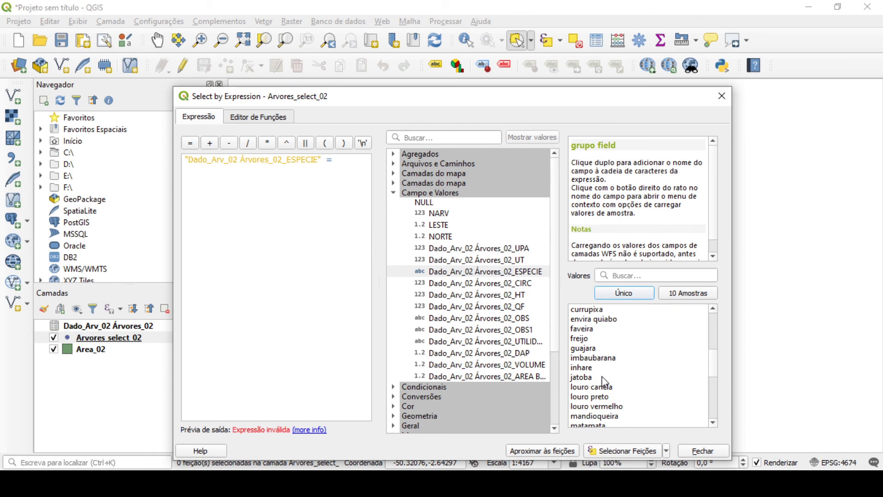
pyautogui.scroll(5, 602, 376)
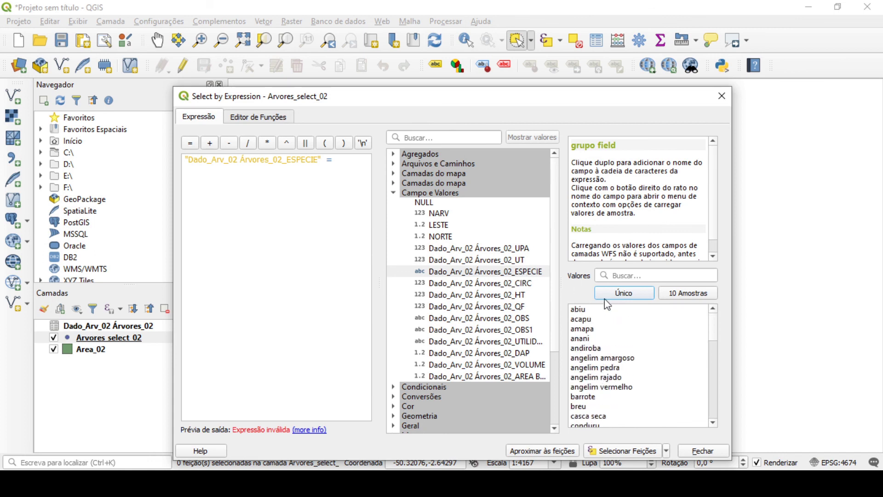
pyautogui.doubleClick(584, 318)
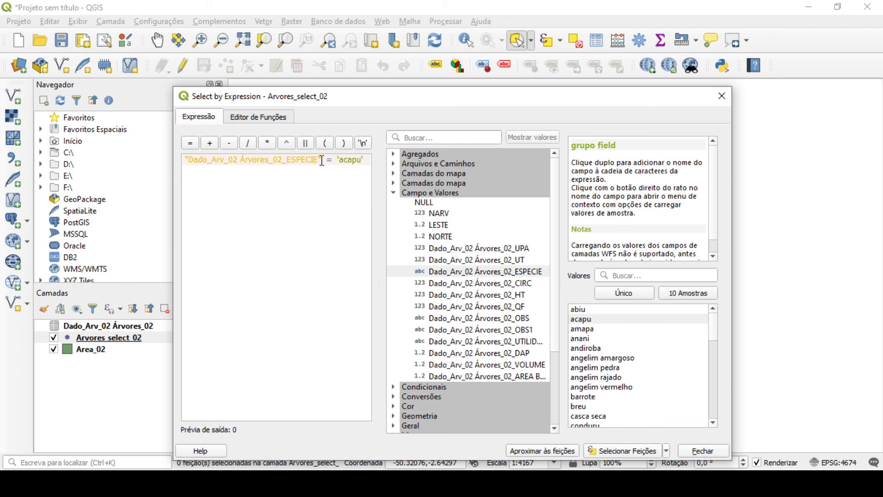
# Select the trees matching the acapu expression, close the expression dialog, and clear the selection
pyautogui.click(631, 455)
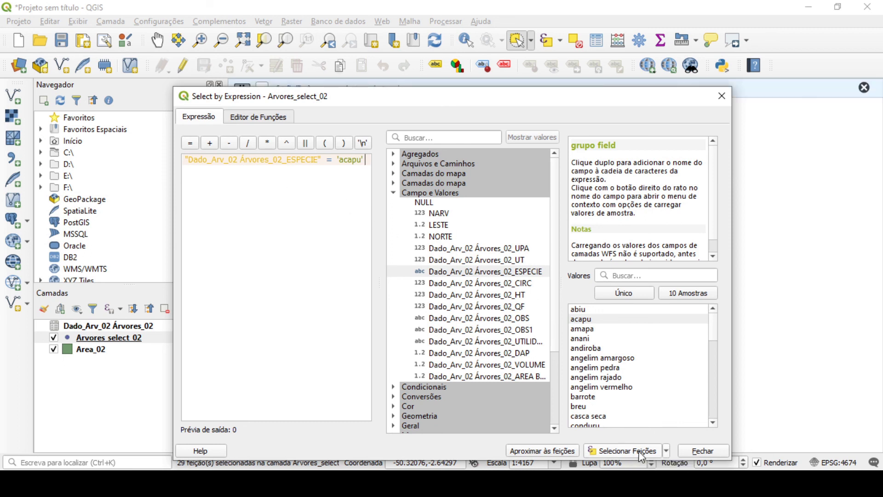
pyautogui.click(700, 451)
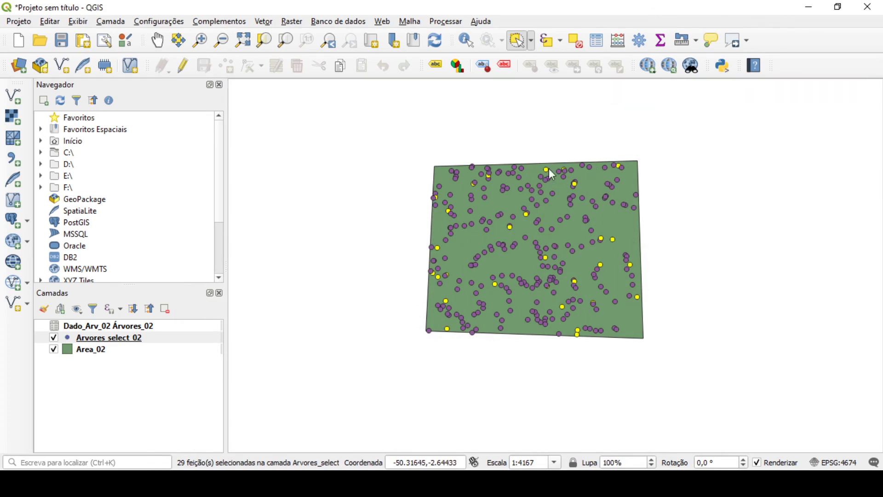
pyautogui.click(575, 42)
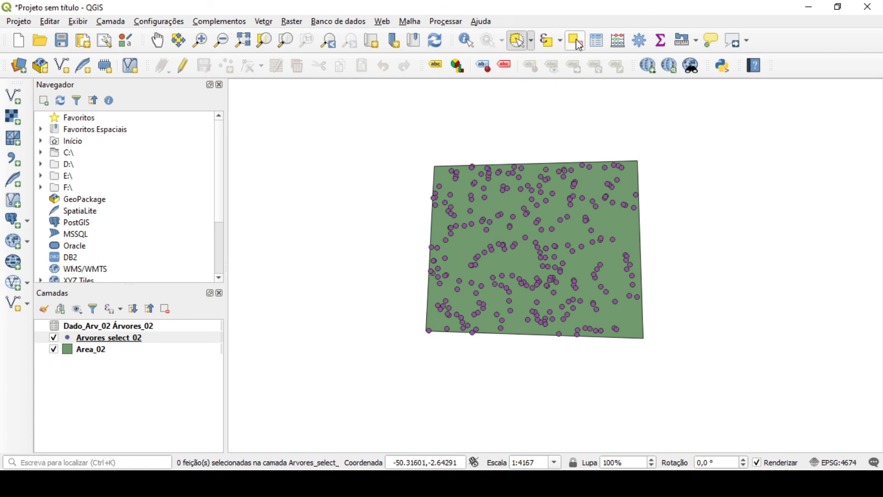
# Start another selection by expression with the condition "Dado_Arv_02 Árvores_02_ESPECIE" = 'acapu'
pyautogui.click(548, 40)
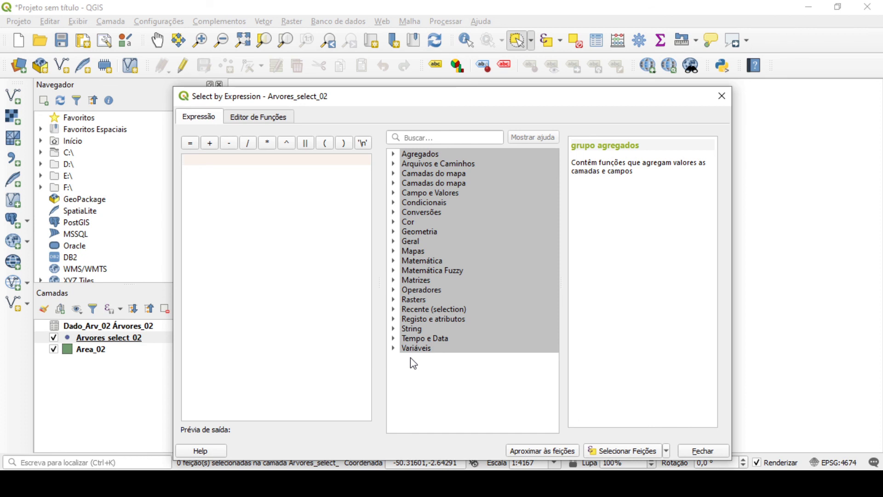
pyautogui.click(394, 190)
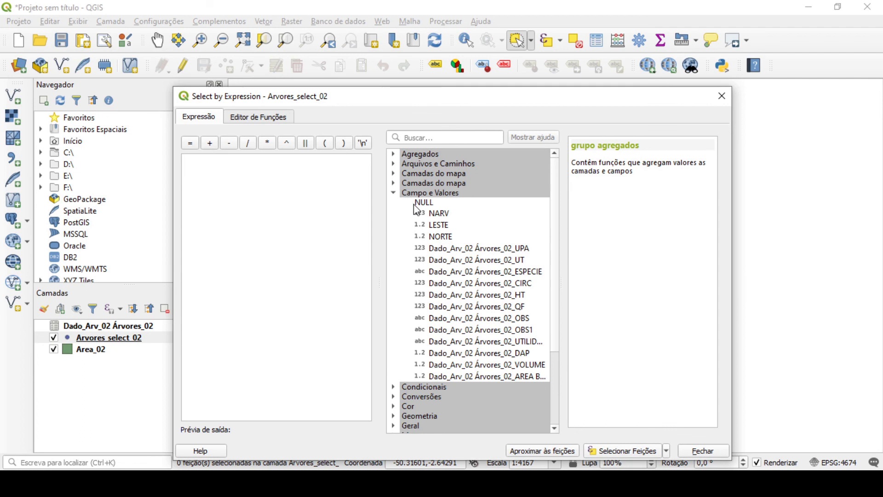
pyautogui.doubleClick(528, 273)
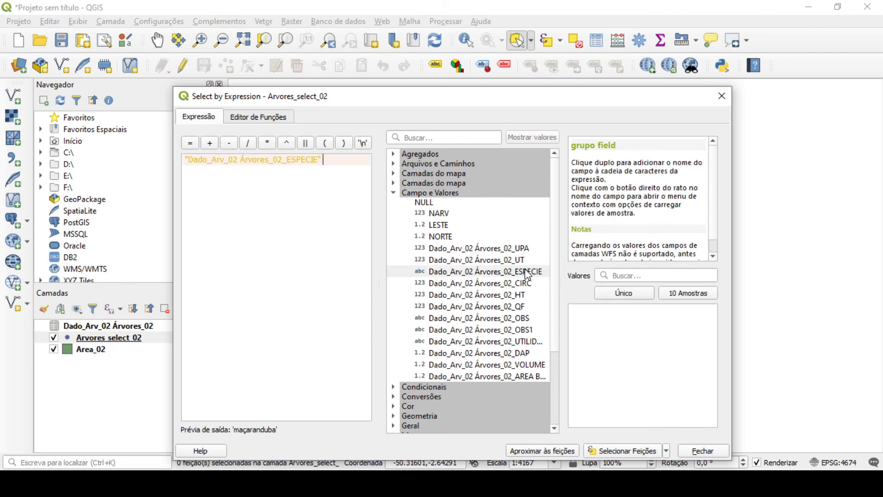
pyautogui.click(192, 146)
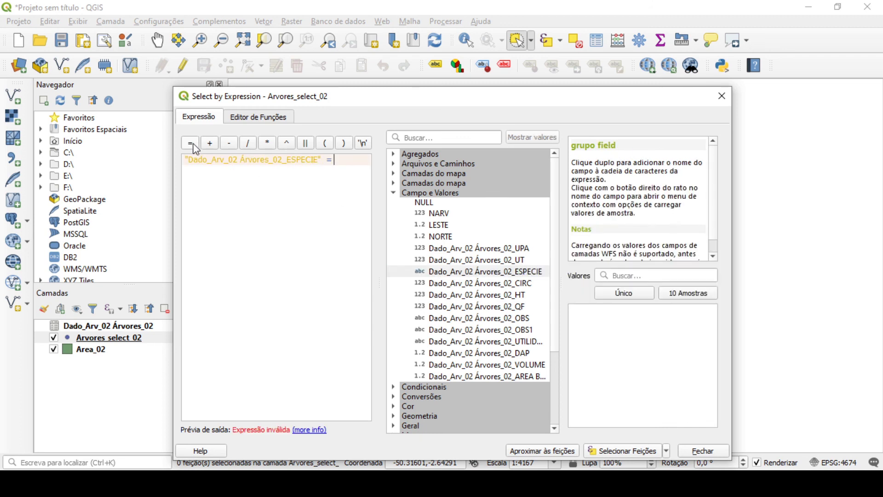
pyautogui.click(636, 293)
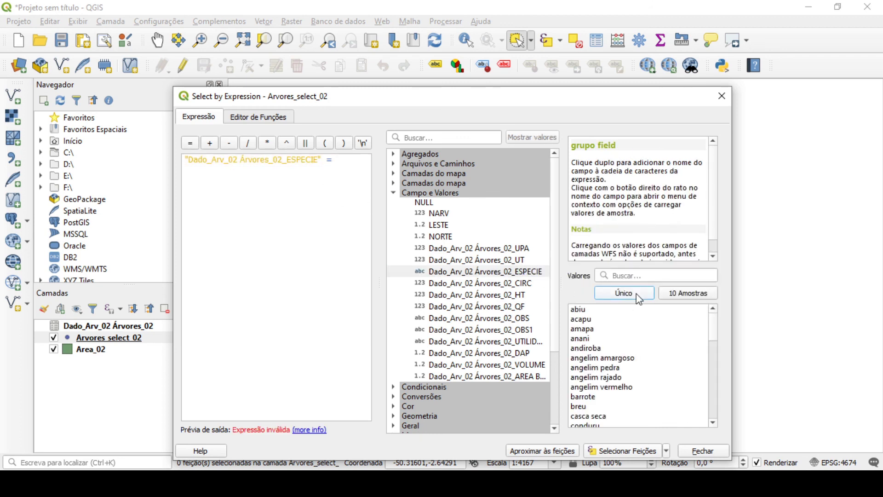
pyautogui.doubleClick(588, 320)
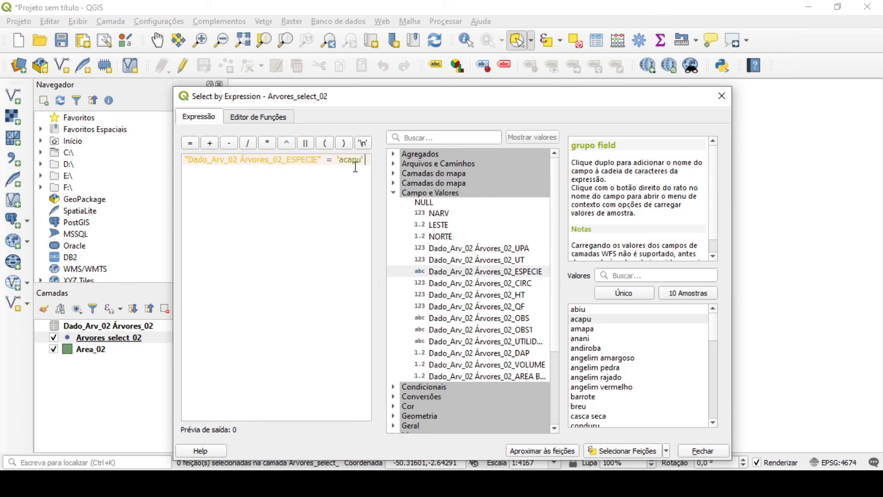
# Append the AND operator and the field "Dado_Arv_02 Árvores_02_DAP" to the acapu expression
pyautogui.click(394, 193)
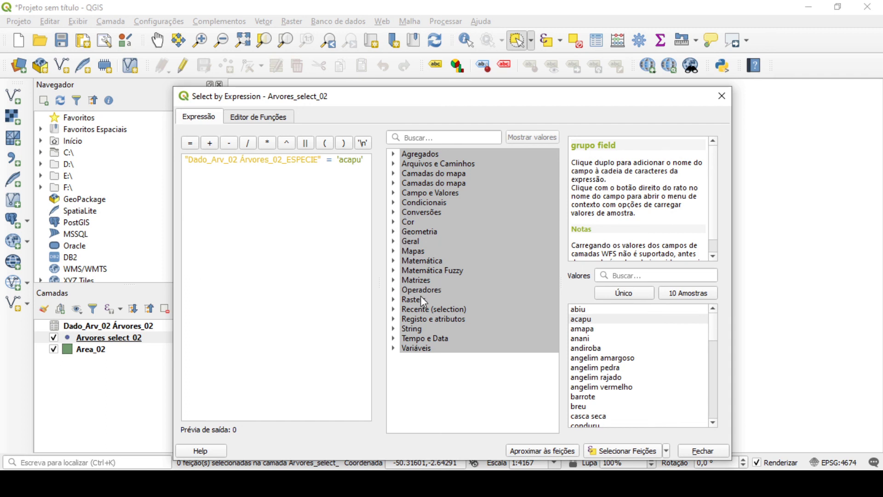
pyautogui.click(393, 291)
pyautogui.scroll(-4, 423, 326)
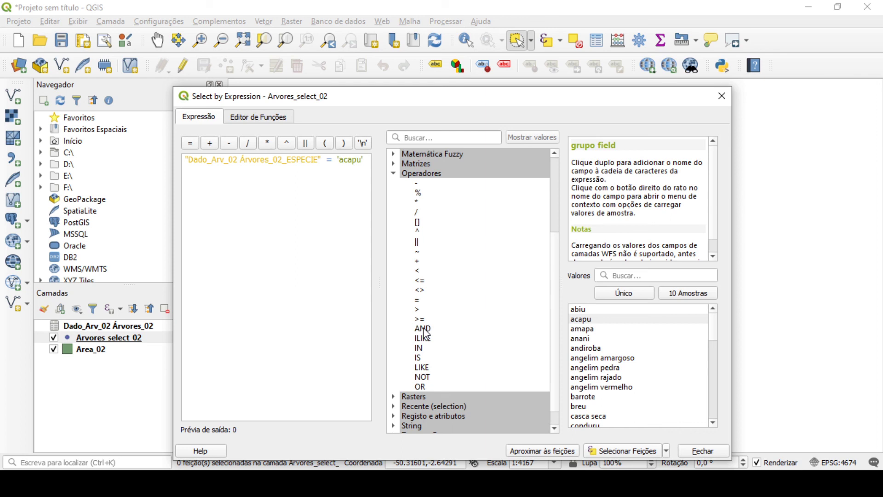
pyautogui.doubleClick(423, 330)
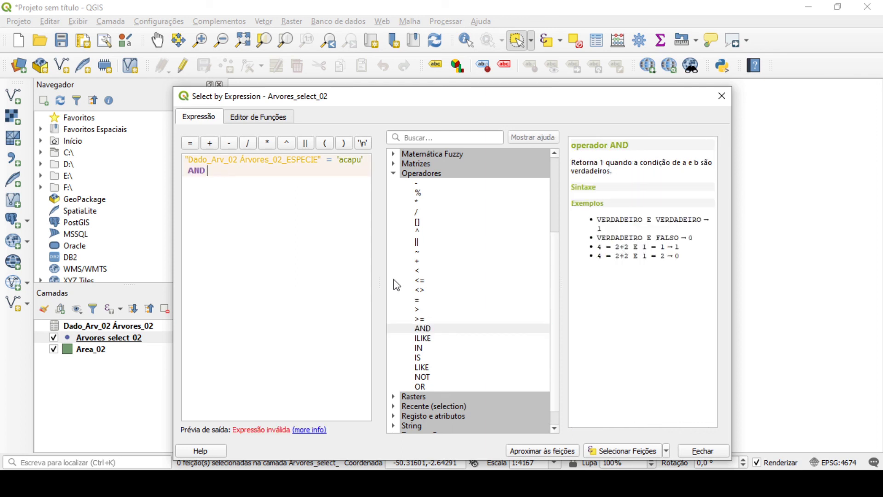
pyautogui.click(394, 174)
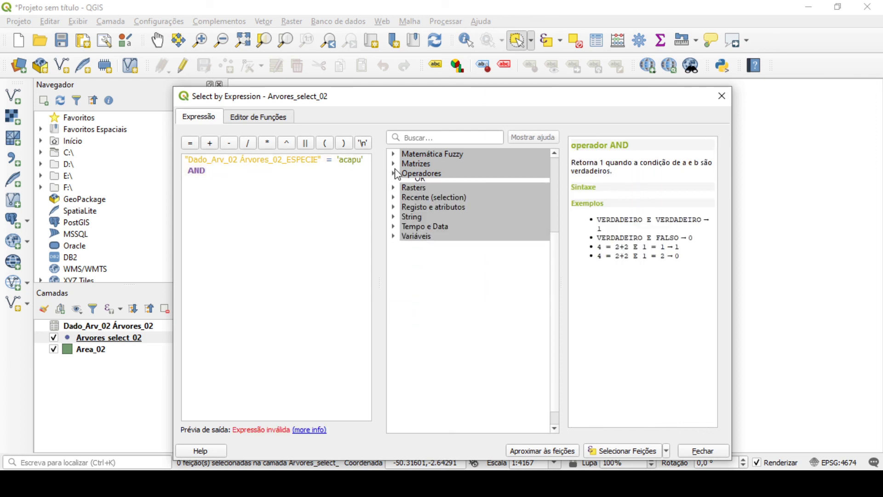
pyautogui.click(395, 193)
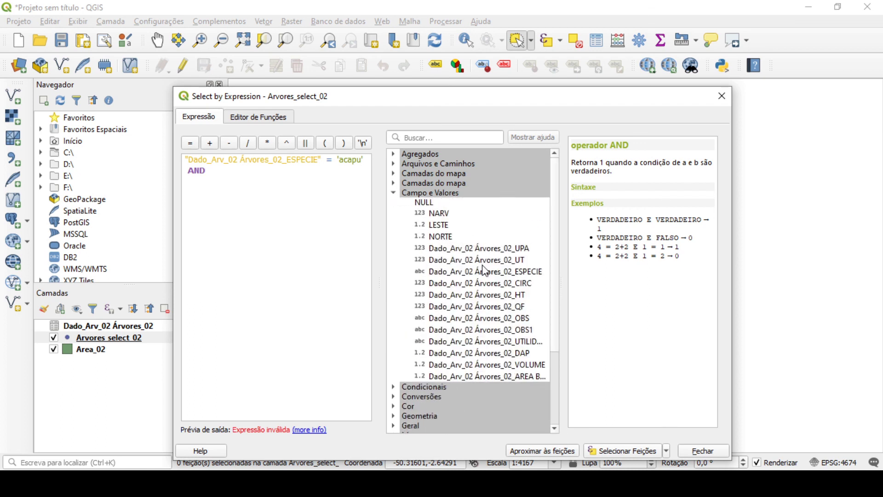
pyautogui.doubleClick(510, 354)
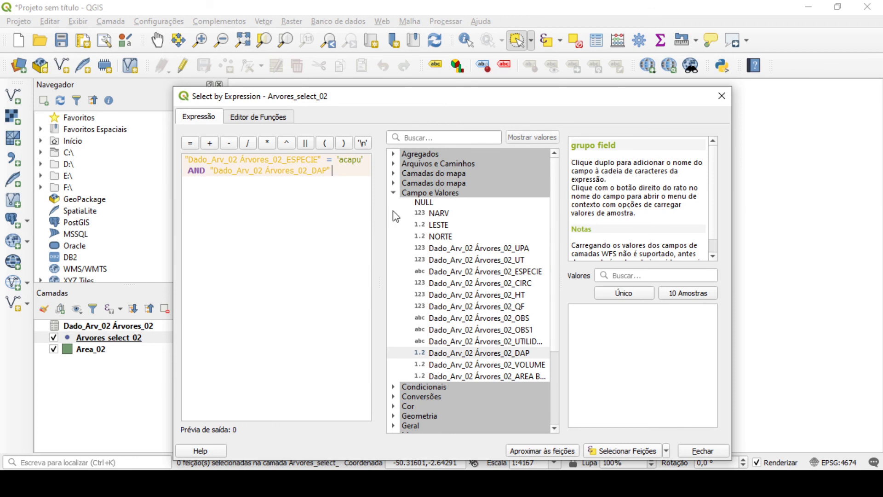
# Complete the DAP condition with > 60, select the matching trees, and close the expression dialog
pyautogui.click(394, 193)
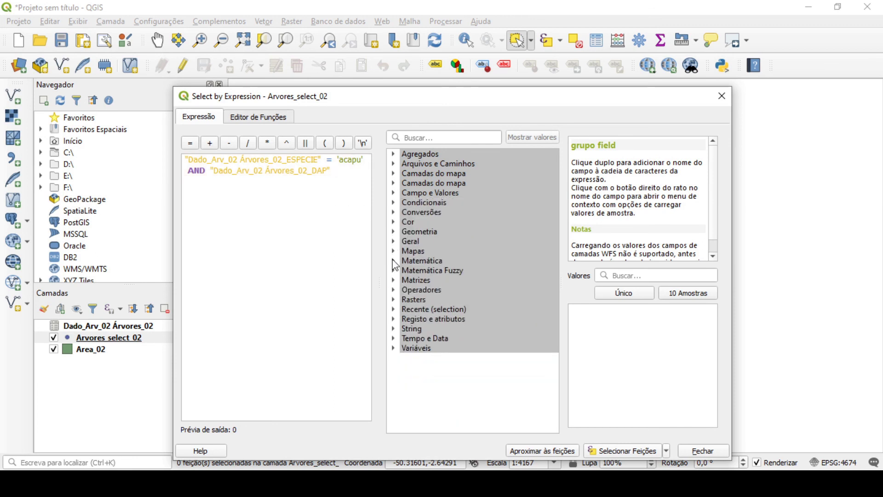
pyautogui.click(394, 291)
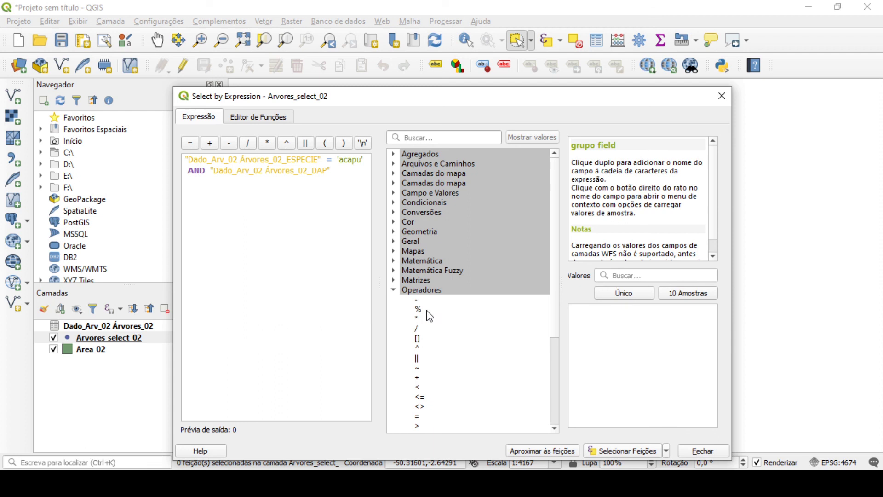
pyautogui.scroll(-1, 421, 403)
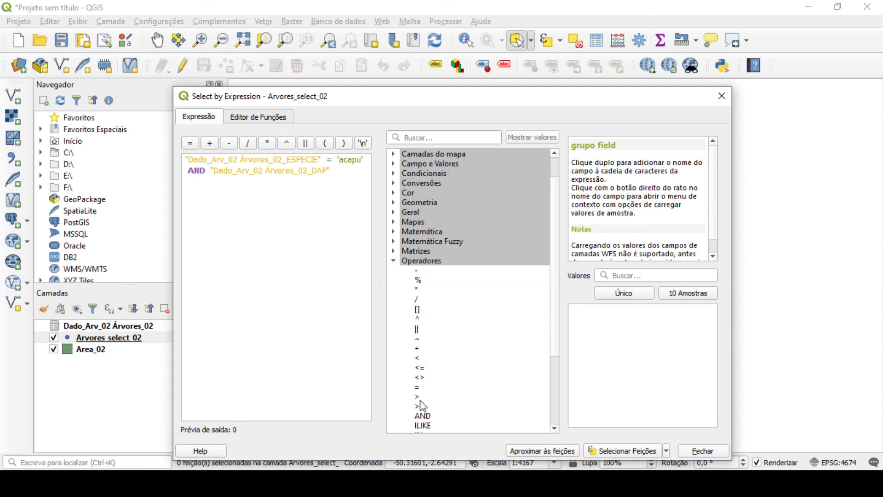
pyautogui.doubleClick(419, 397)
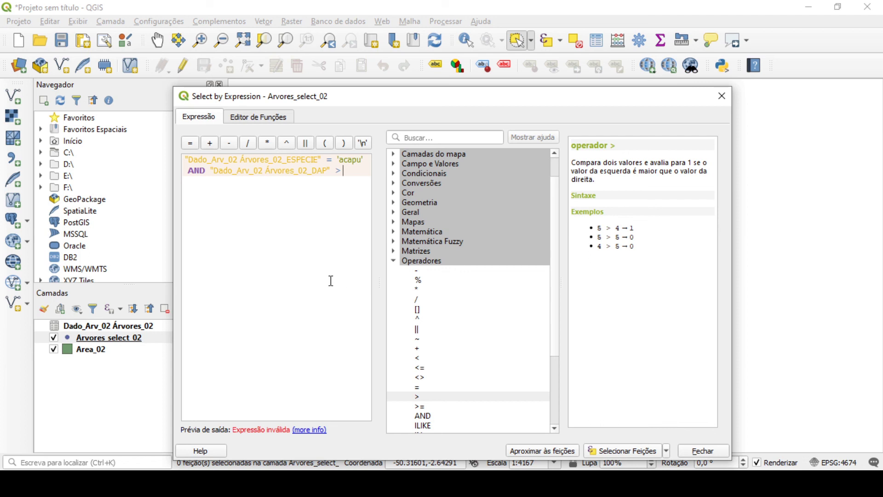
pyautogui.write('60')
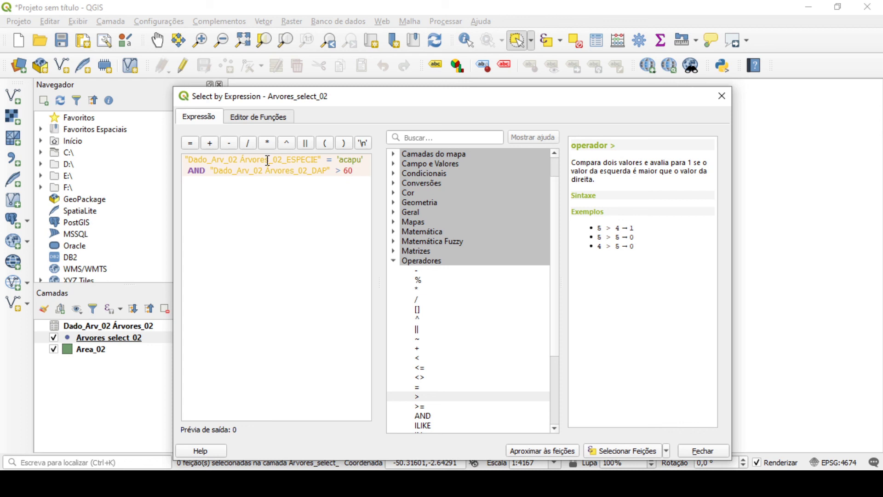
pyautogui.click(635, 455)
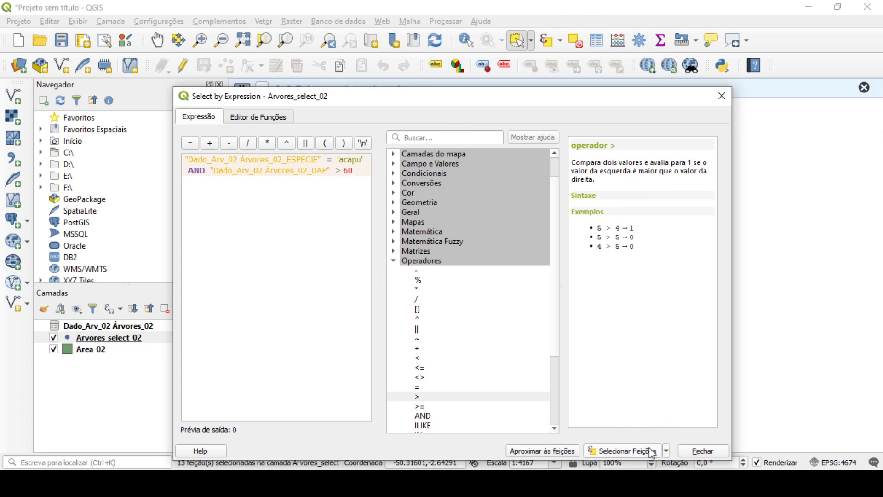
pyautogui.click(713, 455)
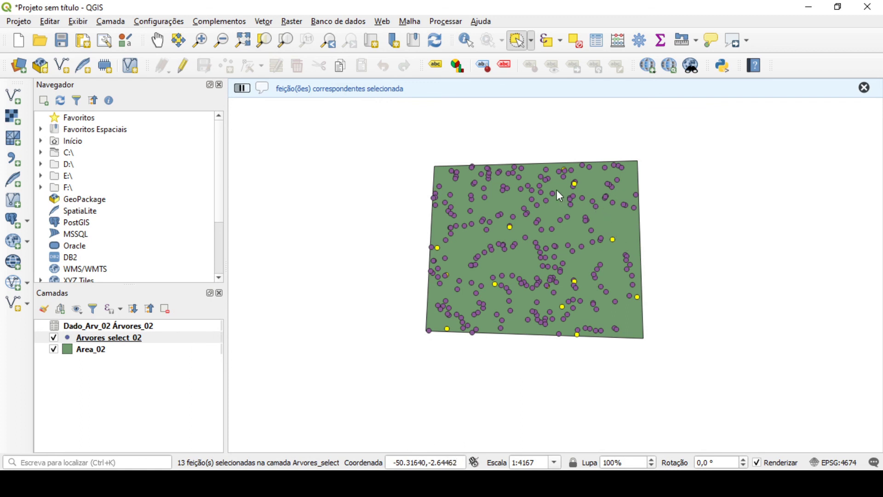